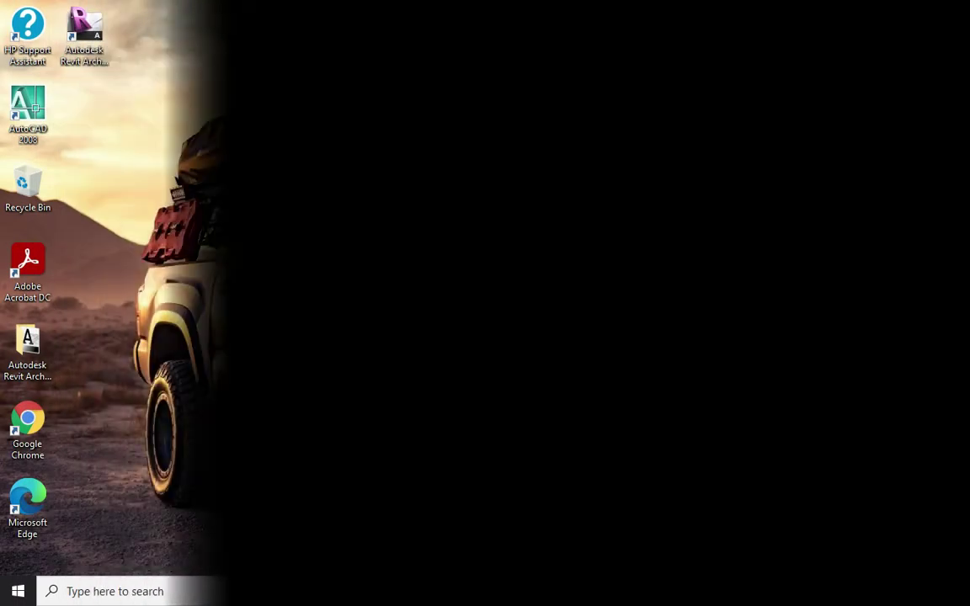
- Refresh the Windows desktop several times from its right-click menu
{"action": "left_click", "coordinate": [686, 150]}
{"action": "right_click", "coordinate": [462, 15]}
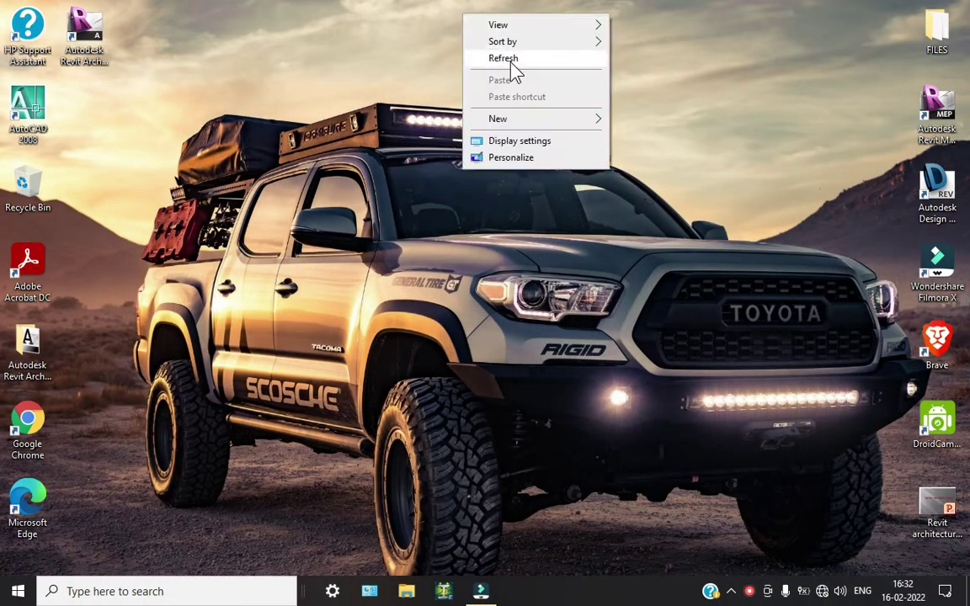
{"action": "left_click", "coordinate": [511, 64]}
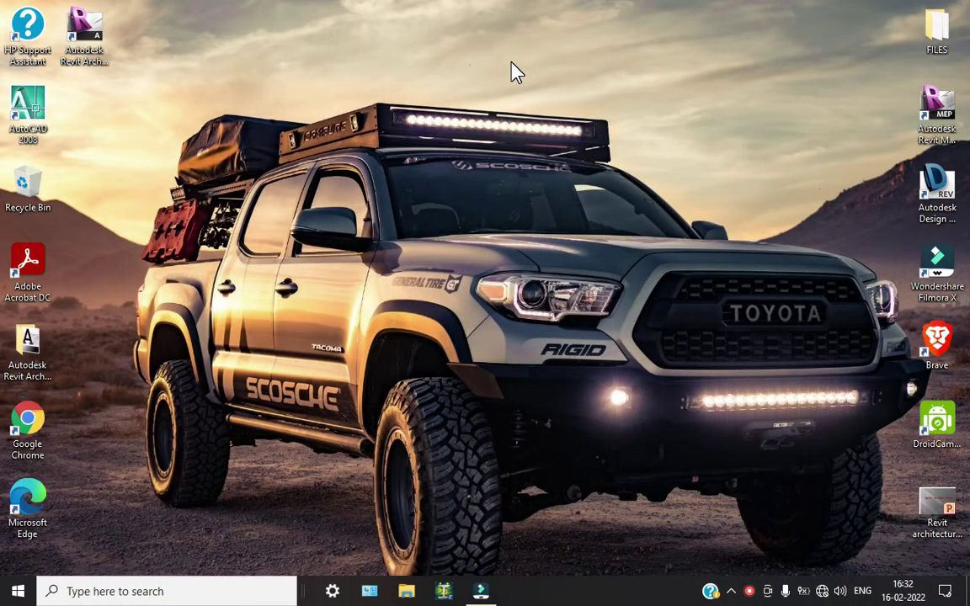
{"action": "right_click", "coordinate": [425, 46]}
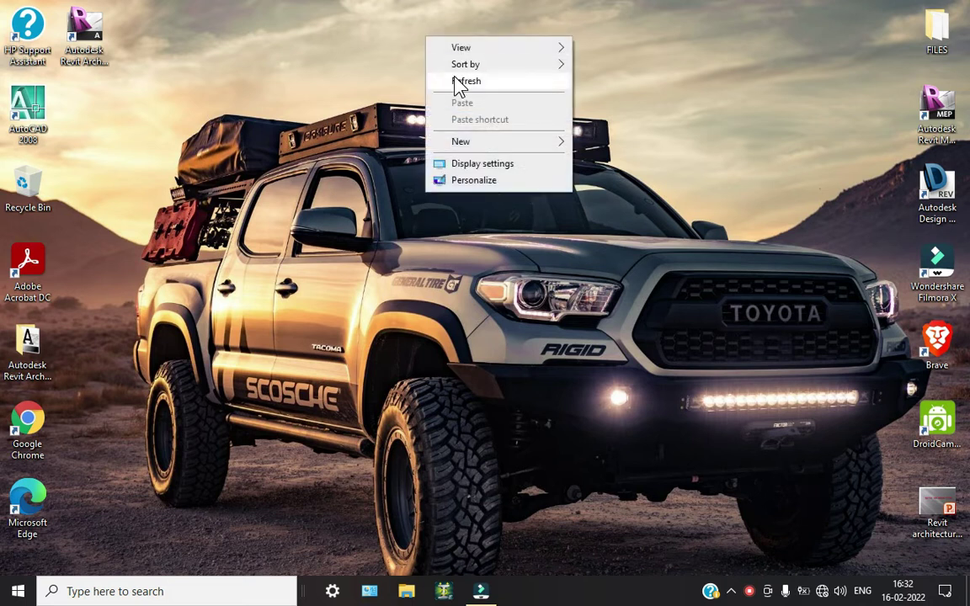
{"action": "left_click", "coordinate": [454, 80]}
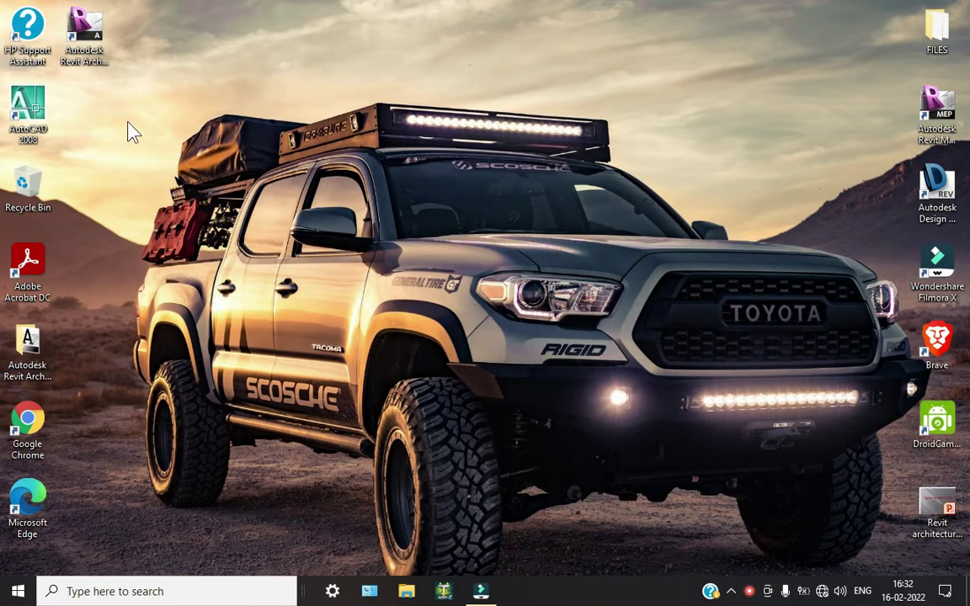
{"action": "right_click", "coordinate": [161, 80]}
{"action": "left_click", "coordinate": [196, 124]}
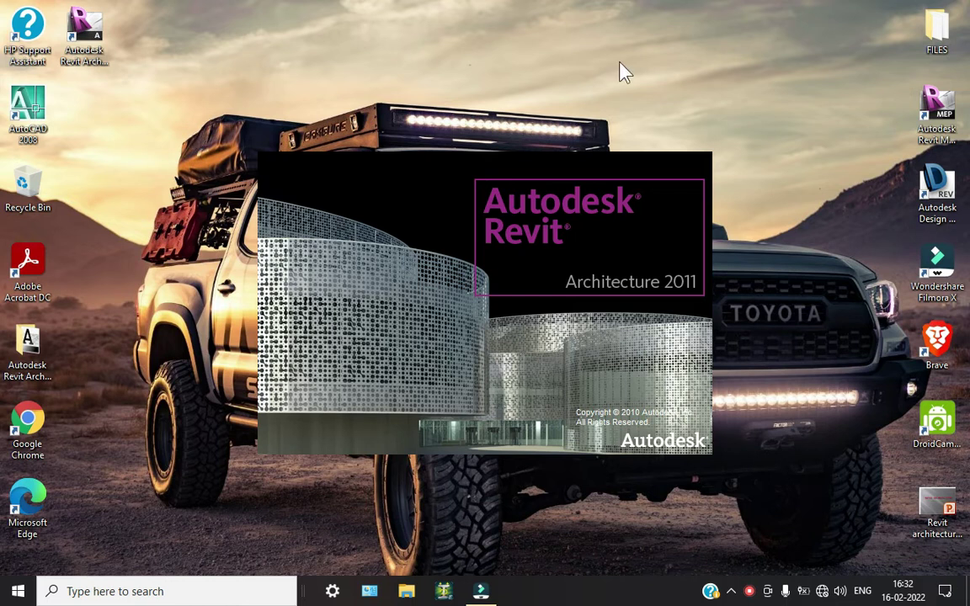
- Refresh the desktop twice more, then maximize the Revit window once it has loaded
{"action": "right_click", "coordinate": [623, 12]}
{"action": "left_click", "coordinate": [645, 53]}
{"action": "right_click", "coordinate": [583, 39]}
{"action": "left_click", "coordinate": [607, 81]}
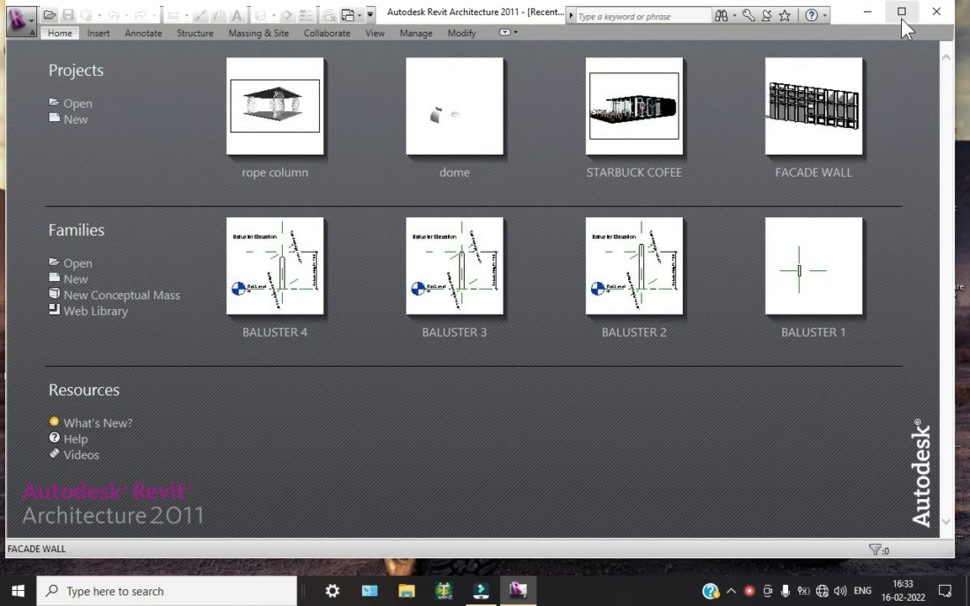
{"action": "left_click", "coordinate": [901, 12]}
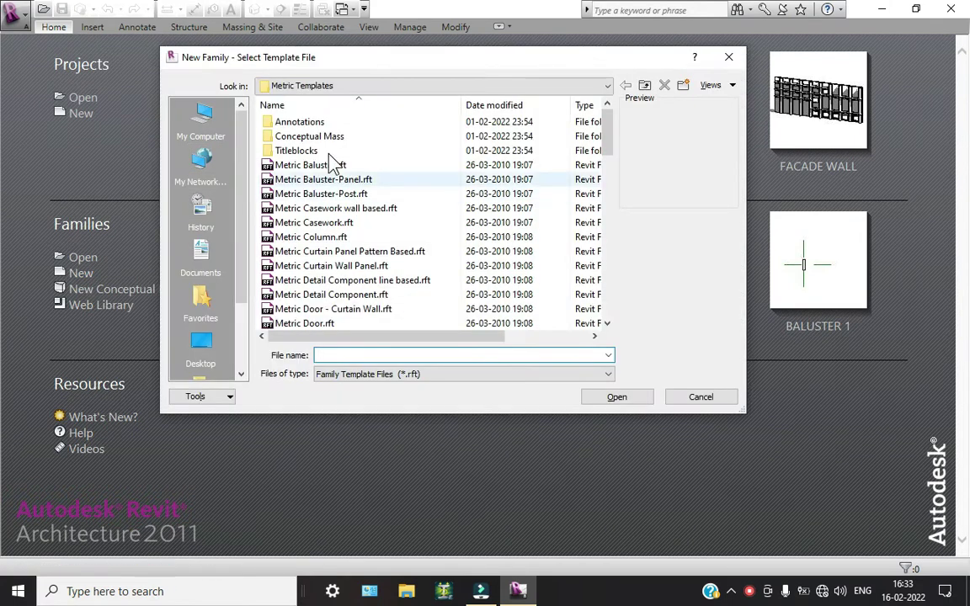
- Create a new family from the Metric Baluster.rft template
{"action": "left_click", "coordinate": [362, 166]}
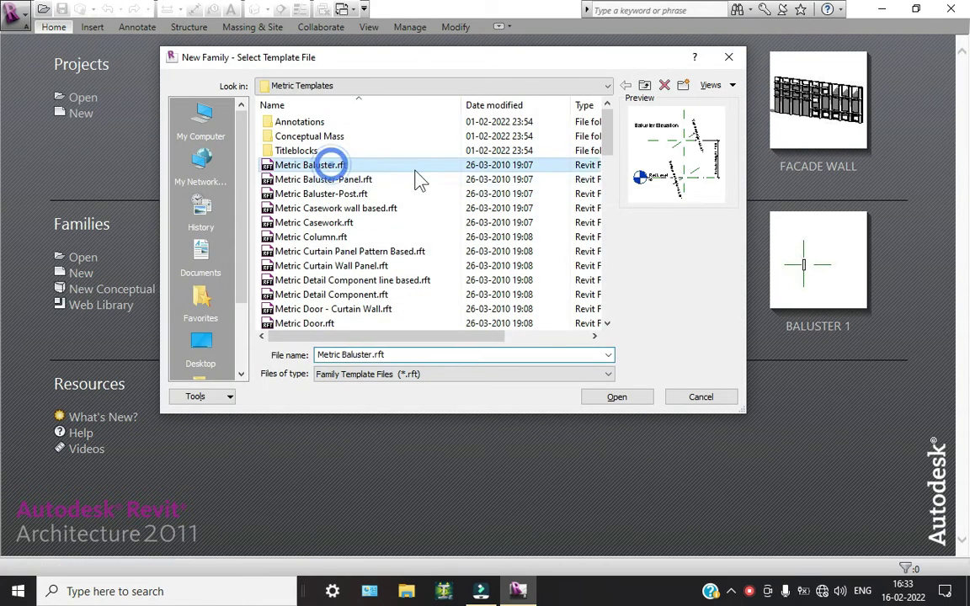
{"action": "left_click", "coordinate": [621, 398]}
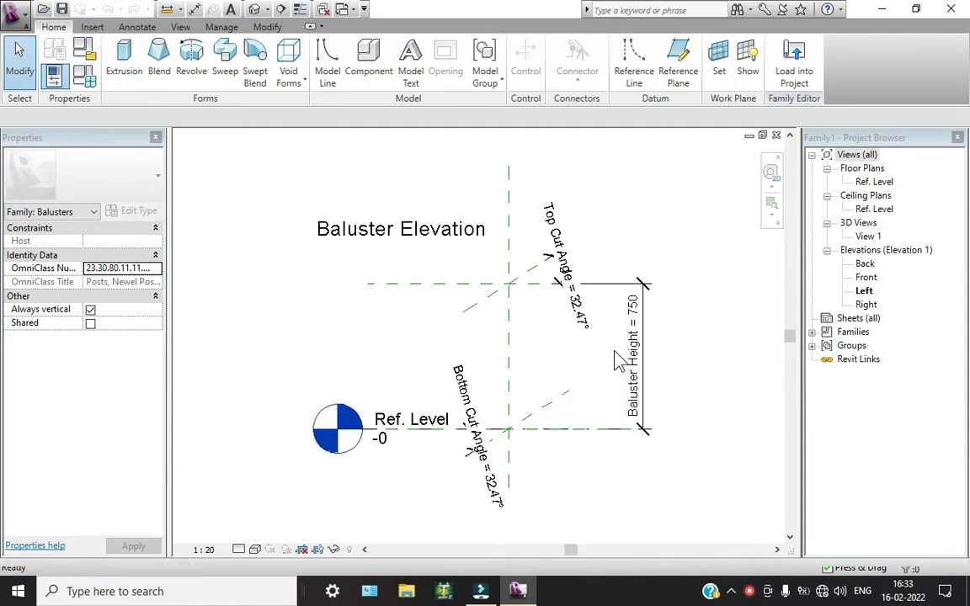
- Set the family's length units to Centimeters in Project Units (UN)
{"action": "key", "text": "u"}
{"action": "key", "text": "n"}
{"action": "left_click", "coordinate": [553, 194]}
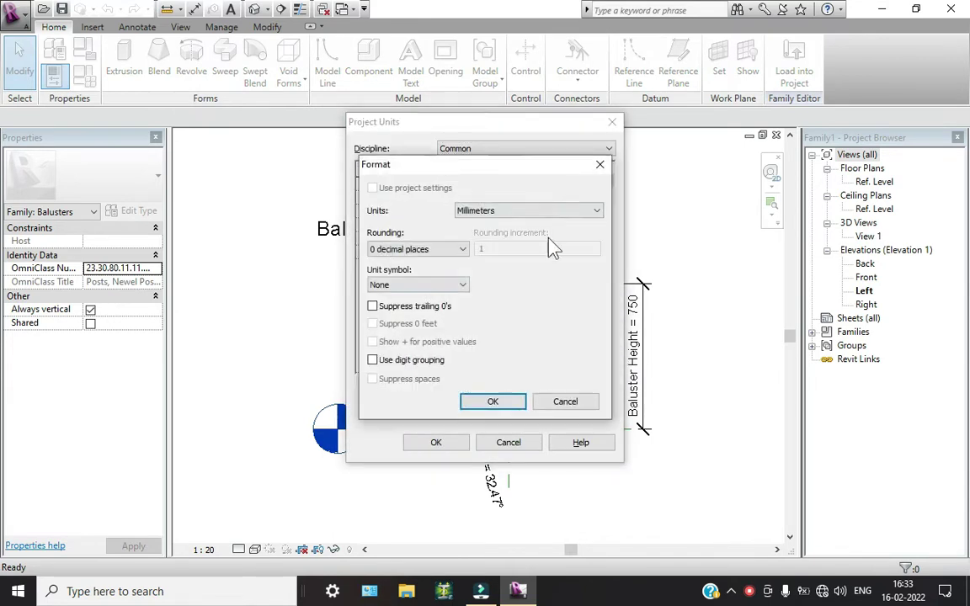
{"action": "left_click", "coordinate": [474, 210]}
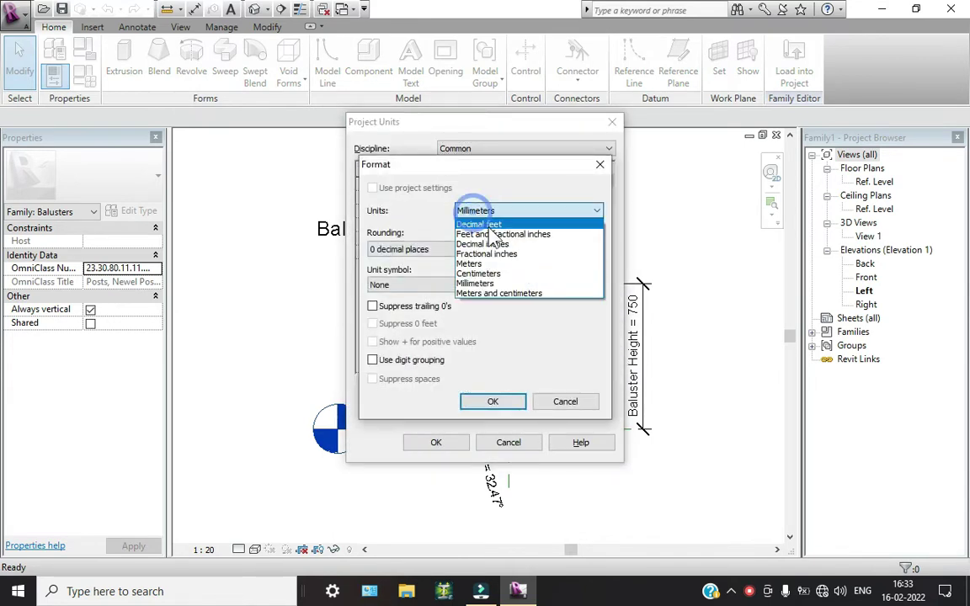
{"action": "left_click", "coordinate": [488, 273]}
{"action": "left_click", "coordinate": [496, 401]}
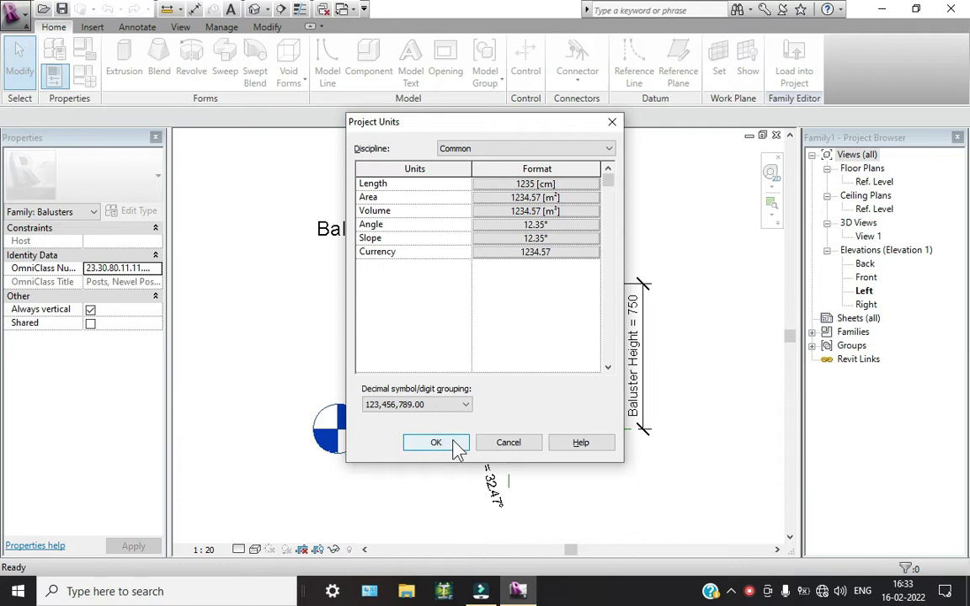
{"action": "left_click", "coordinate": [435, 442]}
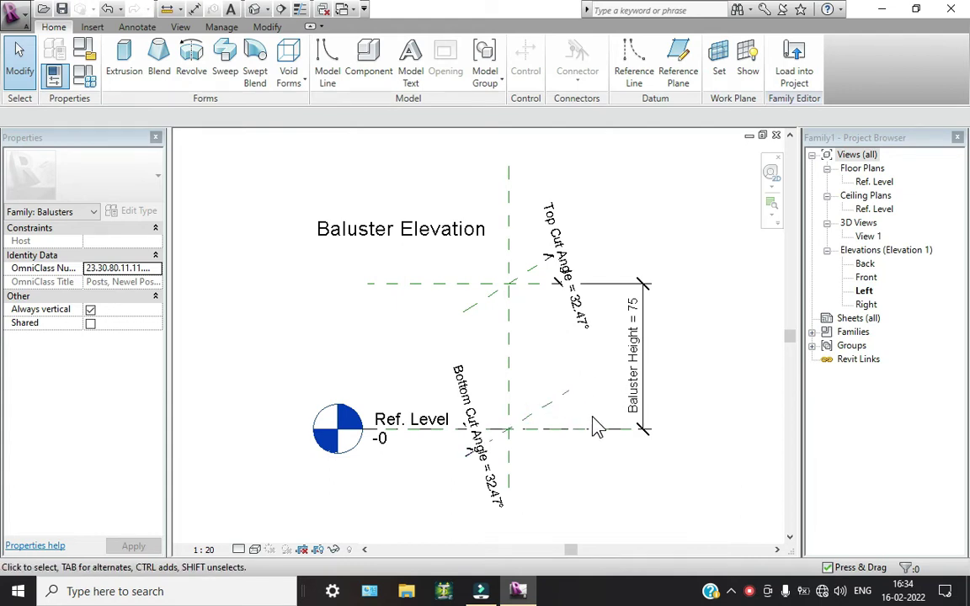
- Change the Baluster Height parameter to 60 in Family Types and apply it
{"action": "left_click", "coordinate": [87, 77]}
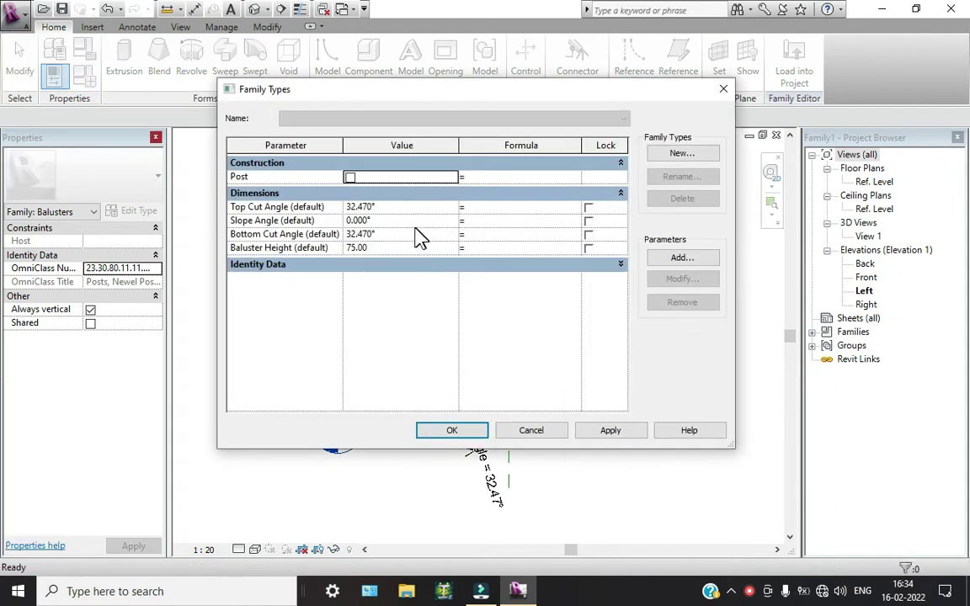
{"action": "left_click", "coordinate": [377, 248]}
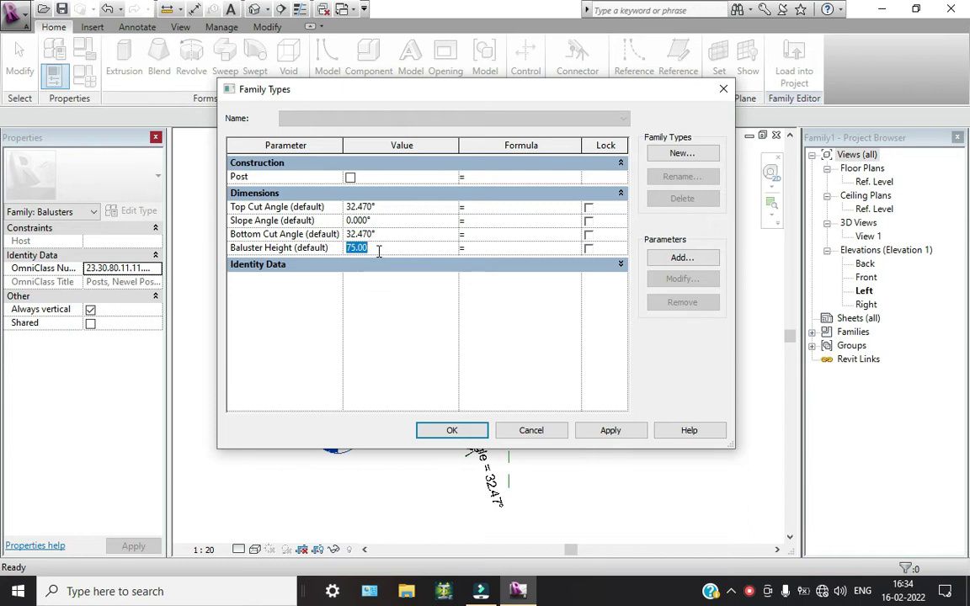
{"action": "type", "text": "60"}
{"action": "key", "text": "Tab"}
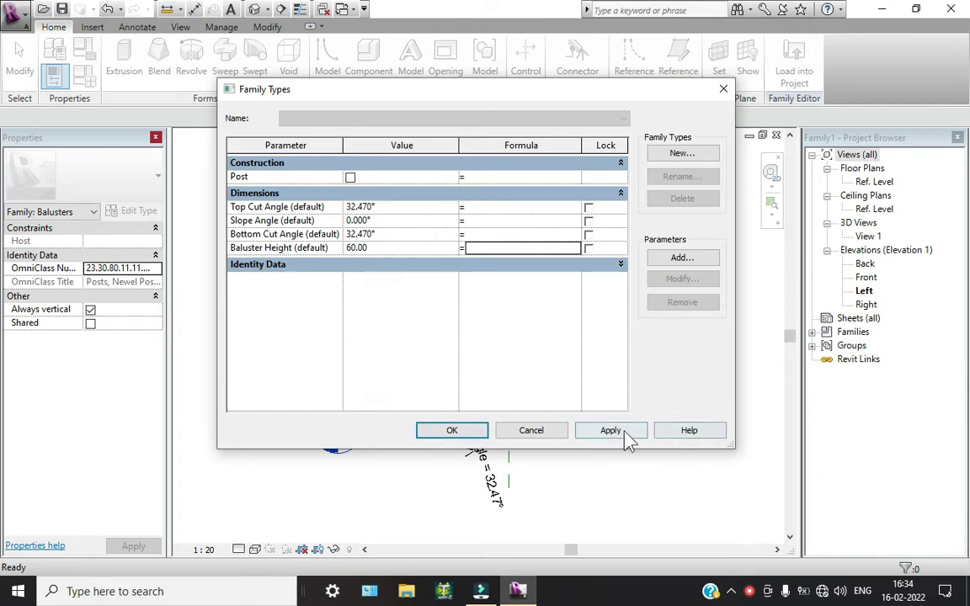
{"action": "left_click", "coordinate": [623, 433]}
{"action": "left_click", "coordinate": [449, 429]}
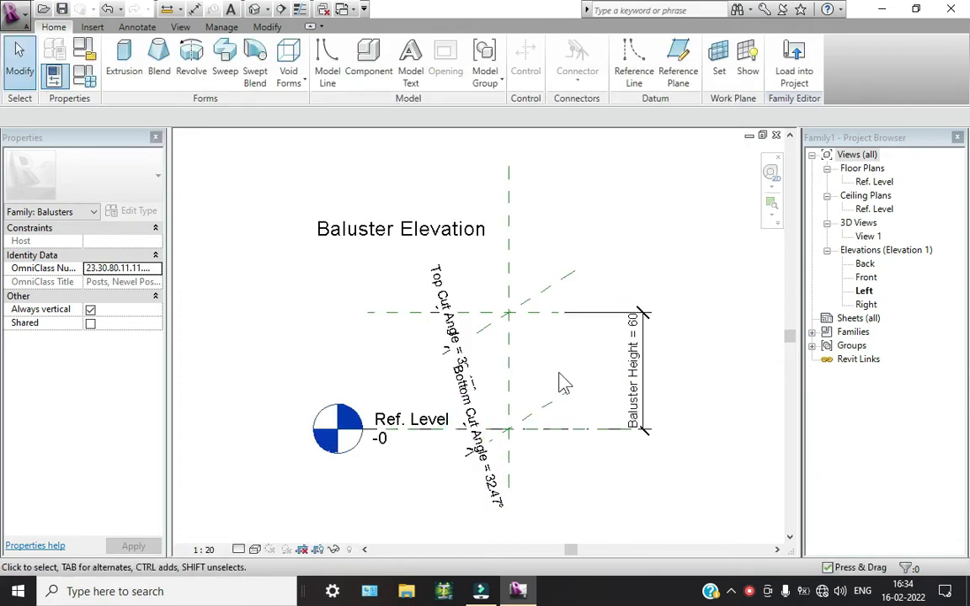
{"action": "left_click", "coordinate": [655, 283]}
- Start a solid extrusion on the Reference Plane : Center (Left/Right) work plane
{"action": "left_click", "coordinate": [123, 70]}
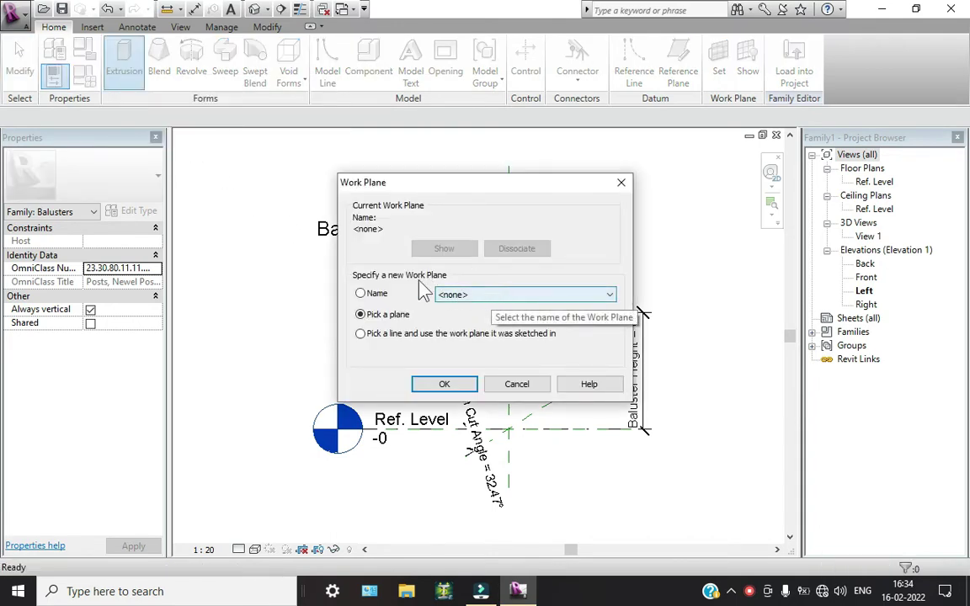
{"action": "left_click", "coordinate": [361, 294]}
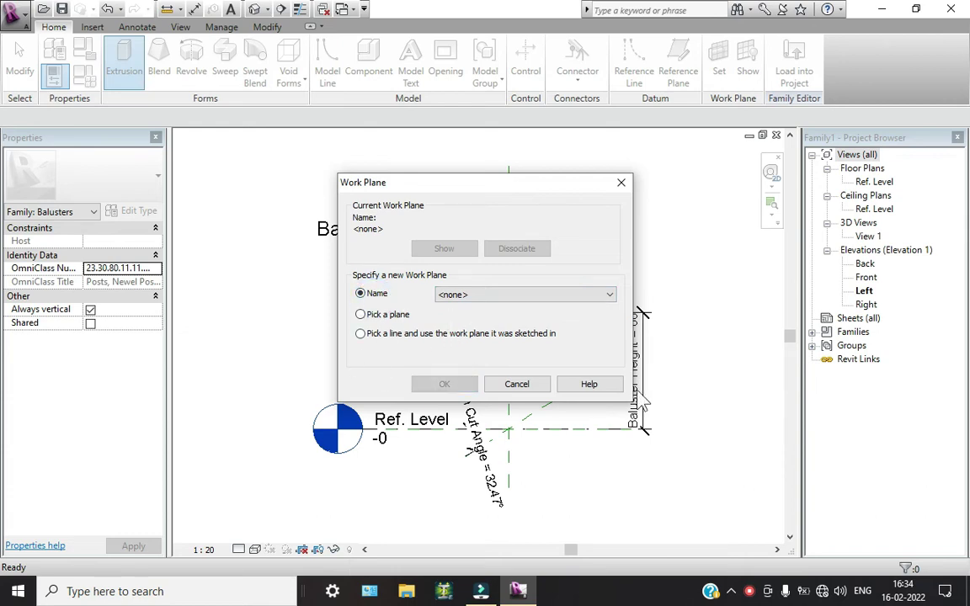
{"action": "left_click", "coordinate": [561, 294]}
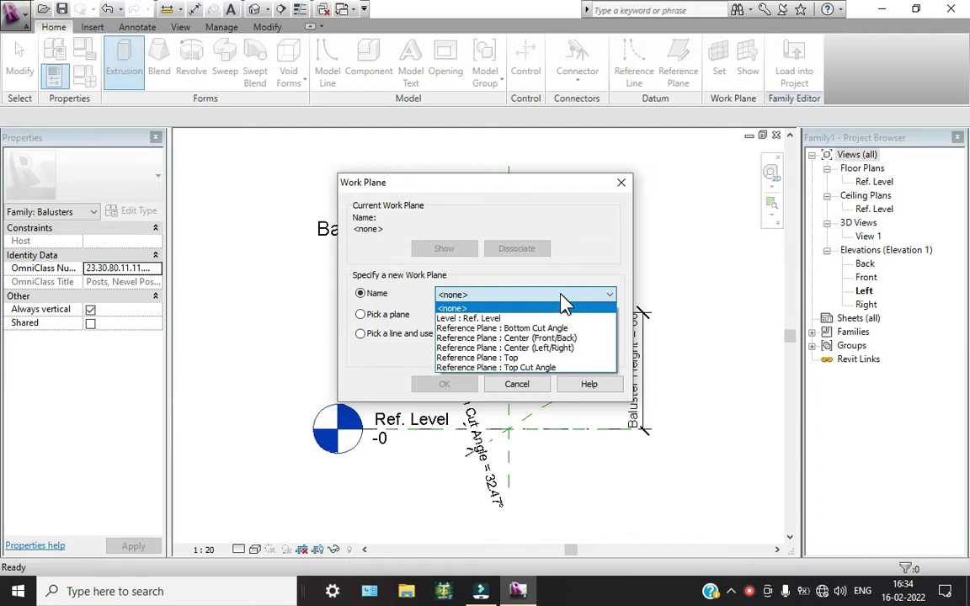
{"action": "left_click", "coordinate": [571, 347]}
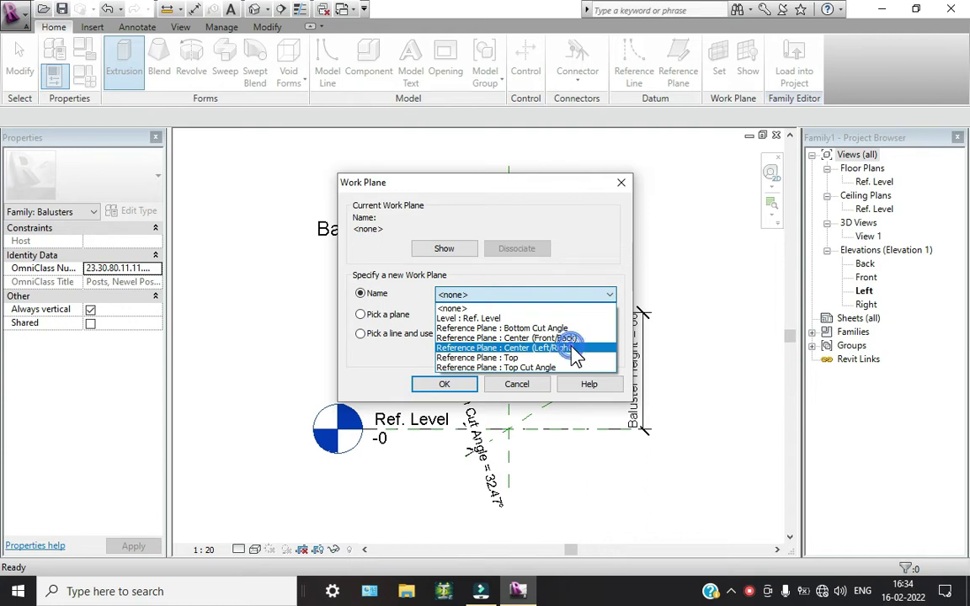
{"action": "left_click", "coordinate": [440, 384]}
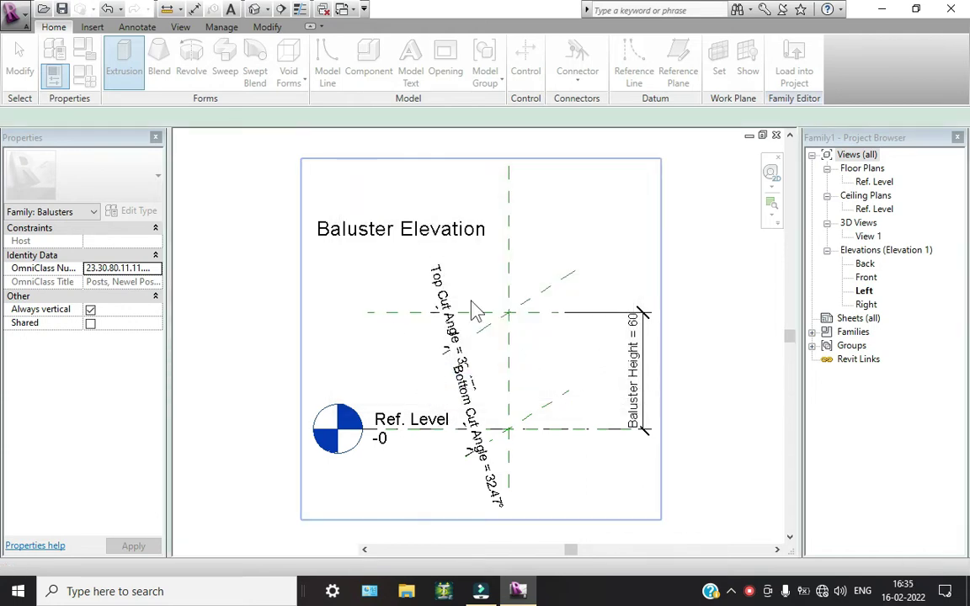
{"action": "left_click", "coordinate": [453, 313]}
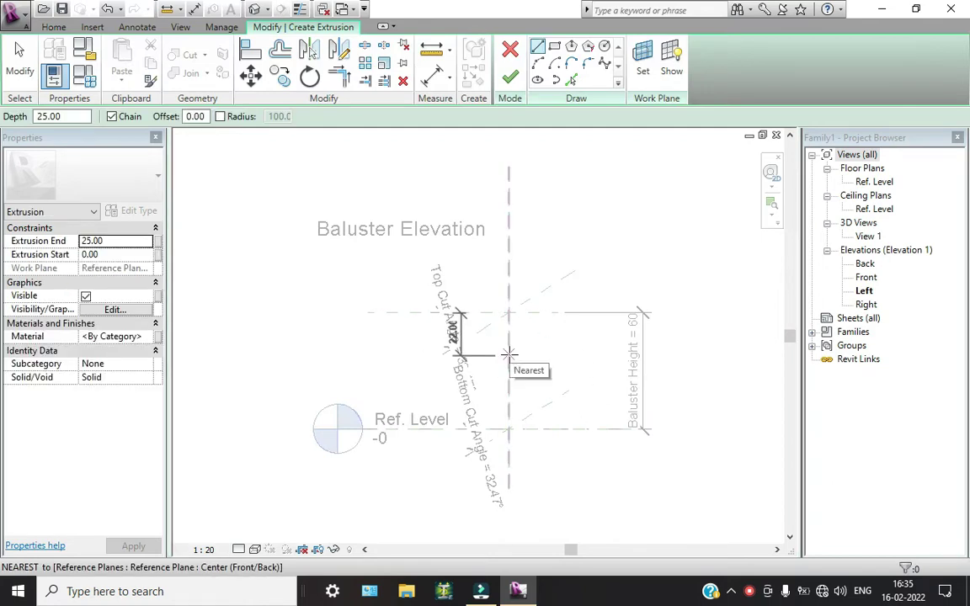
- Draw a 22 × 10 rectangle hanging just below the horizontal reference plane
{"action": "key", "text": "Escape"}
{"action": "key", "text": "Escape"}
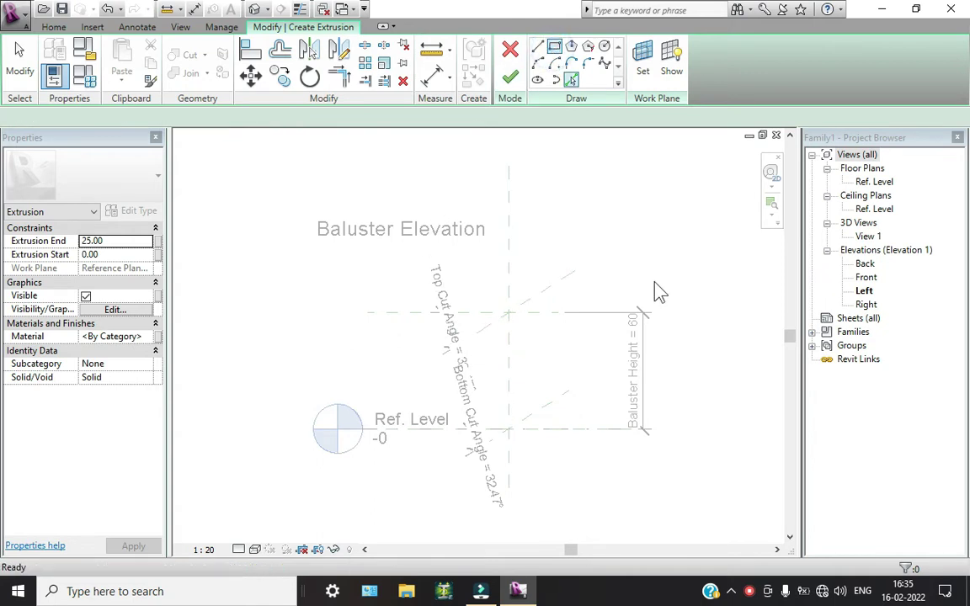
{"action": "scroll", "coordinate": [486, 332], "scroll_direction": "up", "scroll_amount": 3}
{"action": "scroll", "coordinate": [497, 321], "scroll_direction": "up", "scroll_amount": 3}
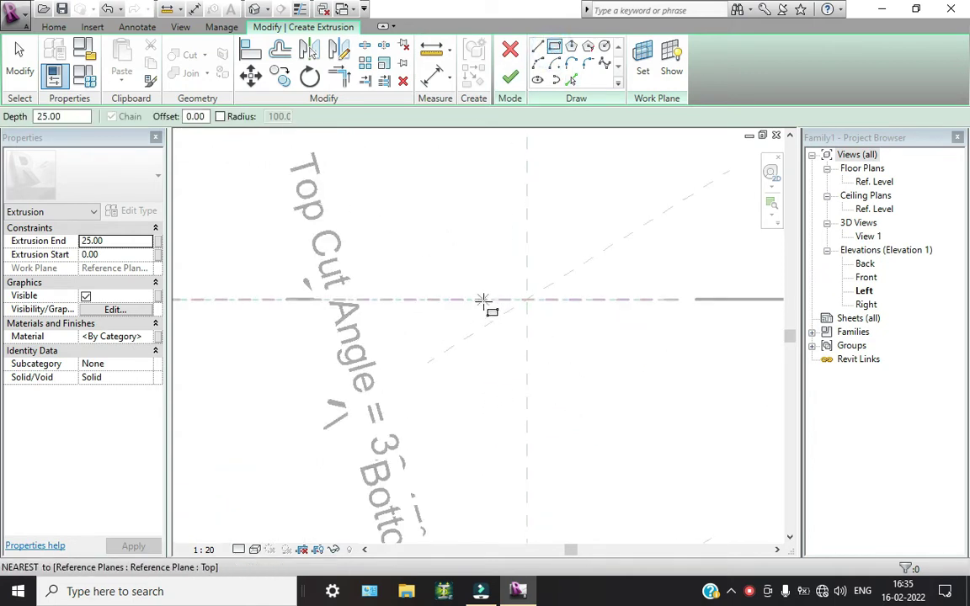
{"action": "left_click", "coordinate": [474, 299]}
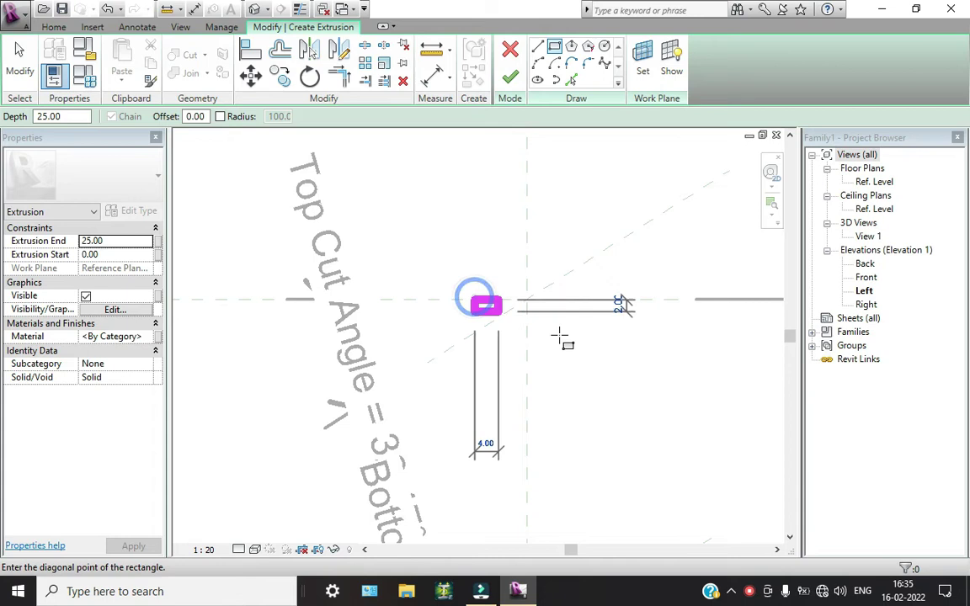
{"action": "left_click", "coordinate": [604, 357]}
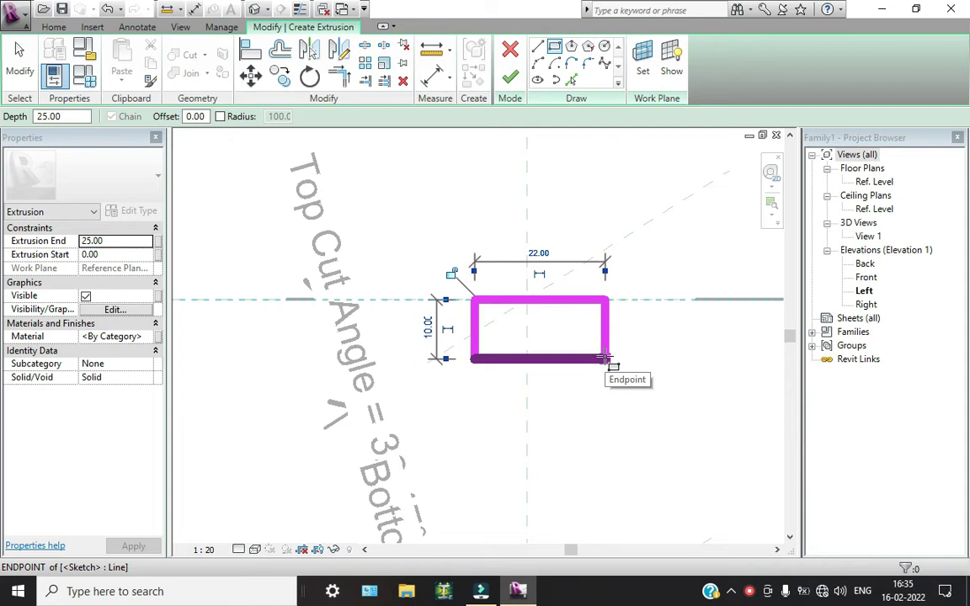
{"action": "key", "text": "Escape"}
{"action": "key", "text": "Escape"}
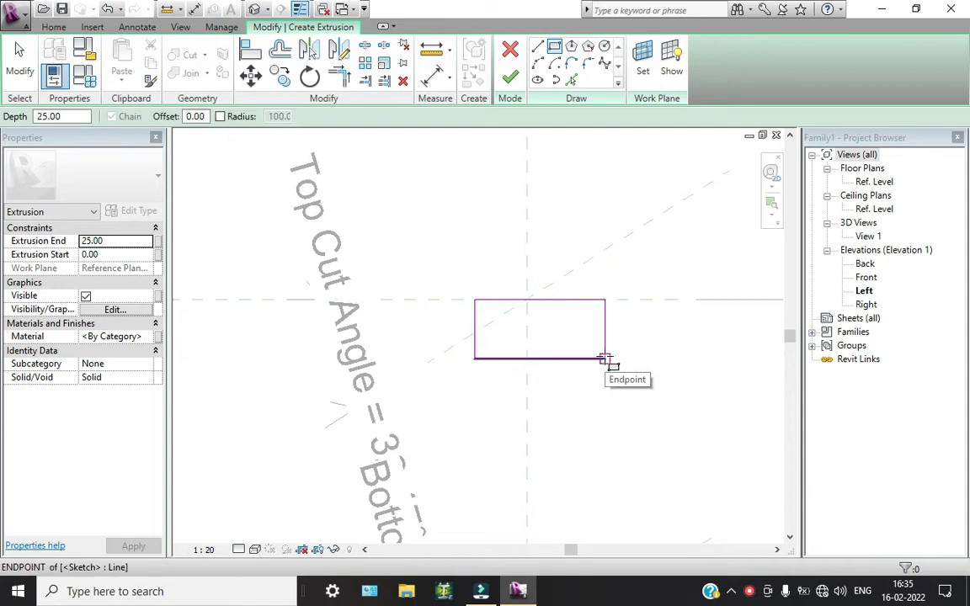
{"action": "left_click", "coordinate": [20, 61]}
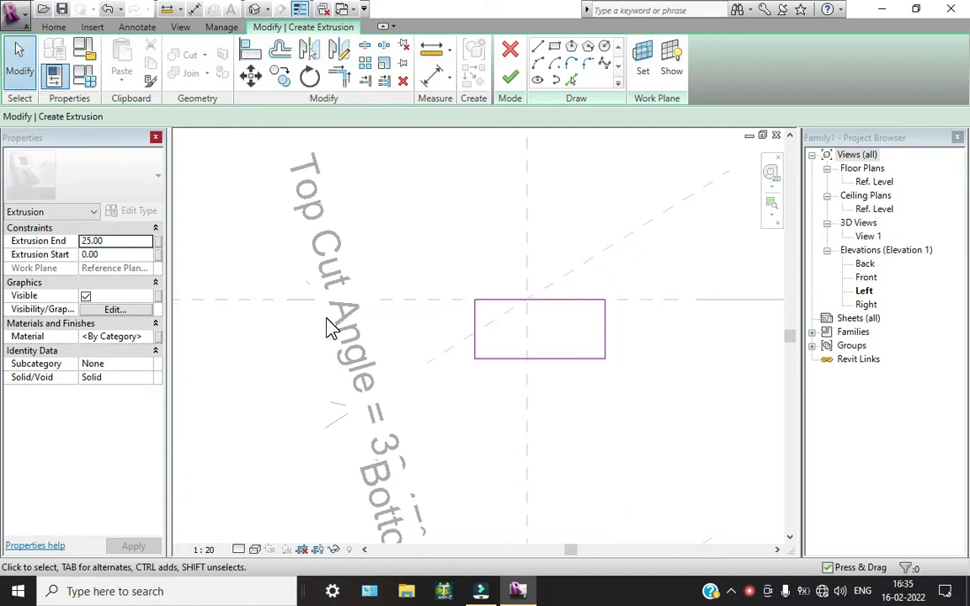
- Set the sketched rectangle's height to 5
{"action": "left_click", "coordinate": [539, 358]}
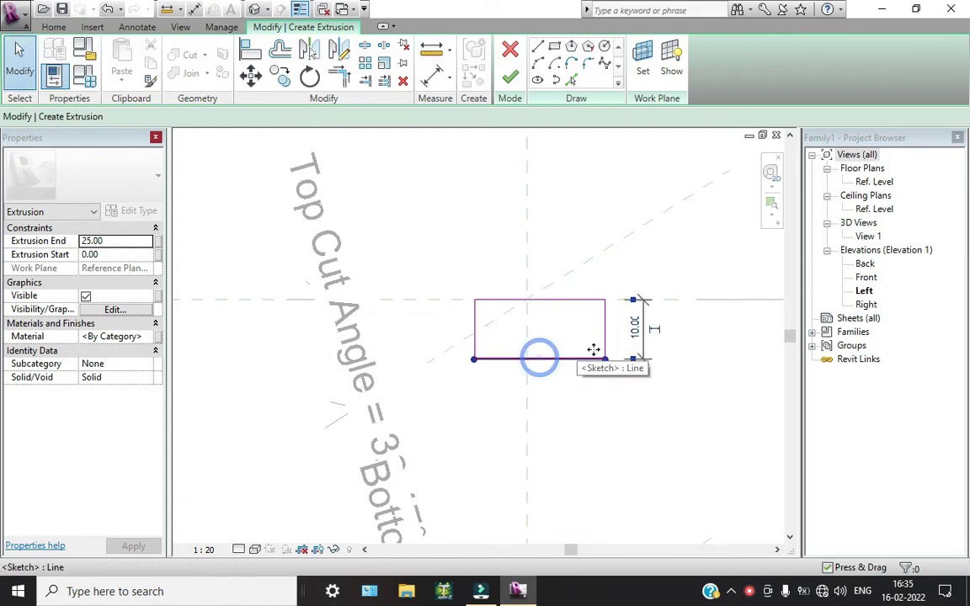
{"action": "left_click", "coordinate": [634, 328]}
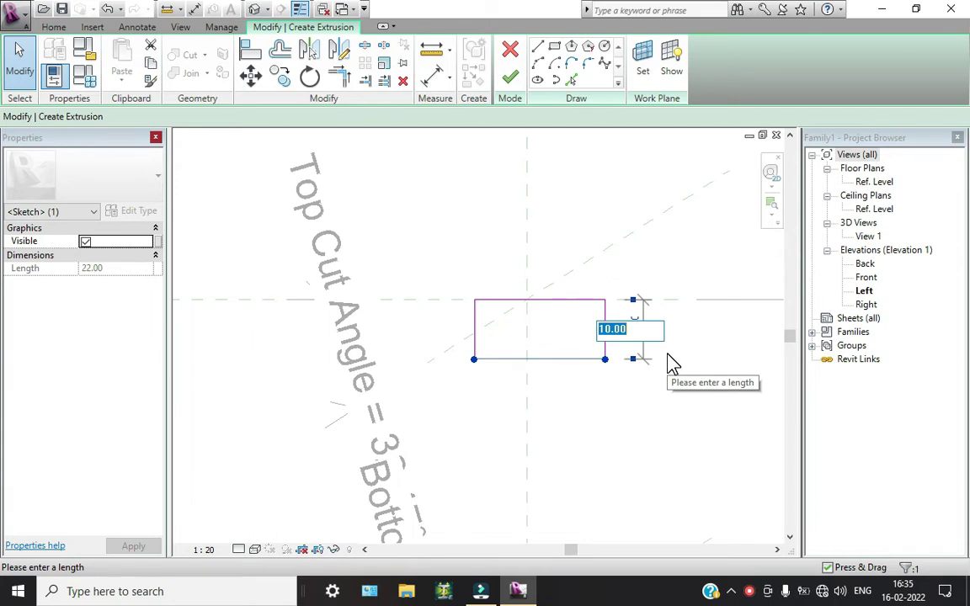
{"action": "type", "text": "5"}
{"action": "key", "text": "Return"}
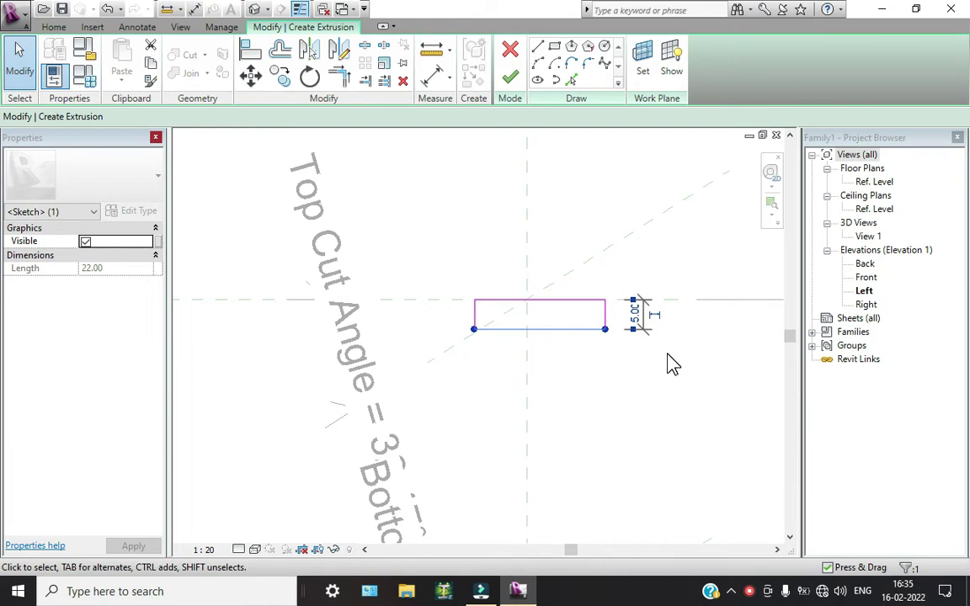
{"action": "left_click", "coordinate": [604, 316]}
{"action": "left_click", "coordinate": [539, 255]}
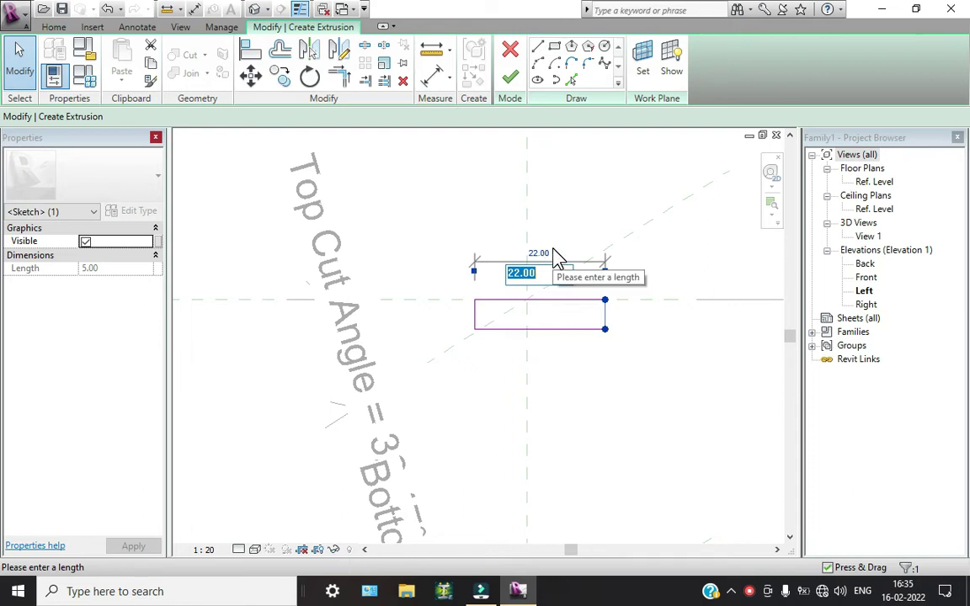
{"action": "left_click", "coordinate": [610, 278]}
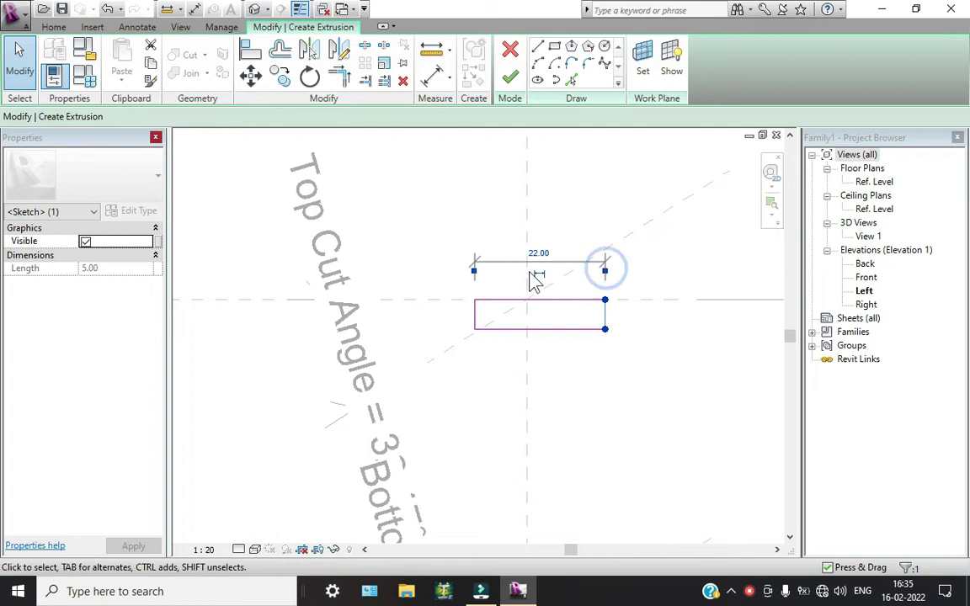
{"action": "left_click", "coordinate": [582, 362]}
- Place the rectangle's left edge 6 from the centre plane and make it 12 wide
{"action": "left_click", "coordinate": [474, 312]}
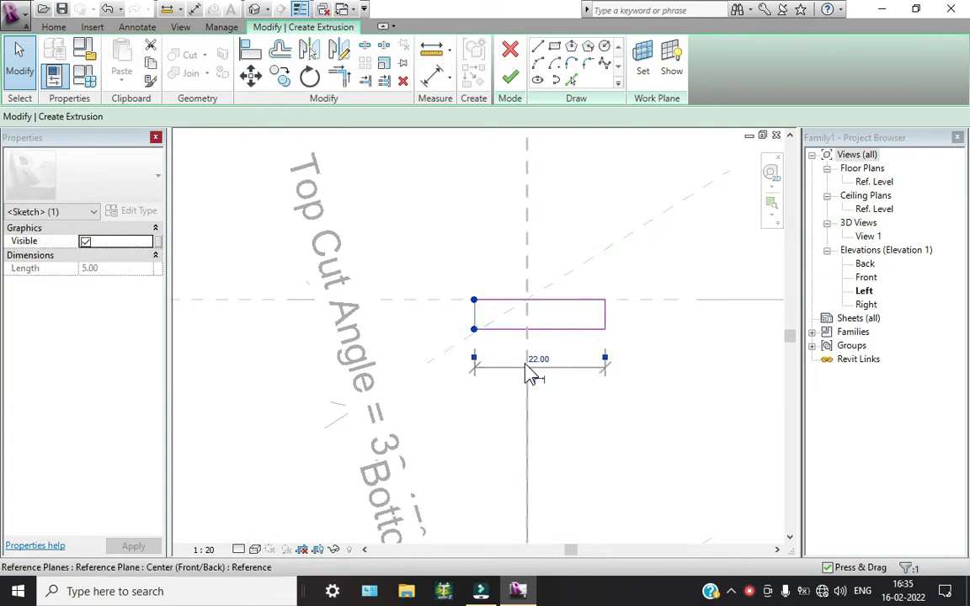
{"action": "left_click_drag", "start_coordinate": [605, 365], "coordinate": [527, 375]}
{"action": "left_click", "coordinate": [497, 357]}
{"action": "type", "text": "6"}
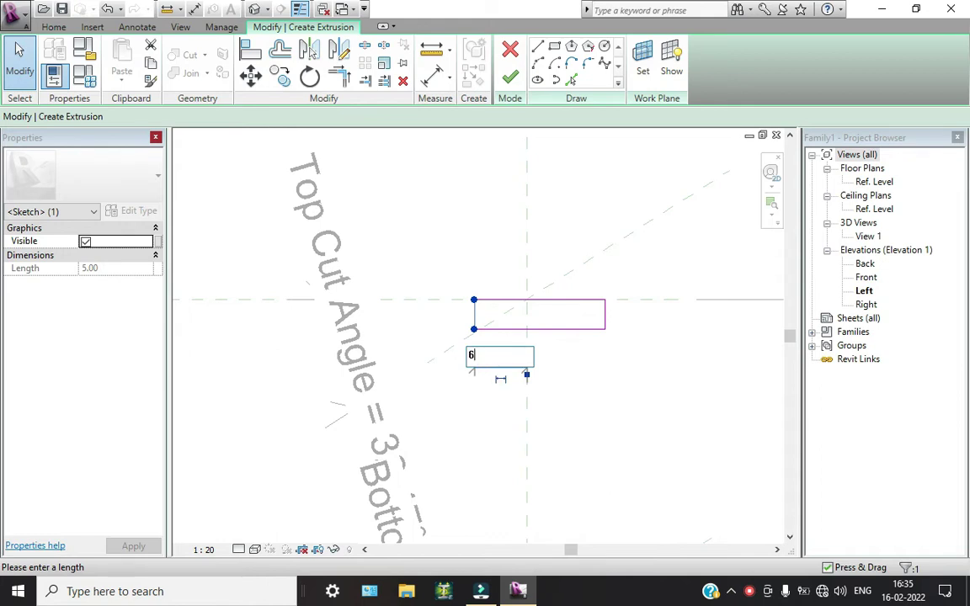
{"action": "key", "text": "Return"}
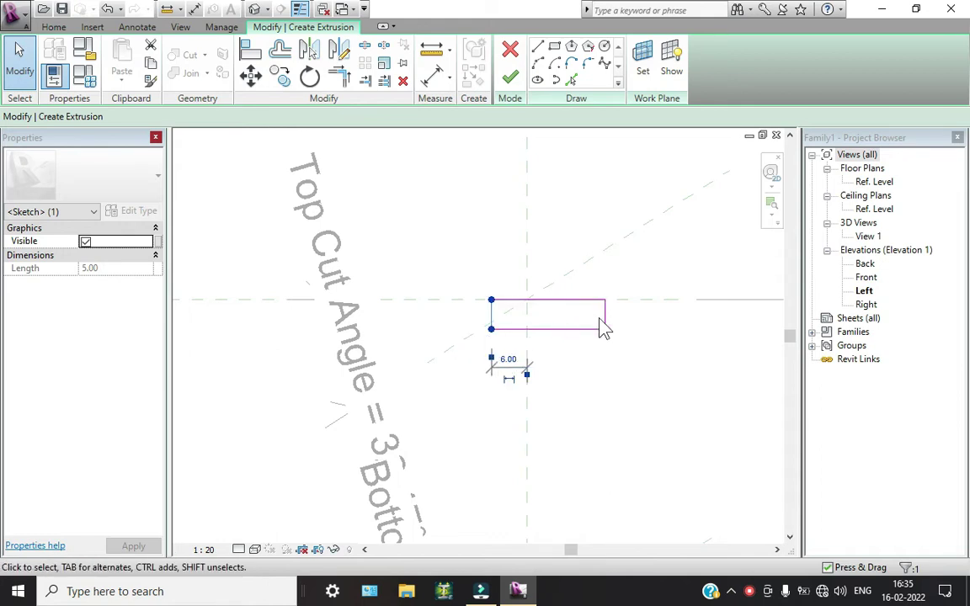
{"action": "left_click", "coordinate": [605, 315]}
{"action": "left_click", "coordinate": [548, 255]}
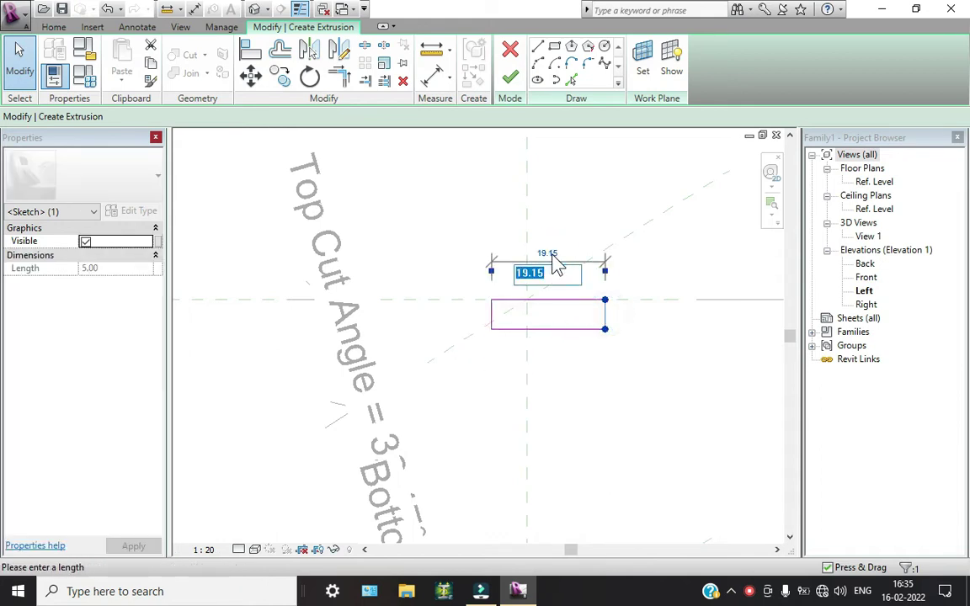
{"action": "type", "text": "12"}
{"action": "key", "text": "Return"}
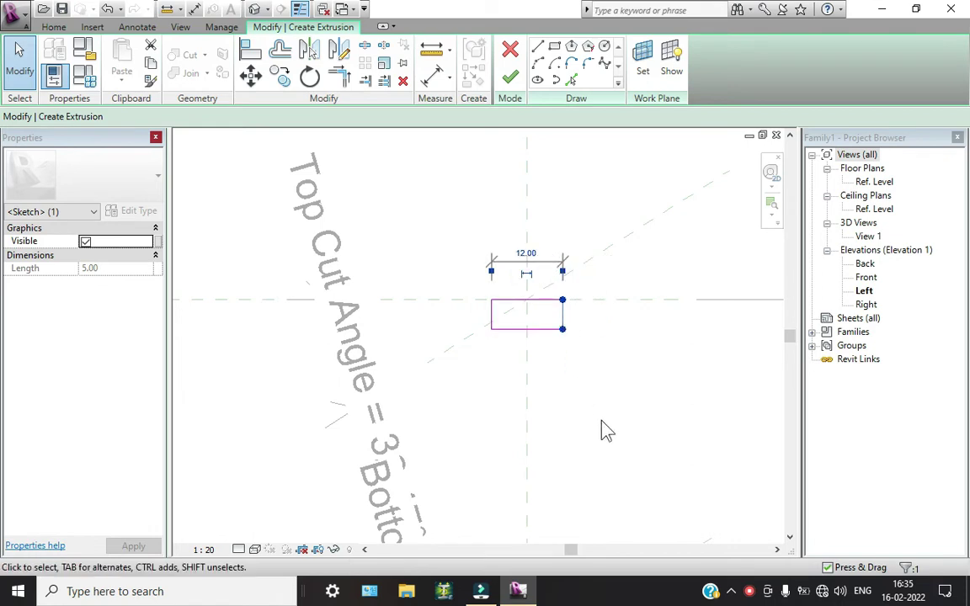
{"action": "left_click", "coordinate": [608, 432]}
{"action": "scroll", "coordinate": [567, 319], "scroll_direction": "up", "scroll_amount": 2}
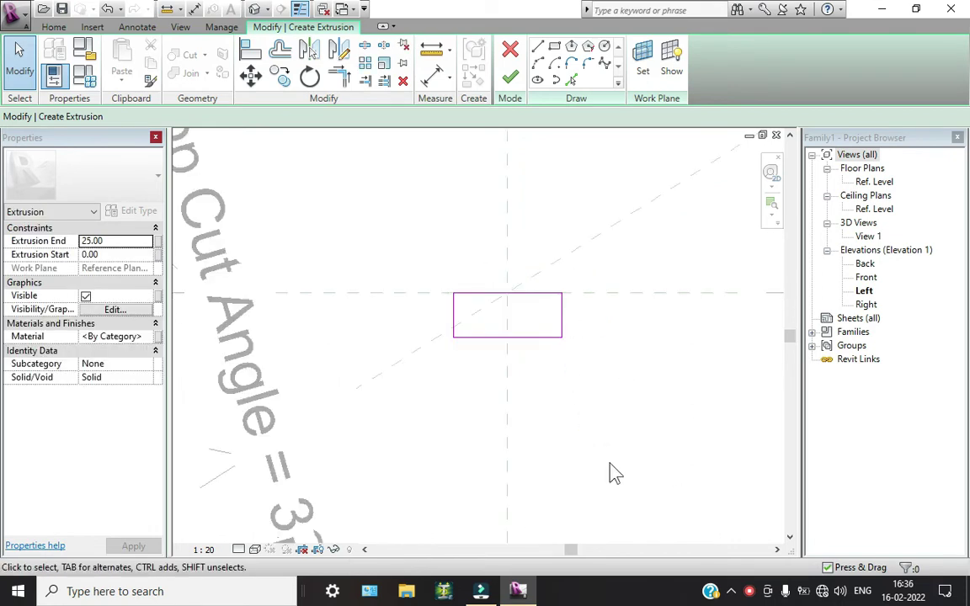
{"action": "scroll", "coordinate": [589, 400], "scroll_direction": "down", "scroll_amount": 3}
{"action": "middle_click_drag", "start_coordinate": [563, 392], "coordinate": [496, 330]}
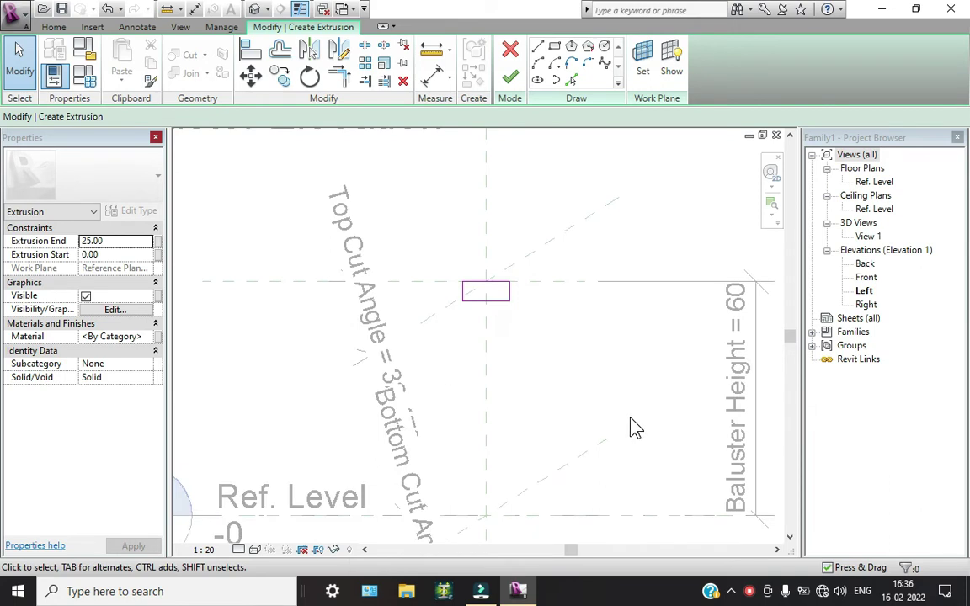
- Finish the sketch to create the 12 × 5 solid extrusion
{"action": "left_click", "coordinate": [510, 76]}
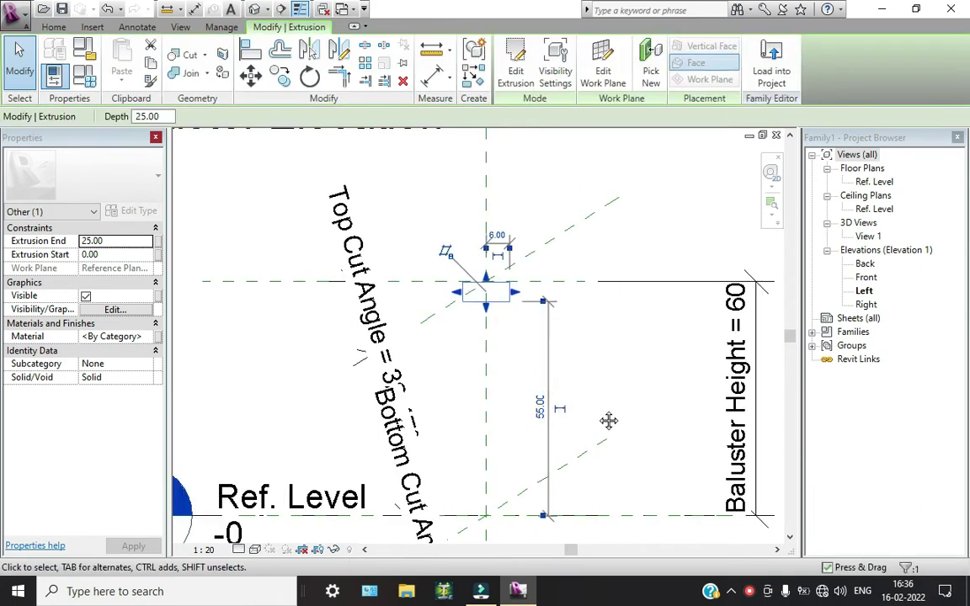
{"action": "middle_click_drag", "start_coordinate": [610, 418], "coordinate": [575, 368]}
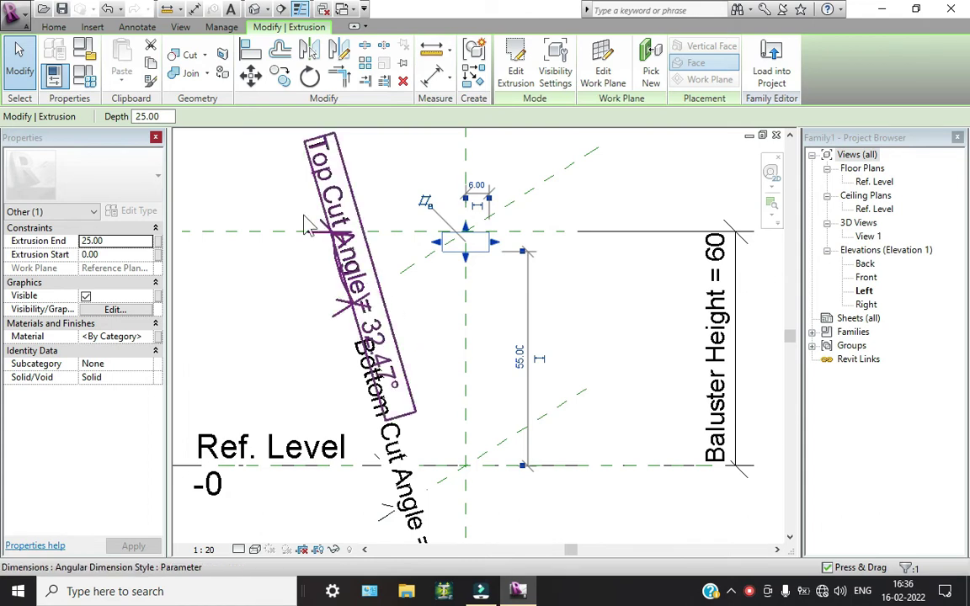
{"action": "left_click", "coordinate": [53, 27]}
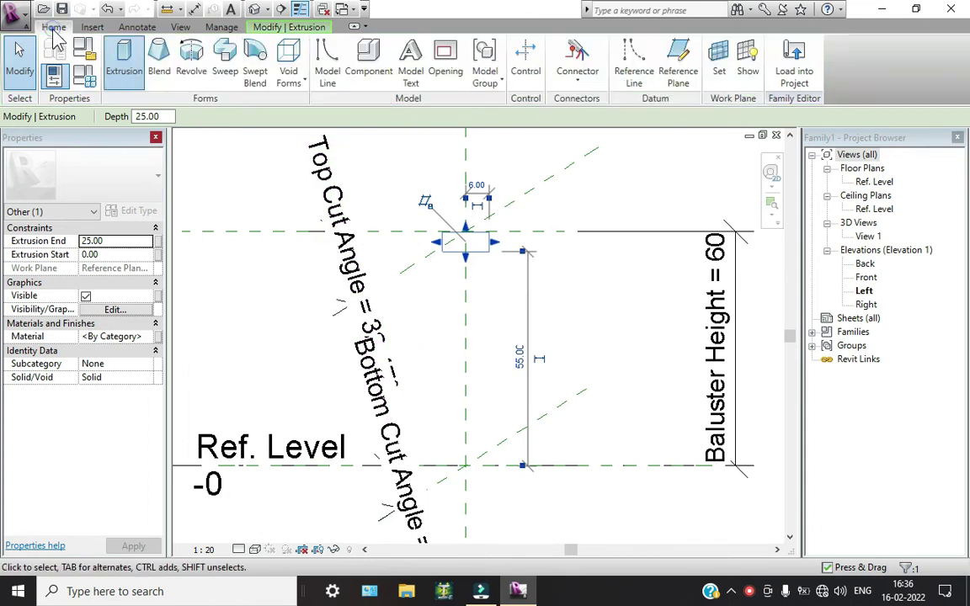
- Start a second extrusion on the Center (Left/Right) reference plane
{"action": "left_click", "coordinate": [124, 60]}
{"action": "left_click", "coordinate": [524, 295]}
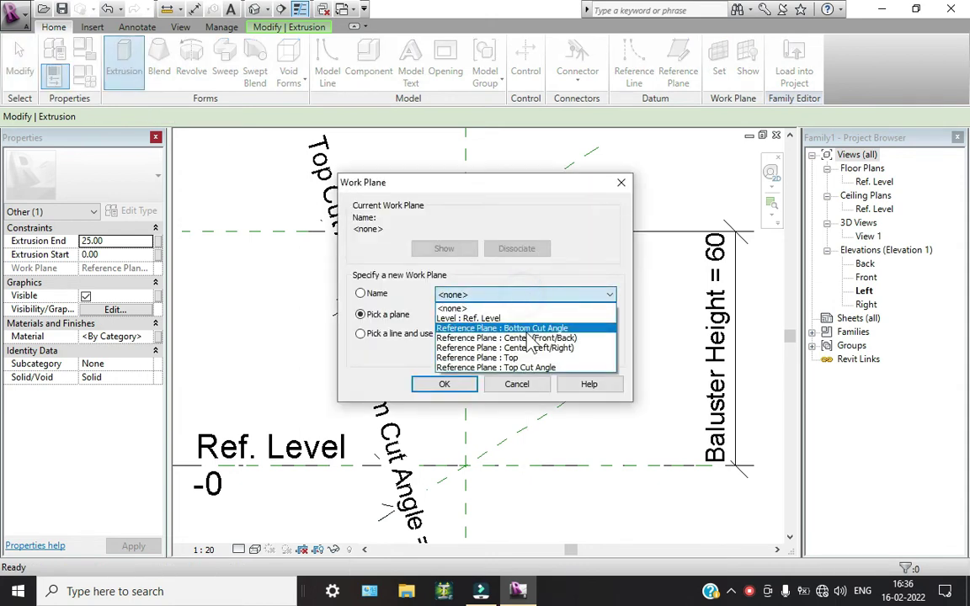
{"action": "left_click", "coordinate": [490, 354]}
{"action": "left_click", "coordinate": [451, 387]}
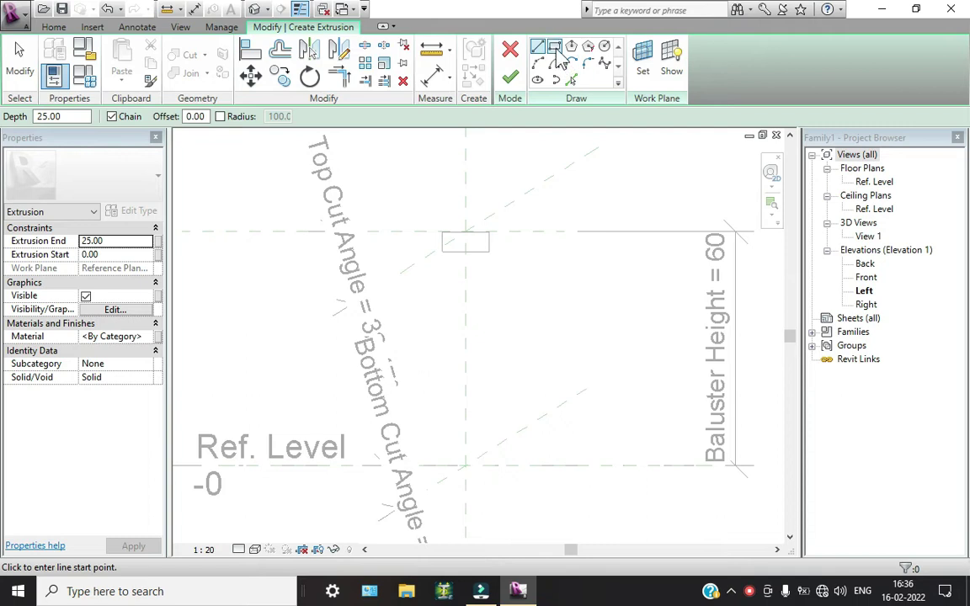
- Draw a rectangle starting on the Ref. Level line
{"action": "left_click", "coordinate": [553, 45]}
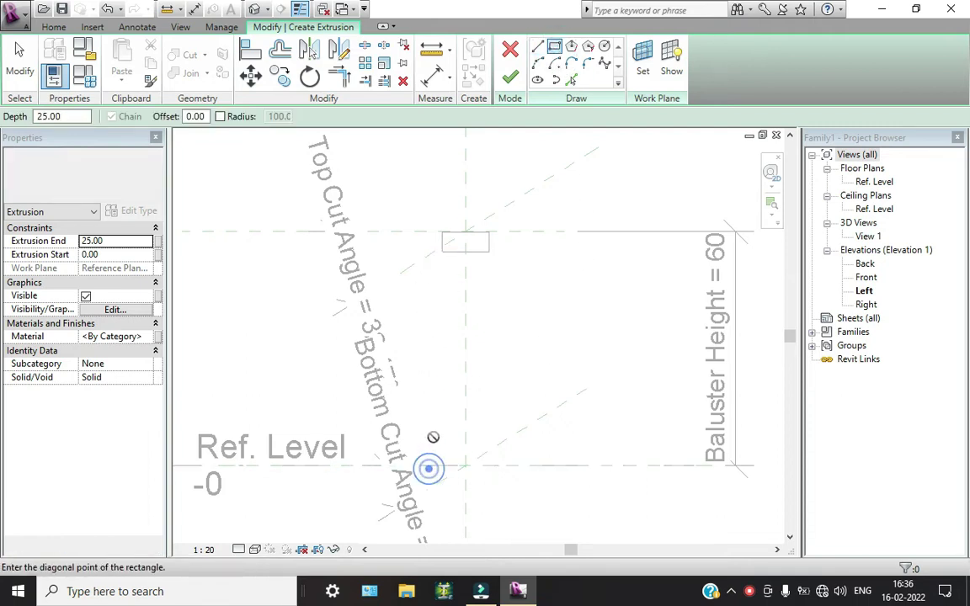
{"action": "left_click", "coordinate": [430, 466]}
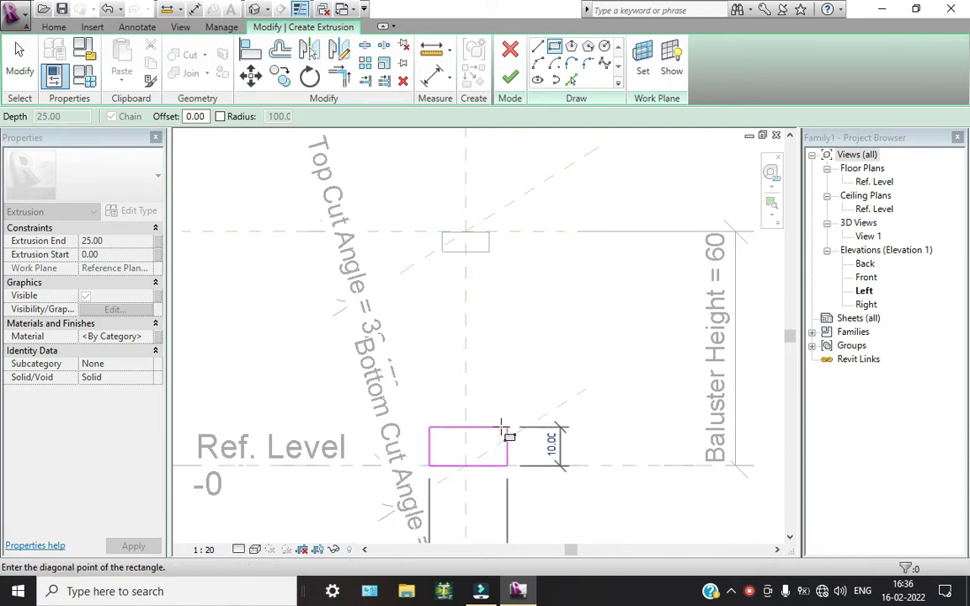
{"action": "left_click", "coordinate": [504, 425]}
{"action": "scroll", "coordinate": [487, 460], "scroll_direction": "up", "scroll_amount": 3}
{"action": "middle_click_drag", "start_coordinate": [488, 460], "coordinate": [503, 403]}
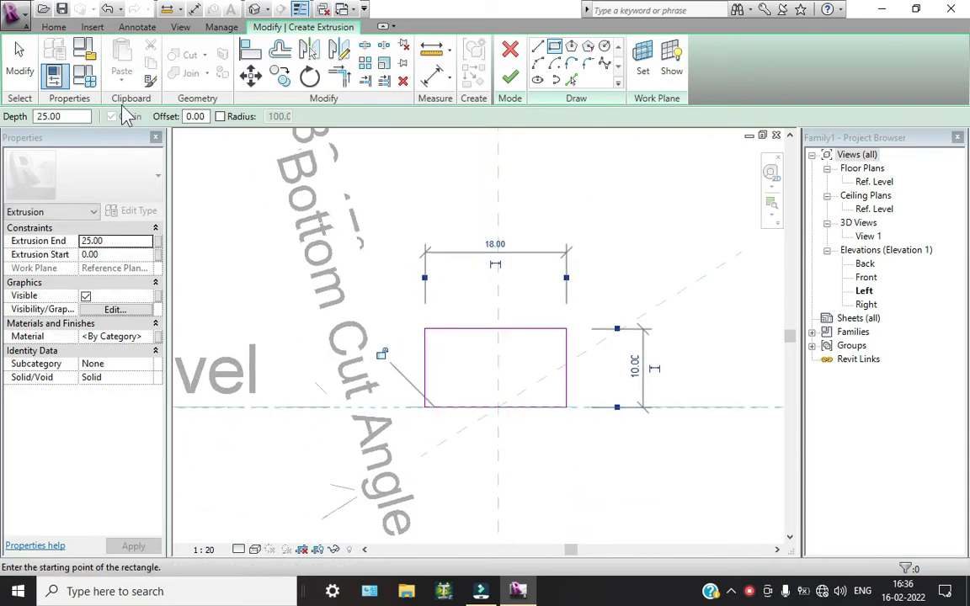
{"action": "left_click", "coordinate": [19, 68]}
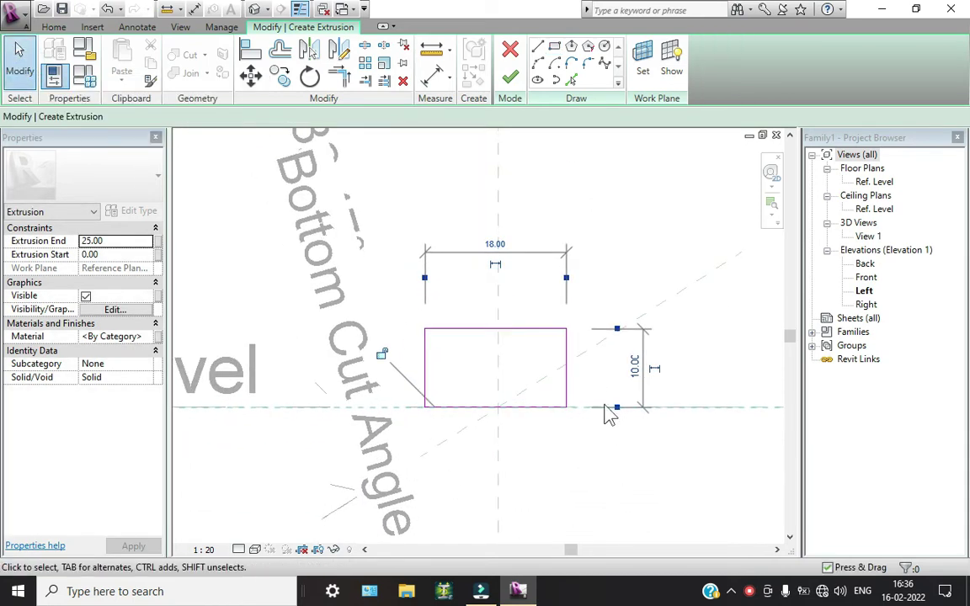
- Set the new rectangle's height to 5
{"action": "left_click", "coordinate": [537, 329]}
{"action": "left_click", "coordinate": [379, 367]}
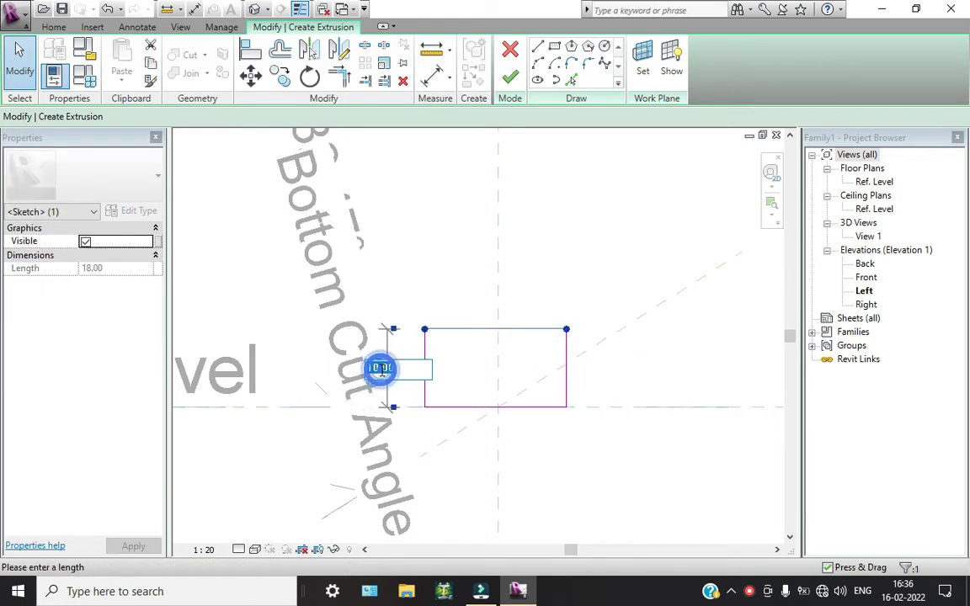
{"action": "type", "text": "5"}
{"action": "key", "text": "Return"}
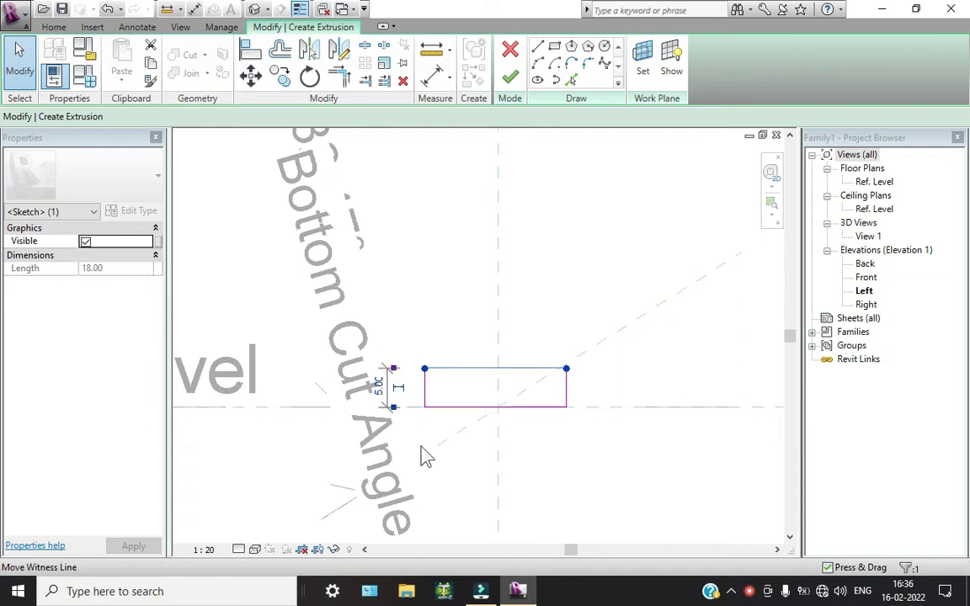
{"action": "left_click", "coordinate": [435, 465]}
- Position the rectangle's left edge 6 from the centre plane
{"action": "left_click", "coordinate": [565, 389]}
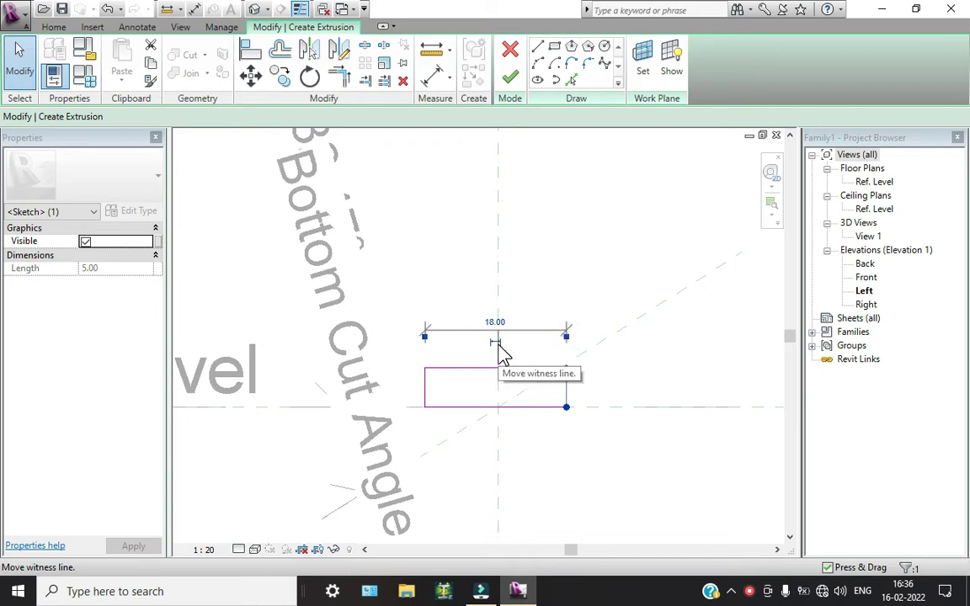
{"action": "left_click", "coordinate": [424, 390]}
{"action": "left_click", "coordinate": [562, 439]}
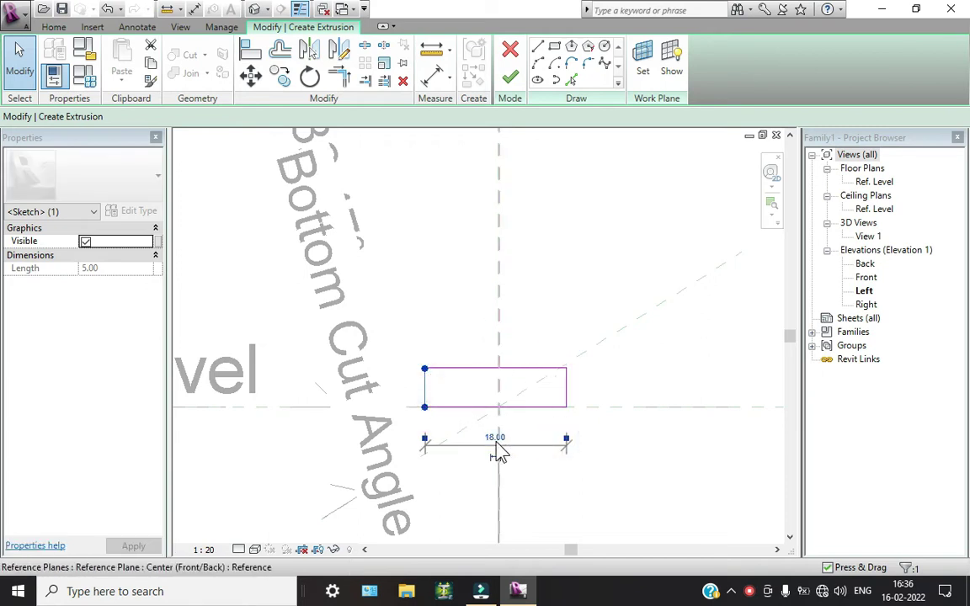
{"action": "left_click", "coordinate": [497, 444]}
{"action": "left_click", "coordinate": [461, 435]}
{"action": "type", "text": "6"}
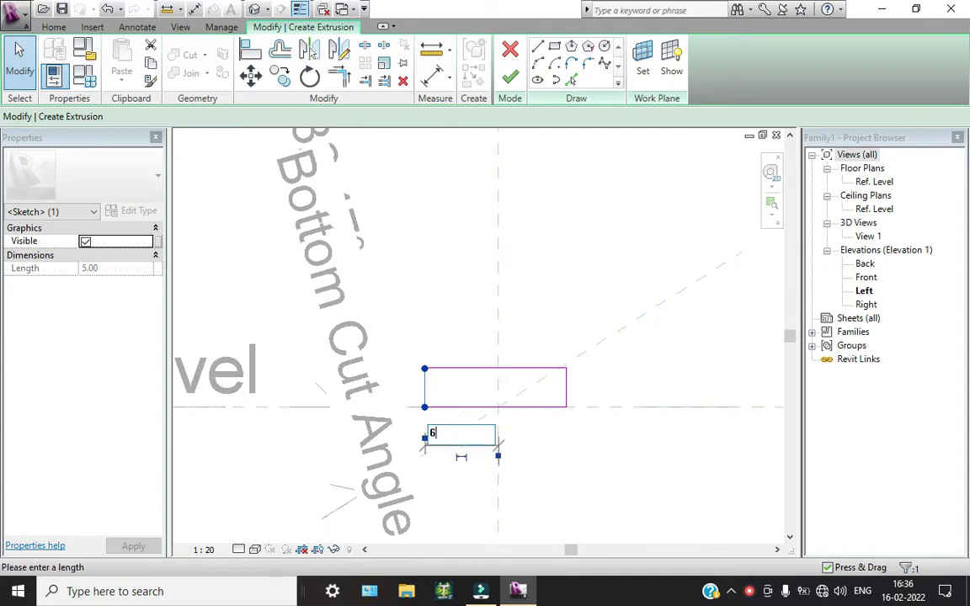
{"action": "key", "text": "Return"}
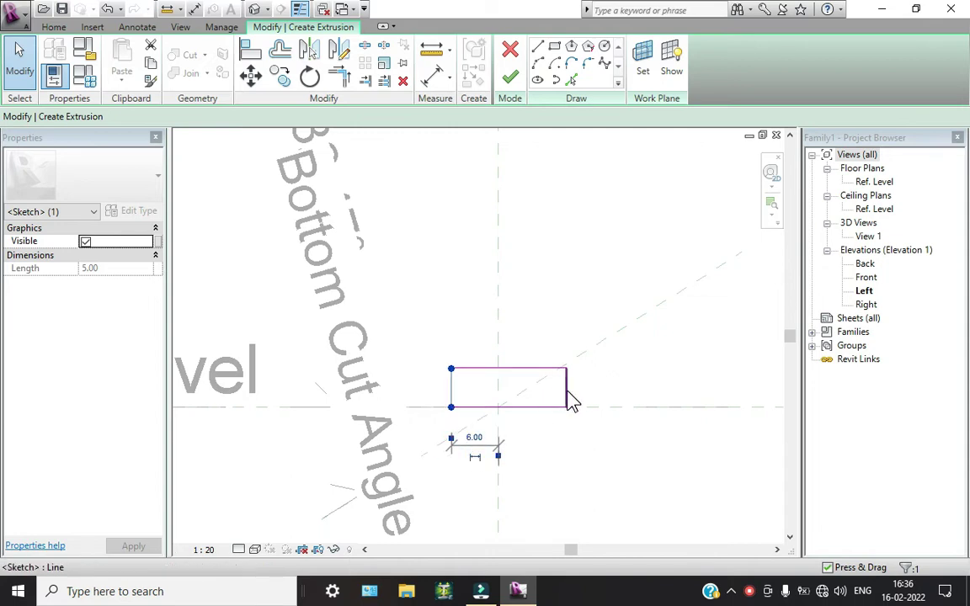
- Make the rectangle 12 wide
{"action": "left_click", "coordinate": [568, 395]}
{"action": "left_click", "coordinate": [499, 324]}
{"action": "type", "text": "12"}
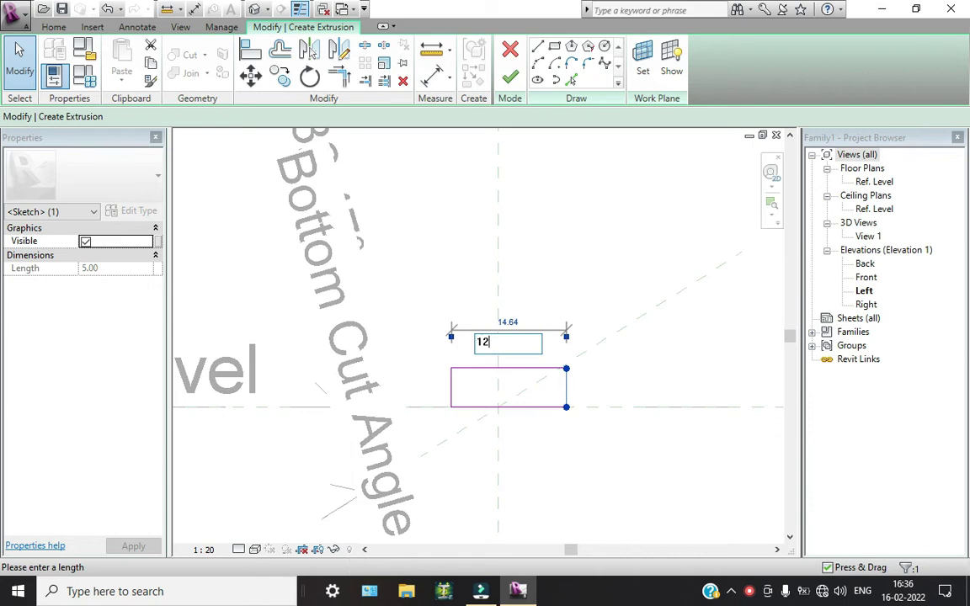
{"action": "key", "text": "Return"}
- Finish the sketch to create the second solid extrusion on the Ref. Level
{"action": "scroll", "coordinate": [499, 332], "scroll_direction": "down", "scroll_amount": 2}
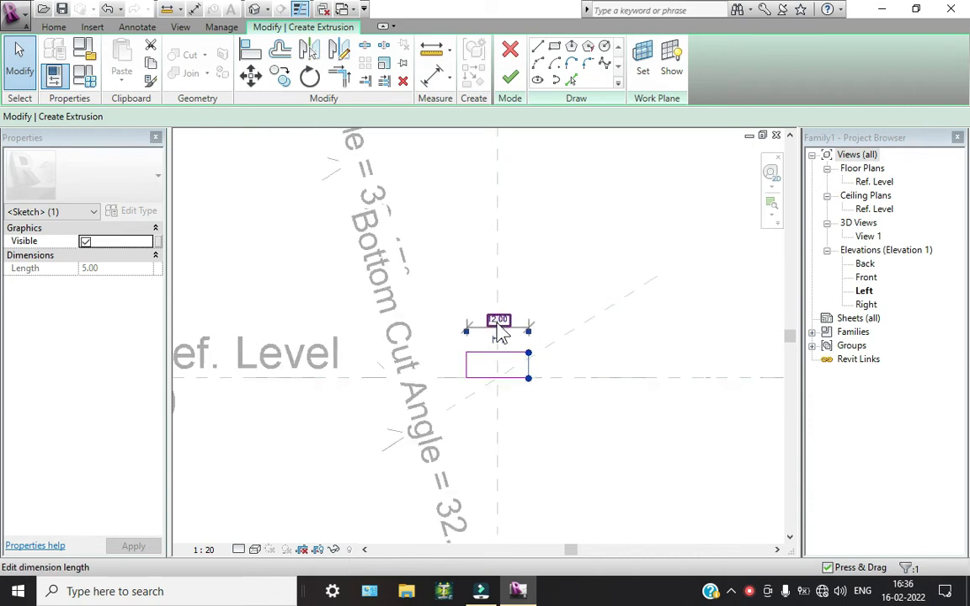
{"action": "scroll", "coordinate": [499, 332], "scroll_direction": "down", "scroll_amount": 2}
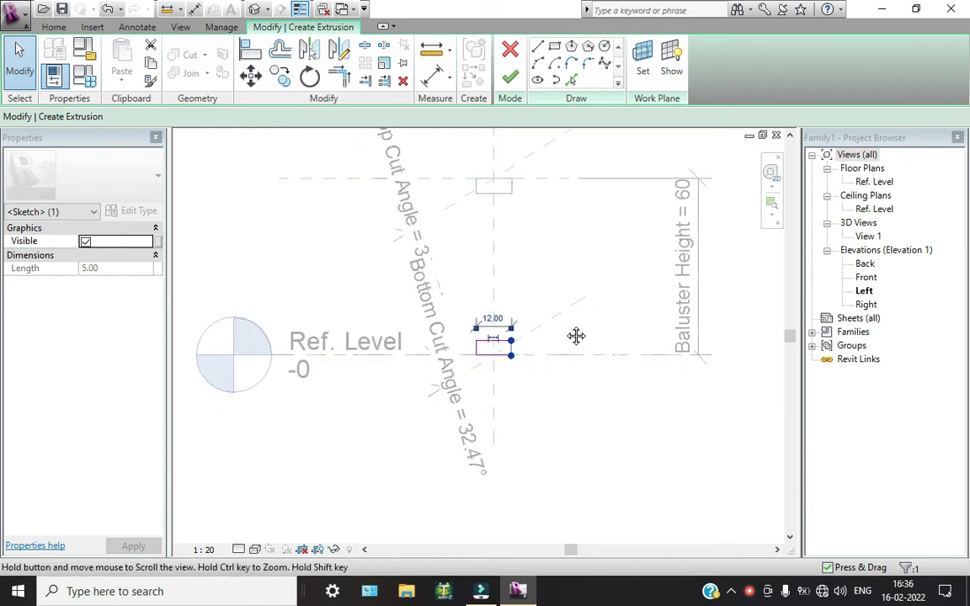
{"action": "middle_click_drag", "start_coordinate": [576, 335], "coordinate": [548, 345]}
{"action": "left_click", "coordinate": [549, 344]}
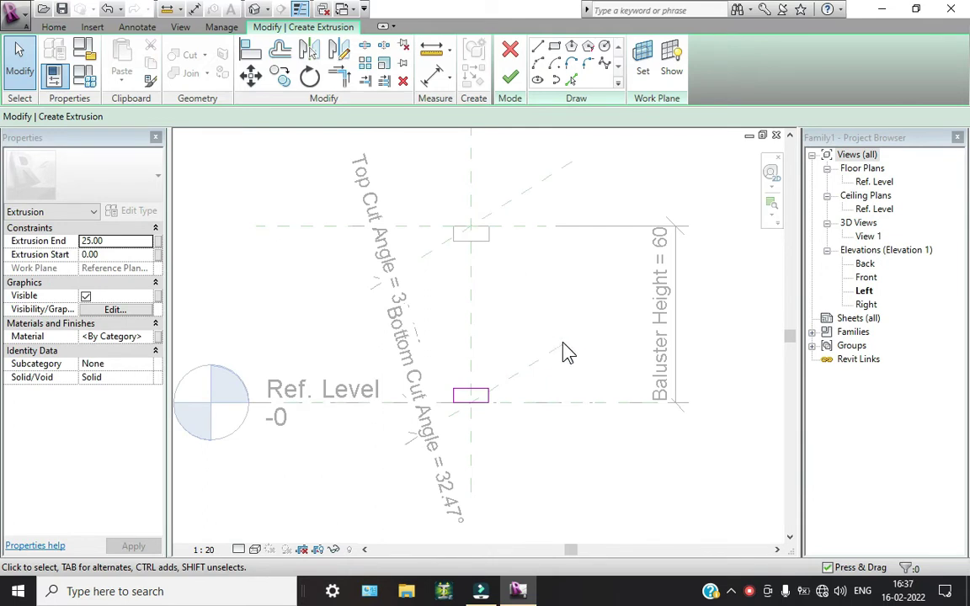
{"action": "scroll", "coordinate": [454, 435], "scroll_direction": "up", "scroll_amount": 3}
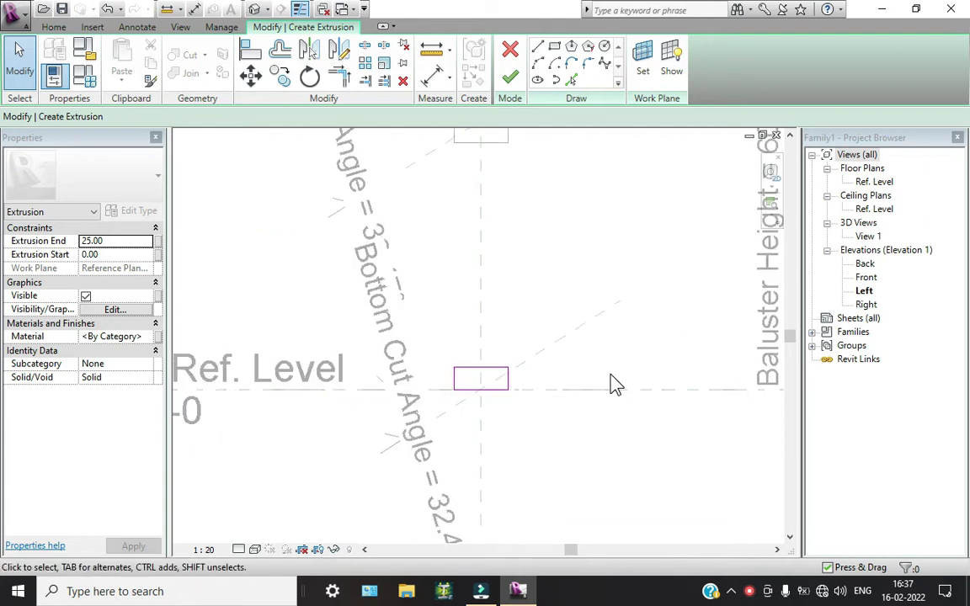
{"action": "left_click", "coordinate": [510, 81]}
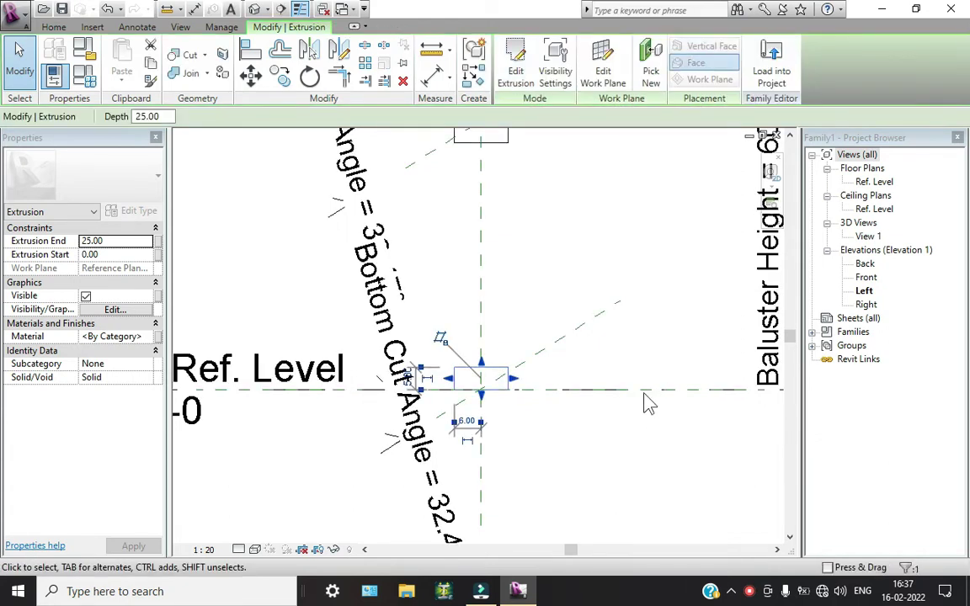
- In the Front view, select both the upper and lower extrusion rectangles
{"action": "double_click", "coordinate": [867, 277]}
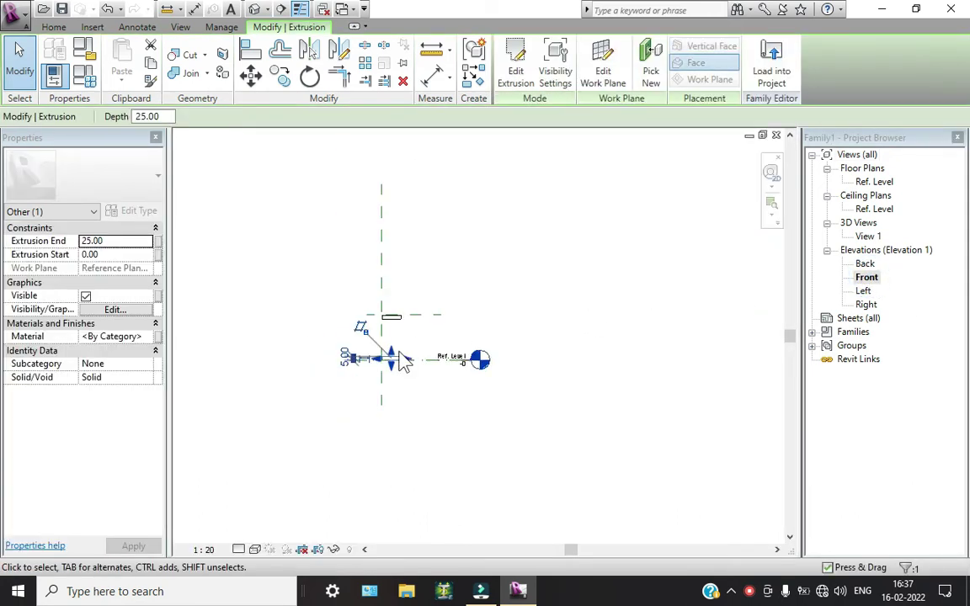
{"action": "scroll", "coordinate": [395, 337], "scroll_direction": "up", "scroll_amount": 2}
{"action": "scroll", "coordinate": [433, 316], "scroll_direction": "up", "scroll_amount": 2}
{"action": "scroll", "coordinate": [431, 307], "scroll_direction": "up", "scroll_amount": 1}
{"action": "left_click", "coordinate": [429, 303]}
{"action": "scroll", "coordinate": [401, 331], "scroll_direction": "up", "scroll_amount": 1}
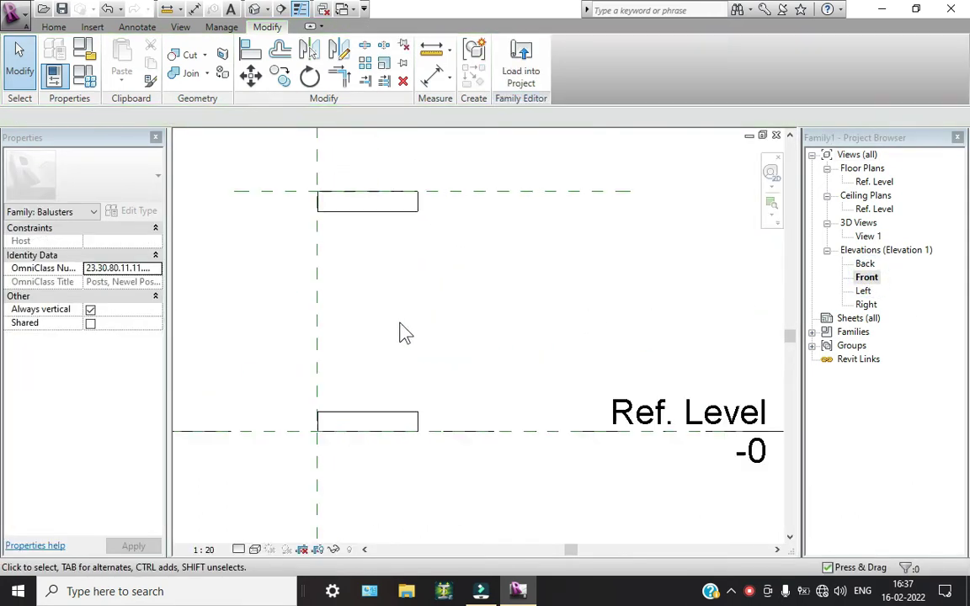
{"action": "scroll", "coordinate": [411, 324], "scroll_direction": "up", "scroll_amount": 1}
{"action": "middle_click_drag", "start_coordinate": [429, 329], "coordinate": [427, 355]}
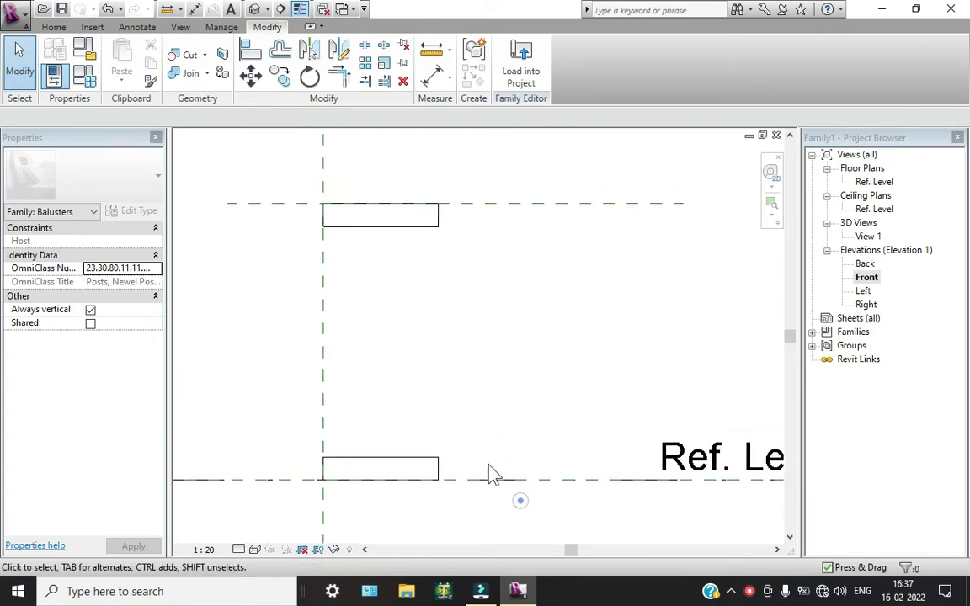
{"action": "left_click_drag", "start_coordinate": [519, 498], "coordinate": [319, 155]}
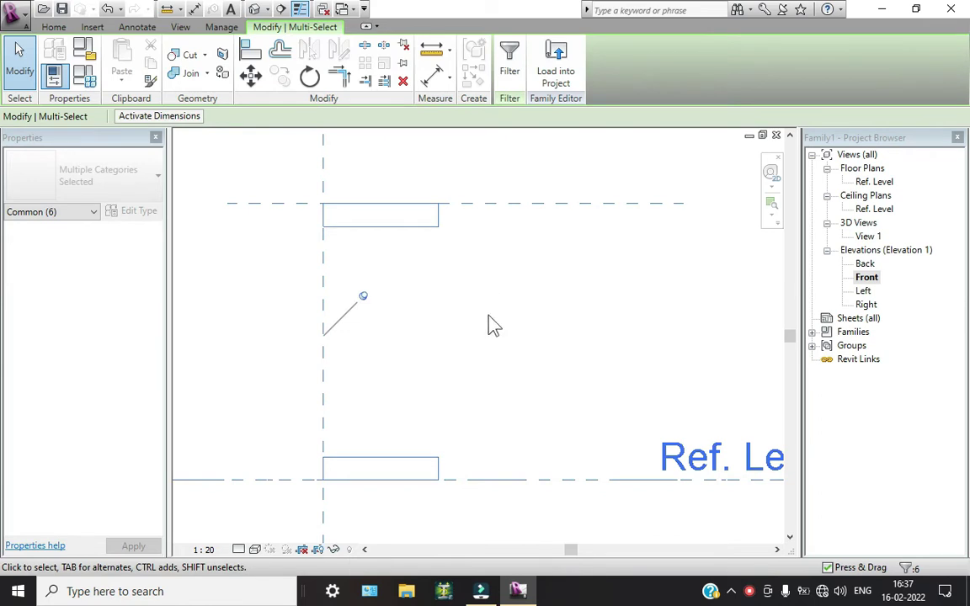
{"action": "left_click", "coordinate": [494, 325]}
{"action": "left_click", "coordinate": [395, 224]}
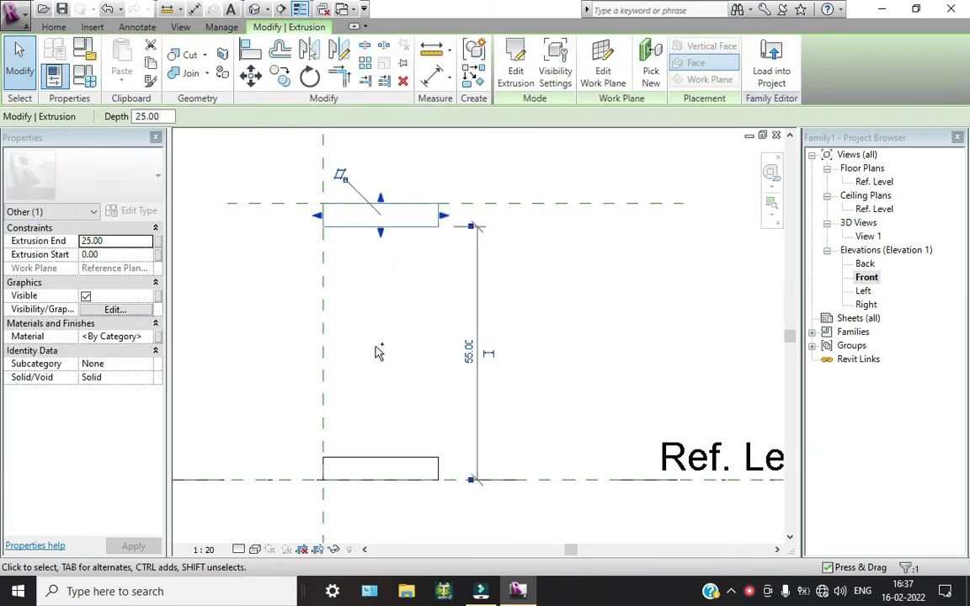
{"action": "left_click", "coordinate": [394, 457], "text": "ctrl"}
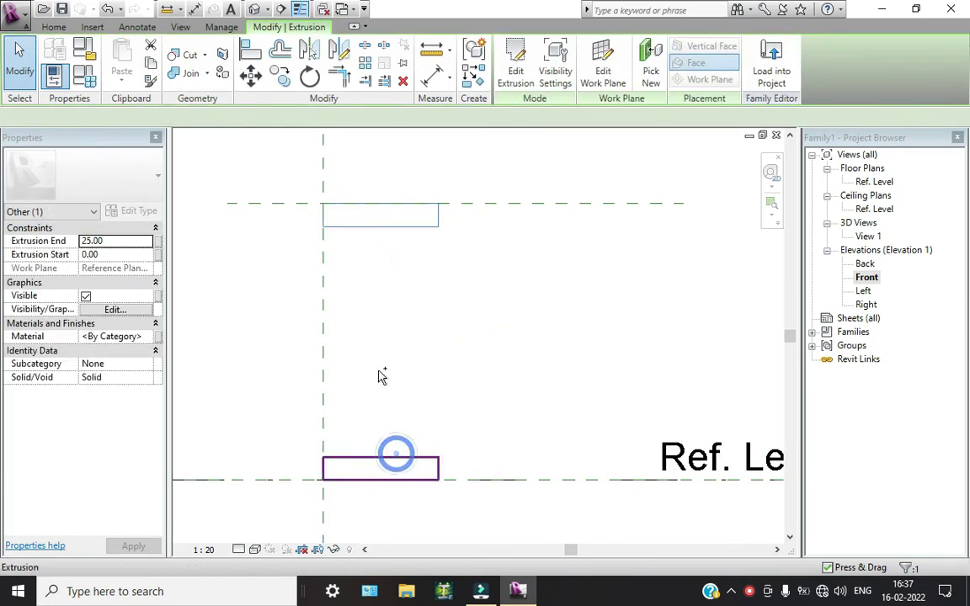
- Set Extrusion End to 6 and Extrusion Start to -6, then check them in the Left view
{"action": "left_click", "coordinate": [120, 241]}
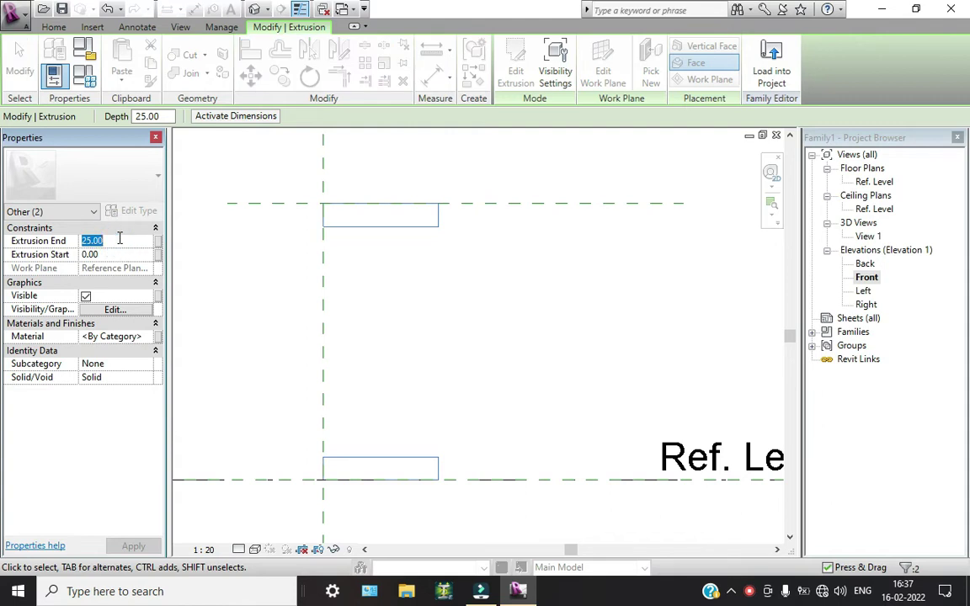
{"action": "type", "text": "-"}
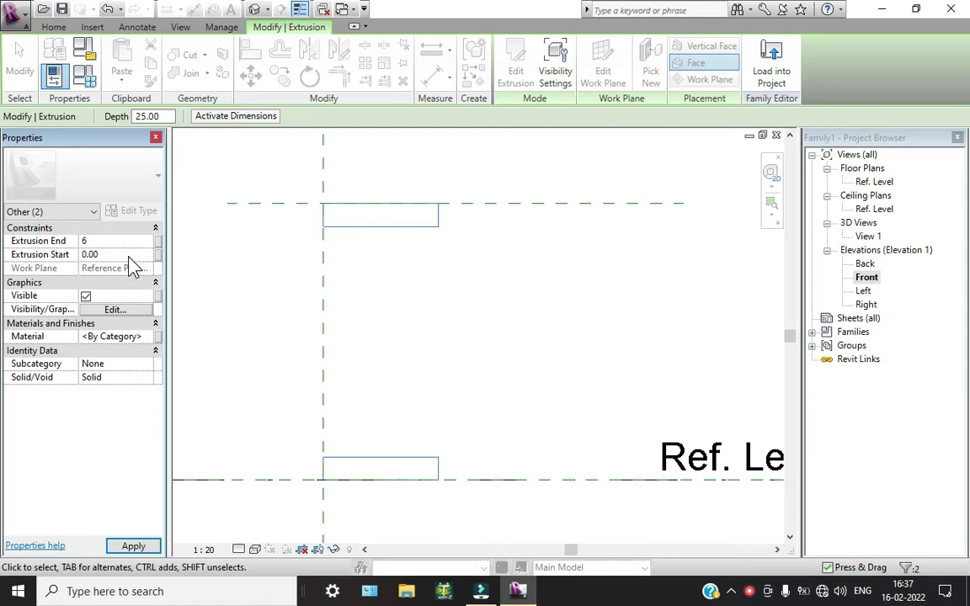
{"action": "left_click", "coordinate": [123, 255]}
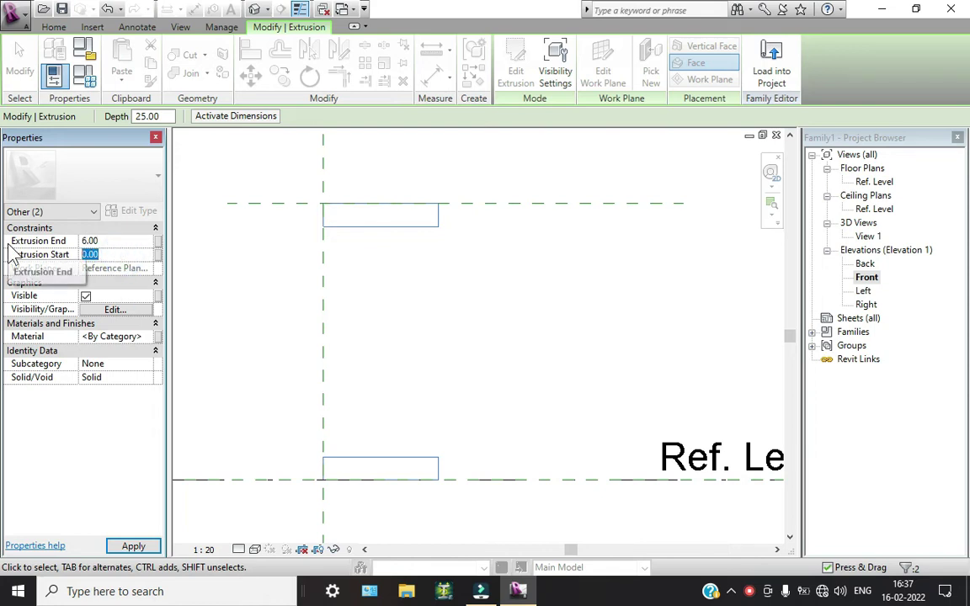
{"action": "type", "text": "-6"}
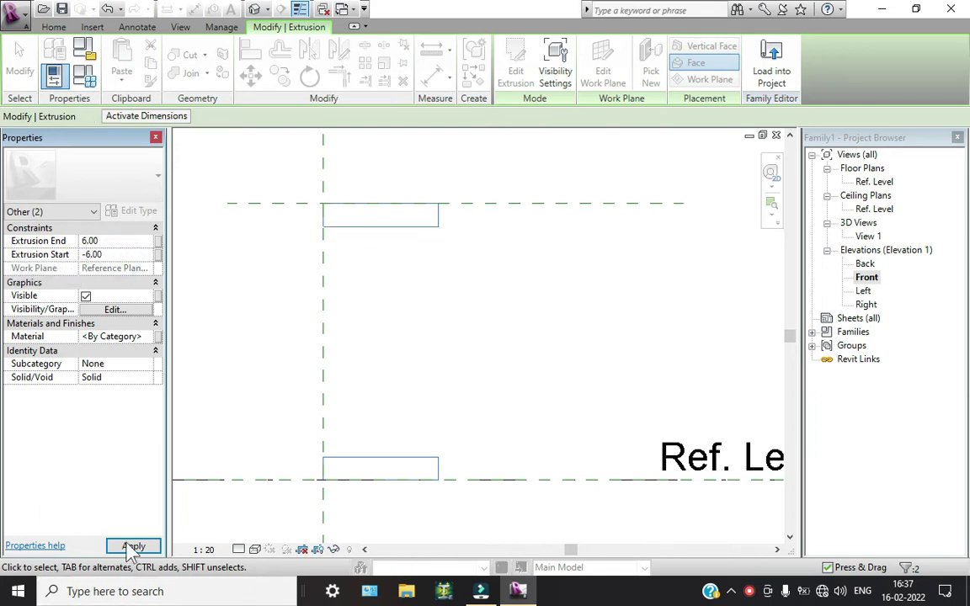
{"action": "left_click", "coordinate": [132, 547]}
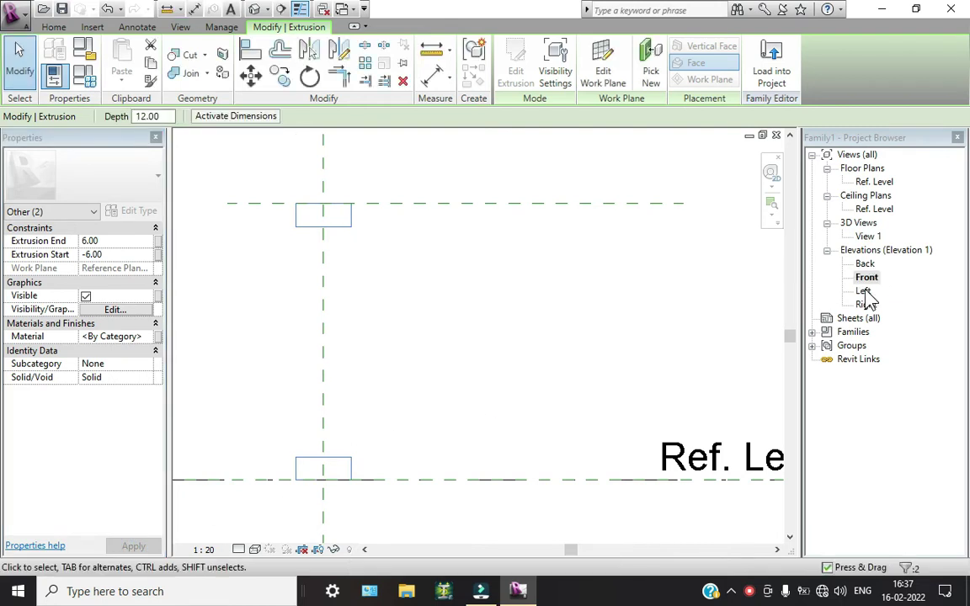
{"action": "double_click", "coordinate": [864, 291]}
{"action": "scroll", "coordinate": [549, 355], "scroll_direction": "down", "scroll_amount": 2}
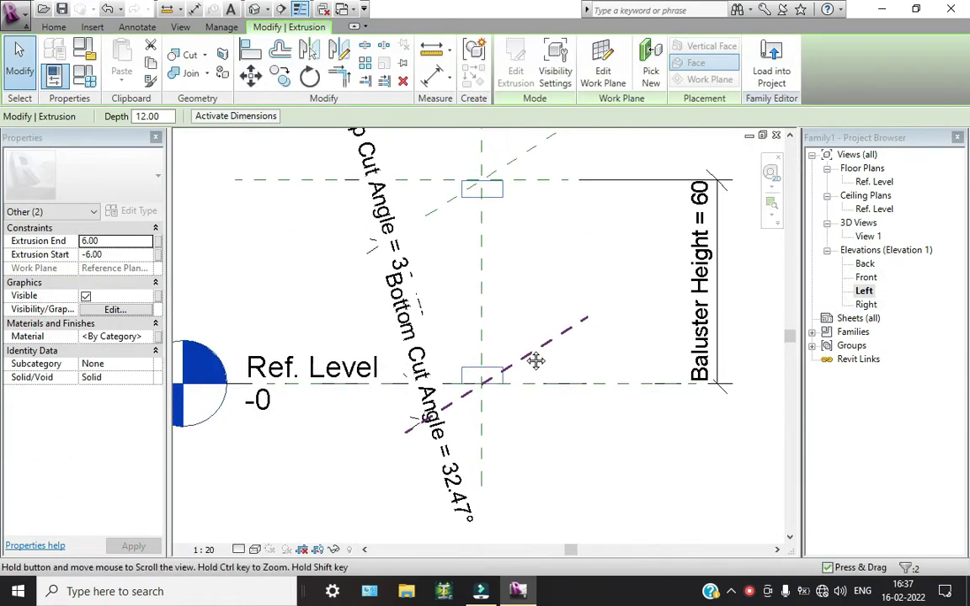
{"action": "left_click", "coordinate": [587, 245]}
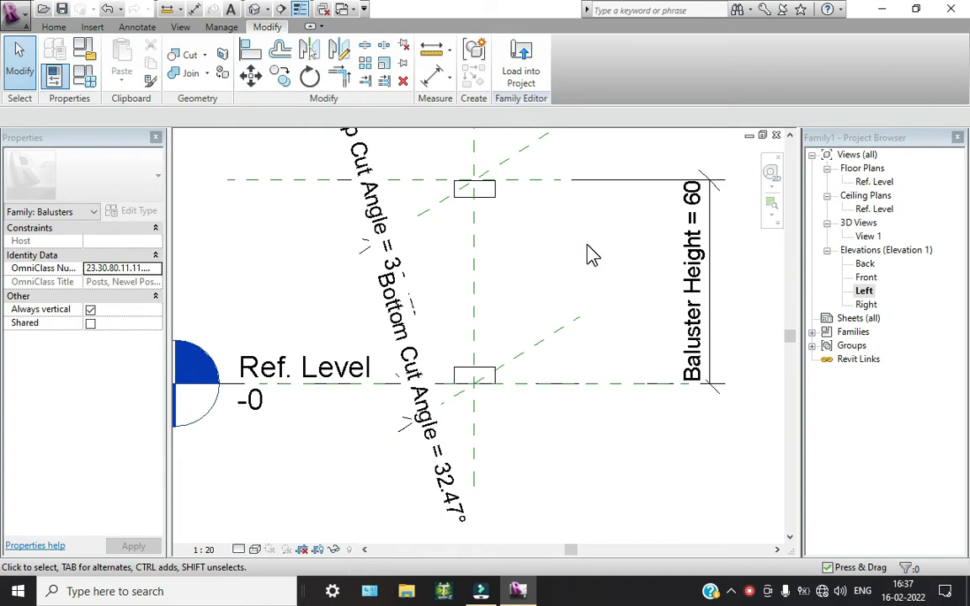
- Start a revolve sketched on the Center (Left/Right) reference plane
{"action": "left_click", "coordinate": [53, 27]}
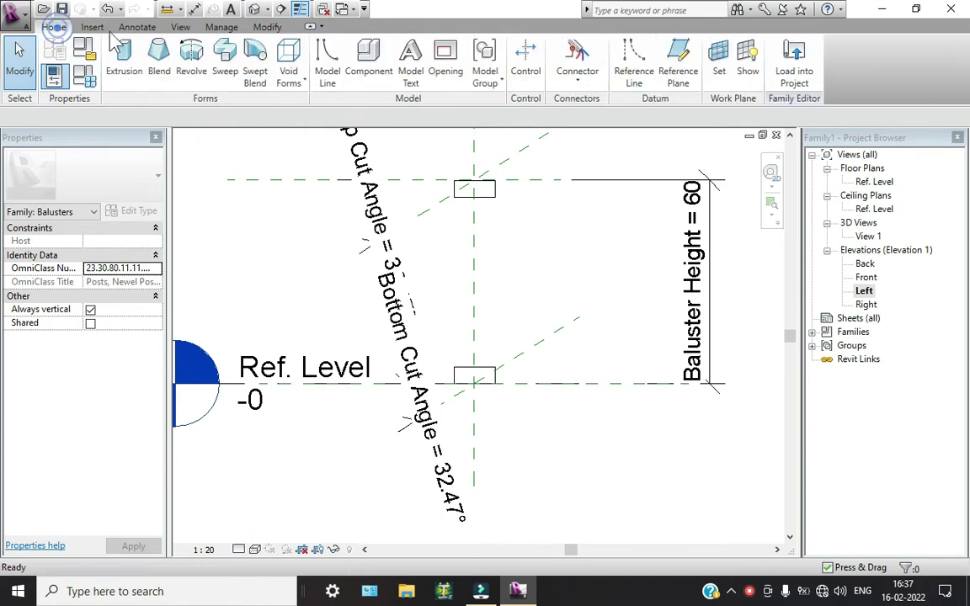
{"action": "left_click", "coordinate": [191, 68]}
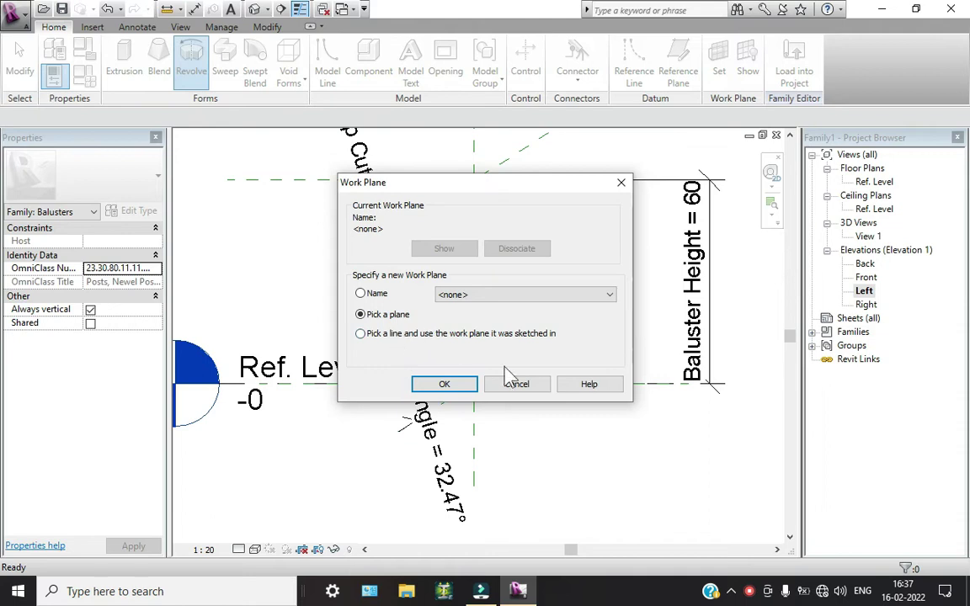
{"action": "left_click", "coordinate": [533, 295]}
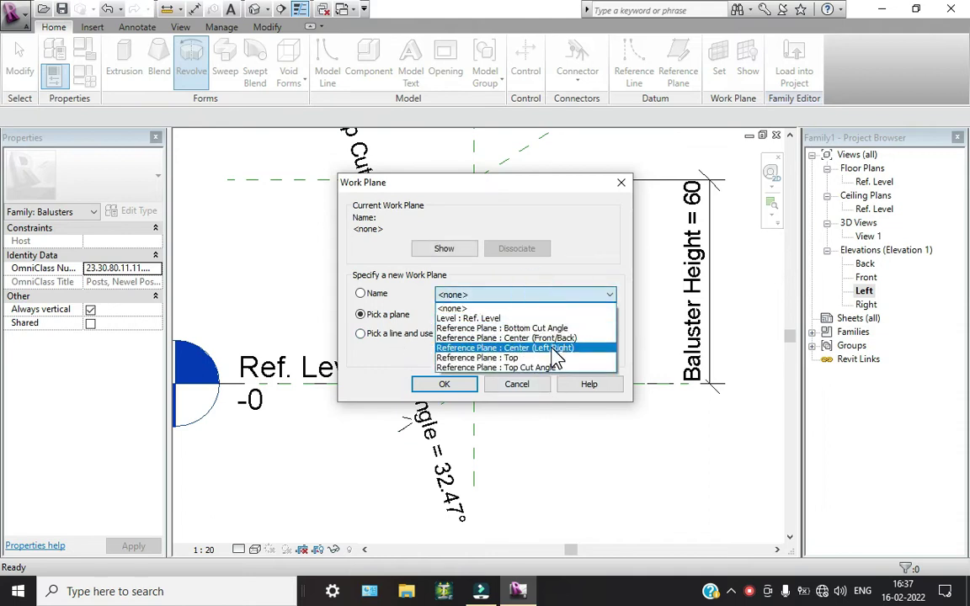
{"action": "left_click", "coordinate": [552, 347]}
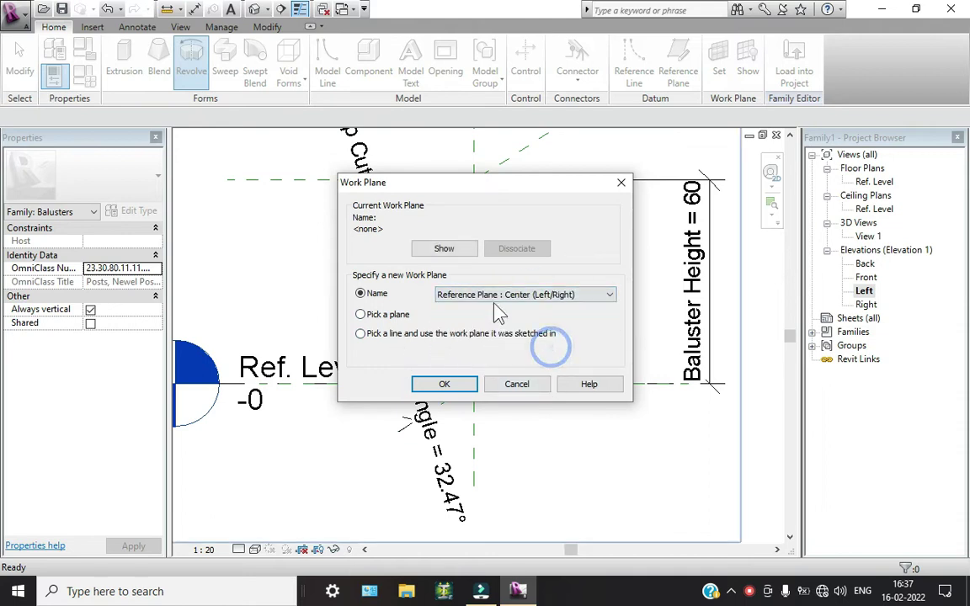
{"action": "left_click", "coordinate": [444, 384]}
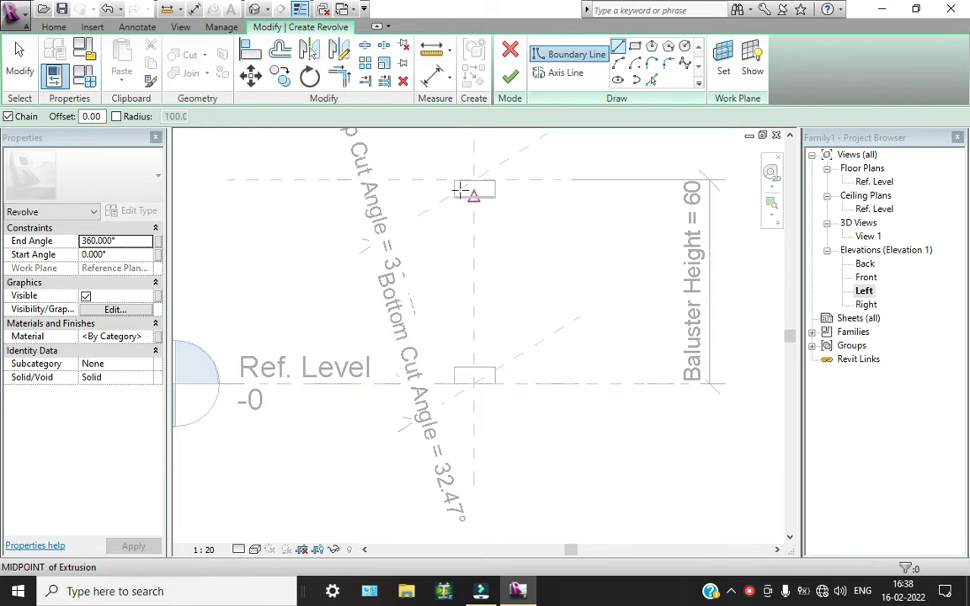
- Sketch boundary lines and a trial arc below the top block, then cancel the unfinished arc
{"action": "scroll", "coordinate": [459, 193], "scroll_direction": "up", "scroll_amount": 3}
{"action": "scroll", "coordinate": [455, 192], "scroll_direction": "up", "scroll_amount": 3}
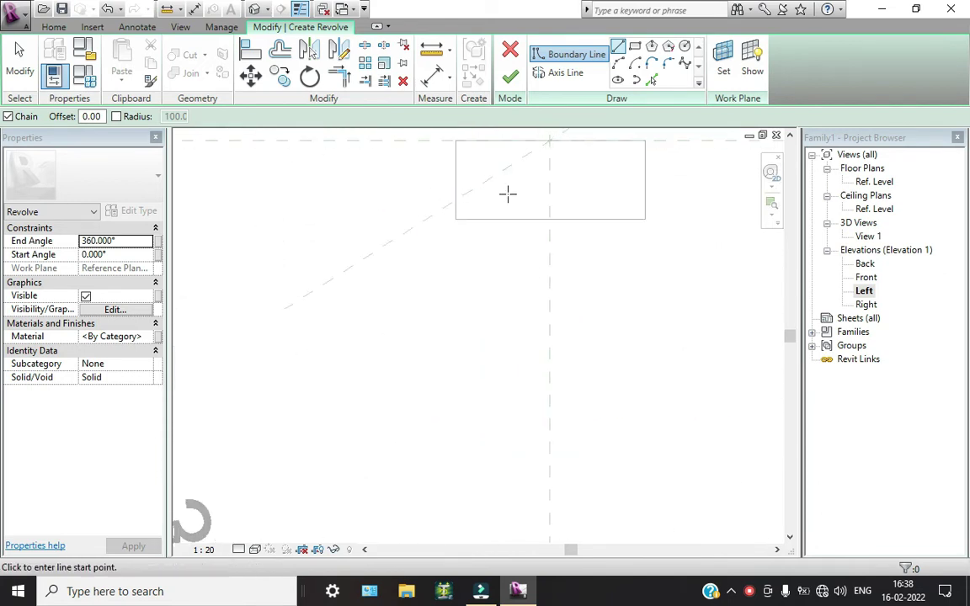
{"action": "left_click", "coordinate": [549, 218]}
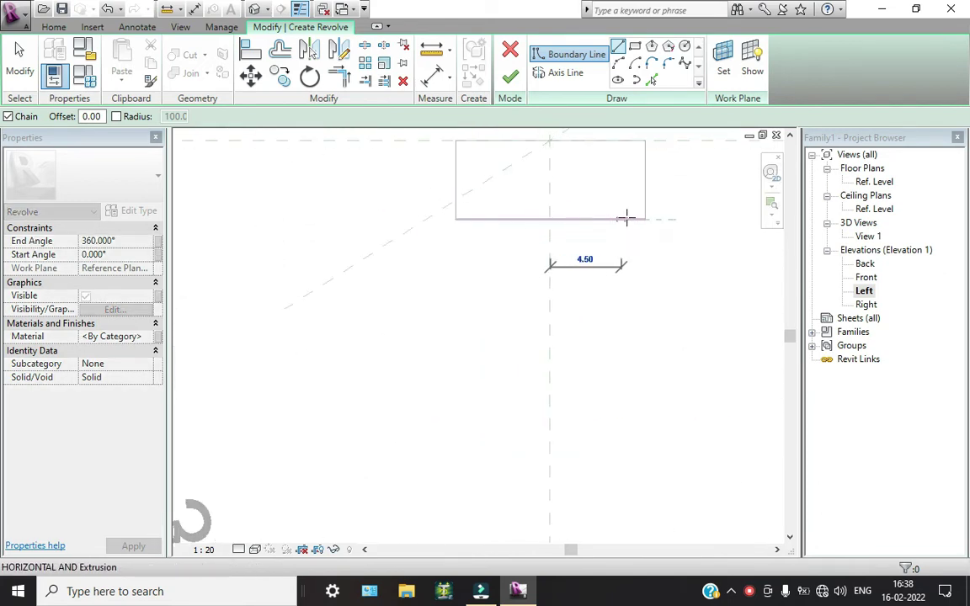
{"action": "left_click", "coordinate": [629, 220]}
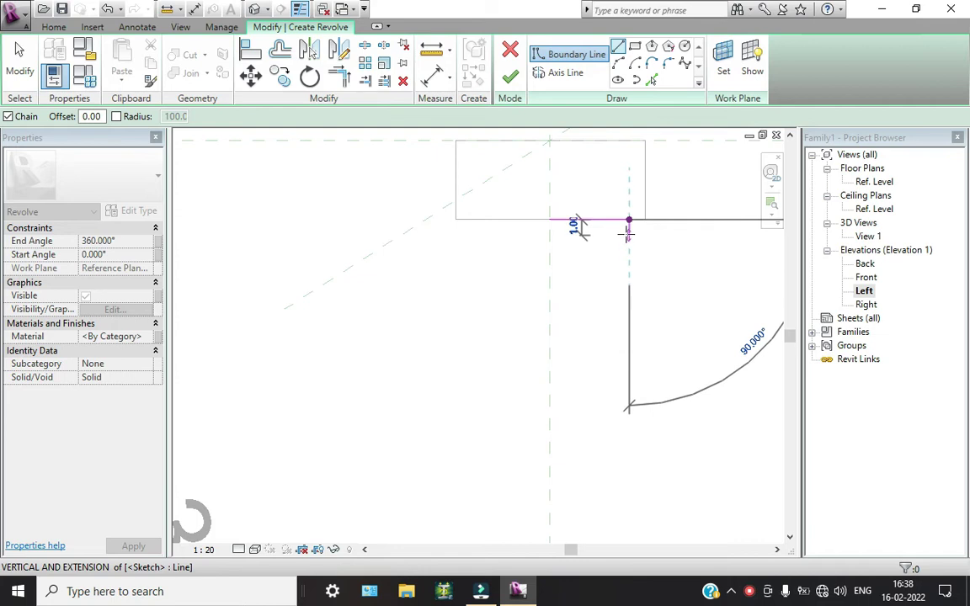
{"action": "left_click", "coordinate": [576, 223]}
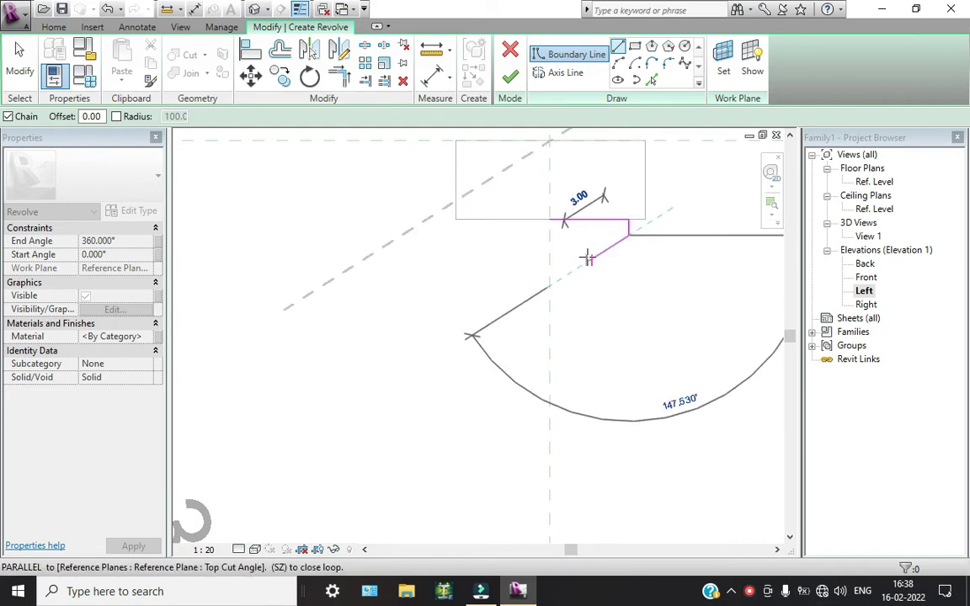
{"action": "left_click", "coordinate": [589, 259]}
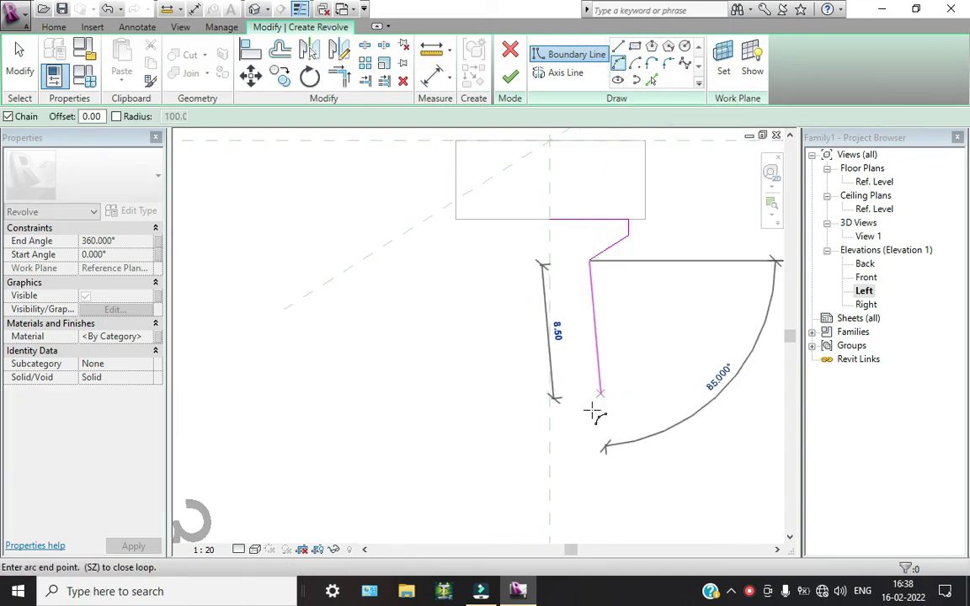
{"action": "scroll", "coordinate": [589, 413], "scroll_direction": "down", "scroll_amount": 1}
{"action": "scroll", "coordinate": [589, 412], "scroll_direction": "down", "scroll_amount": 1}
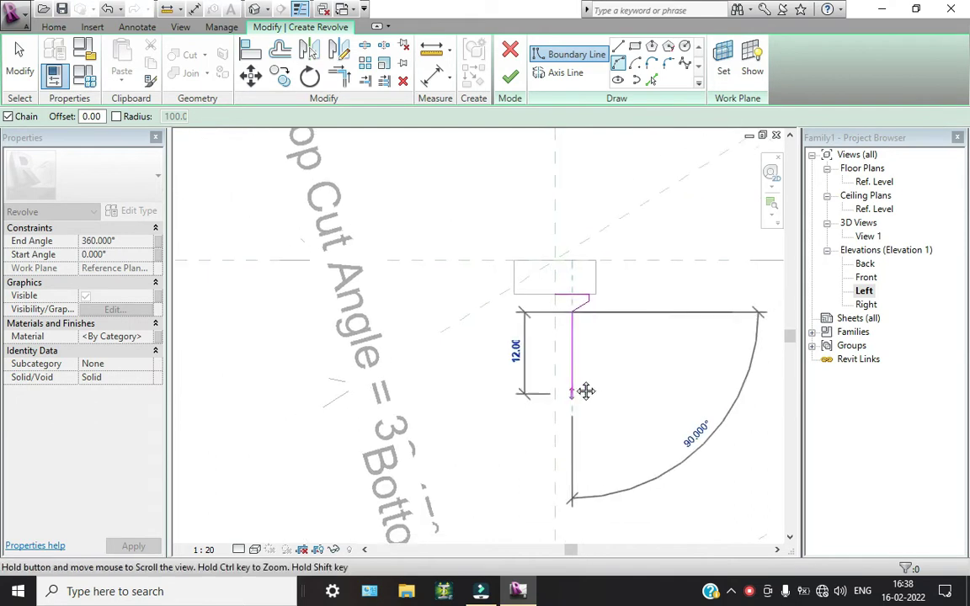
{"action": "middle_click_drag", "start_coordinate": [593, 410], "coordinate": [584, 342]}
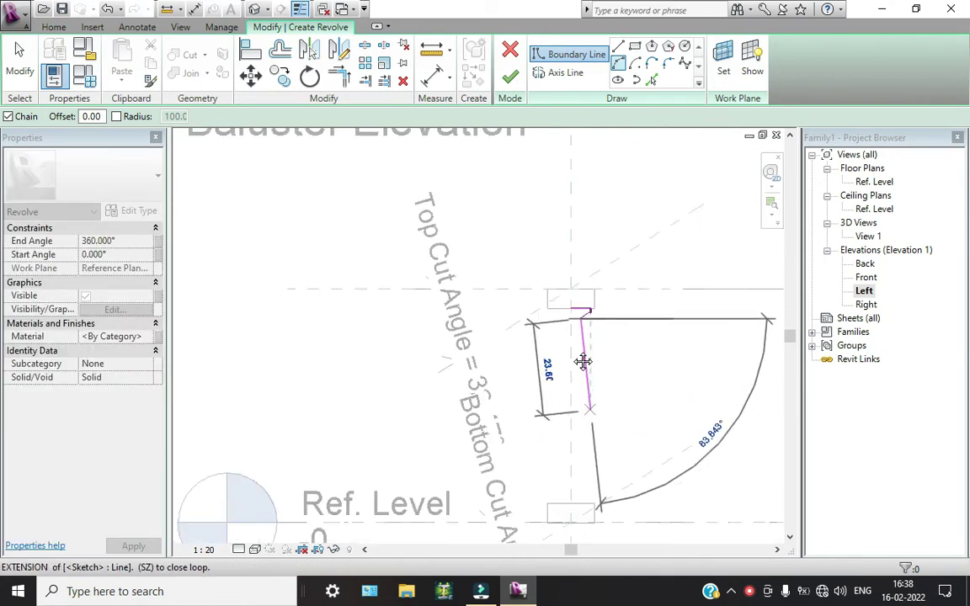
{"action": "middle_click_drag", "start_coordinate": [595, 406], "coordinate": [558, 316]}
{"action": "scroll", "coordinate": [551, 318], "scroll_direction": "up", "scroll_amount": 2}
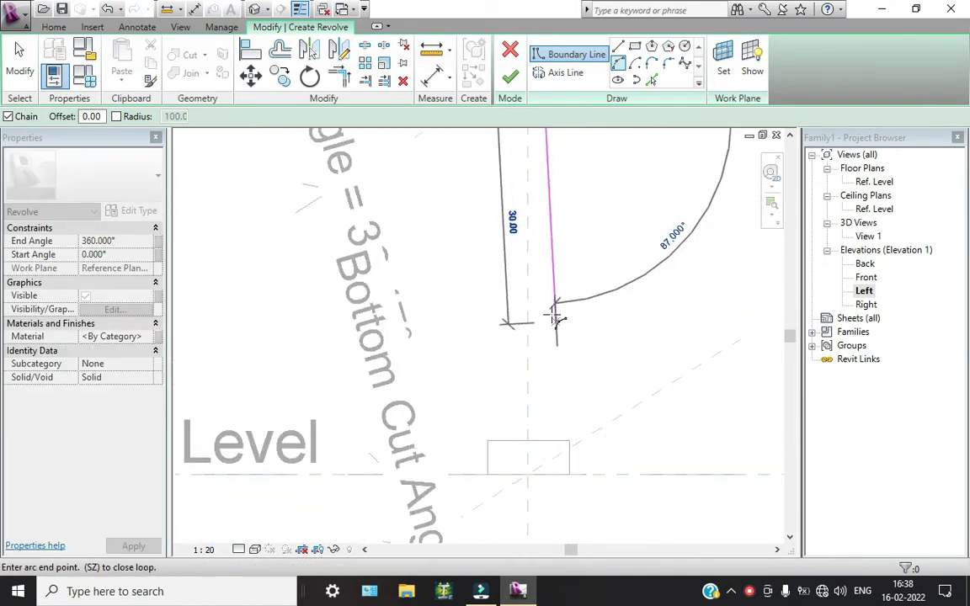
{"action": "left_click", "coordinate": [547, 308]}
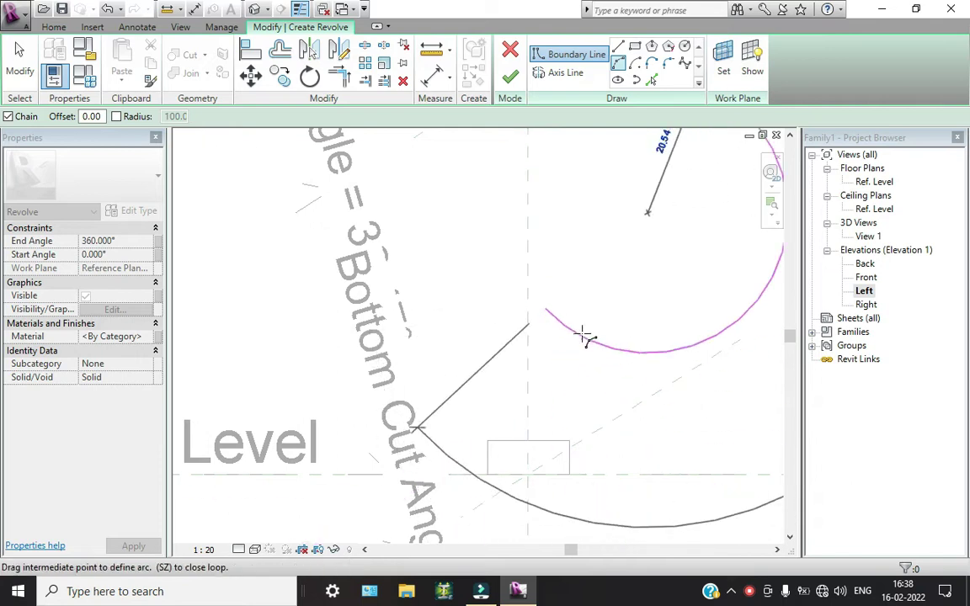
{"action": "scroll", "coordinate": [592, 303], "scroll_direction": "up", "scroll_amount": 2}
{"action": "scroll", "coordinate": [591, 295], "scroll_direction": "up", "scroll_amount": 1}
{"action": "scroll", "coordinate": [591, 295], "scroll_direction": "down", "scroll_amount": 2}
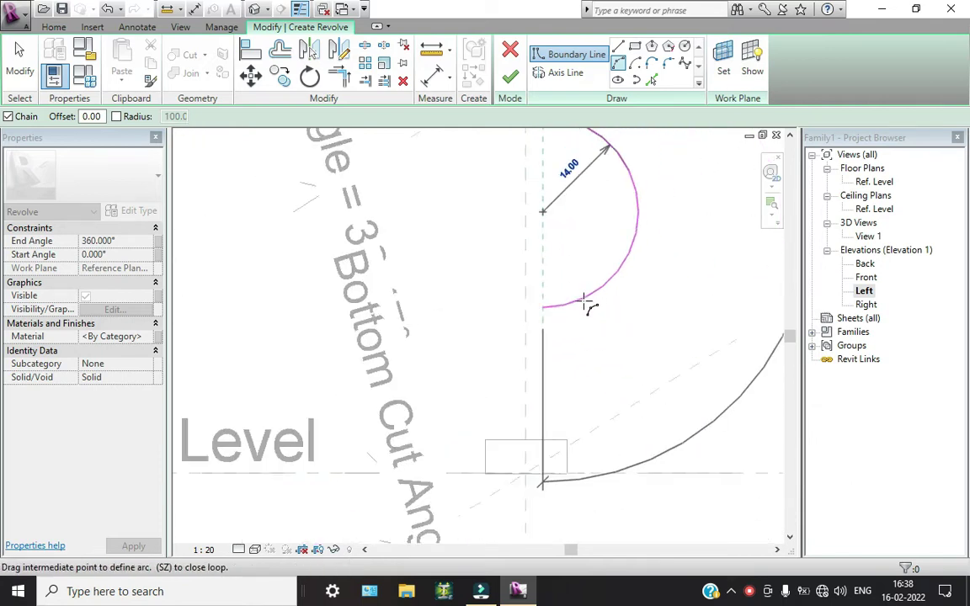
{"action": "scroll", "coordinate": [581, 301], "scroll_direction": "down", "scroll_amount": 1}
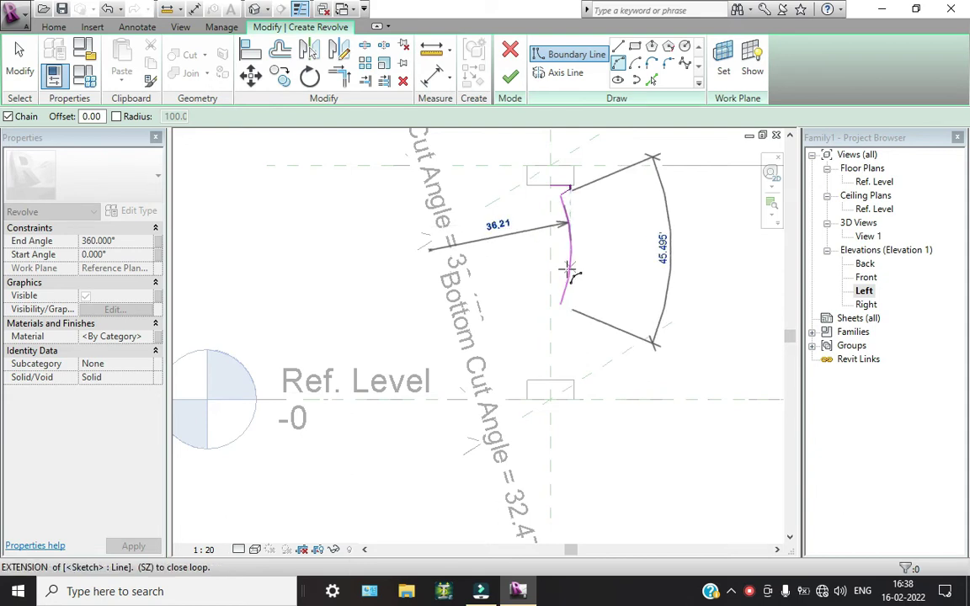
{"action": "key", "text": "Escape"}
{"action": "key", "text": "Escape"}
{"action": "scroll", "coordinate": [569, 289], "scroll_direction": "up", "scroll_amount": 3}
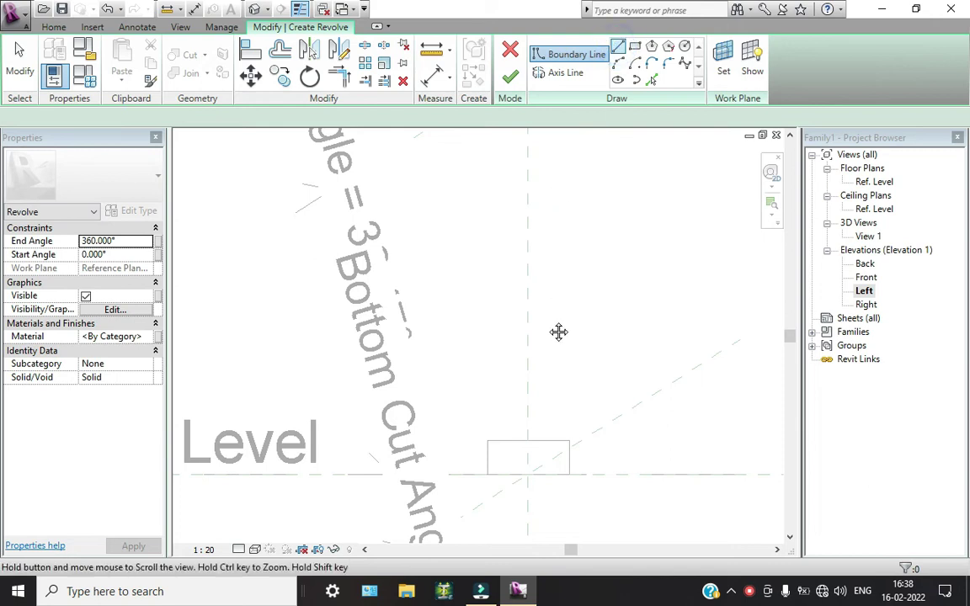
- Draw the short ledge and diagonal bevel lines under the top block
{"action": "middle_click_drag", "start_coordinate": [558, 331], "coordinate": [556, 59]}
{"action": "scroll", "coordinate": [551, 210], "scroll_direction": "up", "scroll_amount": 2}
{"action": "left_click", "coordinate": [507, 251]}
{"action": "left_click", "coordinate": [566, 251]}
{"action": "left_click", "coordinate": [565, 263]}
{"action": "left_click", "coordinate": [542, 284]}
{"action": "scroll", "coordinate": [522, 295], "scroll_direction": "down", "scroll_amount": 2}
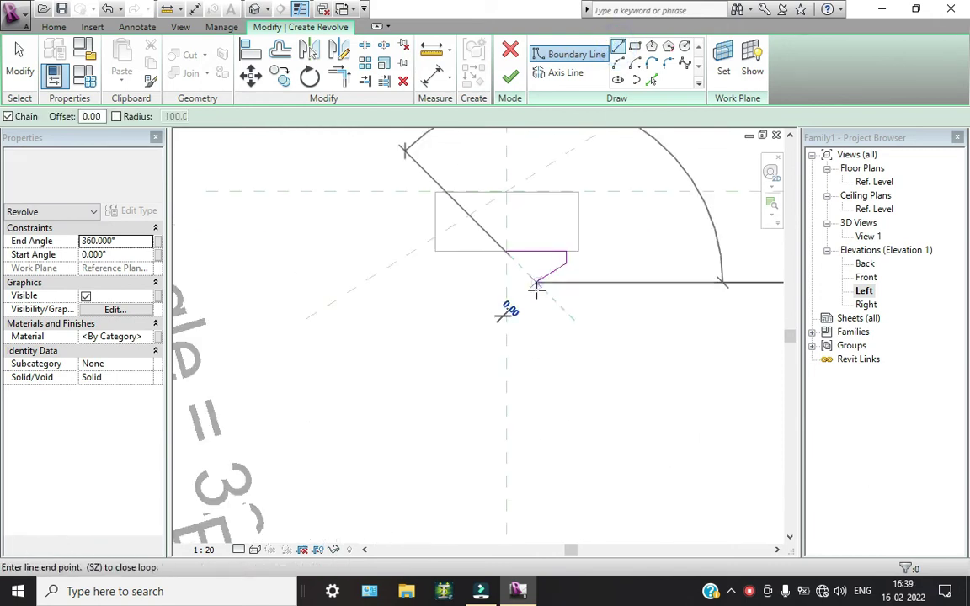
{"action": "middle_click_drag", "start_coordinate": [532, 396], "coordinate": [548, 253]}
{"action": "scroll", "coordinate": [547, 252], "scroll_direction": "up", "scroll_amount": 2}
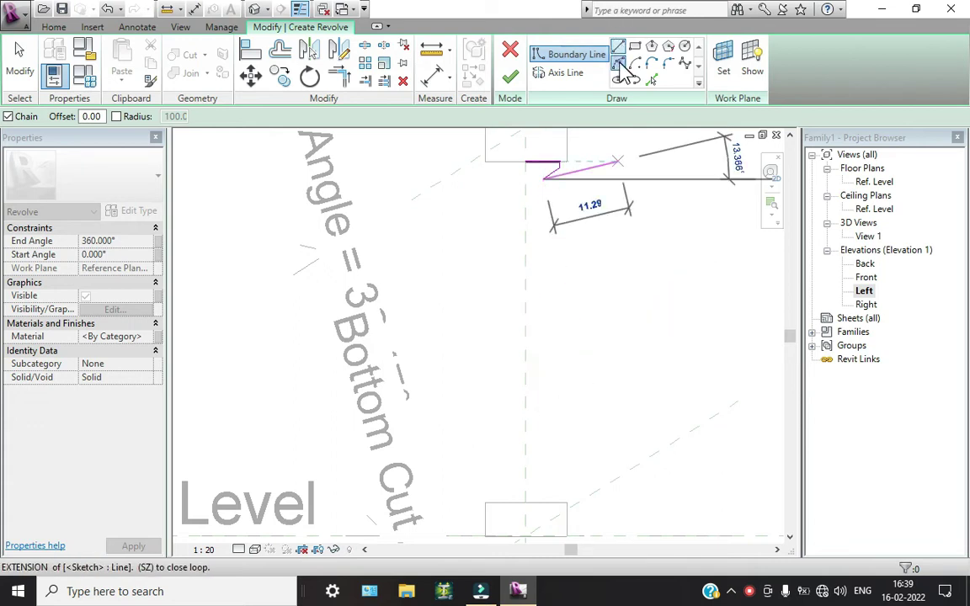
- Add Start-End-Radius arcs down the side, then a short vertical line below the curve
{"action": "left_click", "coordinate": [618, 63]}
{"action": "left_click", "coordinate": [548, 174]}
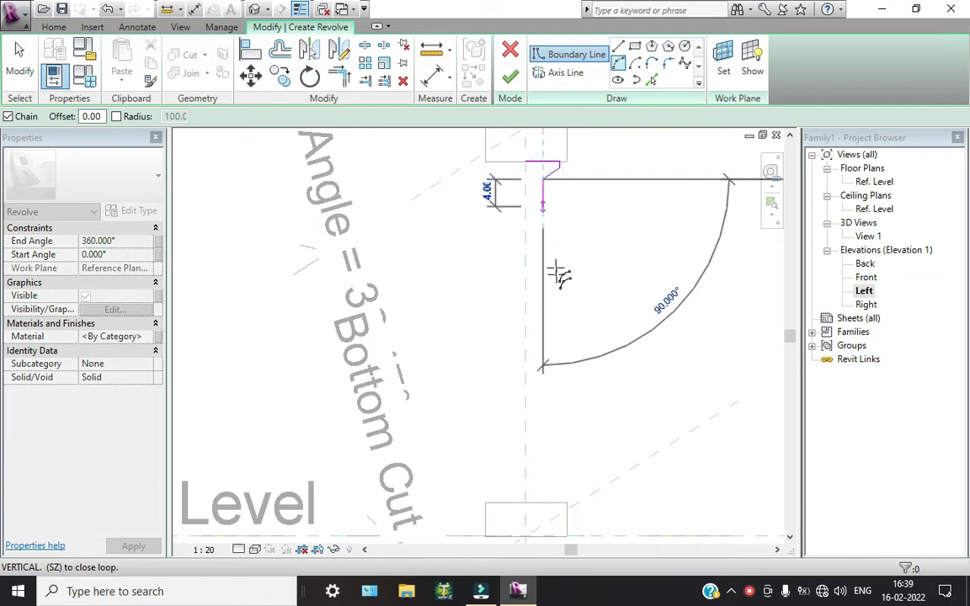
{"action": "left_click", "coordinate": [562, 361]}
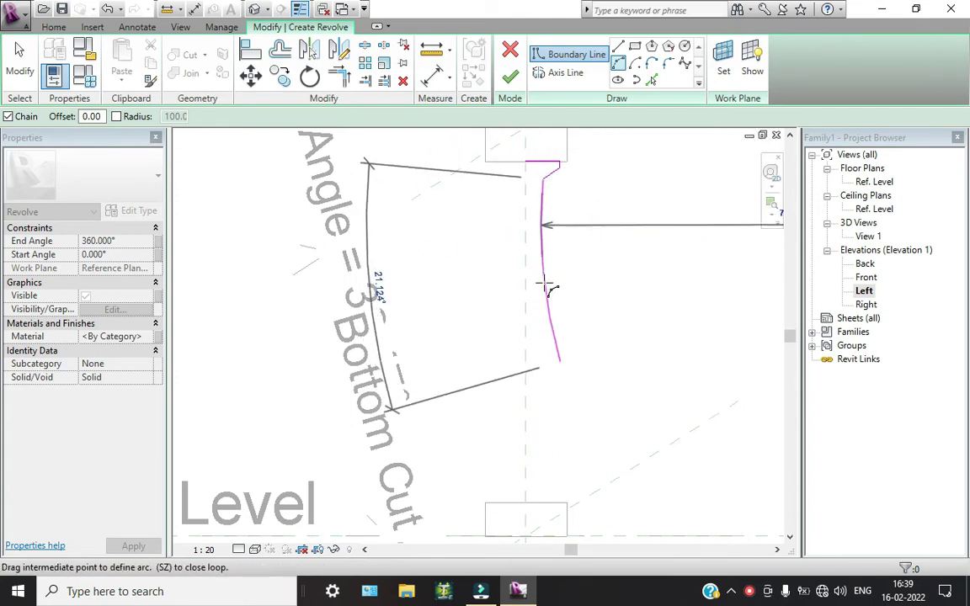
{"action": "left_click", "coordinate": [554, 300]}
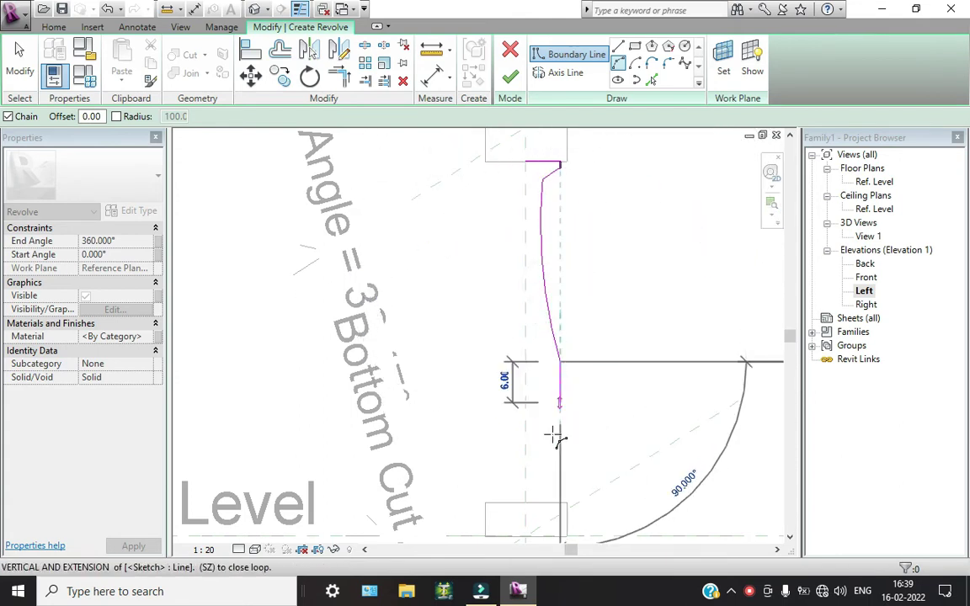
{"action": "middle_click_drag", "start_coordinate": [563, 443], "coordinate": [577, 325]}
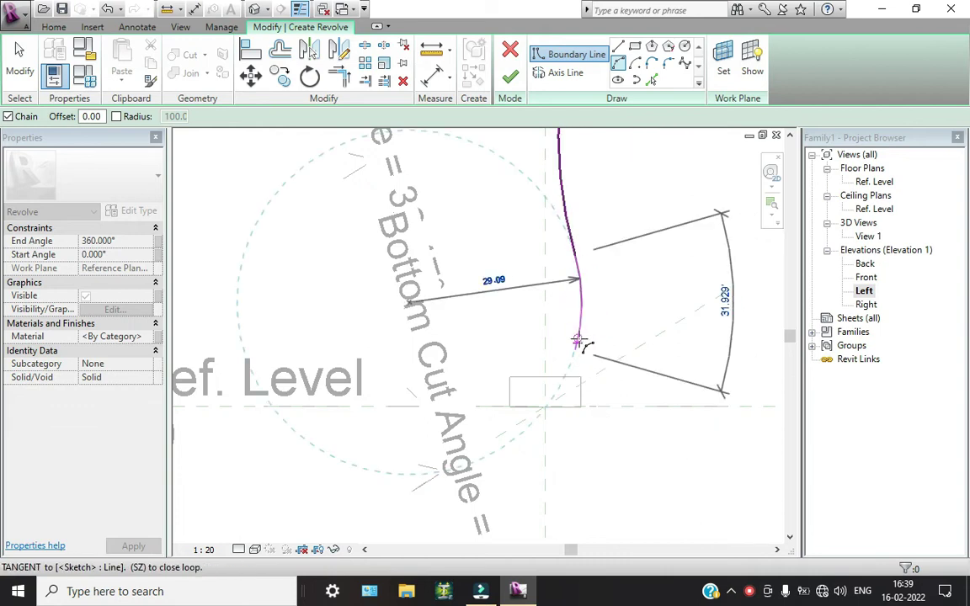
{"action": "left_click", "coordinate": [577, 340]}
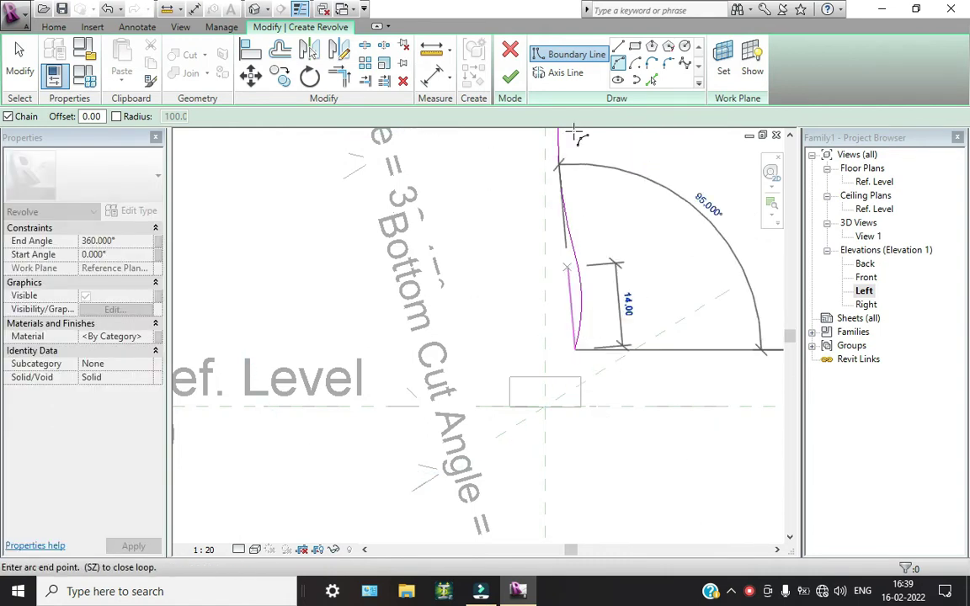
{"action": "left_click", "coordinate": [620, 48]}
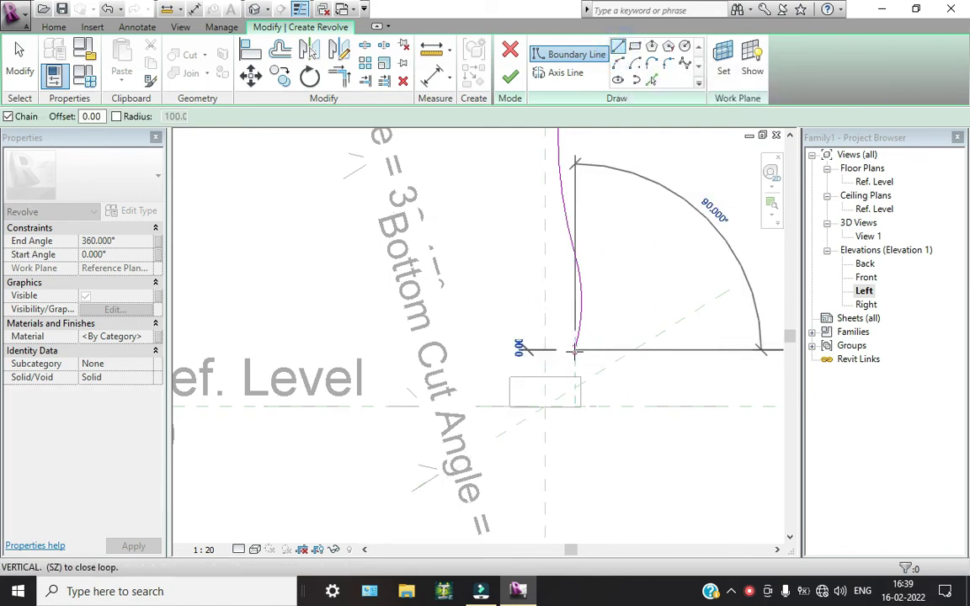
{"action": "scroll", "coordinate": [558, 357], "scroll_direction": "up", "scroll_amount": 2}
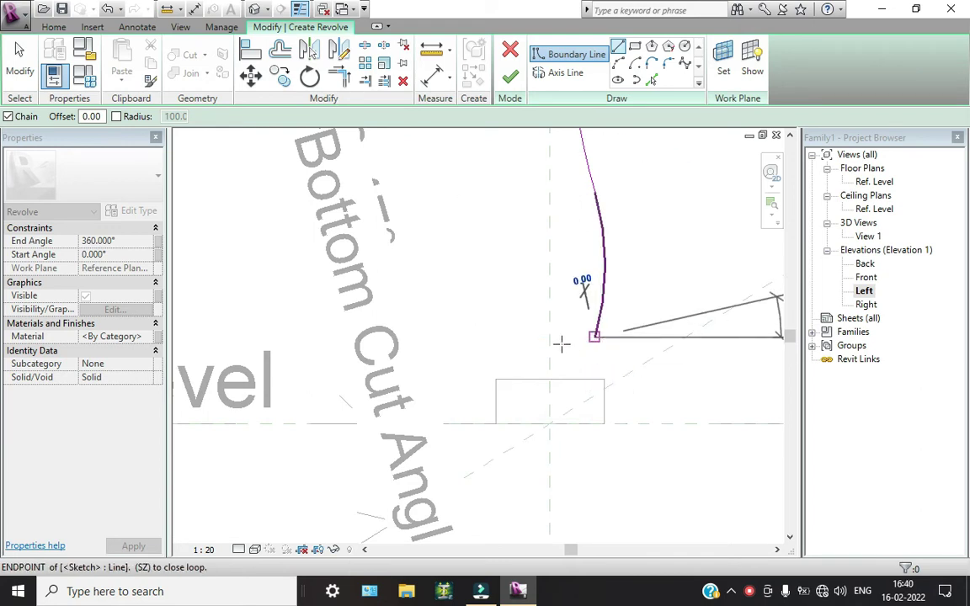
{"action": "scroll", "coordinate": [533, 352], "scroll_direction": "up", "scroll_amount": 2}
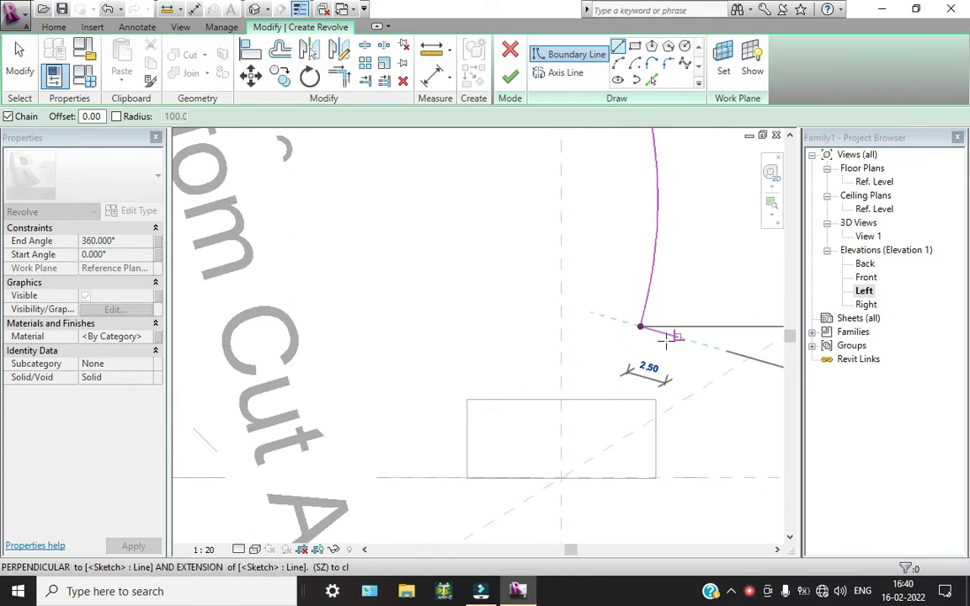
{"action": "left_click", "coordinate": [637, 364]}
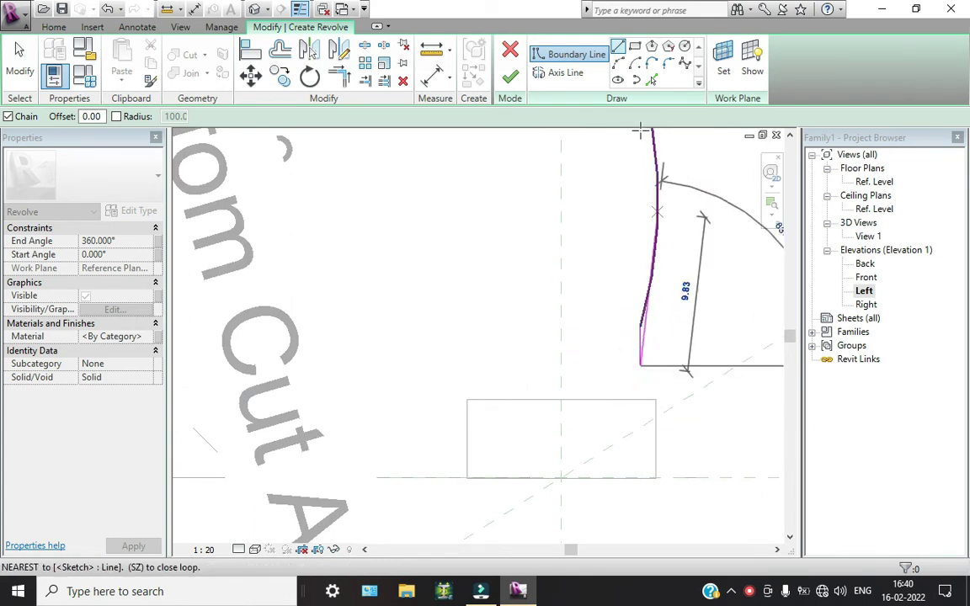
{"action": "left_click", "coordinate": [625, 69]}
- Add a semicircular bead near the base, then lines along the base block and up the centre line
{"action": "left_click", "coordinate": [640, 366]}
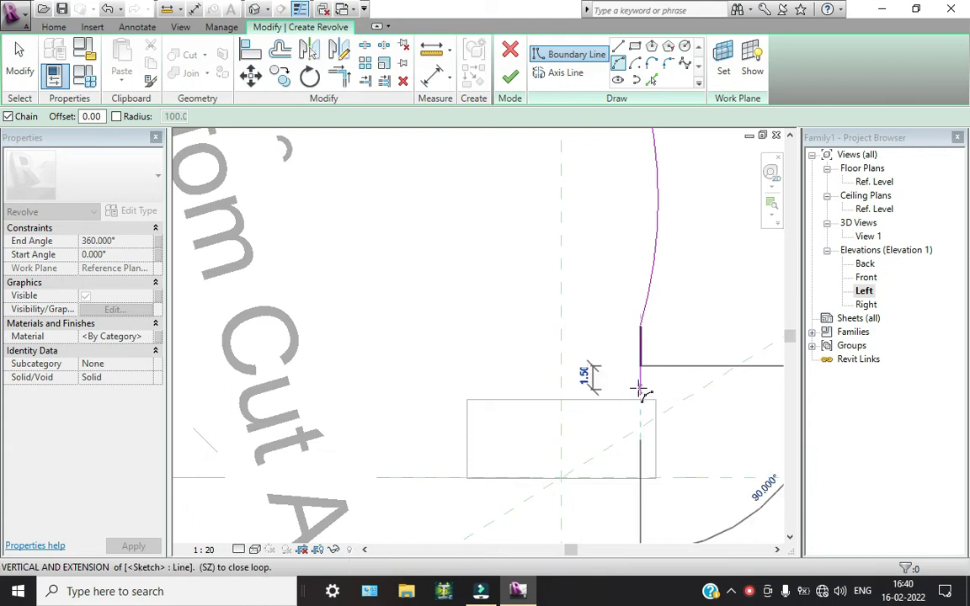
{"action": "left_click", "coordinate": [641, 391]}
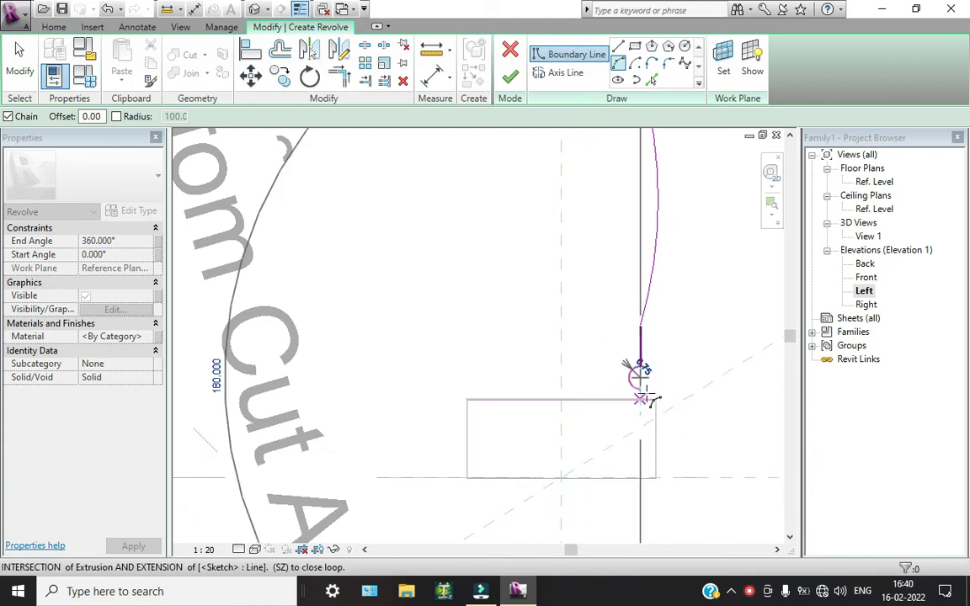
{"action": "scroll", "coordinate": [650, 389], "scroll_direction": "up", "scroll_amount": 2}
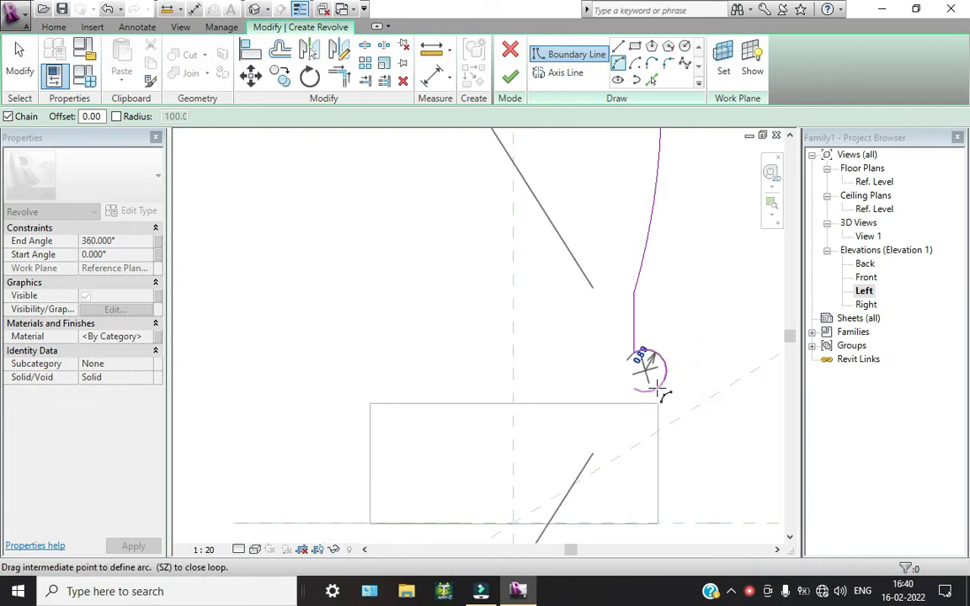
{"action": "left_click", "coordinate": [663, 385]}
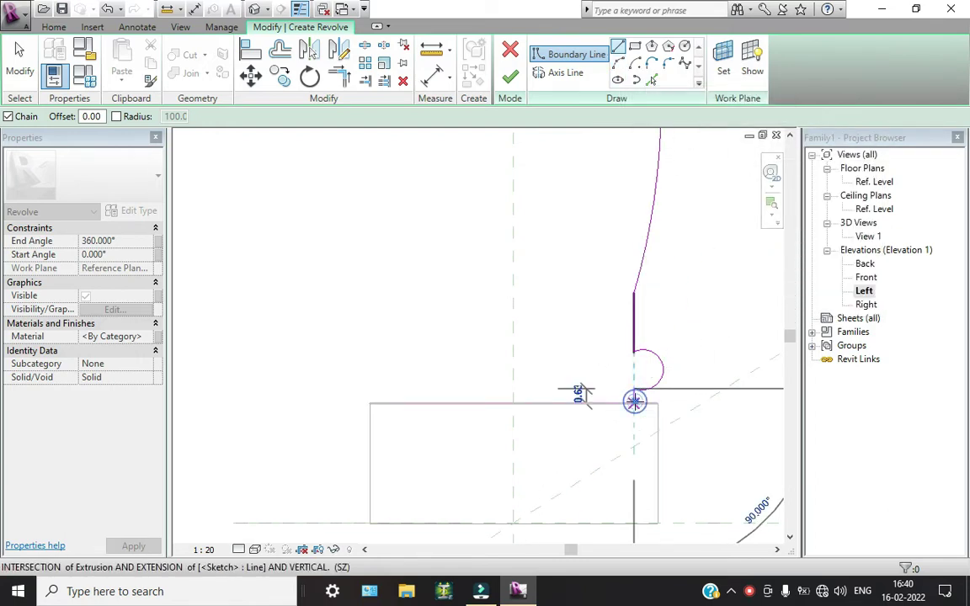
{"action": "left_click", "coordinate": [634, 401]}
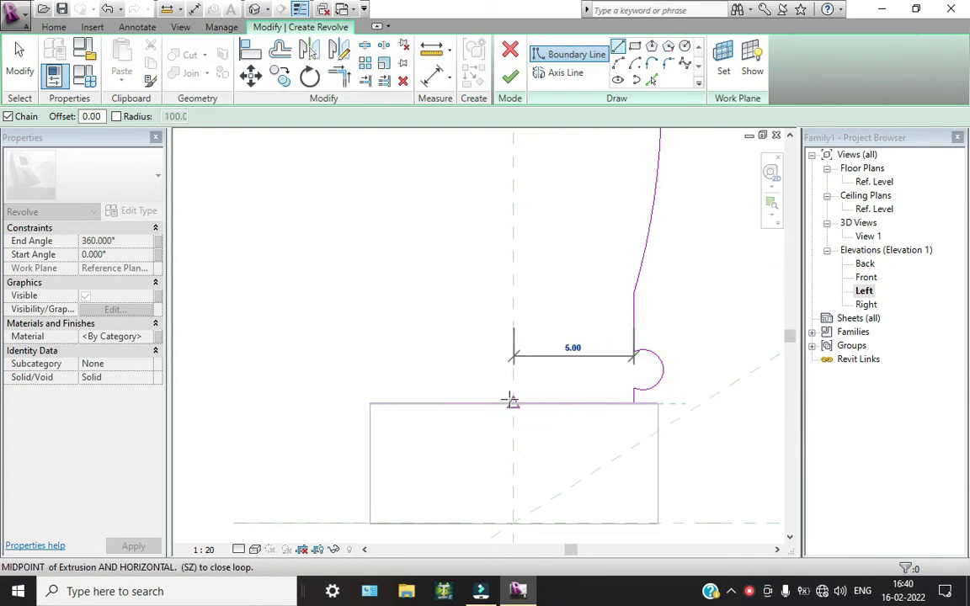
{"action": "left_click", "coordinate": [511, 401]}
{"action": "middle_click_drag", "start_coordinate": [533, 332], "coordinate": [531, 455]}
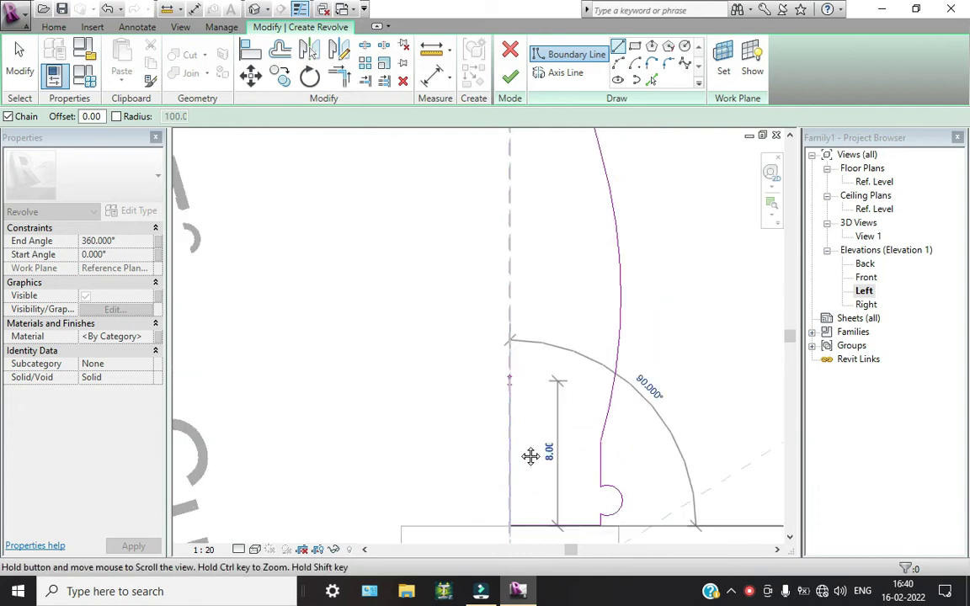
{"action": "scroll", "coordinate": [530, 455], "scroll_direction": "down", "scroll_amount": 3}
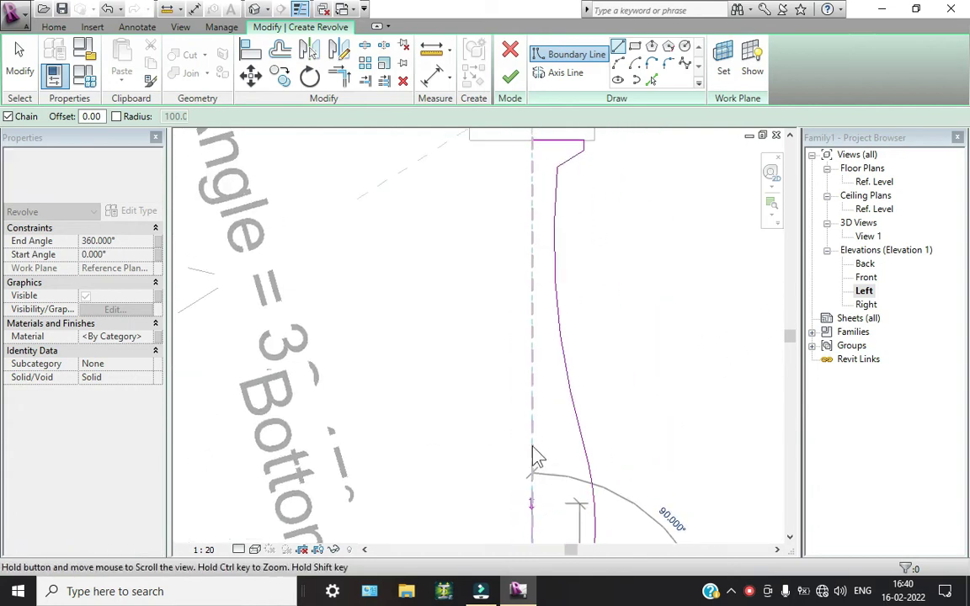
{"action": "left_click", "coordinate": [533, 148]}
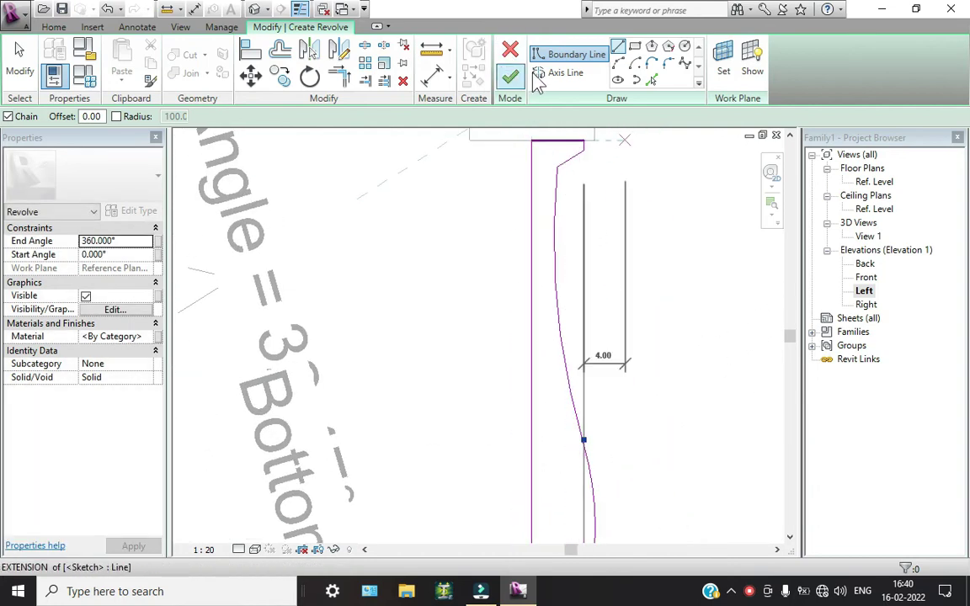
- Use the centre reference plane as the revolve axis, finish the revolve, and view it in 3D
{"action": "left_click", "coordinate": [562, 74]}
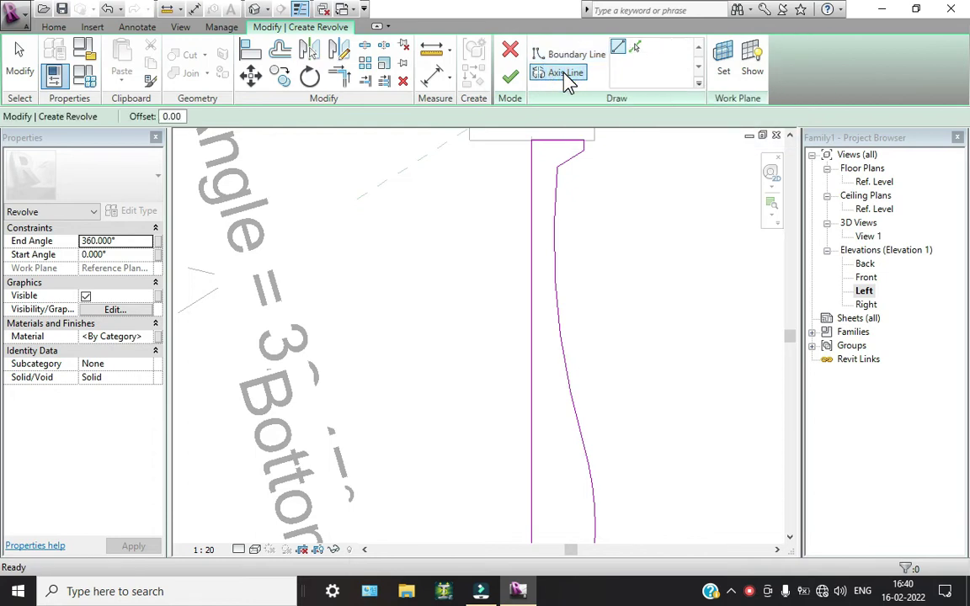
{"action": "left_click", "coordinate": [636, 46]}
{"action": "left_click", "coordinate": [534, 244]}
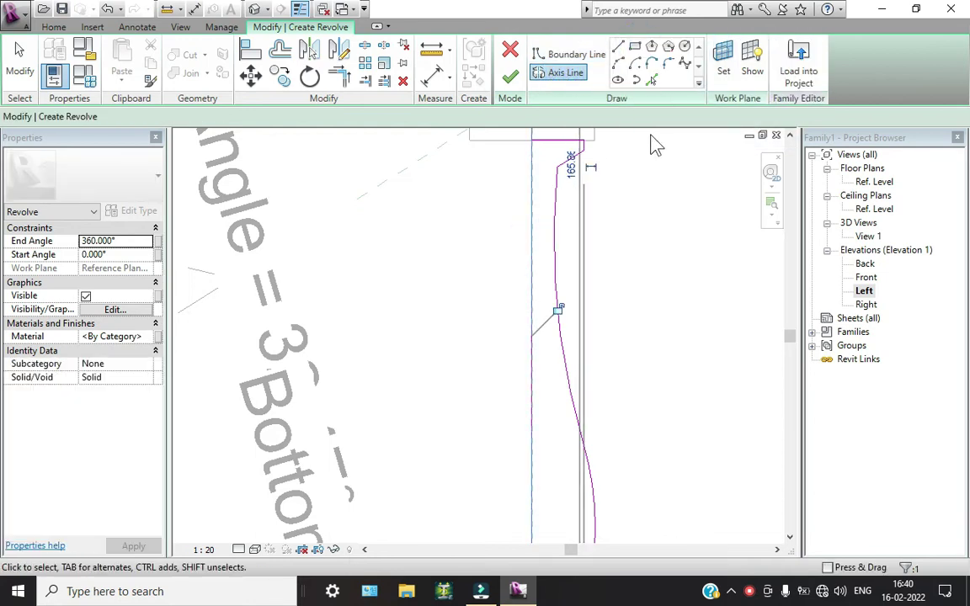
{"action": "left_click", "coordinate": [510, 77]}
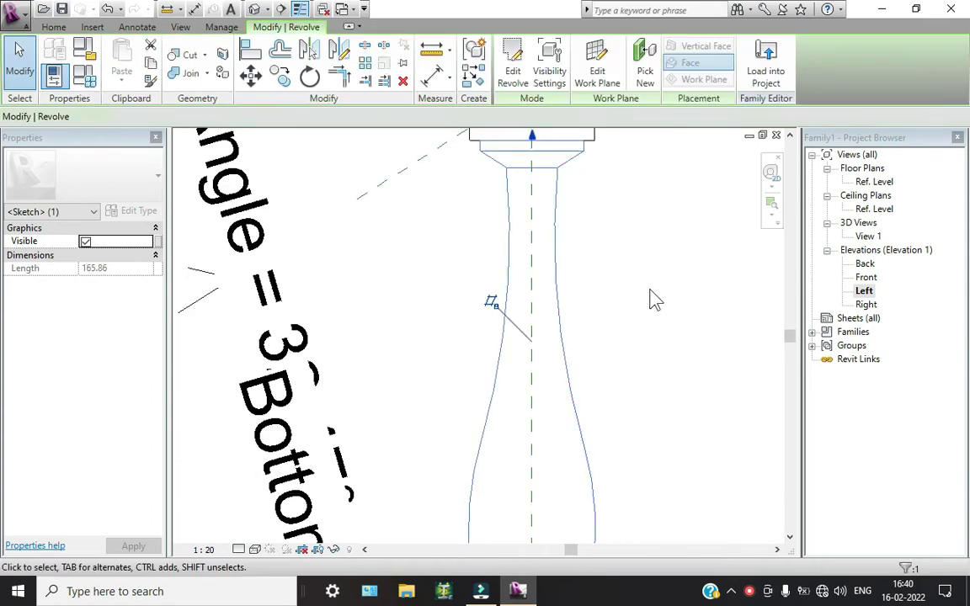
{"action": "scroll", "coordinate": [648, 286], "scroll_direction": "down", "scroll_amount": 4}
{"action": "middle_click_drag", "start_coordinate": [645, 281], "coordinate": [626, 250]}
{"action": "left_click", "coordinate": [637, 255]}
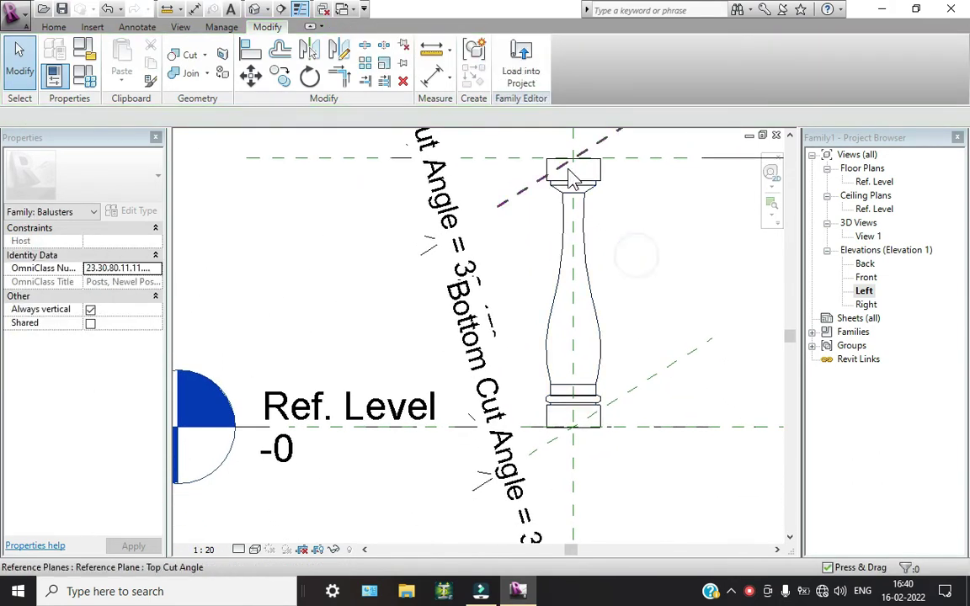
{"action": "left_click", "coordinate": [254, 10]}
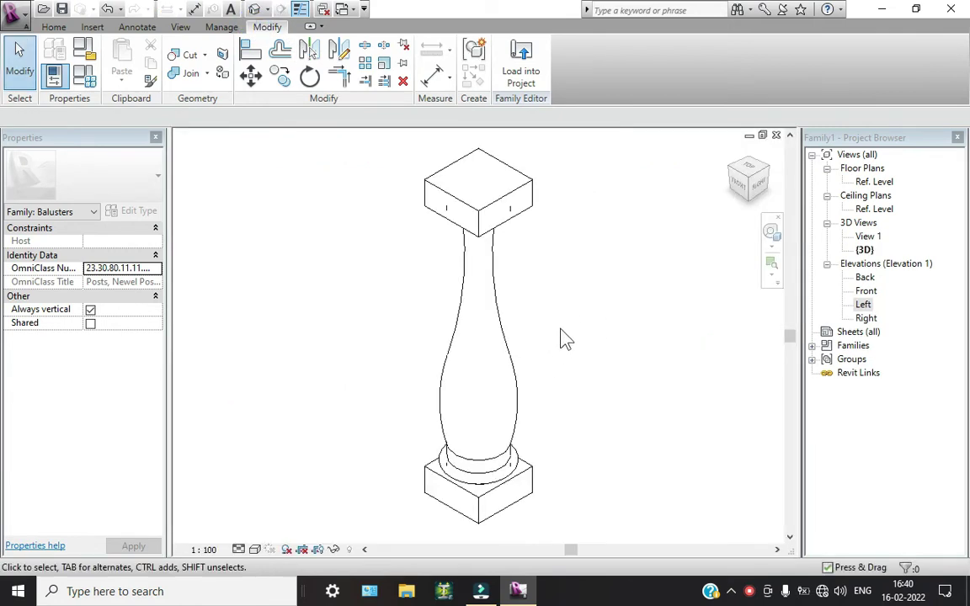
- Join the top block and the bottom base block to the baluster shaft
{"action": "mouse_move", "coordinate": [485, 310]}
{"action": "middle_mouse_down", "text": "shift"}
{"action": "mouse_move", "coordinate": [511, 322]}
{"action": "mouse_move", "coordinate": [682, 279]}
{"action": "mouse_move", "coordinate": [540, 281]}
{"action": "mouse_move", "coordinate": [504, 205]}
{"action": "mouse_move", "coordinate": [495, 281]}
{"action": "middle_mouse_up", "text": "shift"}
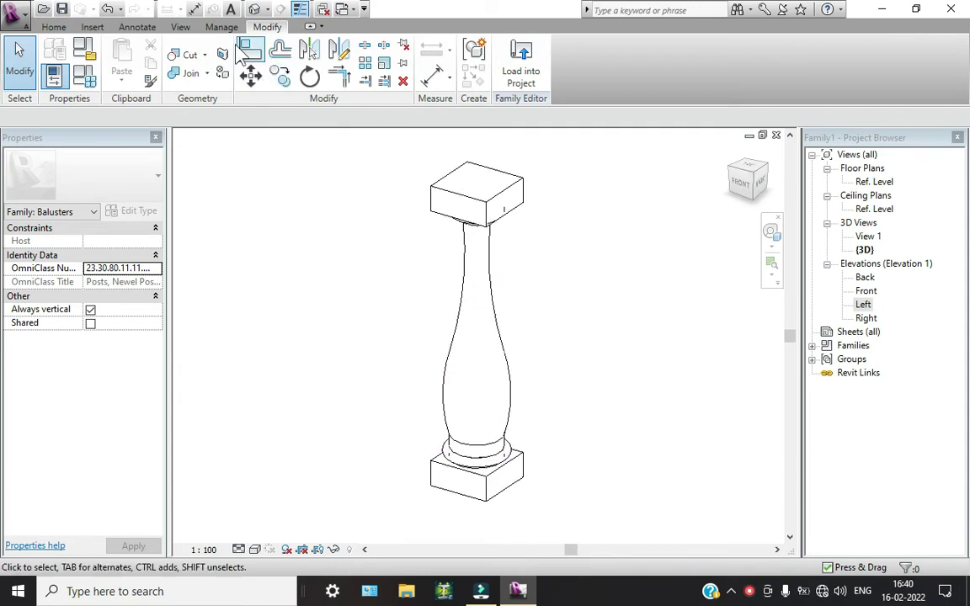
{"action": "left_click", "coordinate": [187, 73]}
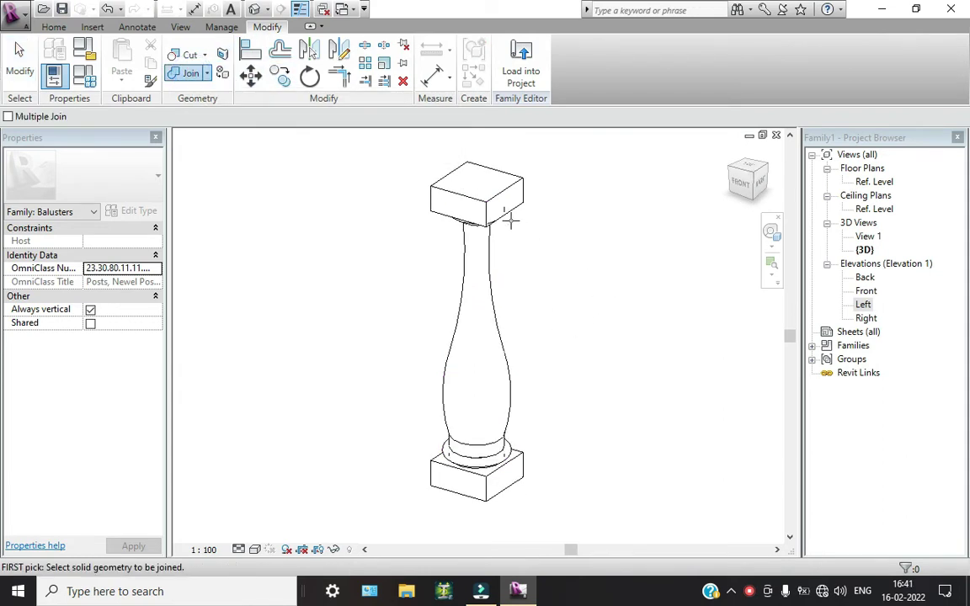
{"action": "left_click", "coordinate": [492, 266]}
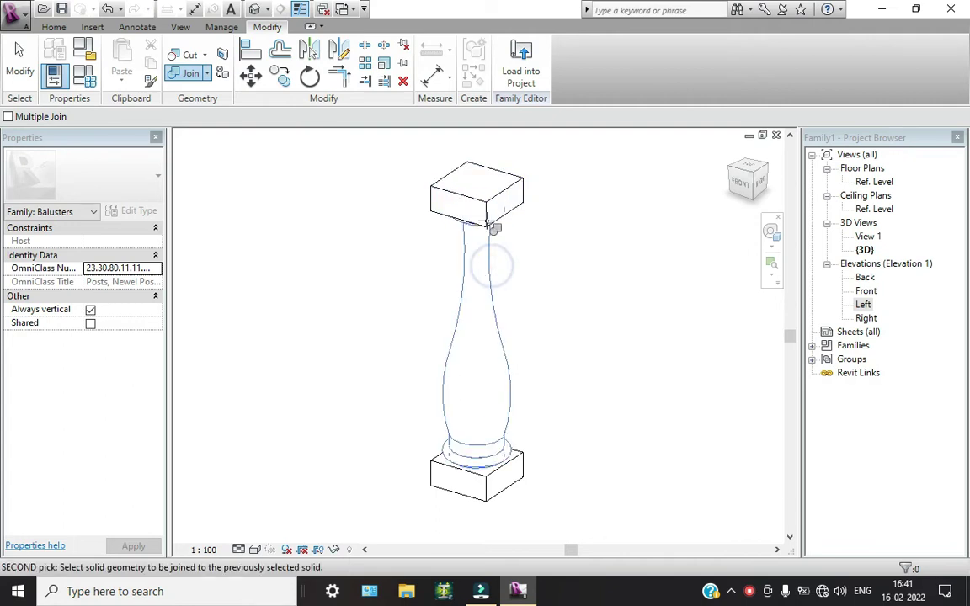
{"action": "left_click", "coordinate": [484, 208]}
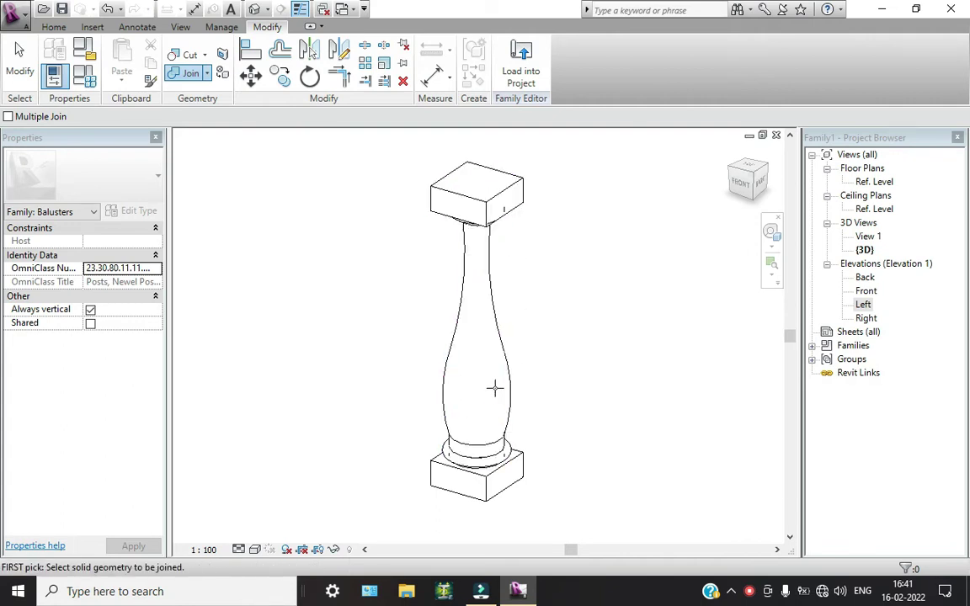
{"action": "left_click", "coordinate": [504, 461]}
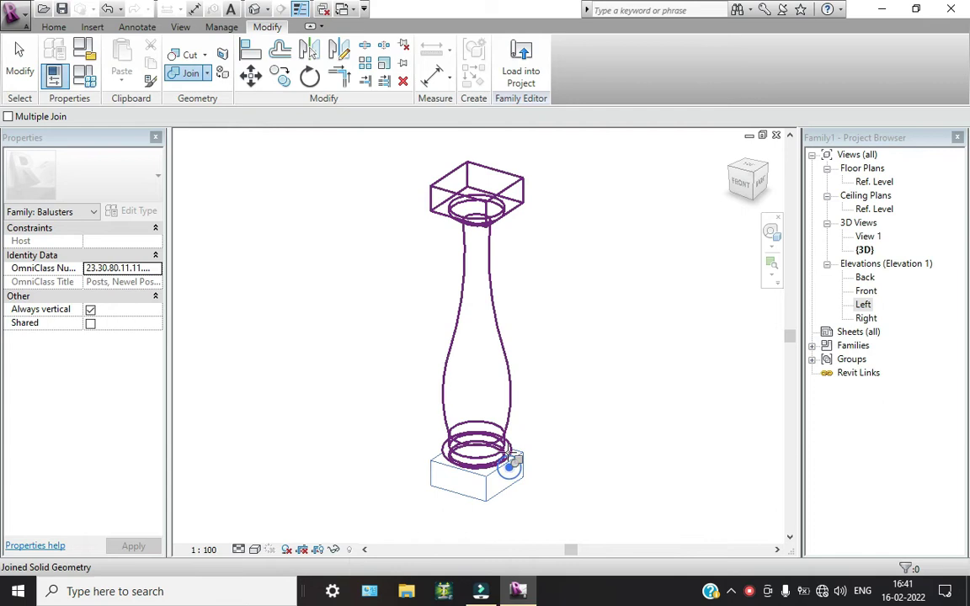
{"action": "left_click", "coordinate": [500, 407]}
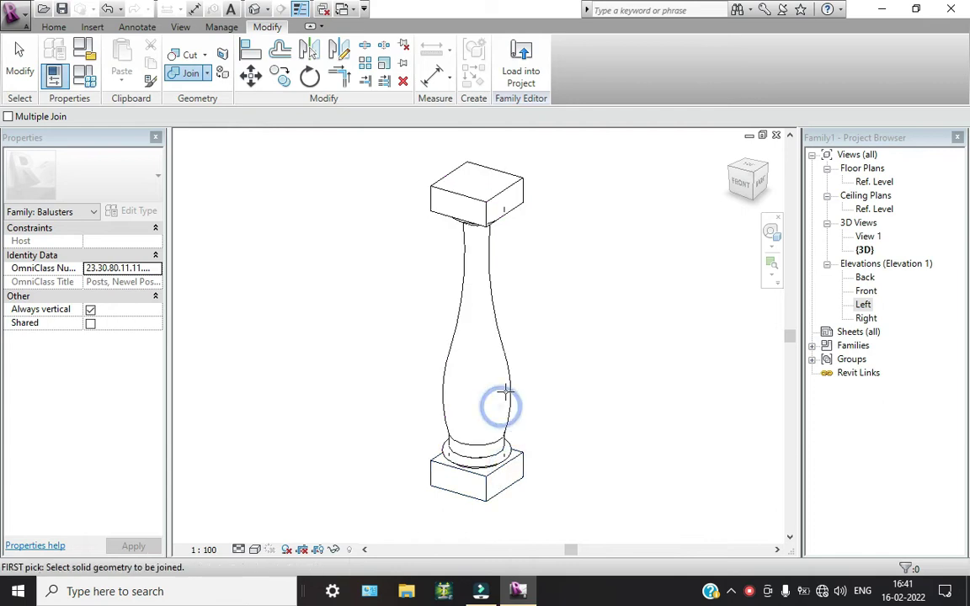
{"action": "left_click", "coordinate": [498, 309]}
{"action": "left_click", "coordinate": [508, 469]}
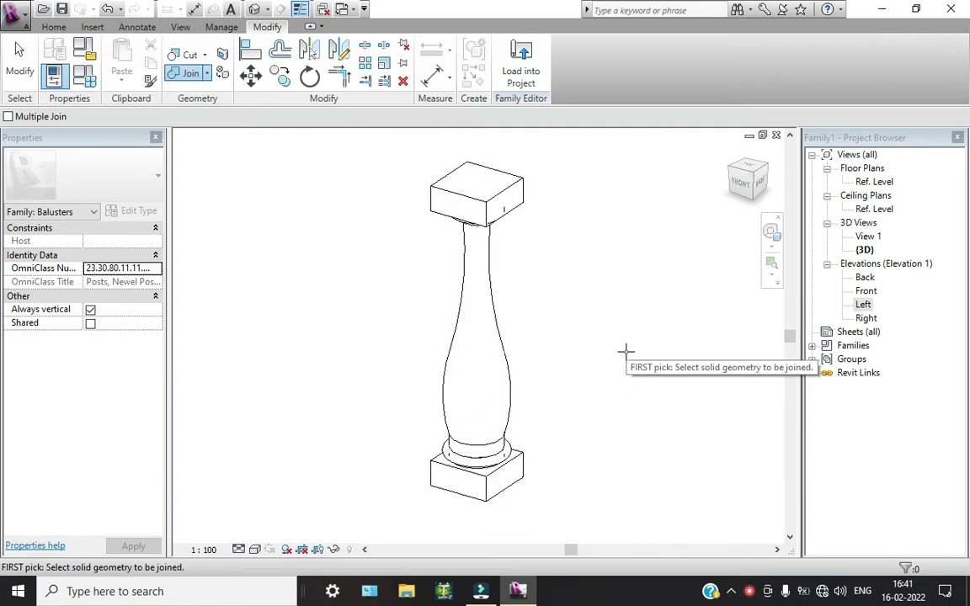
{"action": "left_click", "coordinate": [18, 49]}
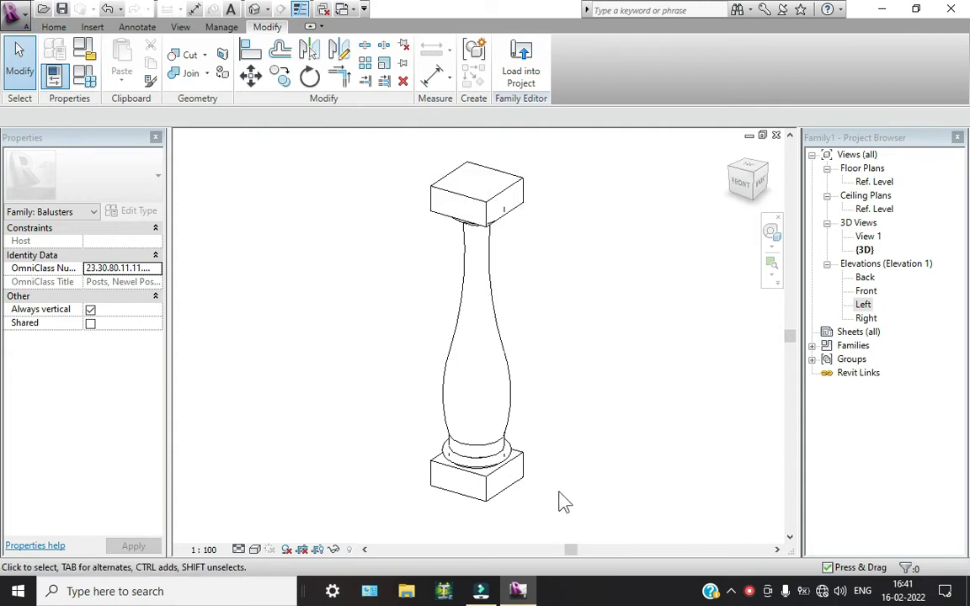
{"action": "left_click", "coordinate": [587, 548]}
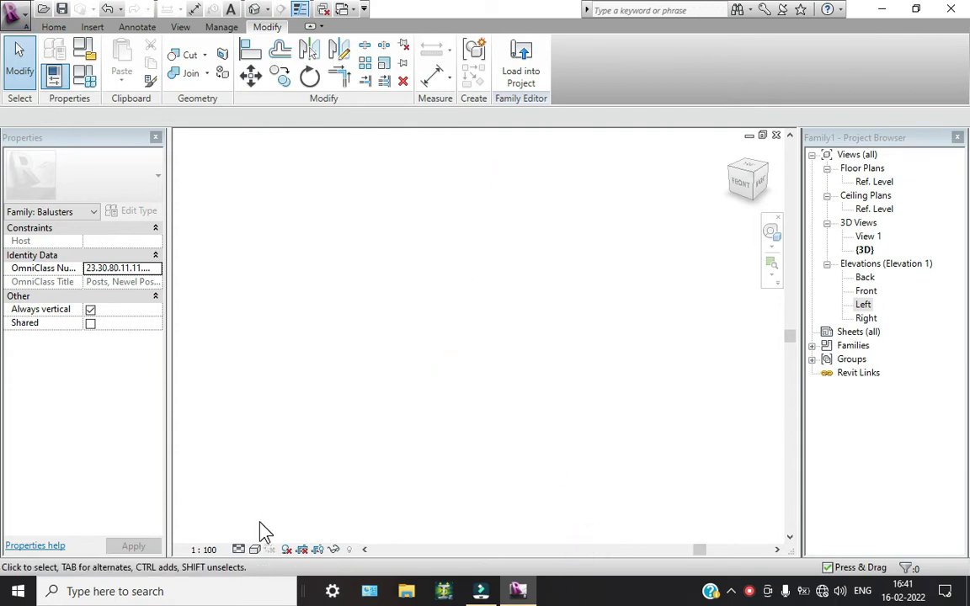
- Zoom to fit, select all baluster solids, and open their material settings
{"action": "key", "text": "z"}
{"action": "key", "text": "e"}
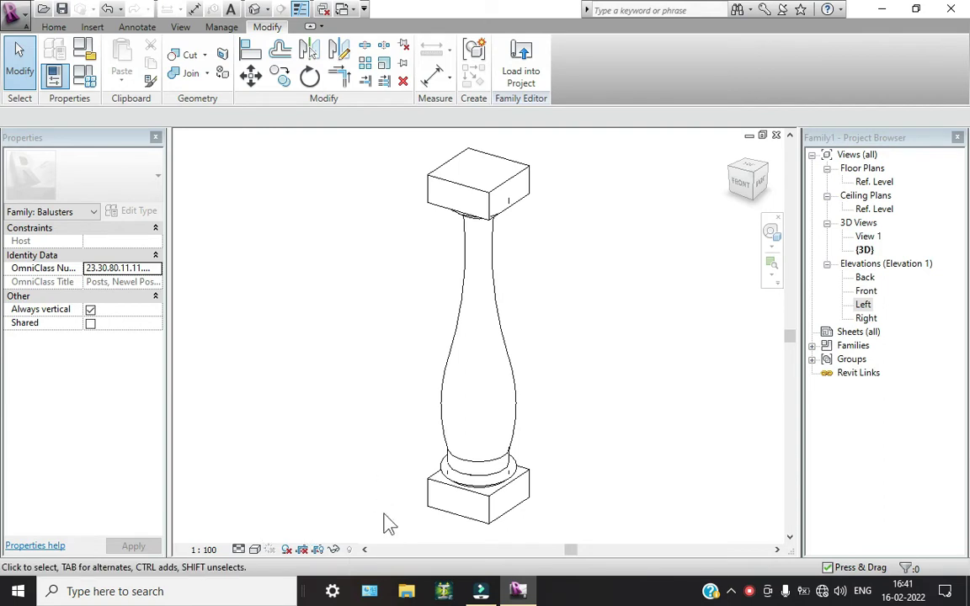
{"action": "left_click_drag", "start_coordinate": [519, 379], "coordinate": [419, 194]}
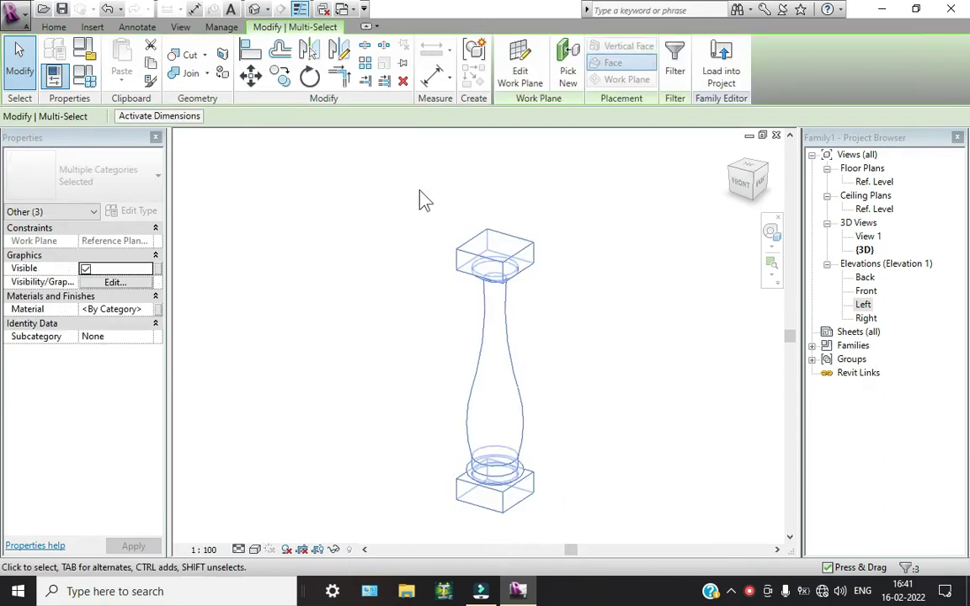
{"action": "left_click", "coordinate": [146, 310]}
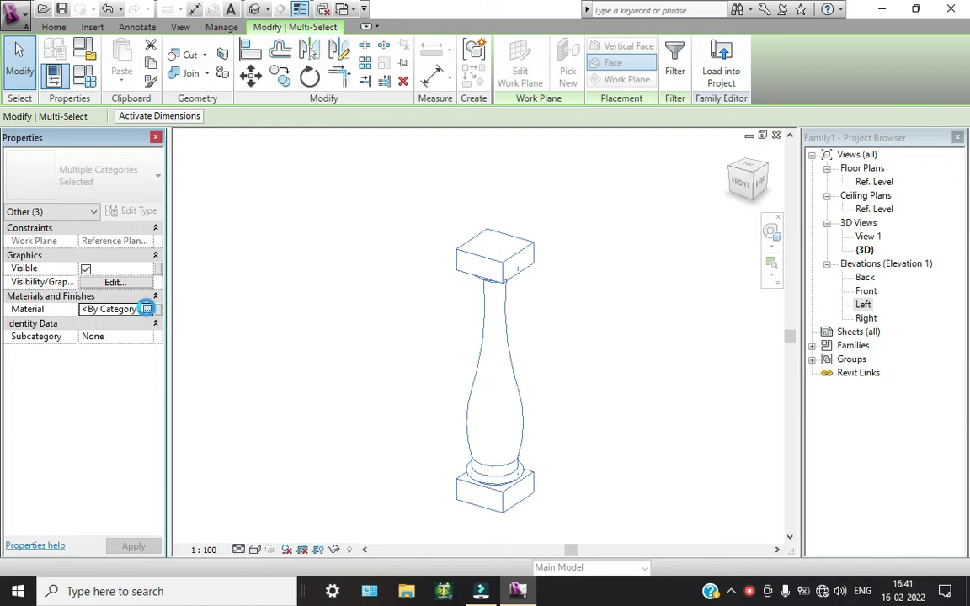
{"action": "left_click", "coordinate": [147, 309]}
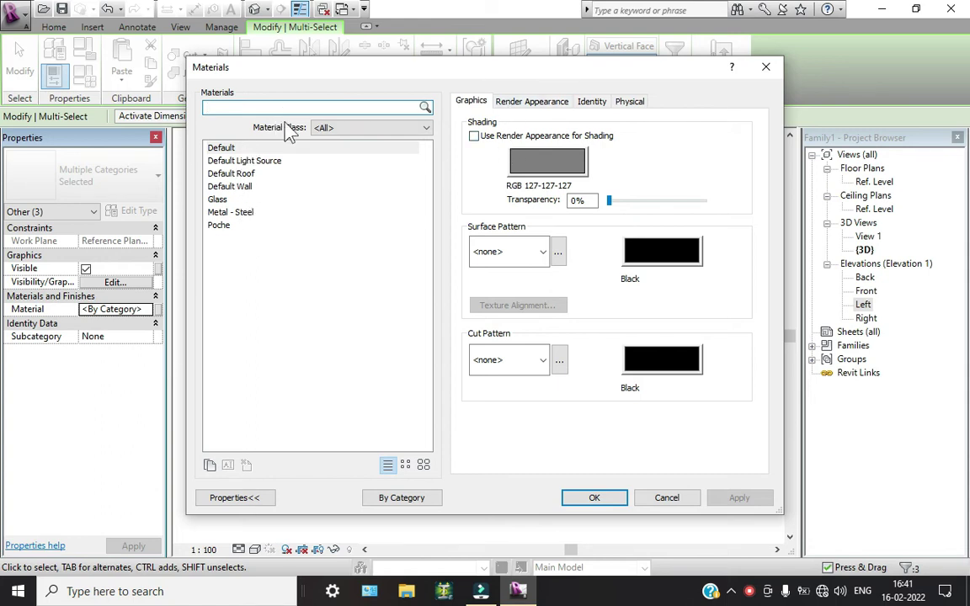
{"action": "left_click", "coordinate": [768, 69]}
{"action": "left_click", "coordinate": [148, 310]}
- Replace the Default material's render appearance with Stone > Jagged Rock Wall
{"action": "left_click", "coordinate": [516, 101]}
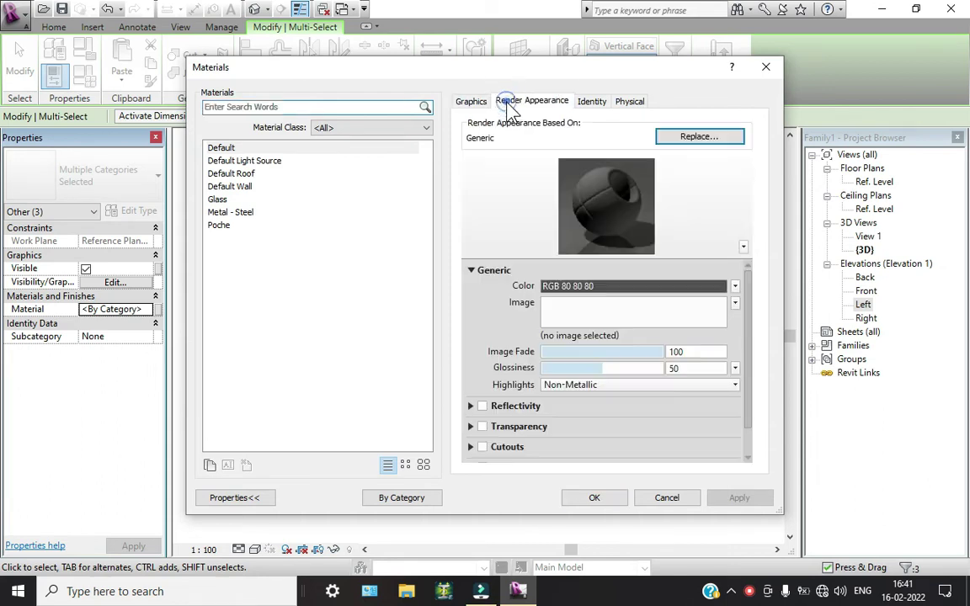
{"action": "left_click", "coordinate": [720, 137]}
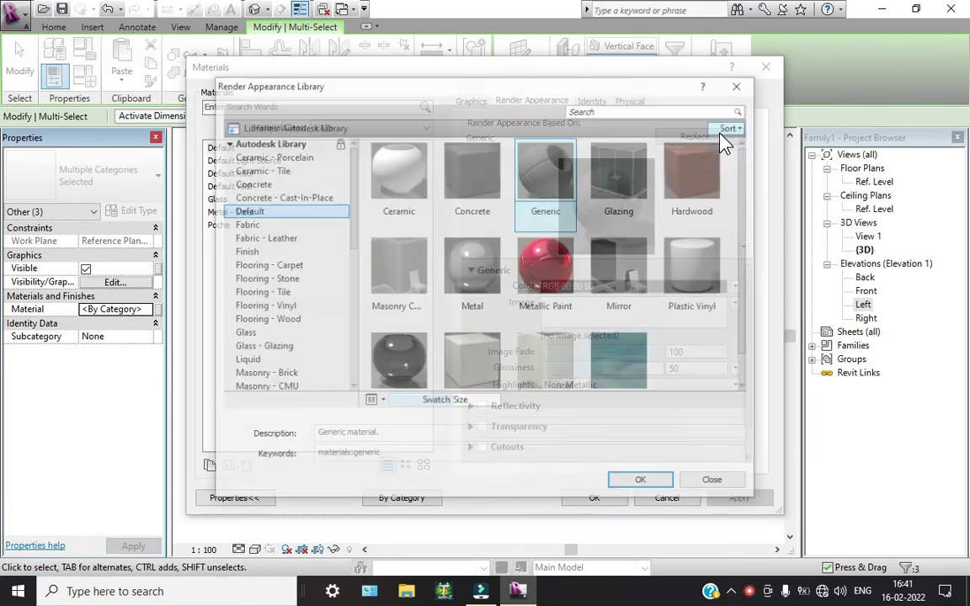
{"action": "scroll", "coordinate": [268, 246], "scroll_direction": "down", "scroll_amount": 2}
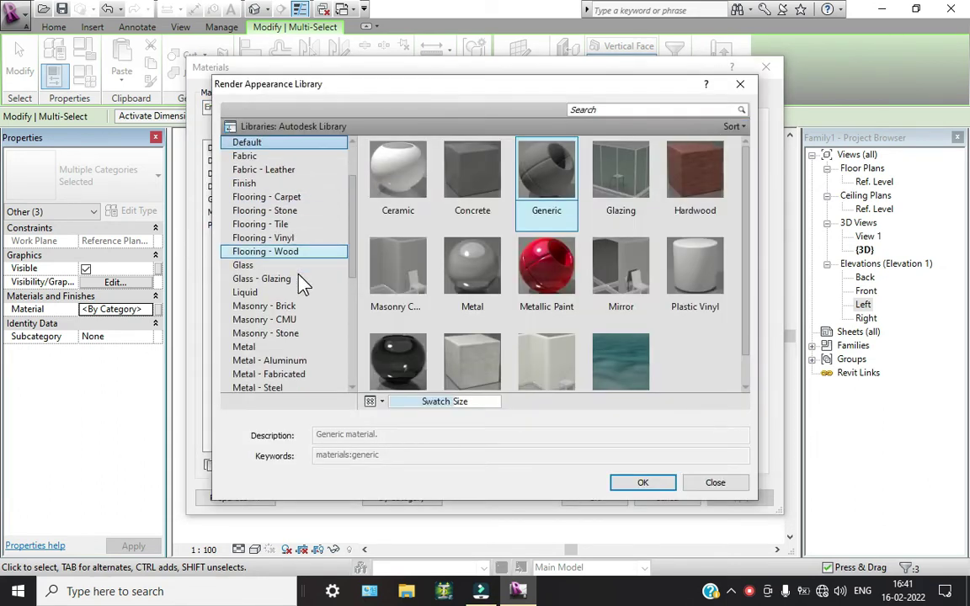
{"action": "scroll", "coordinate": [286, 269], "scroll_direction": "down", "scroll_amount": 3}
{"action": "scroll", "coordinate": [299, 307], "scroll_direction": "down", "scroll_amount": 2}
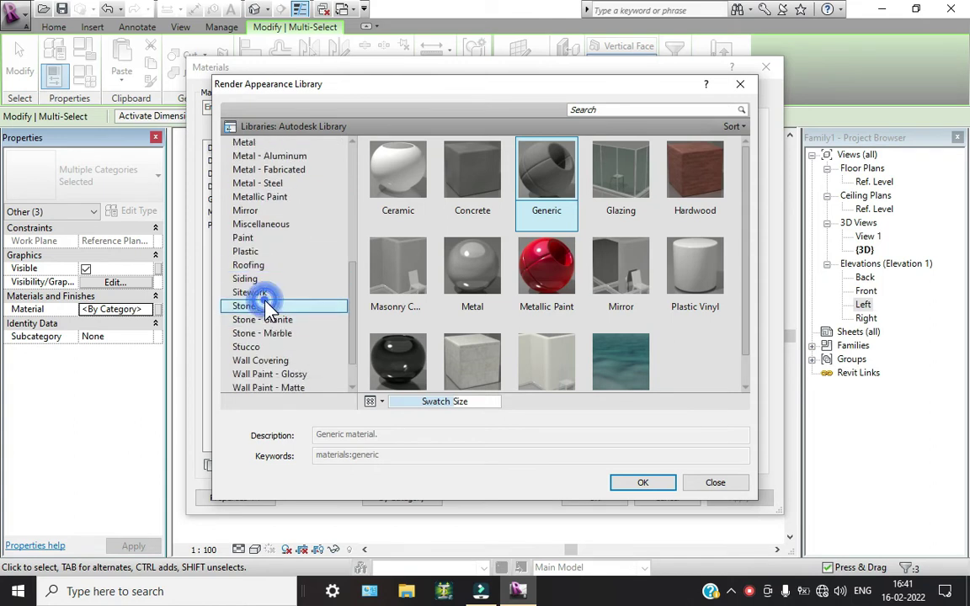
{"action": "left_click", "coordinate": [253, 306]}
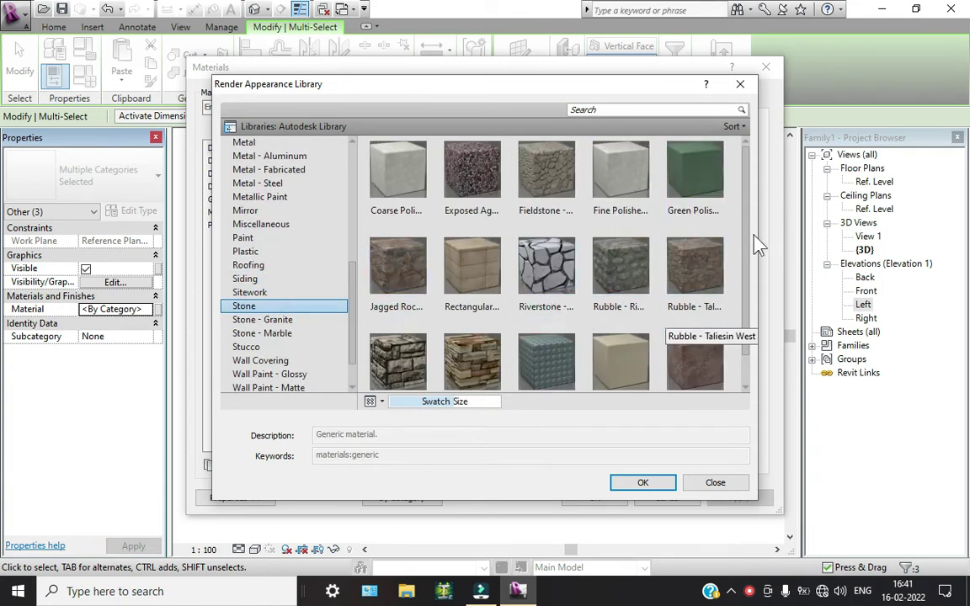
{"action": "scroll", "coordinate": [662, 260], "scroll_direction": "down", "scroll_amount": 1}
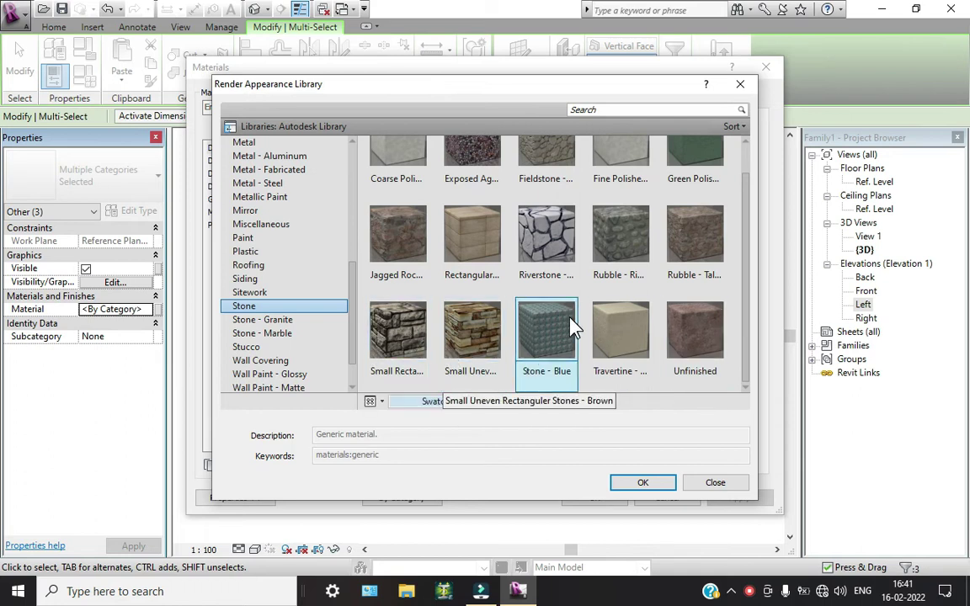
{"action": "scroll", "coordinate": [573, 320], "scroll_direction": "up", "scroll_amount": 1}
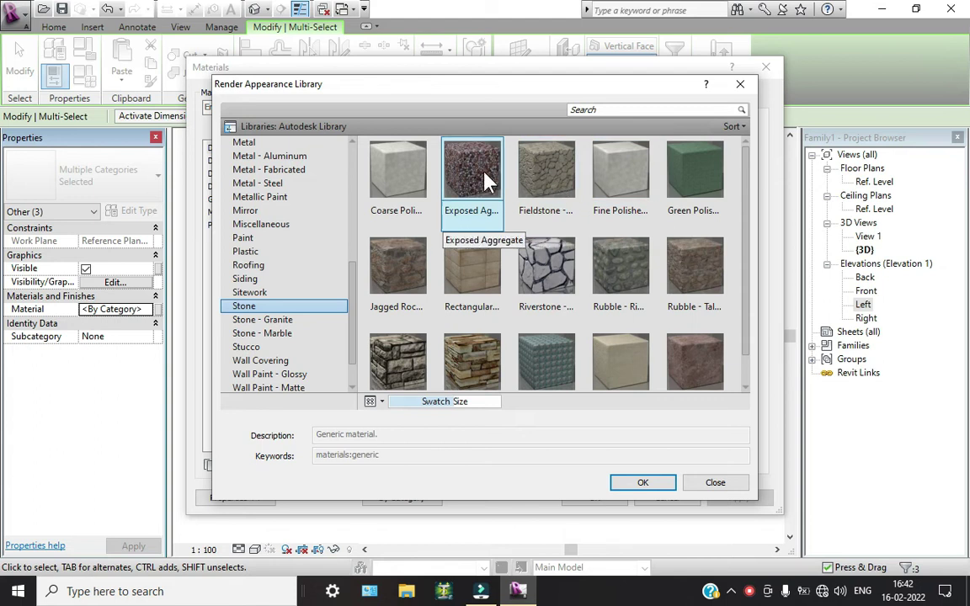
{"action": "left_click", "coordinate": [425, 289]}
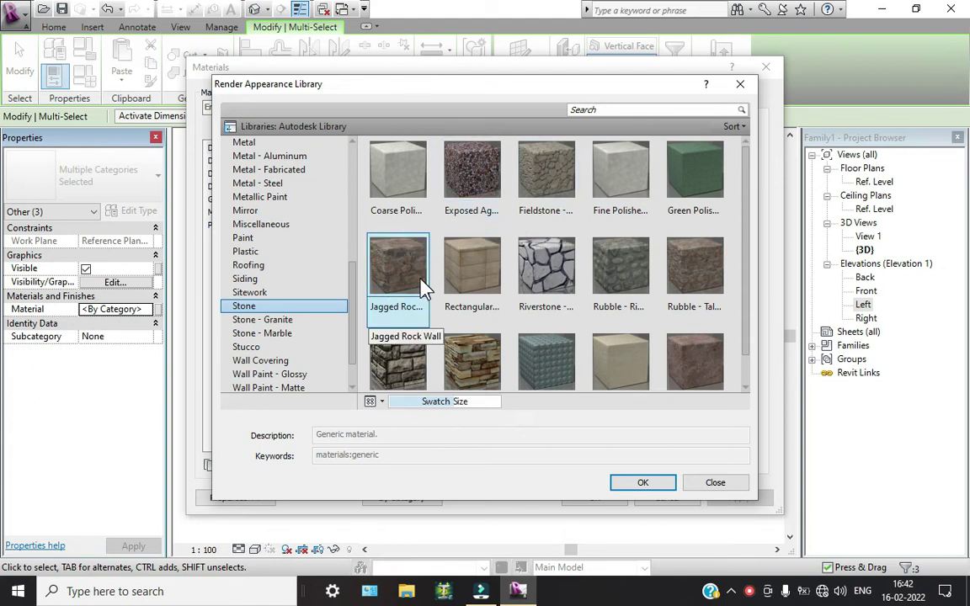
{"action": "left_click", "coordinate": [421, 282]}
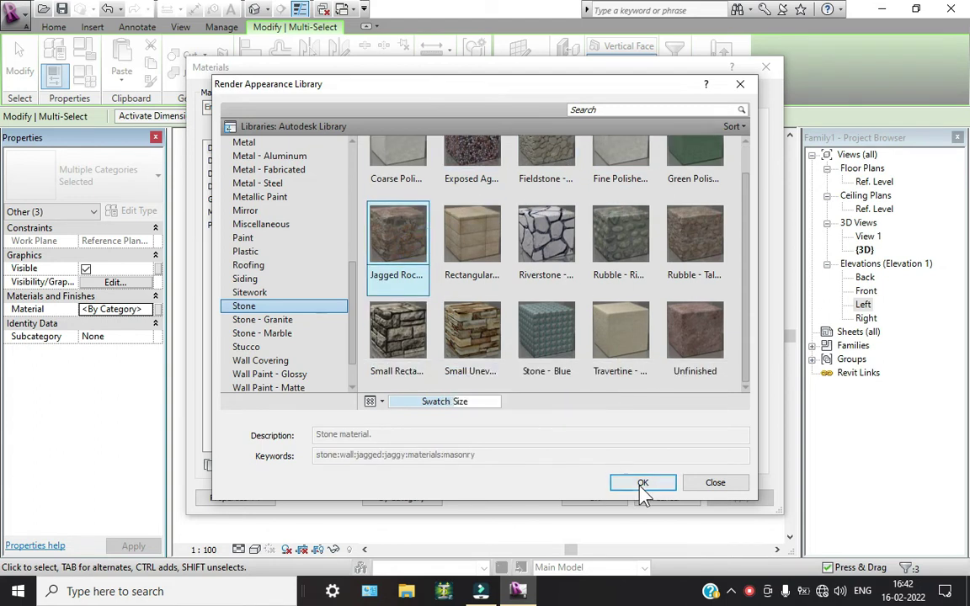
{"action": "left_click", "coordinate": [641, 484]}
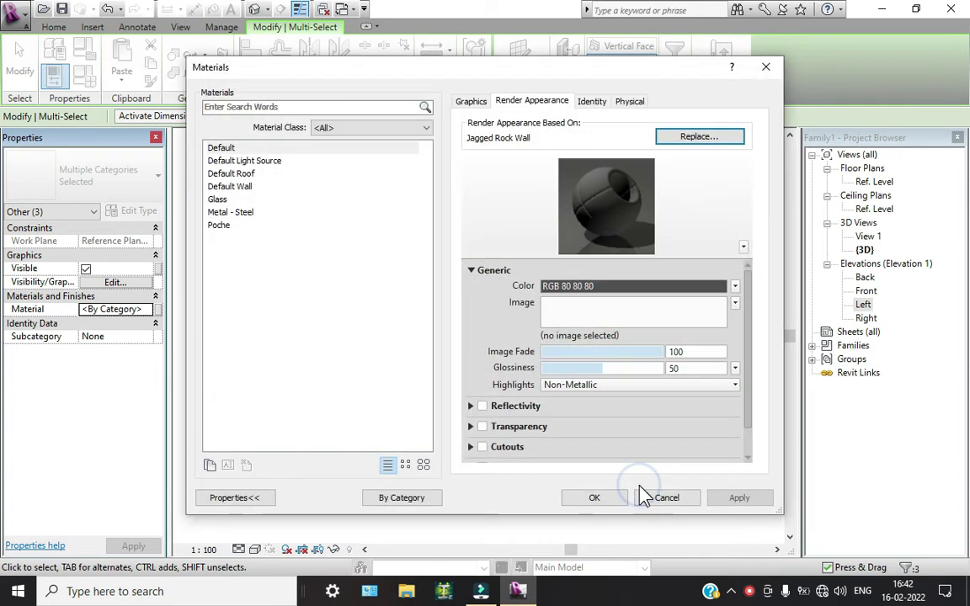
{"action": "left_click", "coordinate": [595, 498]}
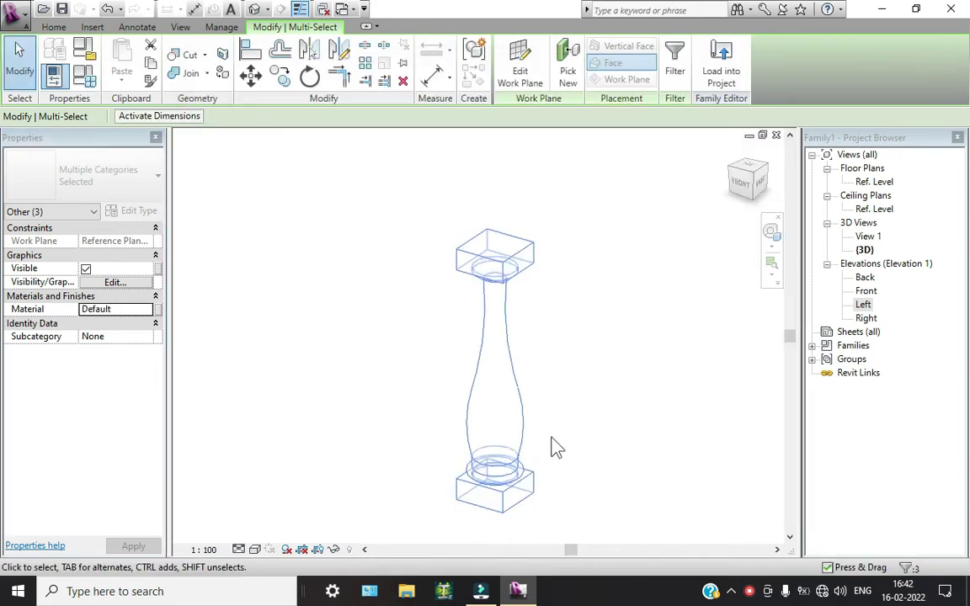
- Set the 3D view to the Realistic visual style, then bring up the application menu
{"action": "left_click", "coordinate": [588, 353]}
{"action": "left_click", "coordinate": [255, 548]}
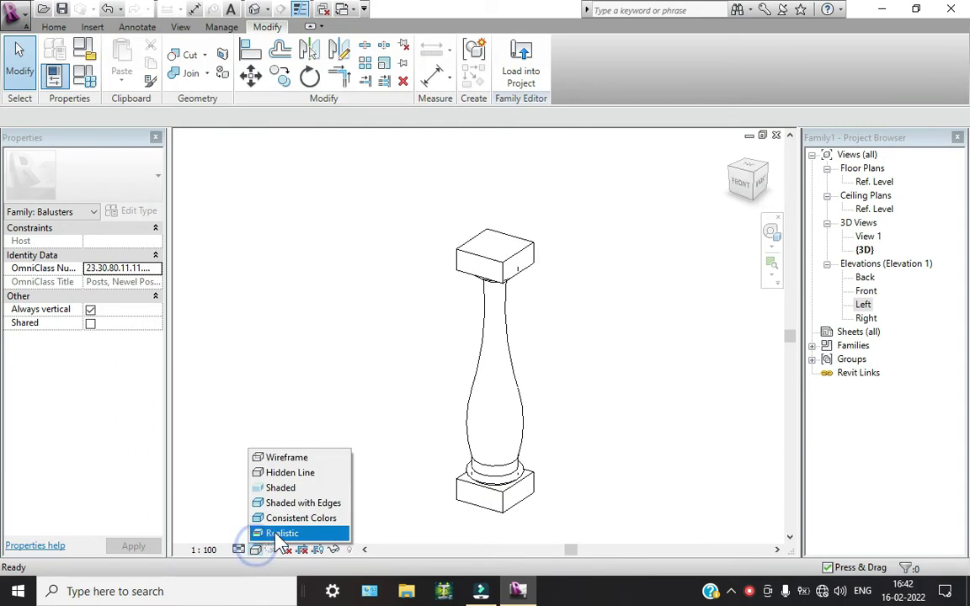
{"action": "left_click", "coordinate": [275, 534]}
{"action": "scroll", "coordinate": [486, 427], "scroll_direction": "up", "scroll_amount": 3}
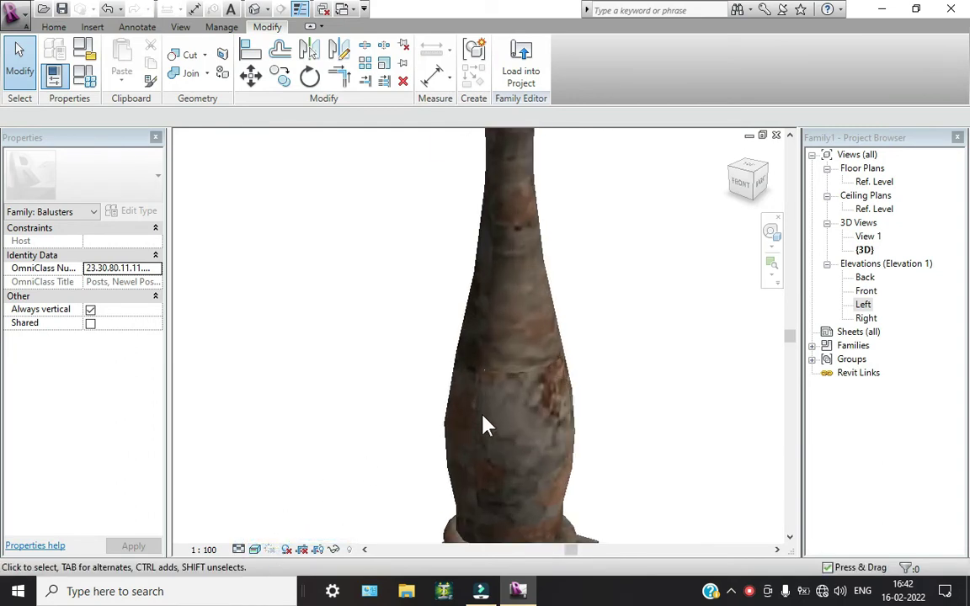
{"action": "scroll", "coordinate": [485, 427], "scroll_direction": "down", "scroll_amount": 3}
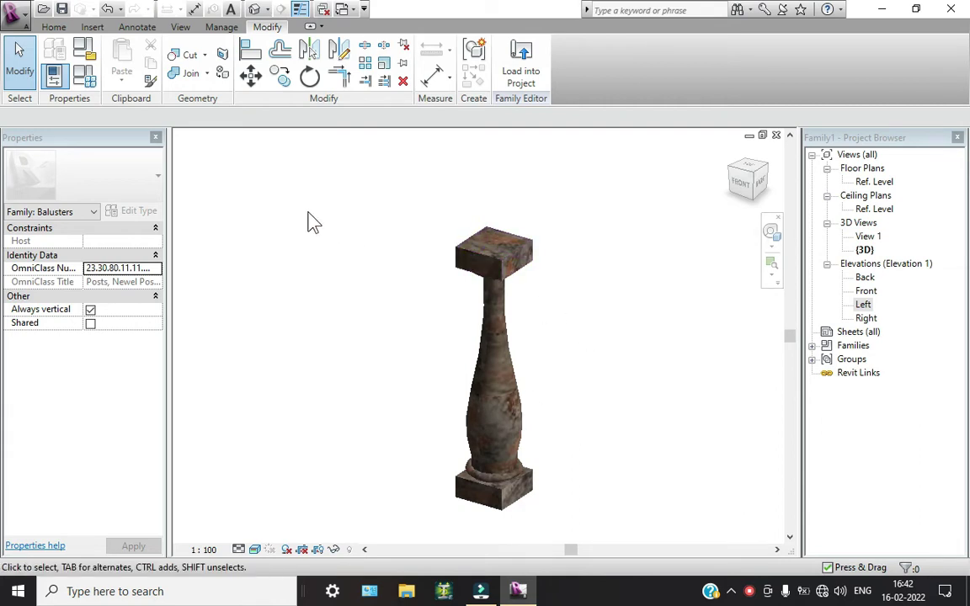
{"action": "left_click", "coordinate": [13, 16]}
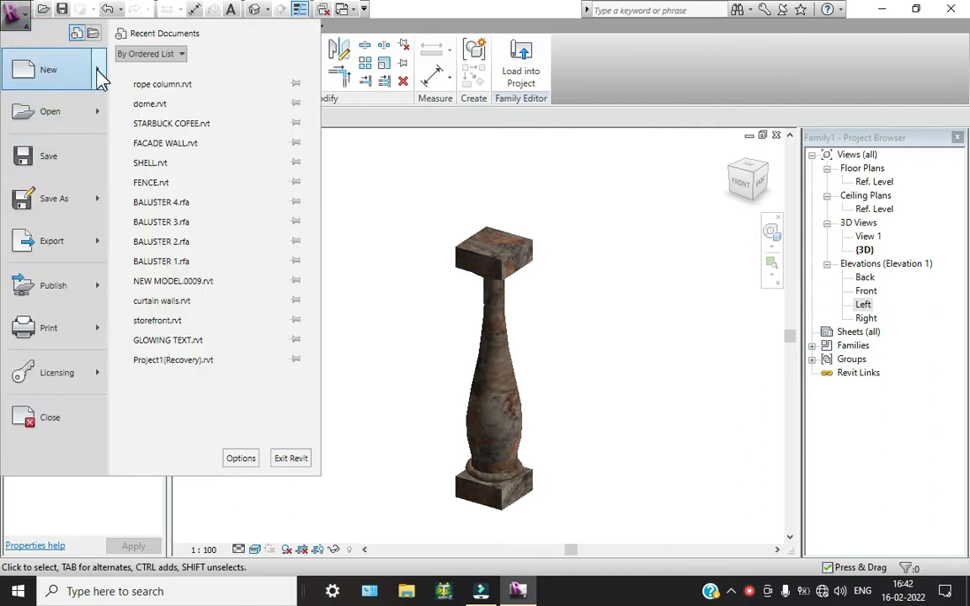
- Create a new family from the Metric Profile-Rail.rft template
{"action": "left_click", "coordinate": [97, 69]}
{"action": "left_click", "coordinate": [147, 133]}
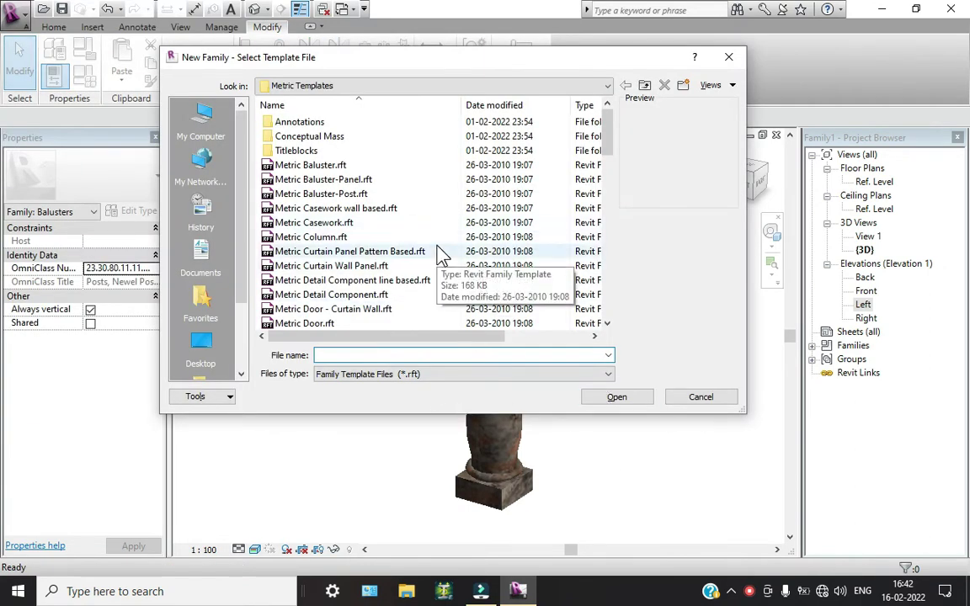
{"action": "scroll", "coordinate": [439, 254], "scroll_direction": "down", "scroll_amount": 2}
{"action": "scroll", "coordinate": [438, 254], "scroll_direction": "down", "scroll_amount": 4}
{"action": "scroll", "coordinate": [439, 254], "scroll_direction": "down", "scroll_amount": 2}
{"action": "scroll", "coordinate": [439, 255], "scroll_direction": "down", "scroll_amount": 2}
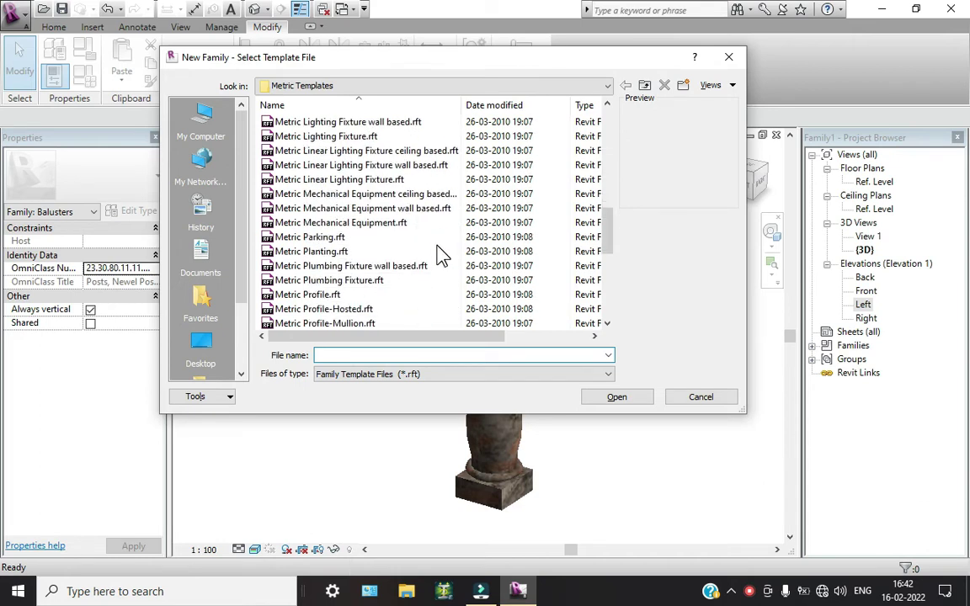
{"action": "scroll", "coordinate": [438, 254], "scroll_direction": "down", "scroll_amount": 2}
{"action": "left_click", "coordinate": [363, 209]}
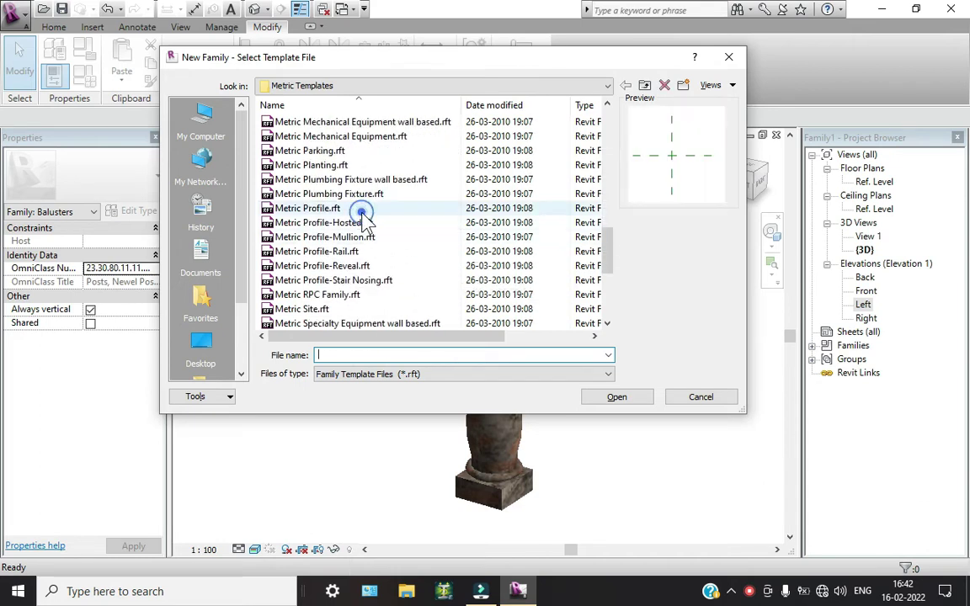
{"action": "mouse_move", "coordinate": [322, 265]}
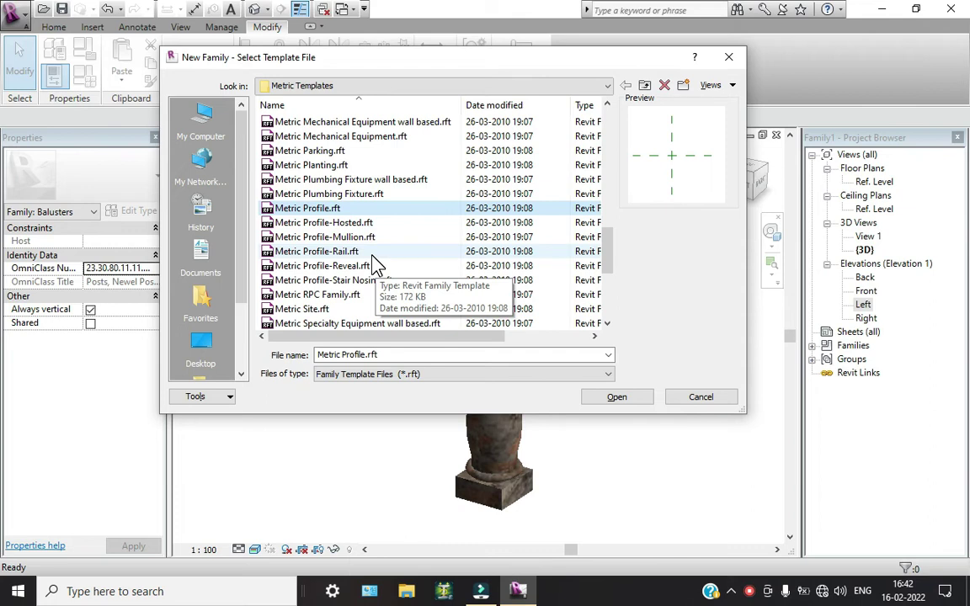
{"action": "left_click", "coordinate": [345, 252]}
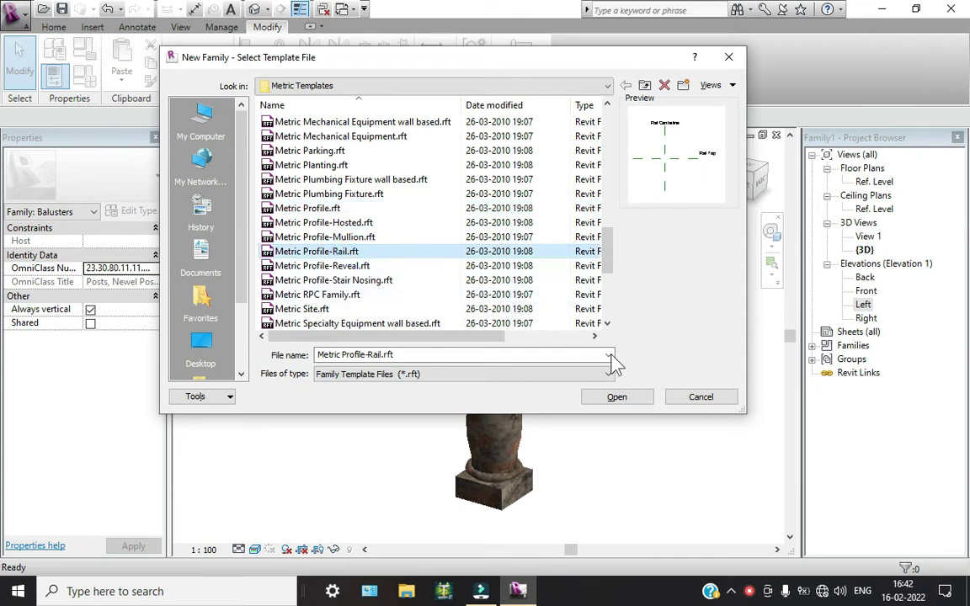
{"action": "left_click", "coordinate": [616, 400]}
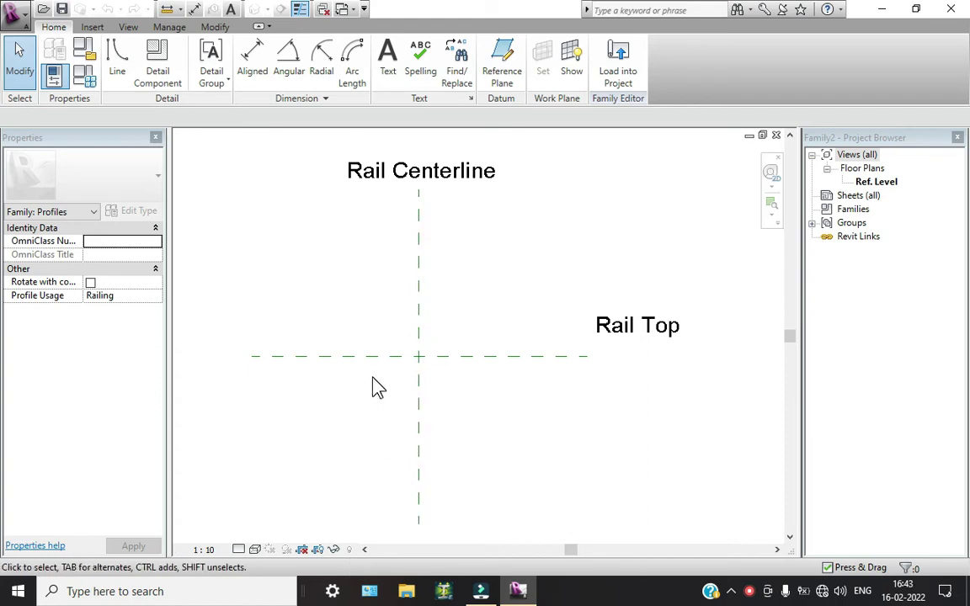
- Draw a rectangle with its base on Rail Top using the Line tool's Rectangle option
{"action": "left_click", "coordinate": [120, 52]}
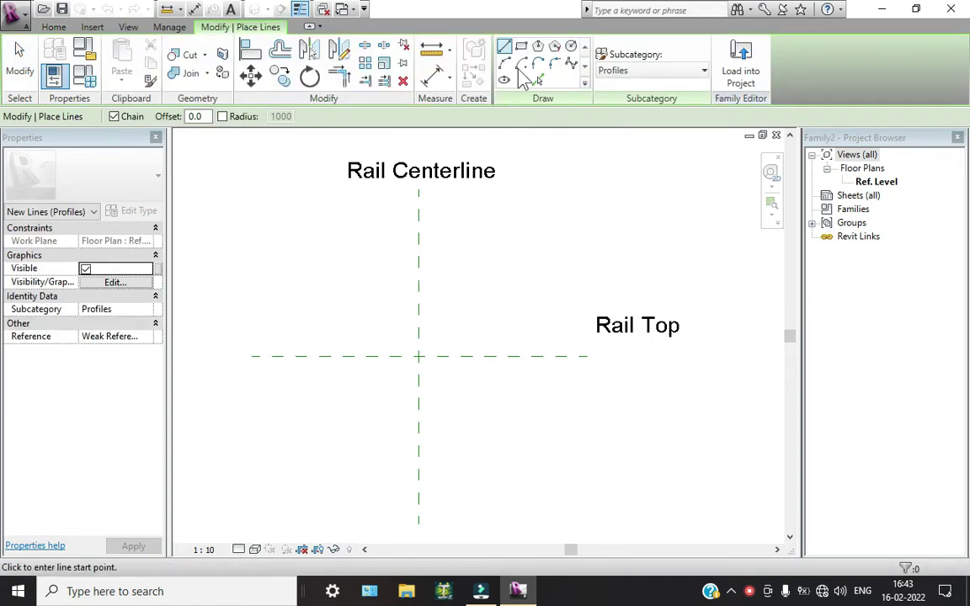
{"action": "left_click", "coordinate": [521, 46]}
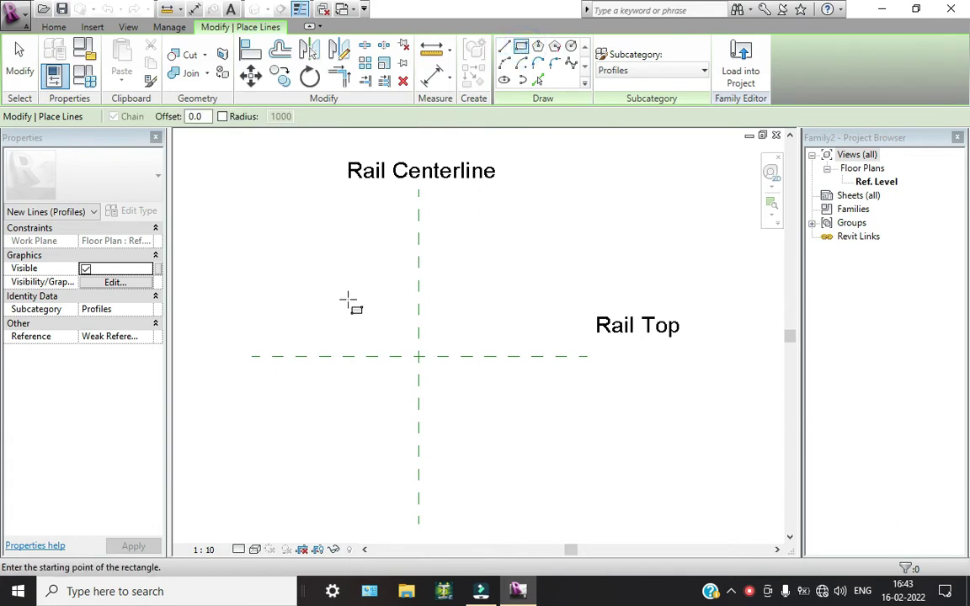
{"action": "left_click", "coordinate": [348, 300]}
{"action": "left_click", "coordinate": [472, 357]}
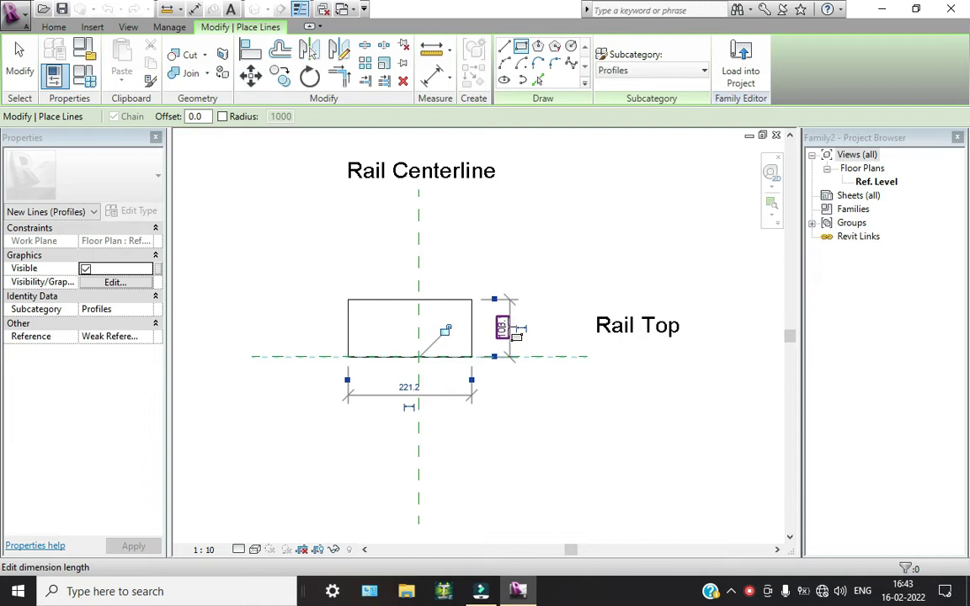
{"action": "left_click", "coordinate": [20, 76]}
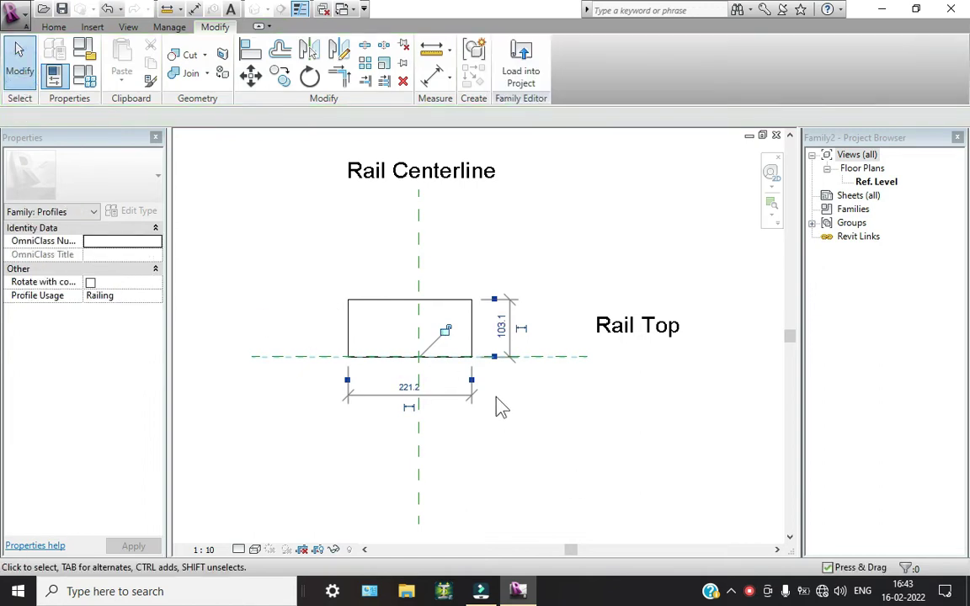
- Place the rectangle's left side 80 from the Rail Centerline
{"action": "left_click", "coordinate": [472, 315]}
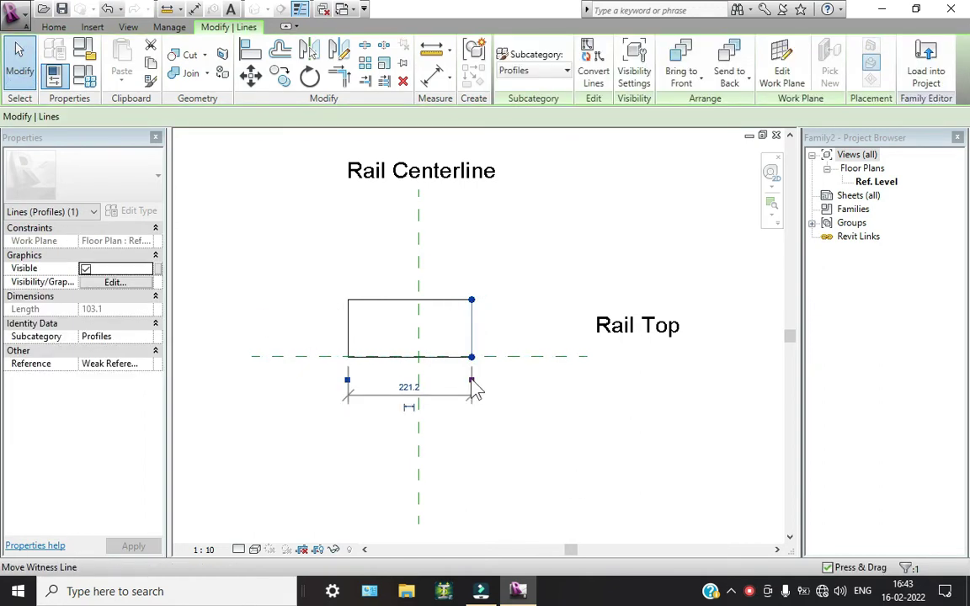
{"action": "left_click", "coordinate": [472, 379]}
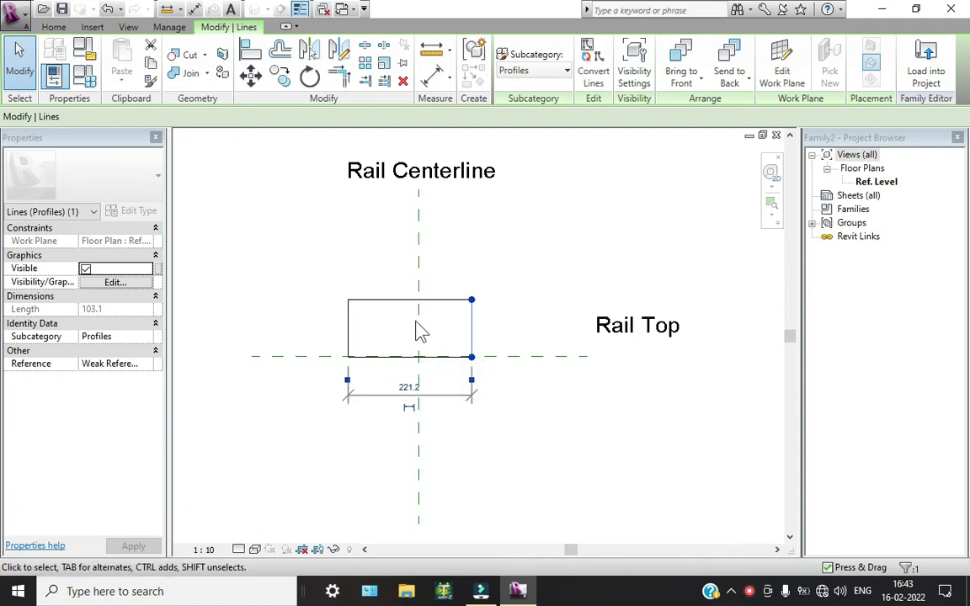
{"action": "left_click", "coordinate": [347, 341]}
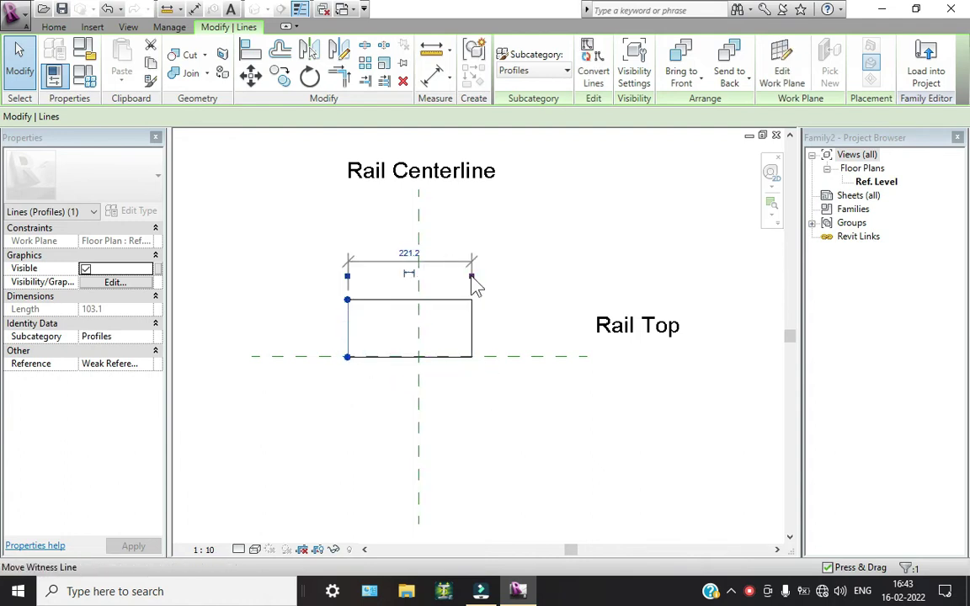
{"action": "left_click", "coordinate": [472, 276]}
{"action": "left_click", "coordinate": [421, 294]}
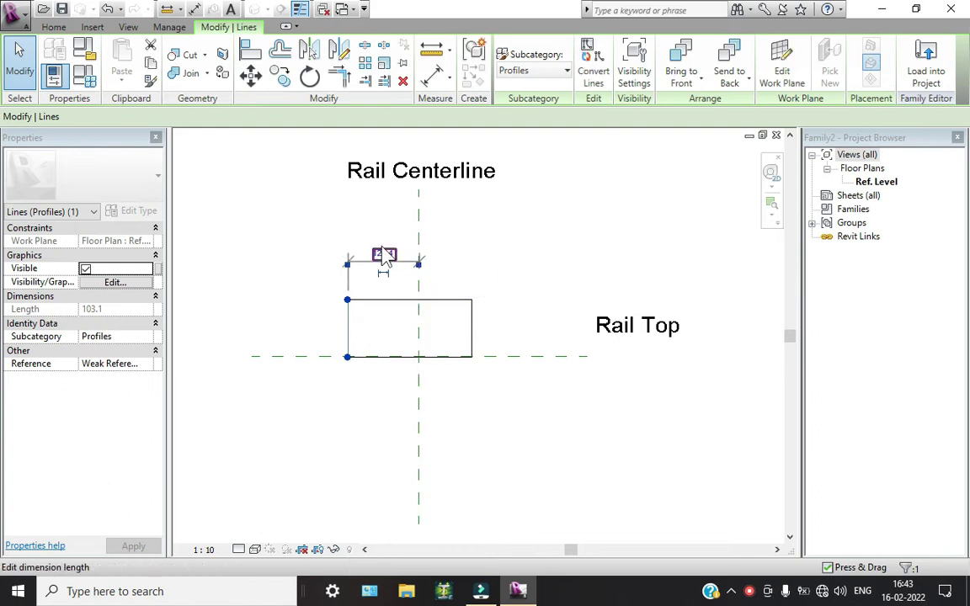
{"action": "left_click", "coordinate": [380, 248]}
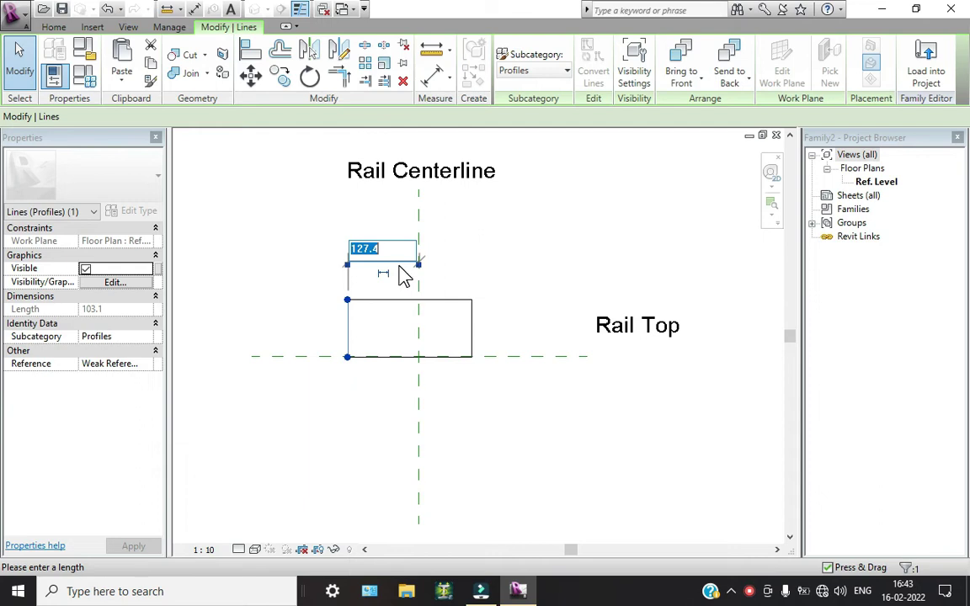
{"action": "type", "text": "80"}
{"action": "key", "text": "Return"}
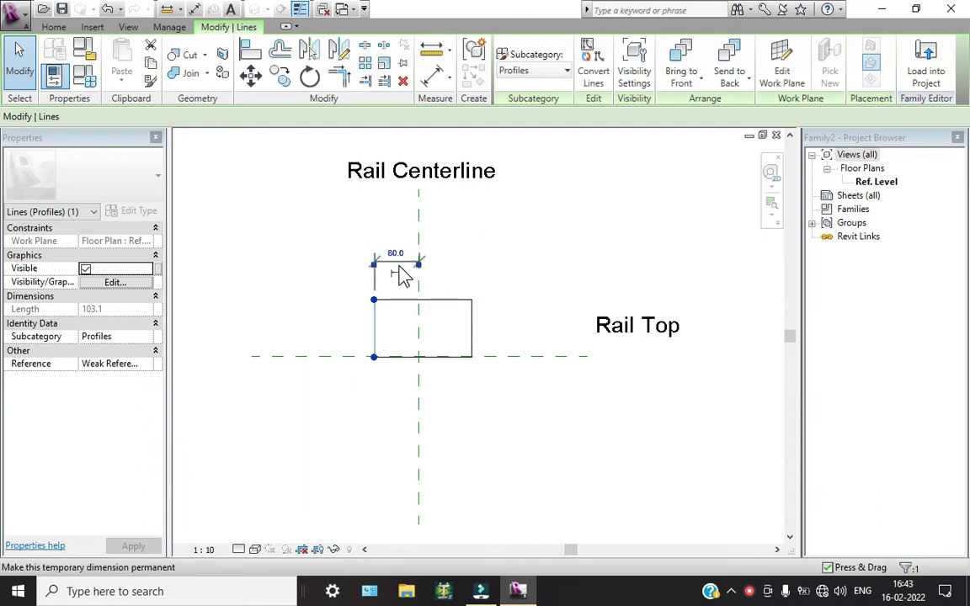
- Make the rectangle 160 wide overall
{"action": "left_click", "coordinate": [429, 387]}
{"action": "left_click", "coordinate": [470, 321]}
{"action": "left_click", "coordinate": [424, 388]}
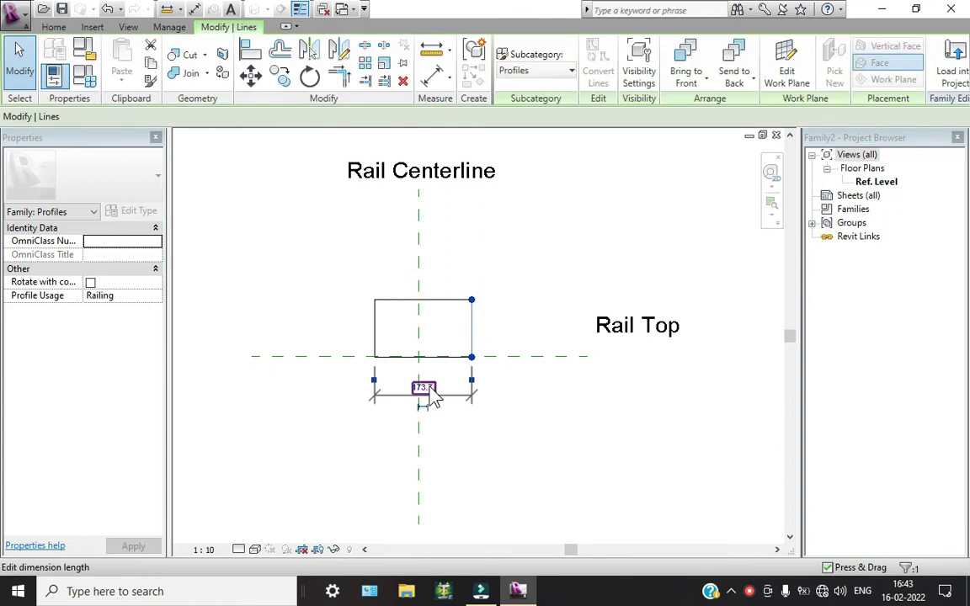
{"action": "left_click", "coordinate": [423, 388]}
{"action": "type", "text": "160"}
{"action": "key", "text": "Return"}
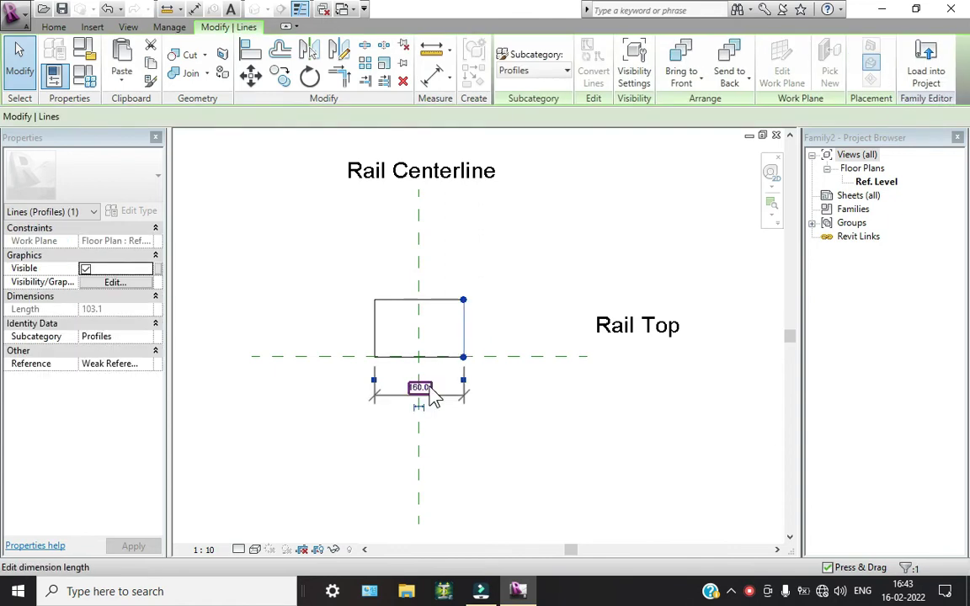
{"action": "left_click", "coordinate": [512, 405]}
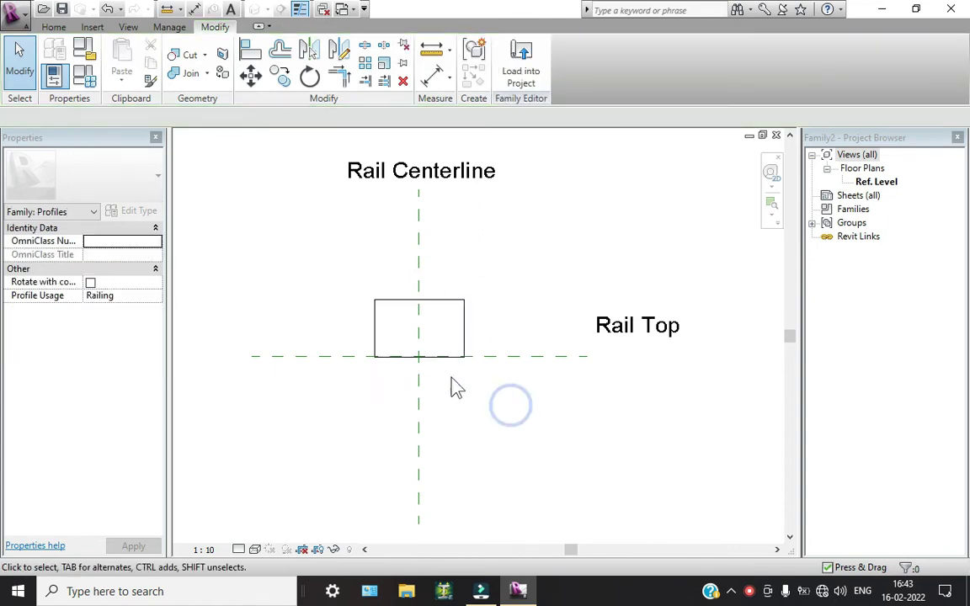
- Change the rectangle's height from 103.1 to 60 via its temporary dimension
{"action": "left_click", "coordinate": [408, 359]}
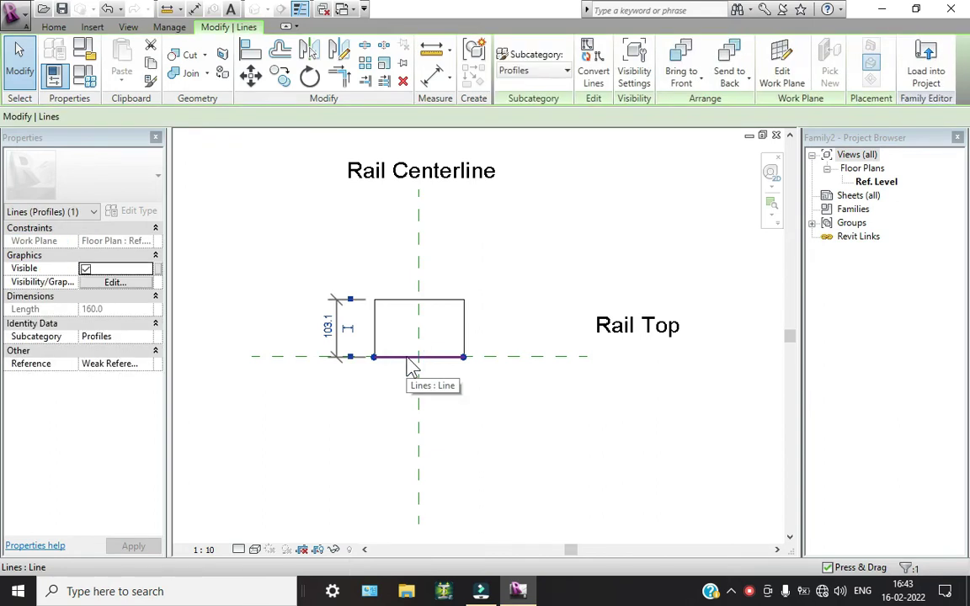
{"action": "left_click", "coordinate": [328, 328]}
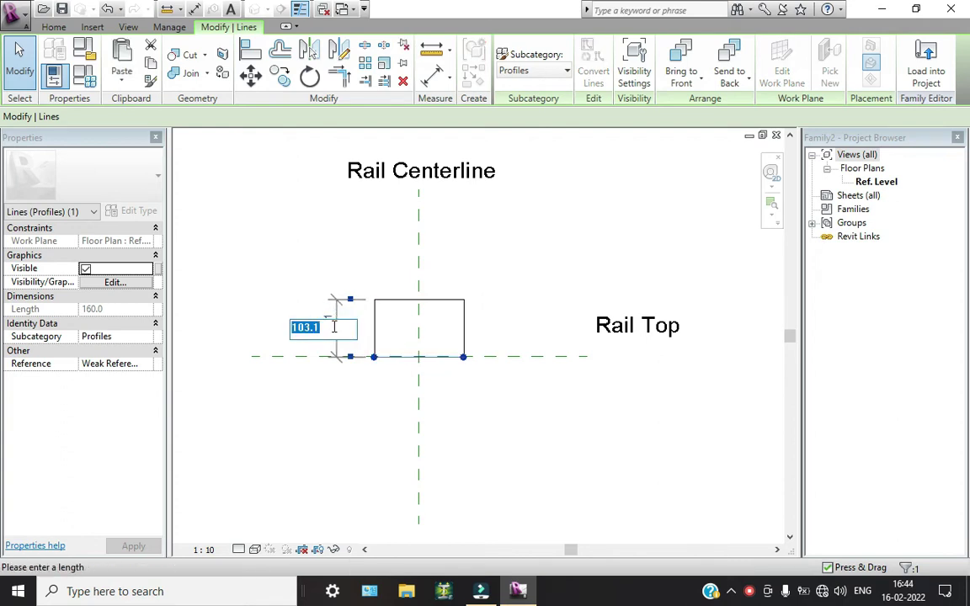
{"action": "type", "text": "6"}
{"action": "key", "text": "Return"}
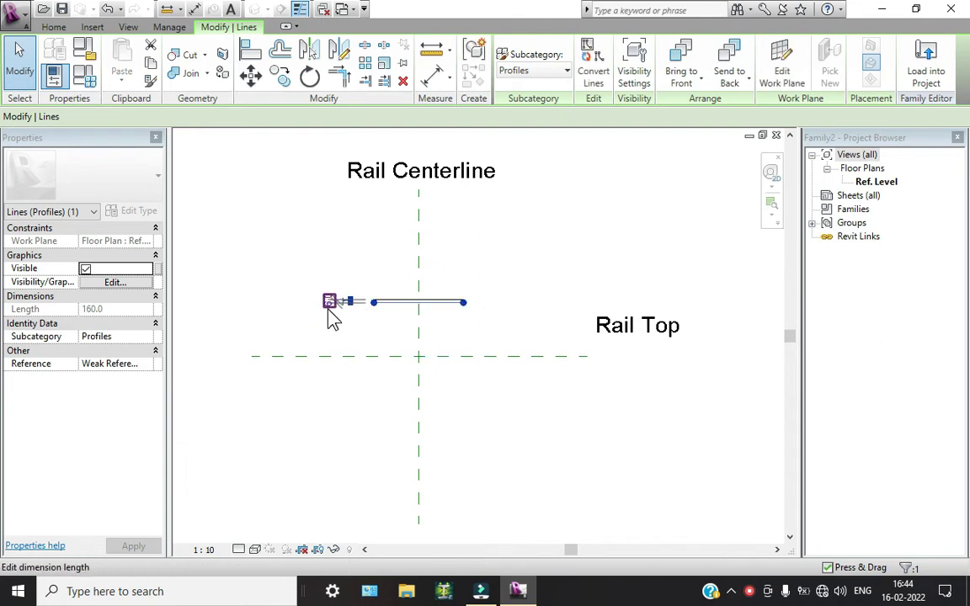
{"action": "left_click", "coordinate": [331, 302]}
{"action": "type", "text": "60"}
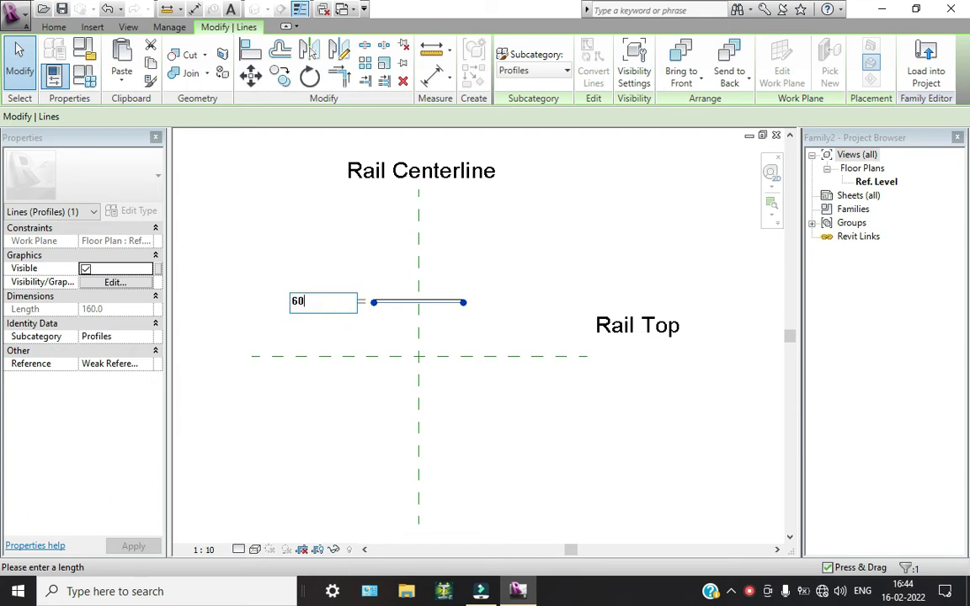
{"action": "key", "text": "Return"}
{"action": "left_click", "coordinate": [541, 303]}
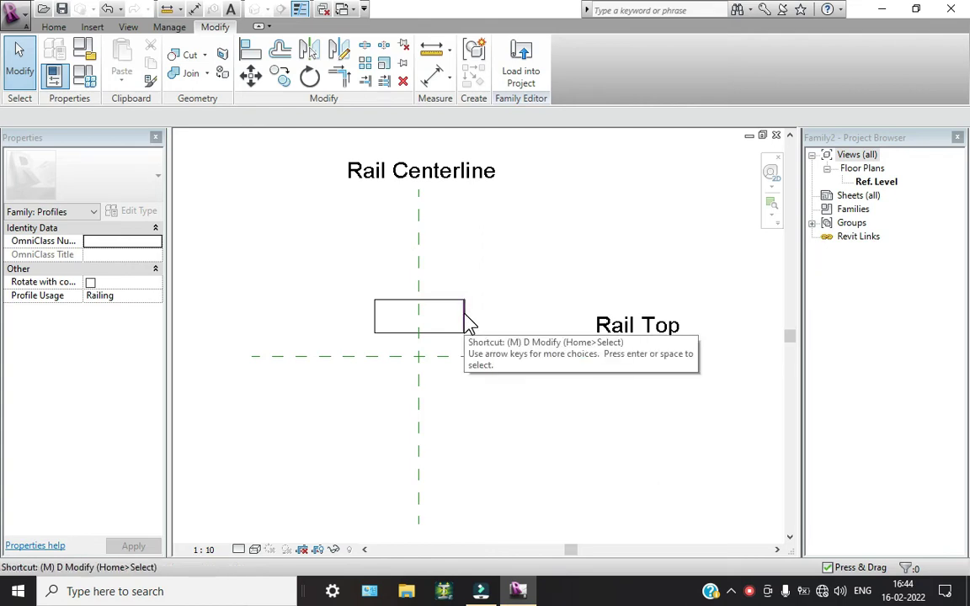
{"action": "left_click", "coordinate": [748, 590]}
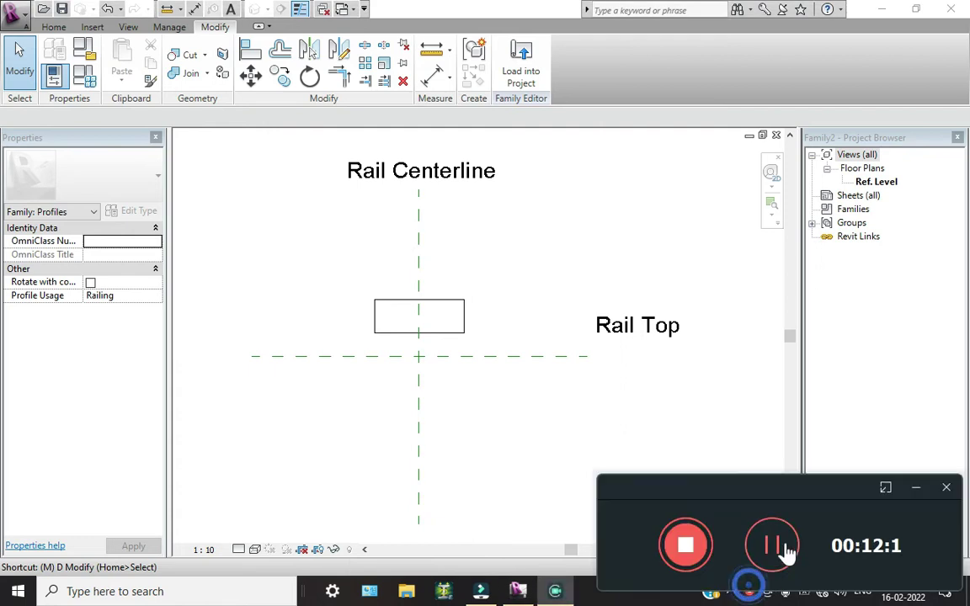
{"action": "left_click", "coordinate": [772, 545]}
- Round the rectangle's top-right corner with a fillet arc
{"action": "scroll", "coordinate": [454, 312], "scroll_direction": "up", "scroll_amount": 3}
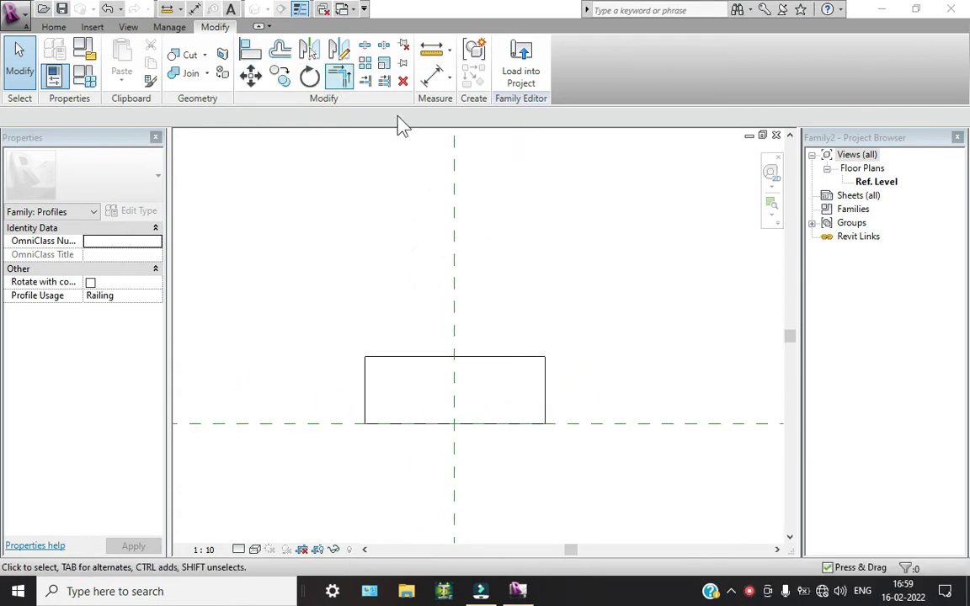
{"action": "left_click", "coordinate": [56, 25]}
{"action": "left_click", "coordinate": [123, 66]}
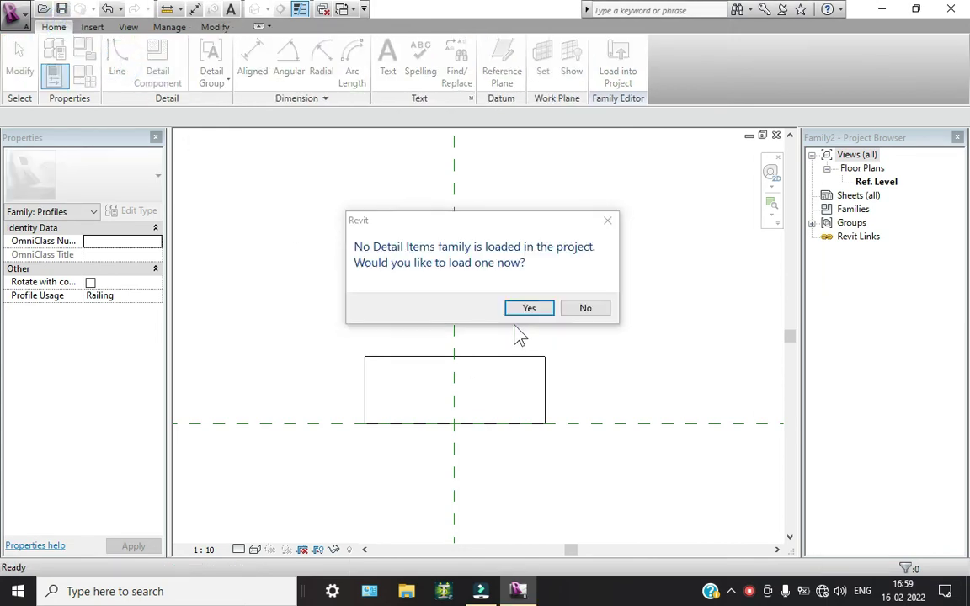
{"action": "left_click", "coordinate": [582, 308]}
{"action": "left_click", "coordinate": [119, 63]}
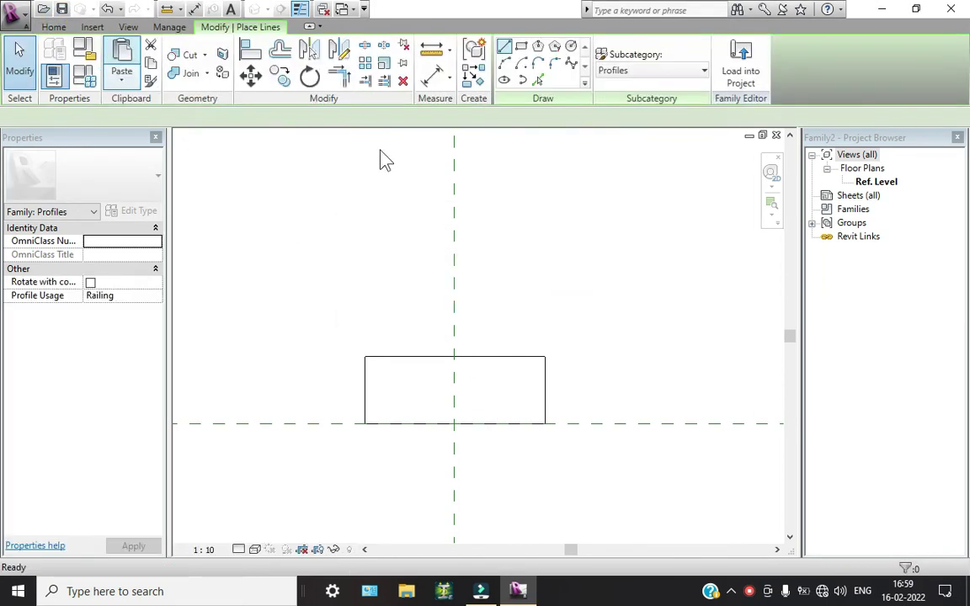
{"action": "left_click", "coordinate": [554, 64]}
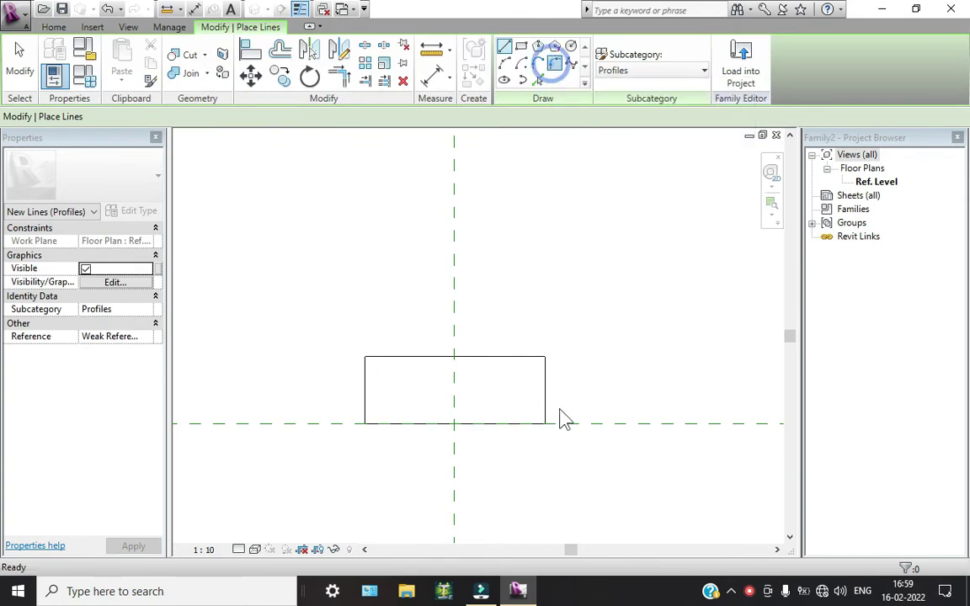
{"action": "scroll", "coordinate": [511, 353], "scroll_direction": "up", "scroll_amount": 2}
{"action": "left_click", "coordinate": [573, 397]}
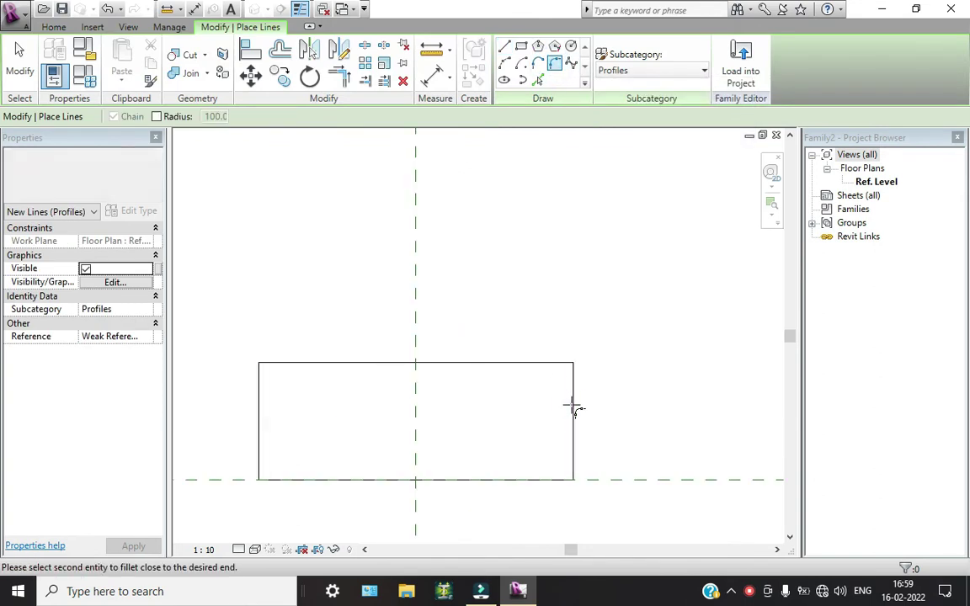
{"action": "left_click", "coordinate": [546, 363]}
{"action": "left_click", "coordinate": [566, 376]}
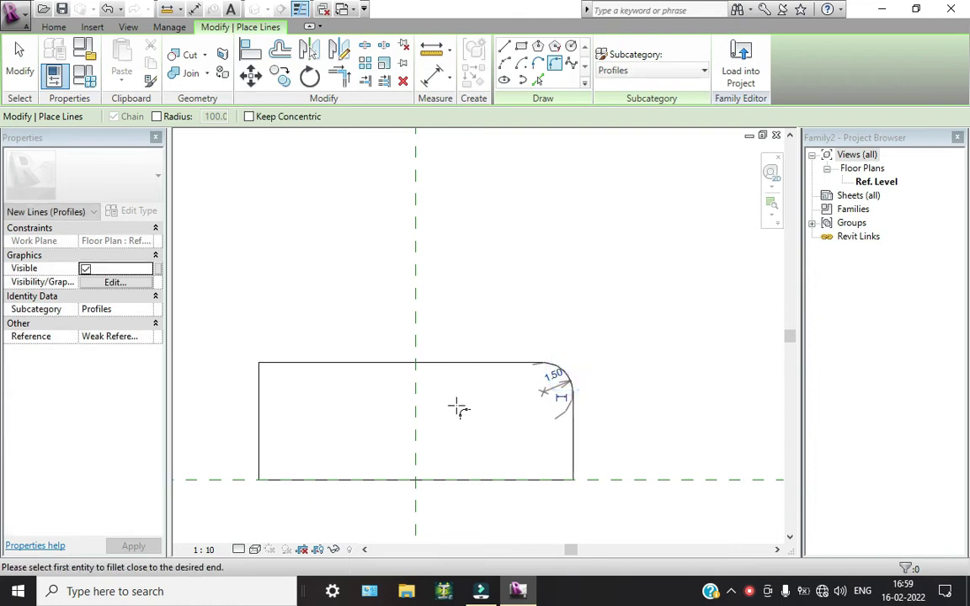
{"action": "left_click", "coordinate": [261, 383]}
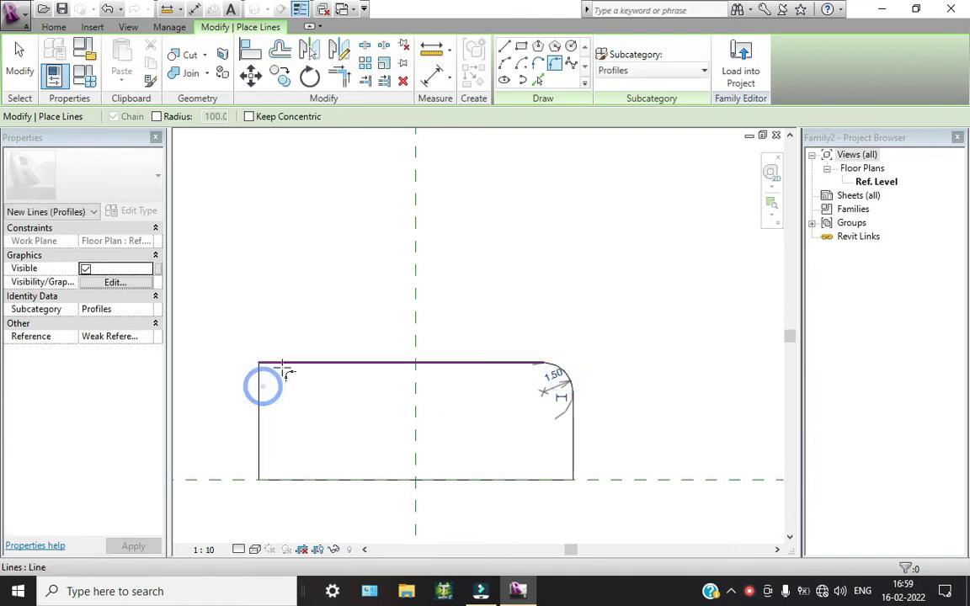
{"action": "left_click", "coordinate": [280, 363]}
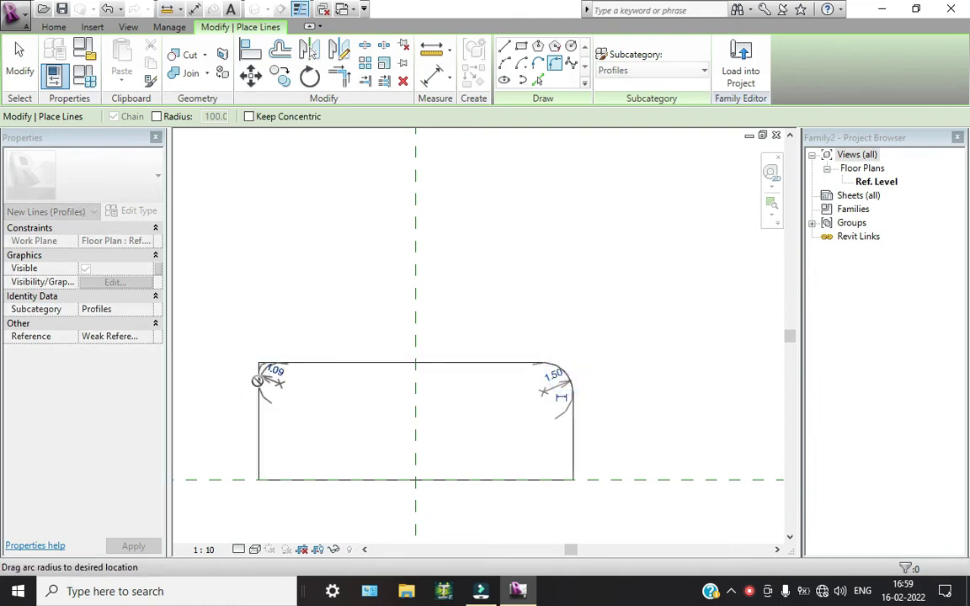
{"action": "key", "text": "Escape"}
{"action": "key", "text": "Escape"}
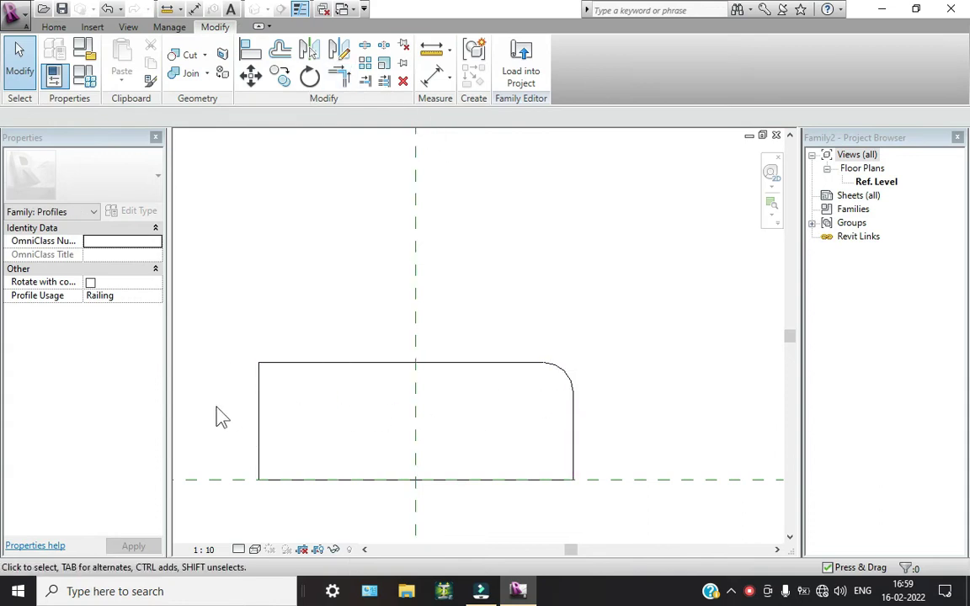
- Round the top-left corner with a fillet arc of radius 2.5
{"action": "left_click", "coordinate": [52, 27]}
{"action": "left_click", "coordinate": [117, 61]}
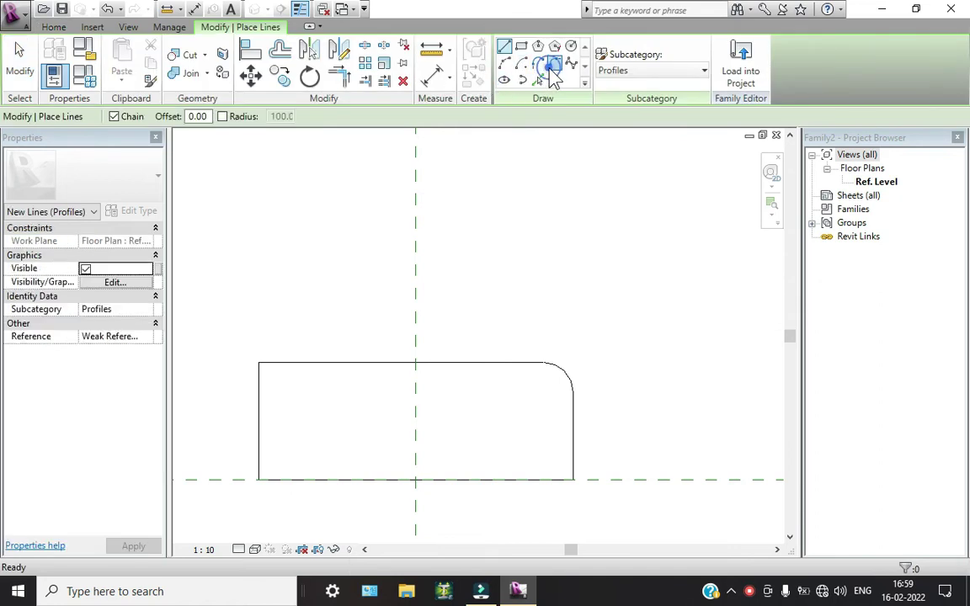
{"action": "left_click", "coordinate": [555, 64]}
{"action": "scroll", "coordinate": [259, 394], "scroll_direction": "up", "scroll_amount": 3}
{"action": "left_click", "coordinate": [260, 394]}
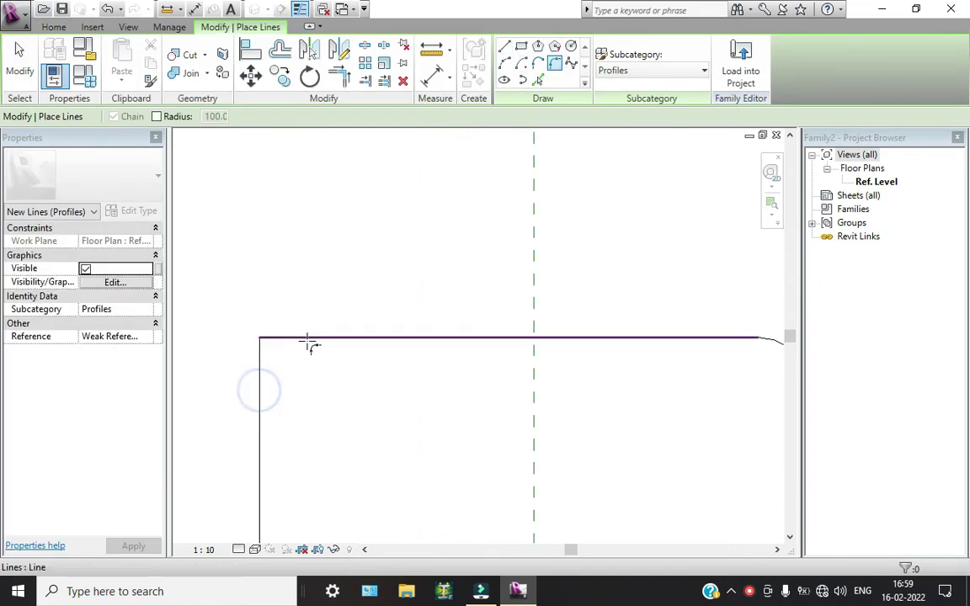
{"action": "left_click", "coordinate": [307, 338]}
{"action": "left_click", "coordinate": [276, 353]}
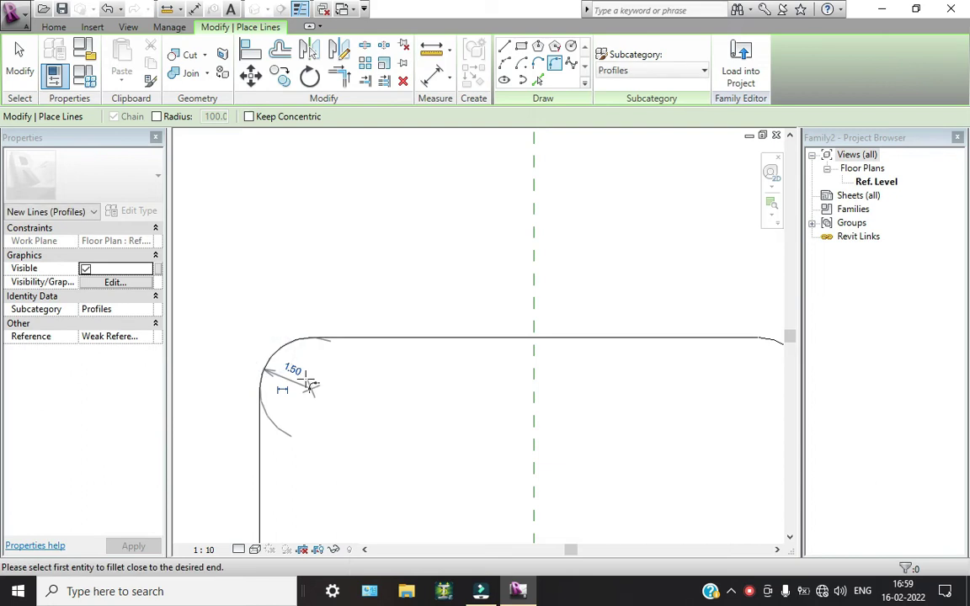
{"action": "left_click", "coordinate": [293, 369]}
{"action": "type", "text": "2.5"}
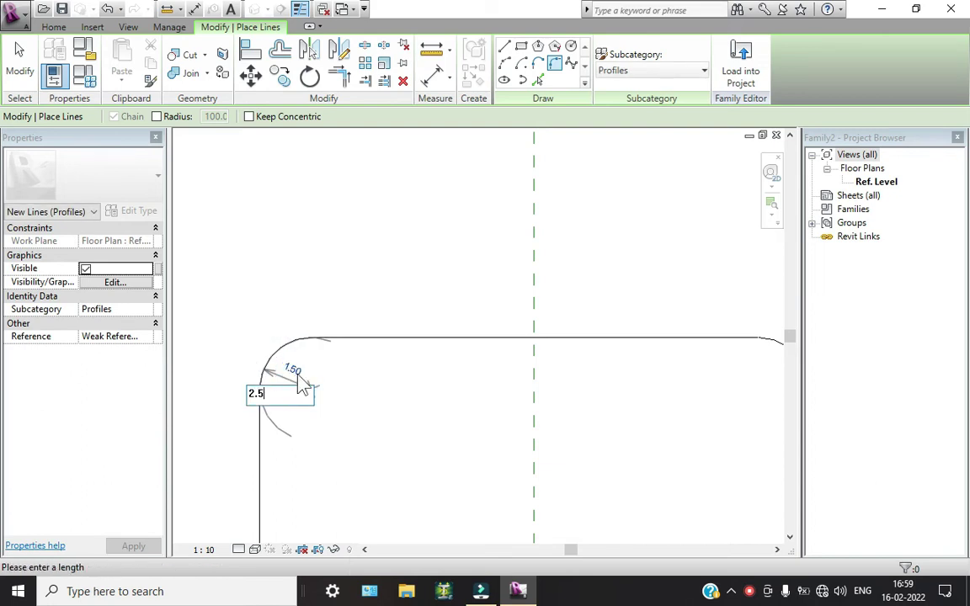
{"action": "key", "text": "Return"}
{"action": "scroll", "coordinate": [337, 412], "scroll_direction": "down", "scroll_amount": 2}
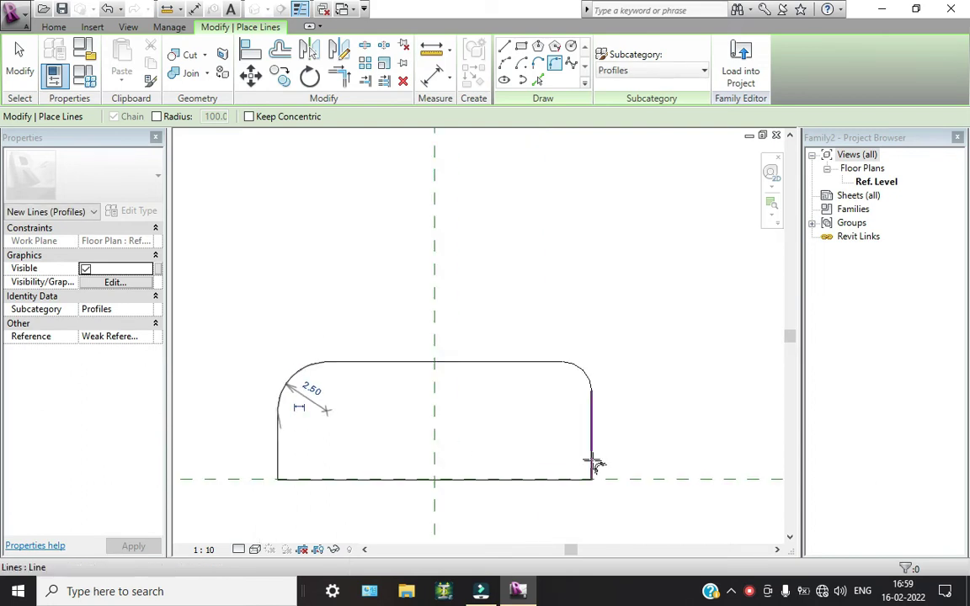
{"action": "left_click", "coordinate": [19, 59]}
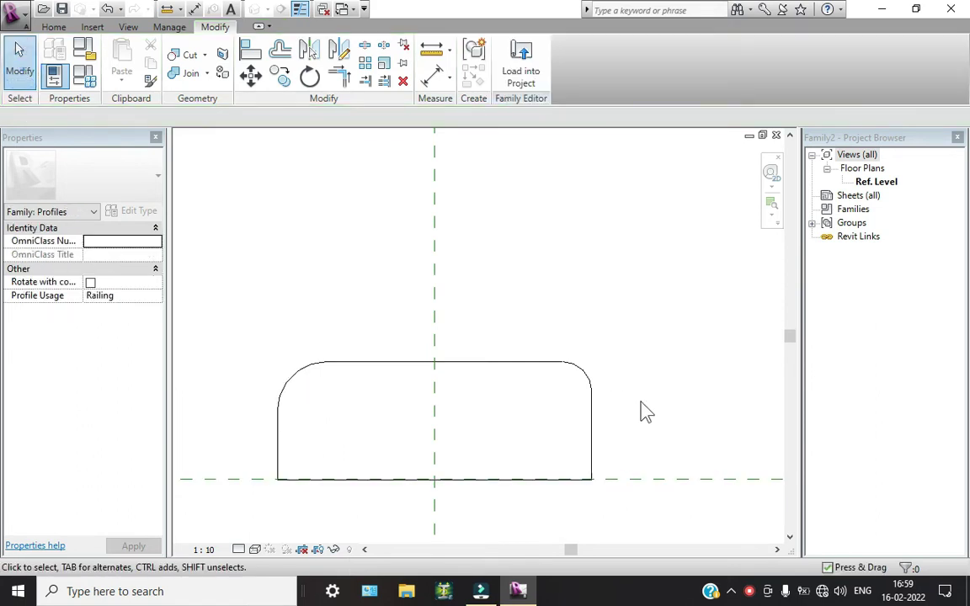
- Set the top-right fillet arc's radius to 2.5
{"action": "left_click", "coordinate": [581, 372]}
{"action": "left_click_drag", "start_coordinate": [574, 375], "coordinate": [576, 375]}
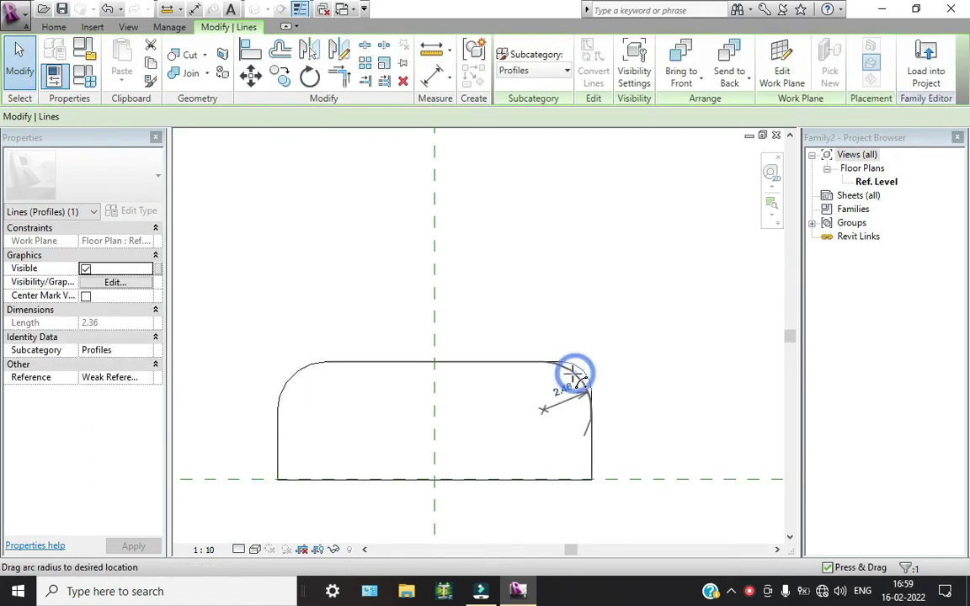
{"action": "left_click", "coordinate": [563, 401]}
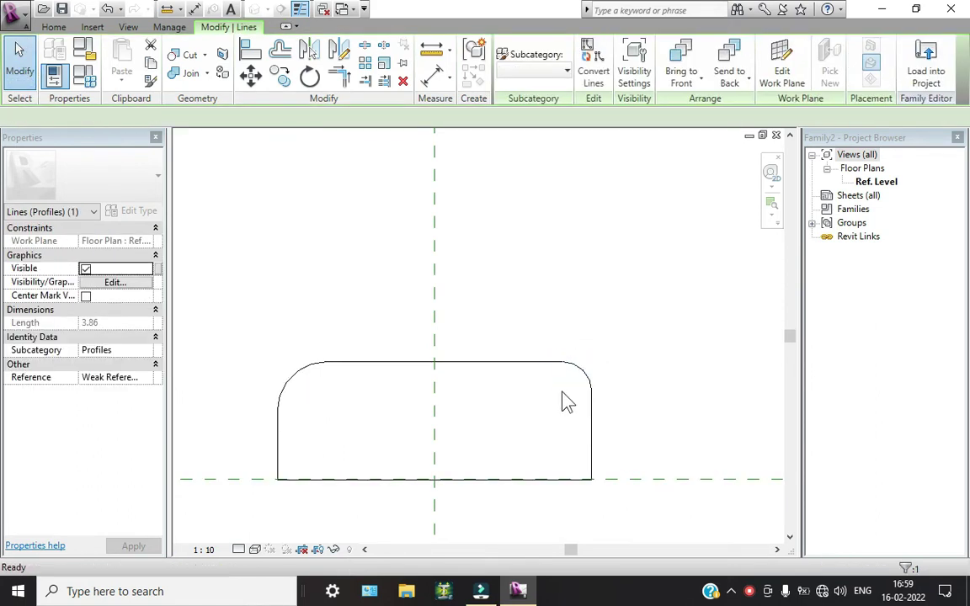
{"action": "scroll", "coordinate": [577, 376], "scroll_direction": "up", "scroll_amount": 1}
{"action": "left_click", "coordinate": [581, 377]}
{"action": "left_click", "coordinate": [566, 372]}
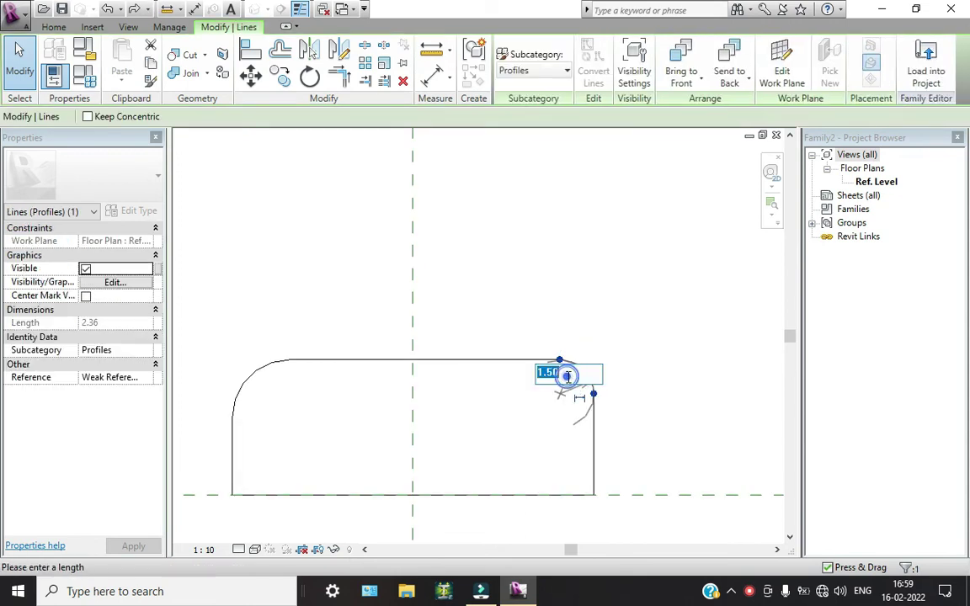
{"action": "type", "text": "2"}
{"action": "key", "text": "Return"}
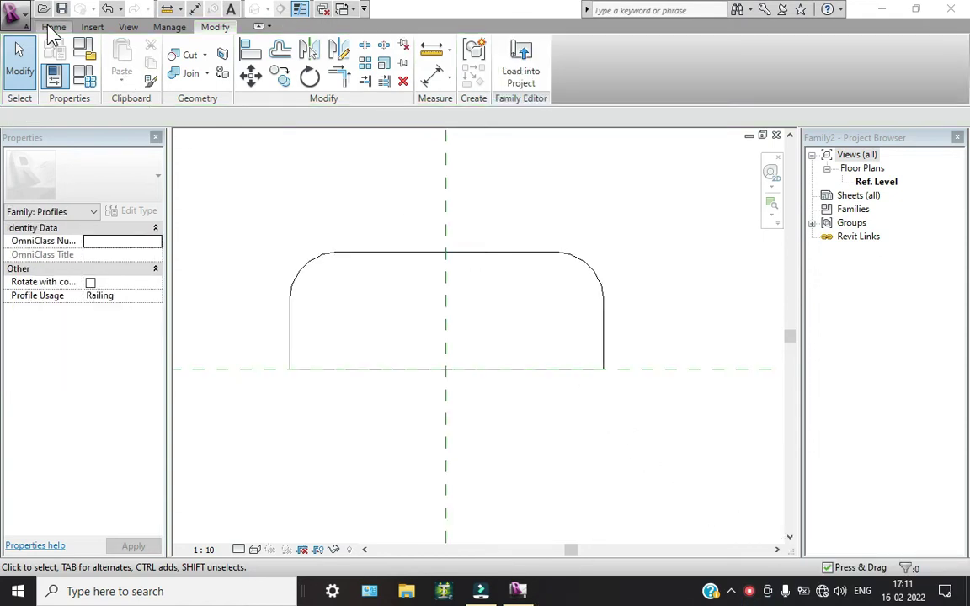
- Draw a 1.00 by 1.00 square of chained lines against the profile's left edge
{"action": "left_click", "coordinate": [50, 28]}
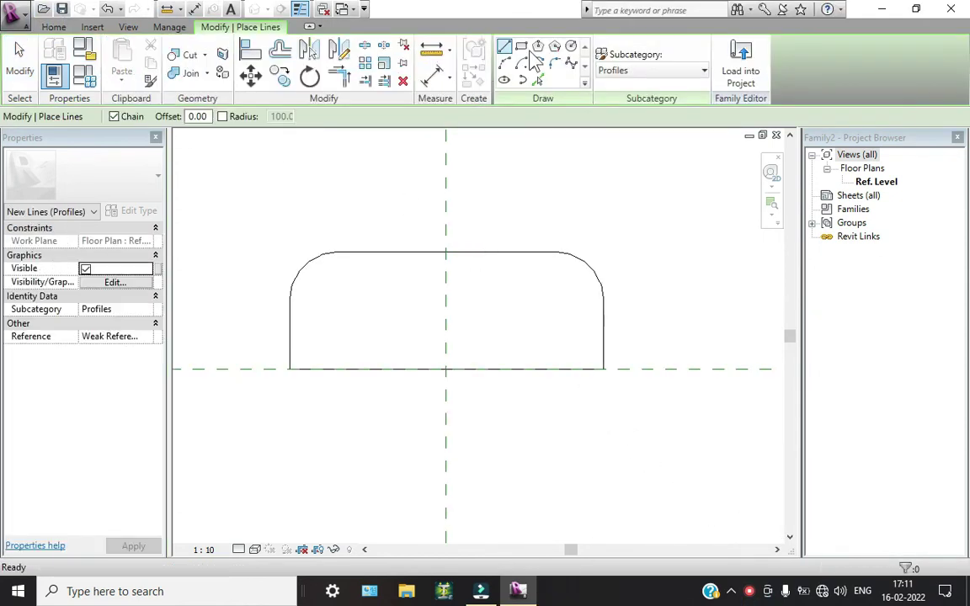
{"action": "scroll", "coordinate": [312, 390], "scroll_direction": "up", "scroll_amount": 1}
{"action": "scroll", "coordinate": [312, 391], "scroll_direction": "up", "scroll_amount": 1}
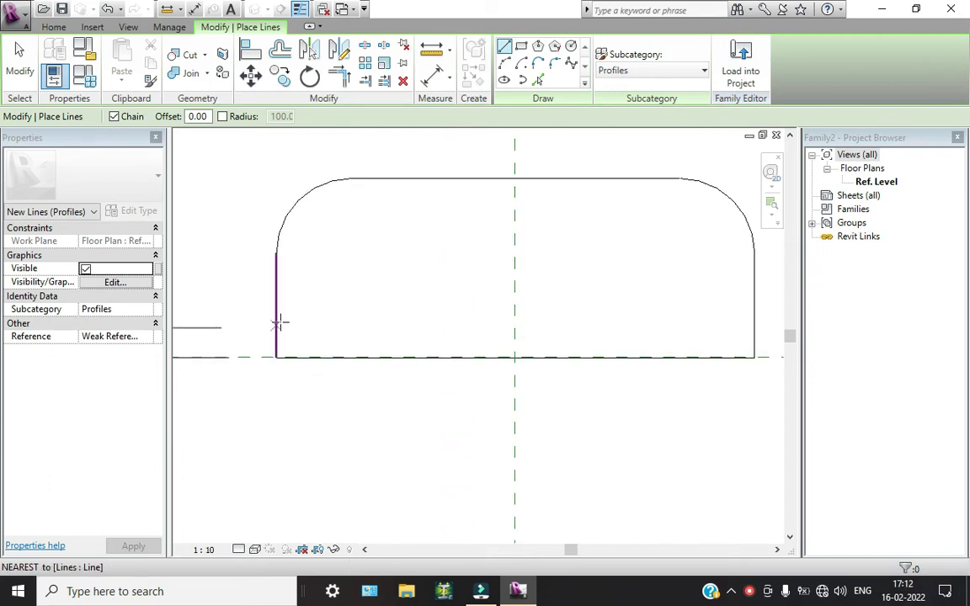
{"action": "left_click", "coordinate": [276, 311]}
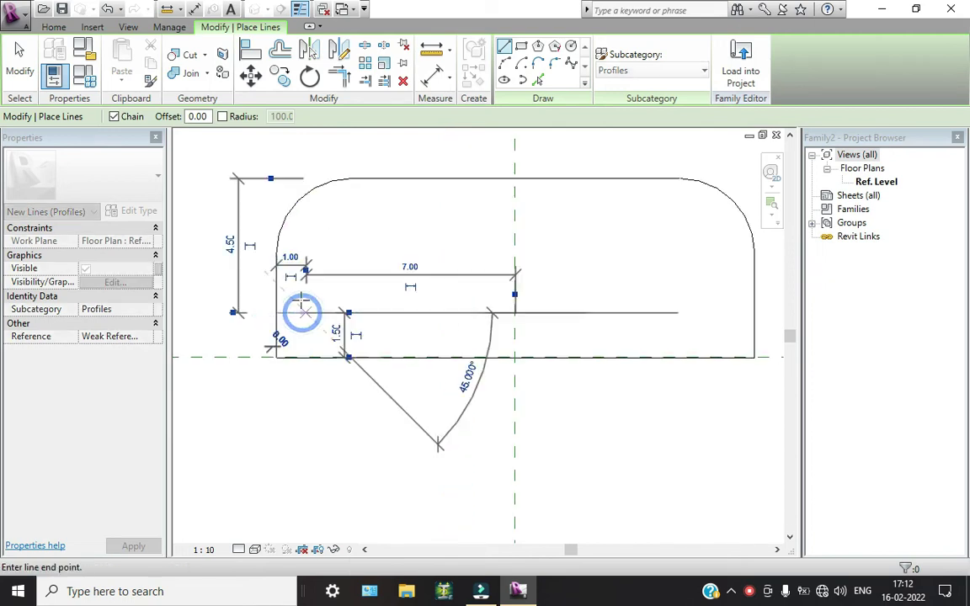
{"action": "left_click", "coordinate": [306, 312]}
{"action": "left_click", "coordinate": [307, 282]}
{"action": "left_click", "coordinate": [277, 282]}
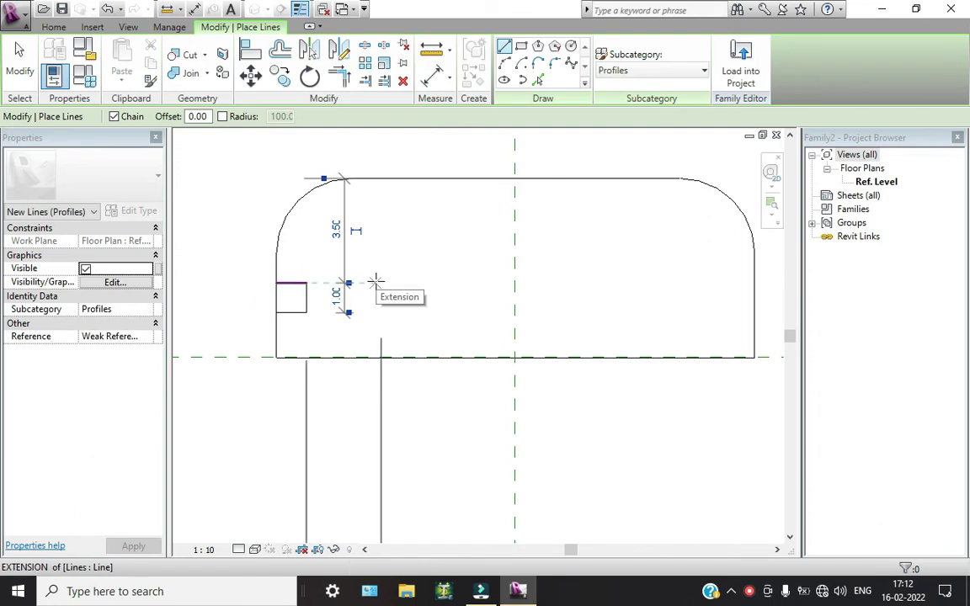
{"action": "key", "text": "Escape"}
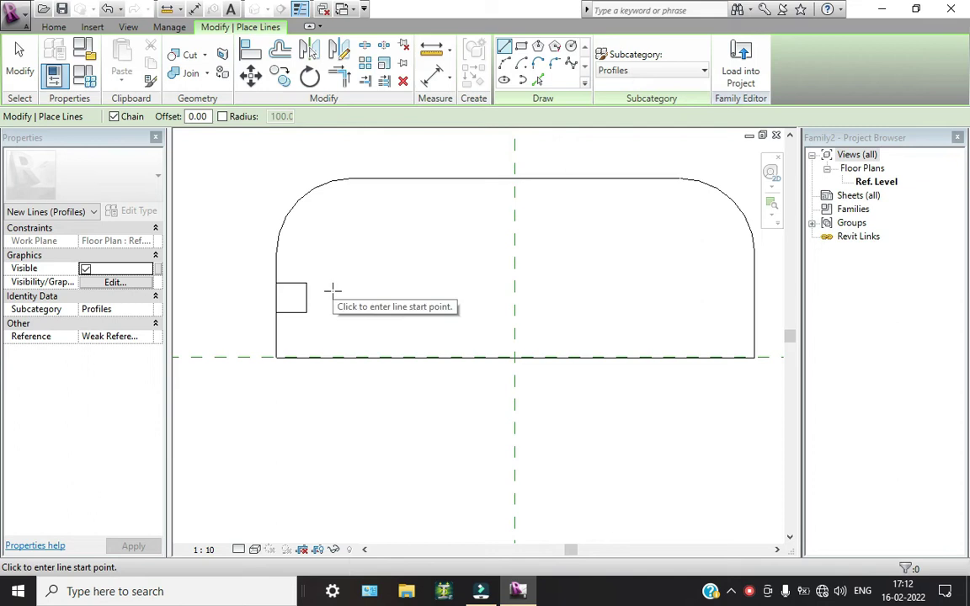
- Mirror a copy of the small square across the centre reference plane to the right edge
{"action": "key", "text": "Escape"}
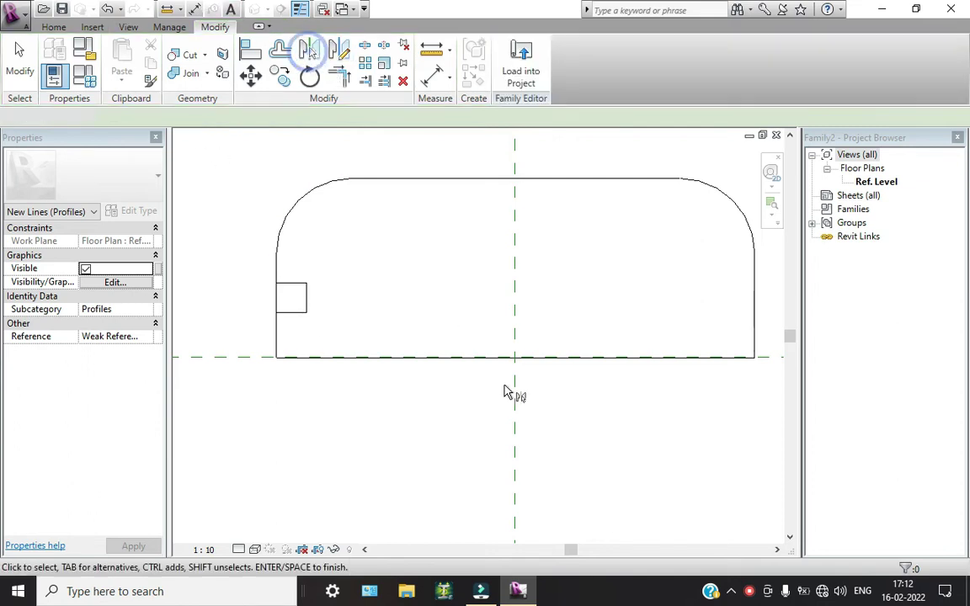
{"action": "left_click", "coordinate": [514, 292]}
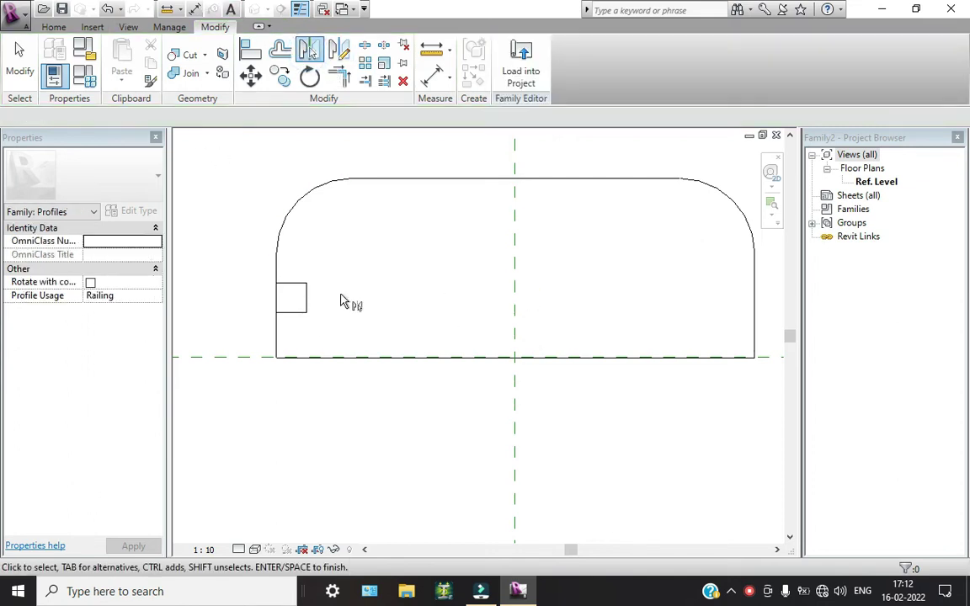
{"action": "left_click_drag", "start_coordinate": [321, 328], "coordinate": [290, 272]}
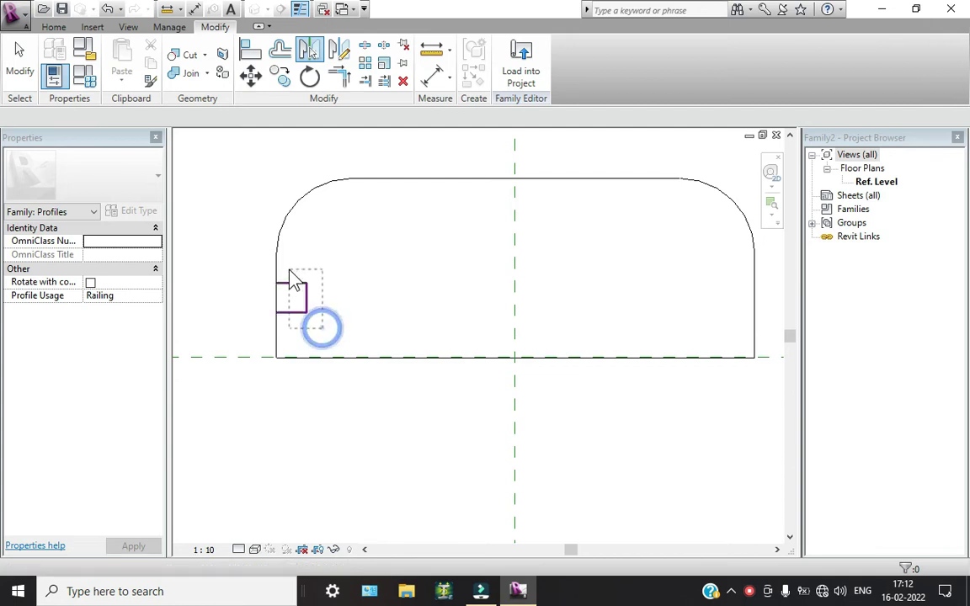
{"action": "right_click", "coordinate": [367, 294]}
{"action": "left_click", "coordinate": [402, 302]}
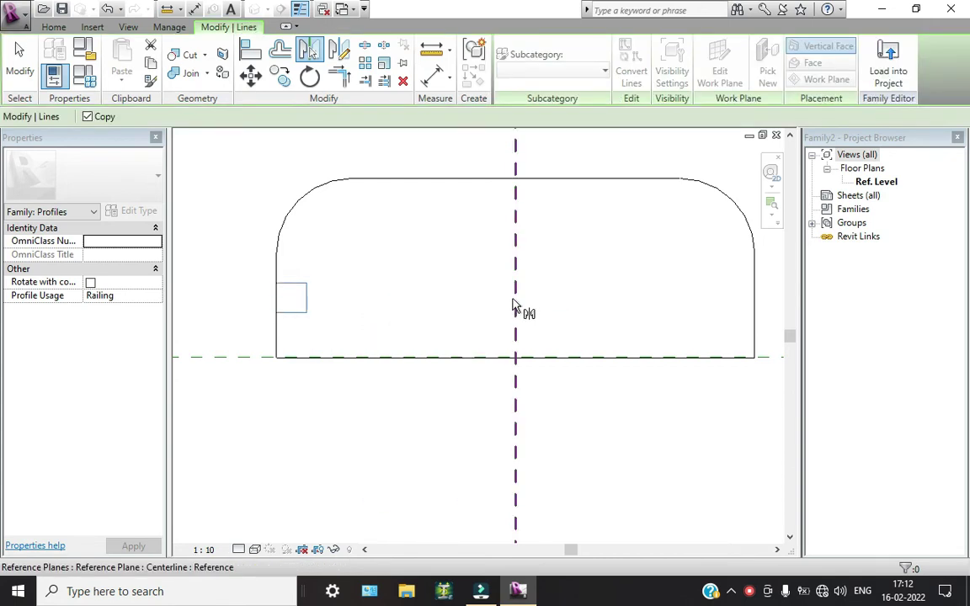
{"action": "left_click", "coordinate": [515, 306]}
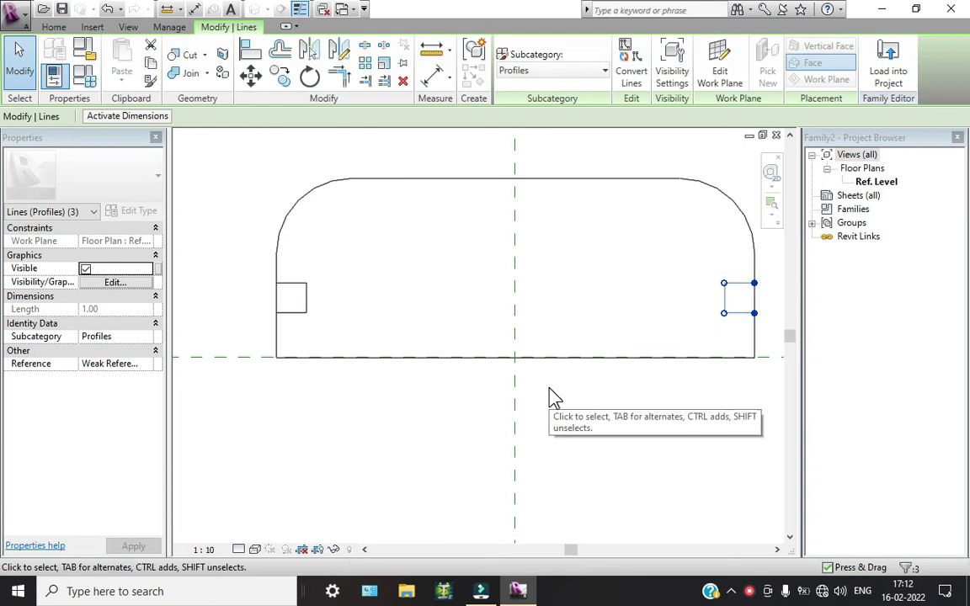
{"action": "key", "text": "Escape"}
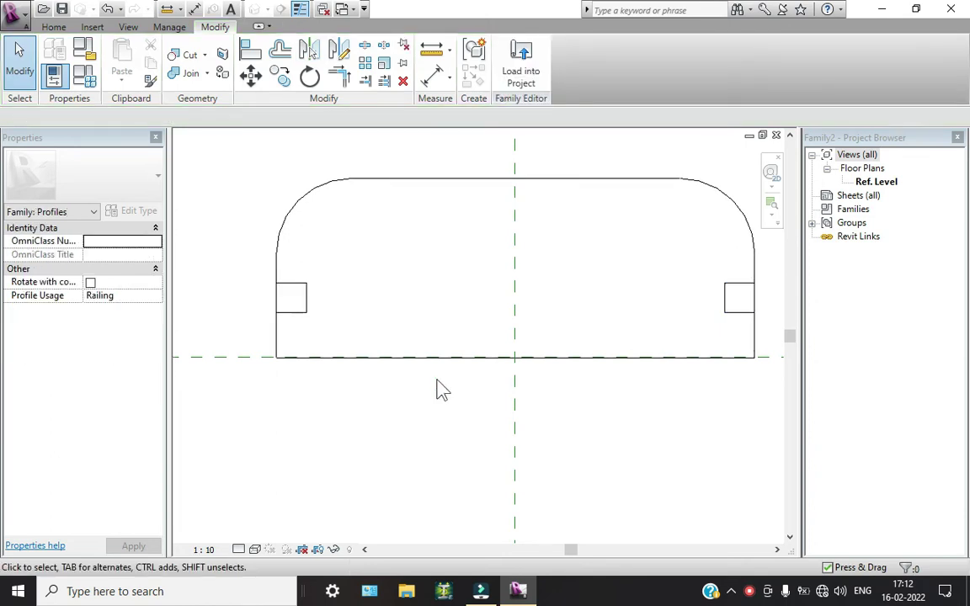
- Split the profile's right edge at the copied square using SL
{"action": "key", "text": "s"}
{"action": "key", "text": "l"}
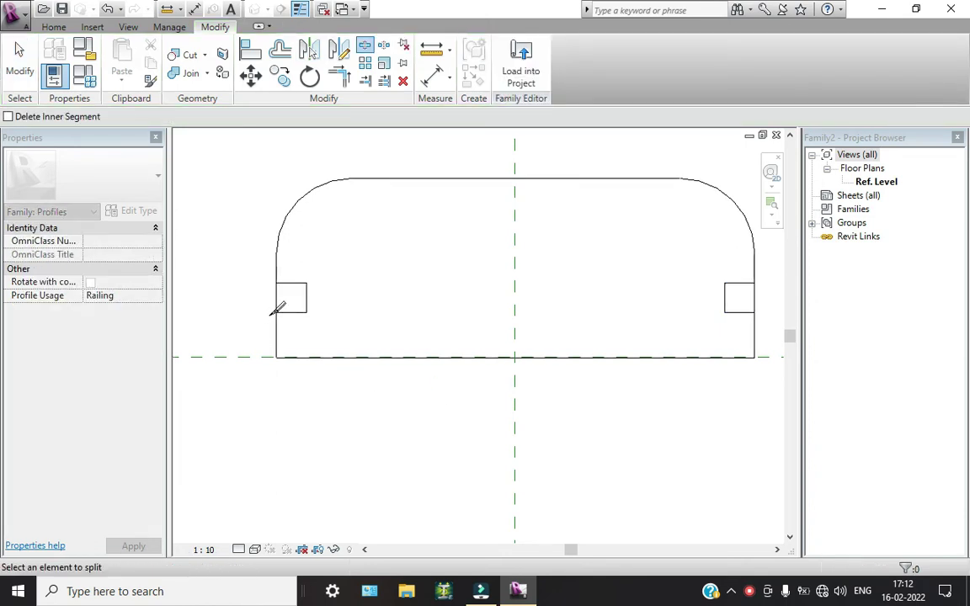
{"action": "left_click", "coordinate": [754, 297]}
- Trim the left notch's bottom and top edges to corners with TR
{"action": "right_click", "coordinate": [370, 280]}
{"action": "left_click", "coordinate": [380, 283]}
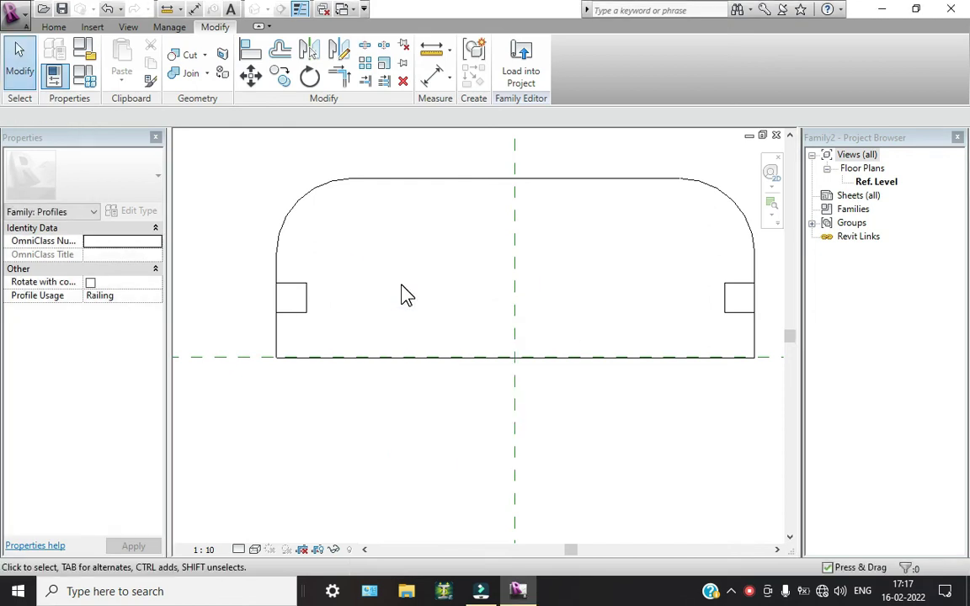
{"action": "left_click", "coordinate": [577, 362]}
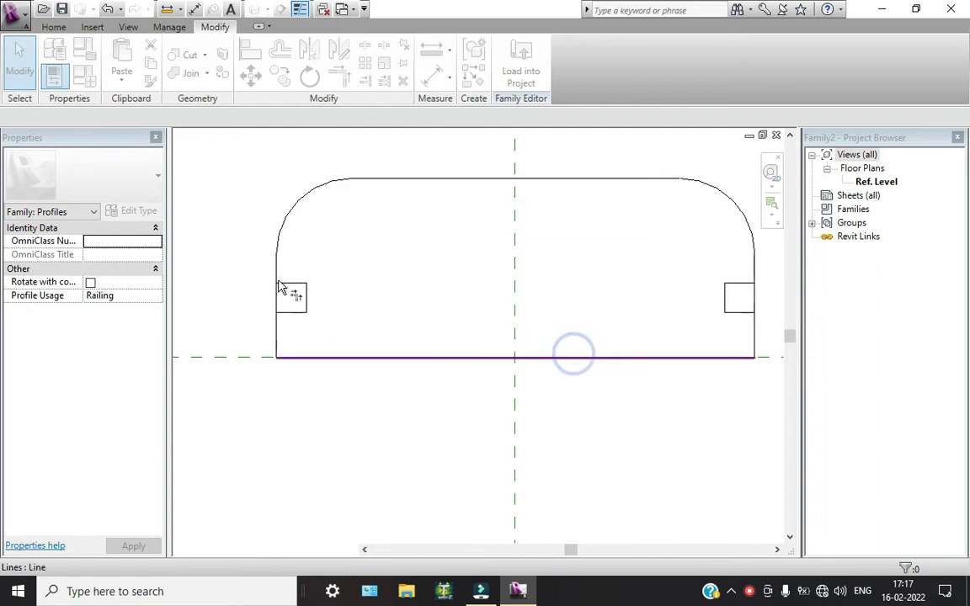
{"action": "scroll", "coordinate": [269, 316], "scroll_direction": "up", "scroll_amount": 2}
{"action": "key", "text": "t"}
{"action": "key", "text": "r"}
{"action": "left_click", "coordinate": [308, 316]}
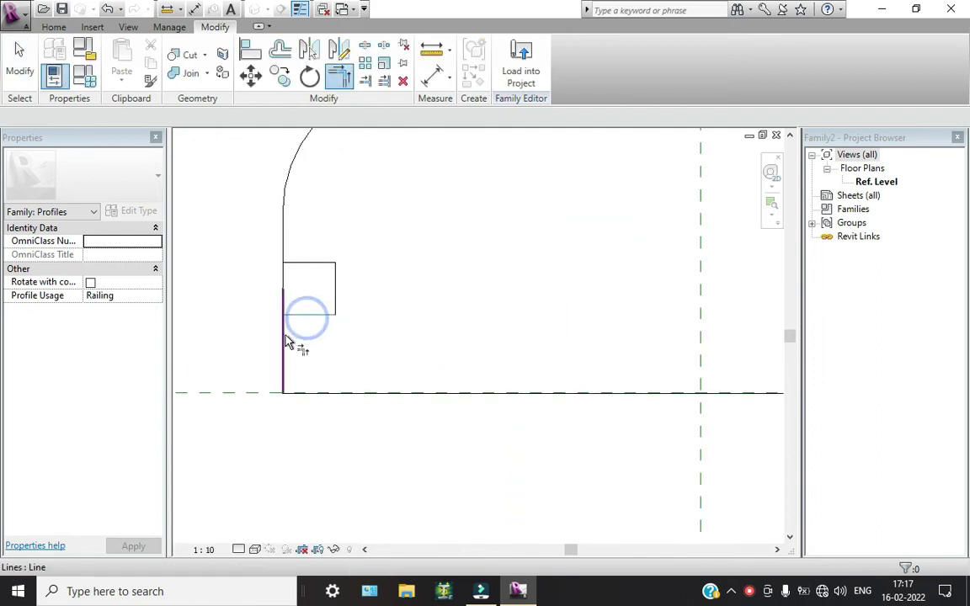
{"action": "left_click", "coordinate": [285, 335]}
{"action": "left_click", "coordinate": [305, 263]}
{"action": "left_click", "coordinate": [289, 259]}
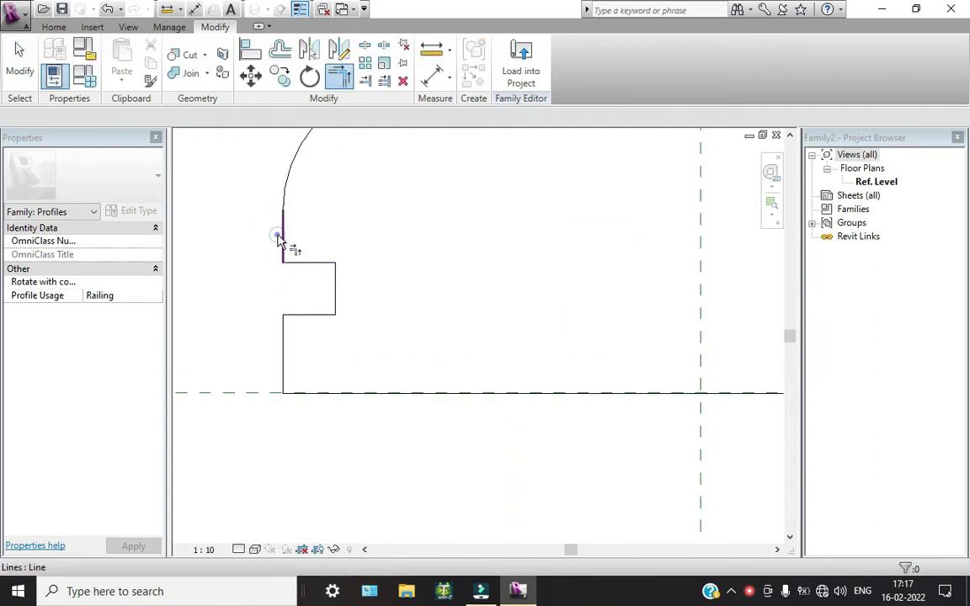
- Trim the right notch's top and bottom edges to corners, then recenter the profile
{"action": "scroll", "coordinate": [396, 306], "scroll_direction": "down", "scroll_amount": 2}
{"action": "scroll", "coordinate": [396, 305], "scroll_direction": "down", "scroll_amount": 1}
{"action": "middle_click_drag", "start_coordinate": [395, 305], "coordinate": [260, 310]}
{"action": "left_click", "coordinate": [594, 293]}
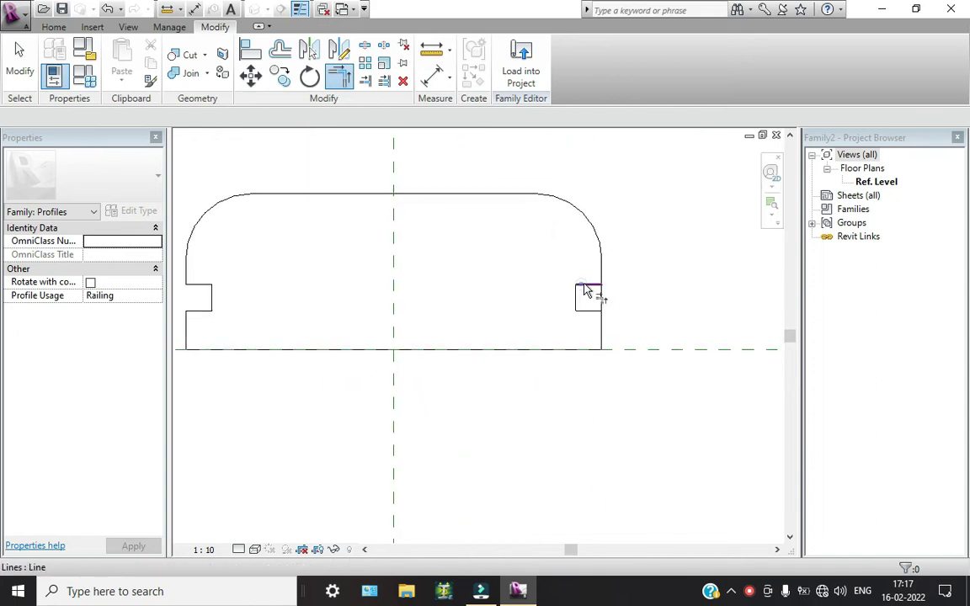
{"action": "left_click", "coordinate": [595, 264]}
{"action": "left_click", "coordinate": [585, 308]}
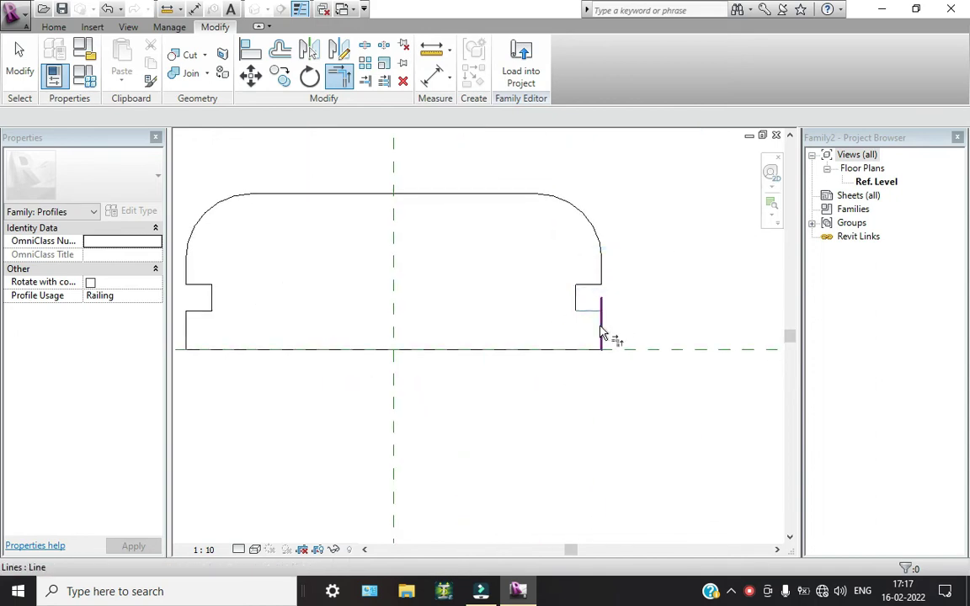
{"action": "left_click", "coordinate": [597, 327]}
{"action": "scroll", "coordinate": [553, 329], "scroll_direction": "down", "scroll_amount": 2}
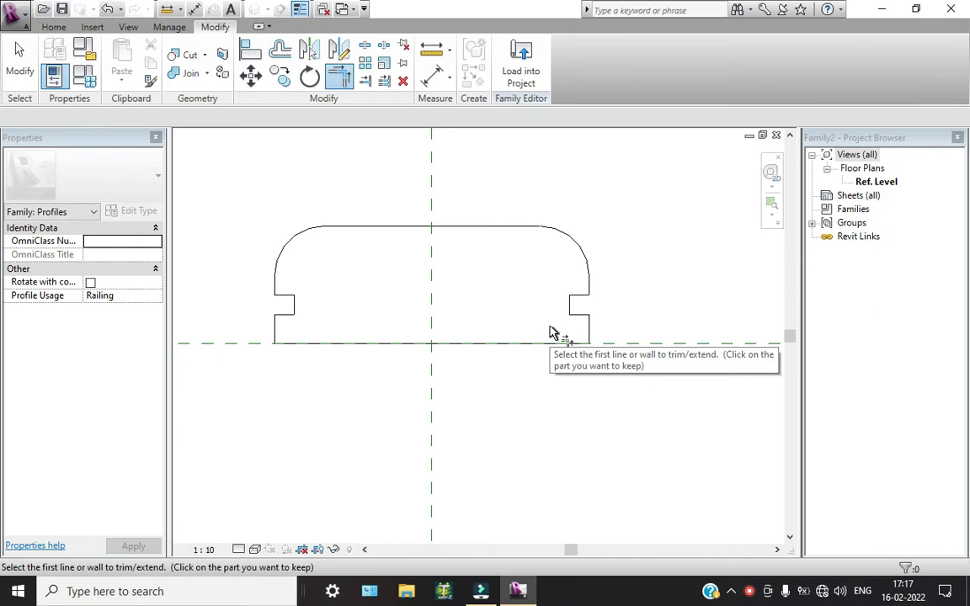
{"action": "key", "text": "Escape"}
{"action": "scroll", "coordinate": [553, 336], "scroll_direction": "down", "scroll_amount": 1}
{"action": "scroll", "coordinate": [498, 336], "scroll_direction": "down", "scroll_amount": 1}
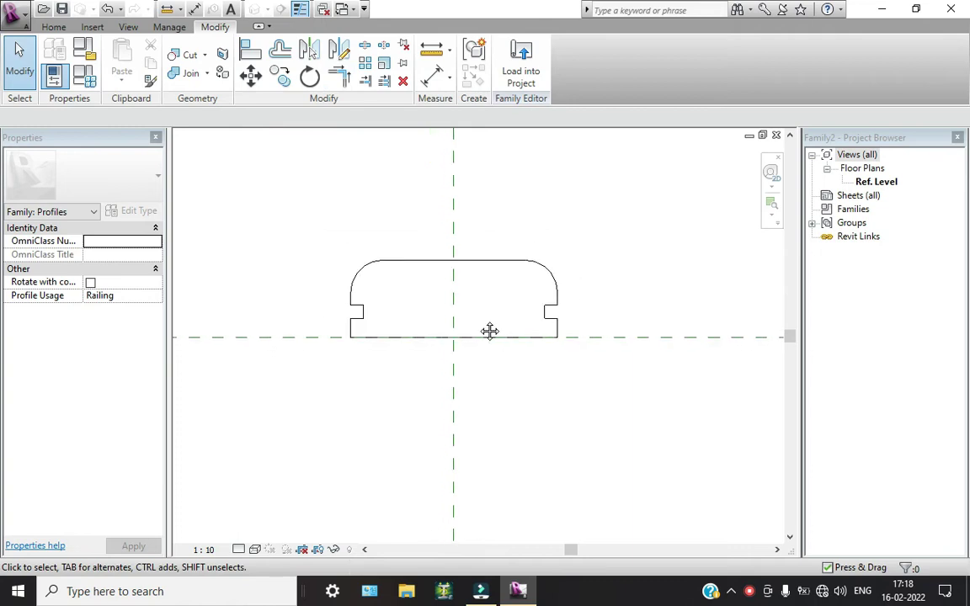
{"action": "middle_click_drag", "start_coordinate": [489, 331], "coordinate": [481, 297]}
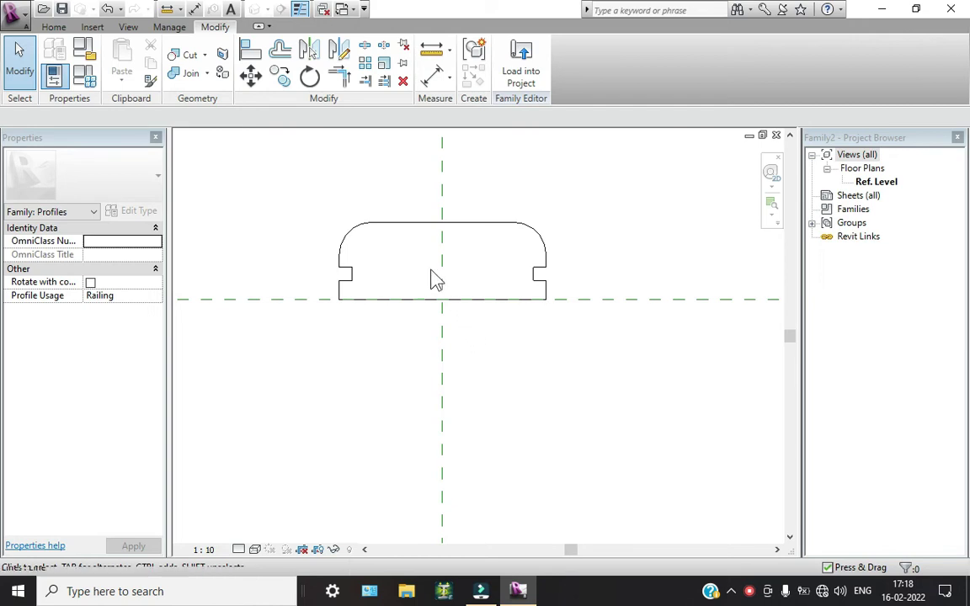
- Create a new family from the Metric Profile-Rail.rft template
{"action": "left_click", "coordinate": [24, 16]}
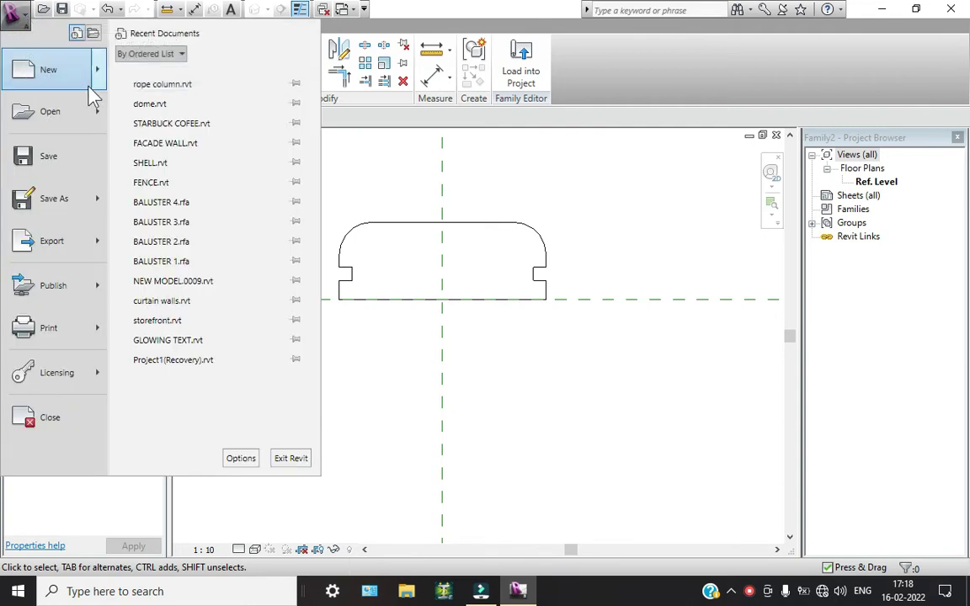
{"action": "mouse_move", "coordinate": [49, 71]}
{"action": "left_click", "coordinate": [176, 125]}
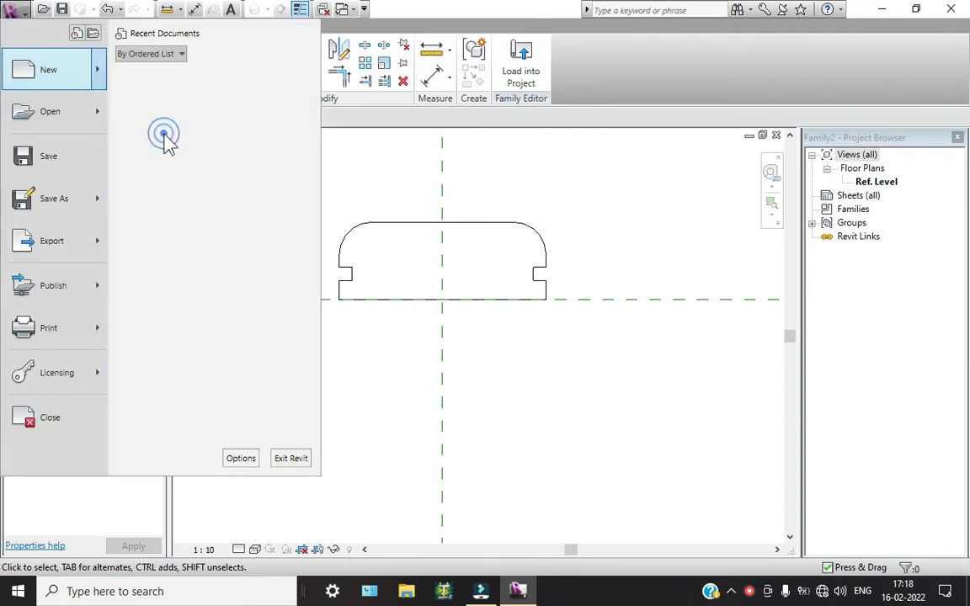
{"action": "scroll", "coordinate": [353, 223], "scroll_direction": "down", "scroll_amount": 2}
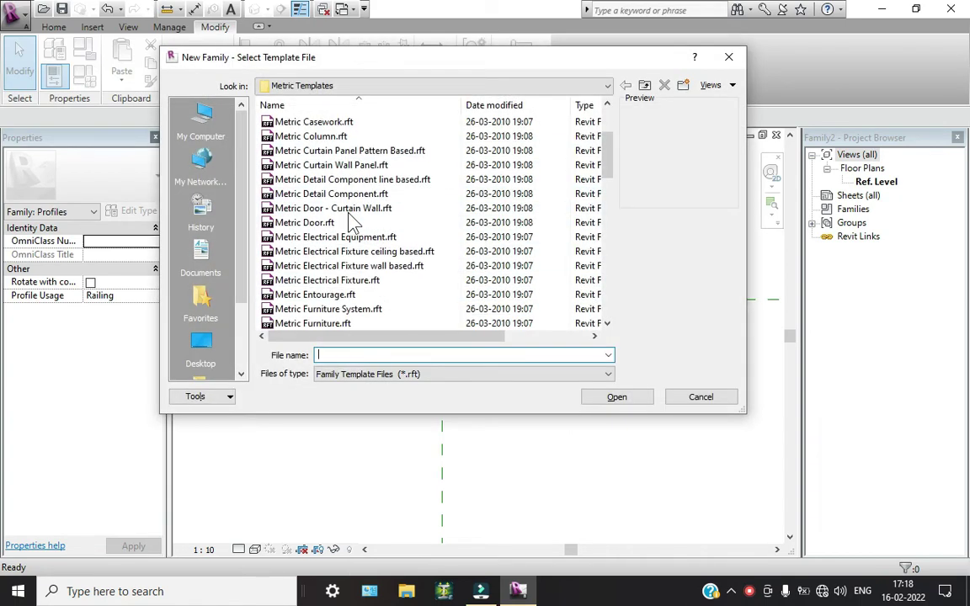
{"action": "scroll", "coordinate": [353, 223], "scroll_direction": "down", "scroll_amount": 4}
{"action": "scroll", "coordinate": [352, 223], "scroll_direction": "down", "scroll_amount": 2}
{"action": "scroll", "coordinate": [352, 220], "scroll_direction": "down", "scroll_amount": 2}
{"action": "scroll", "coordinate": [350, 219], "scroll_direction": "down", "scroll_amount": 2}
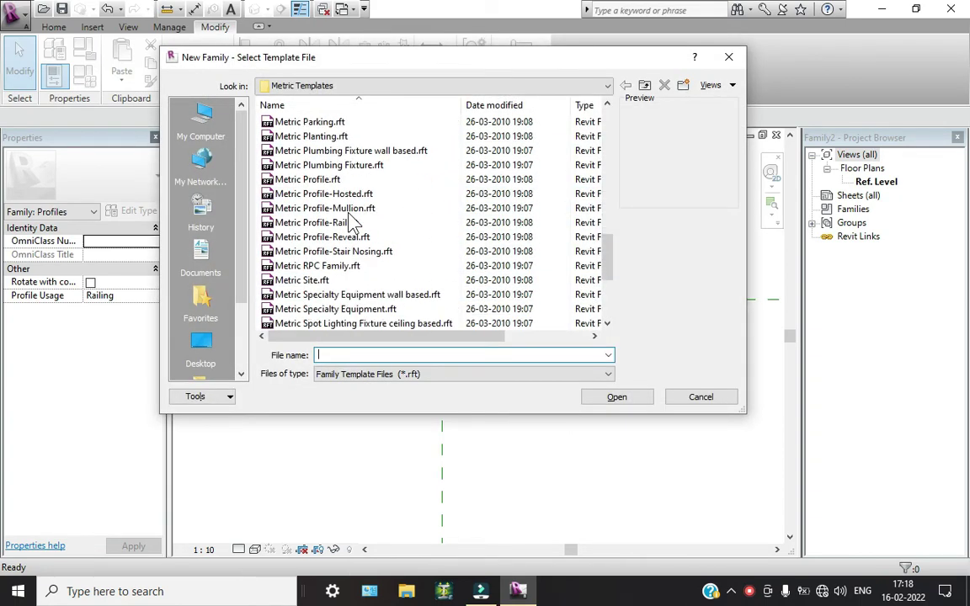
{"action": "left_click", "coordinate": [335, 223]}
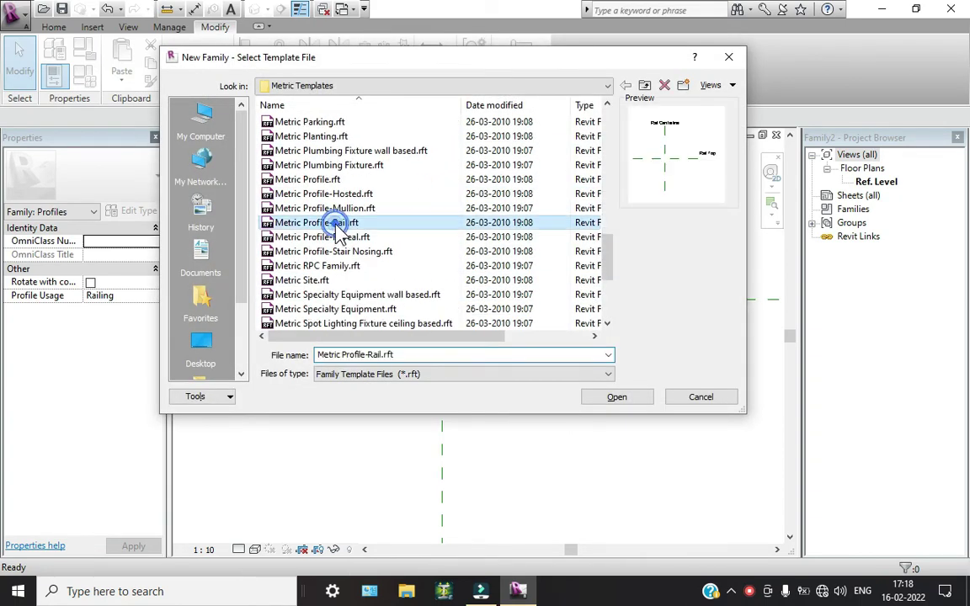
{"action": "left_click", "coordinate": [626, 402]}
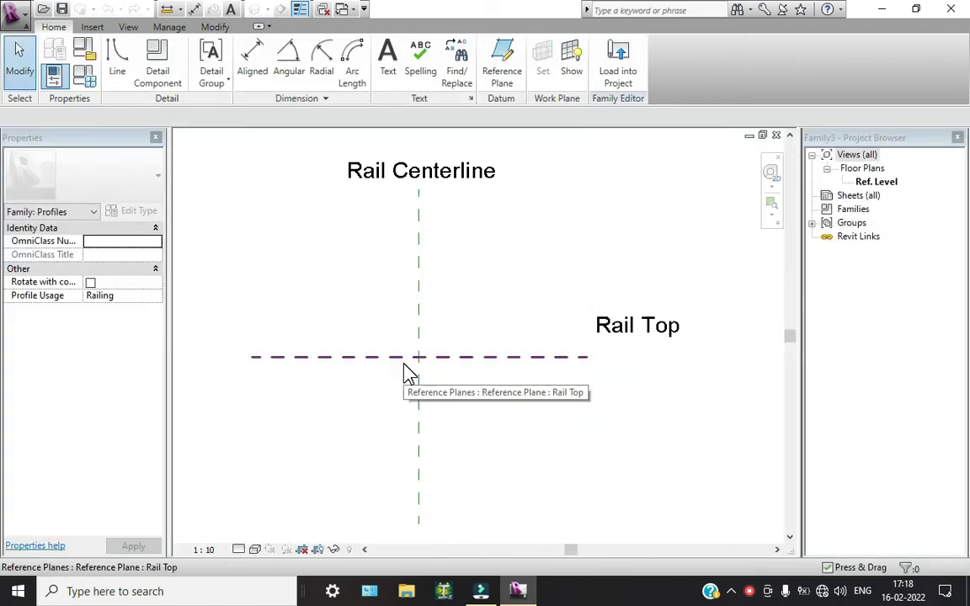
- Set length units to Centimeters via UN, then begin a vertical profile line down from Rail Top
{"action": "left_click", "coordinate": [118, 63]}
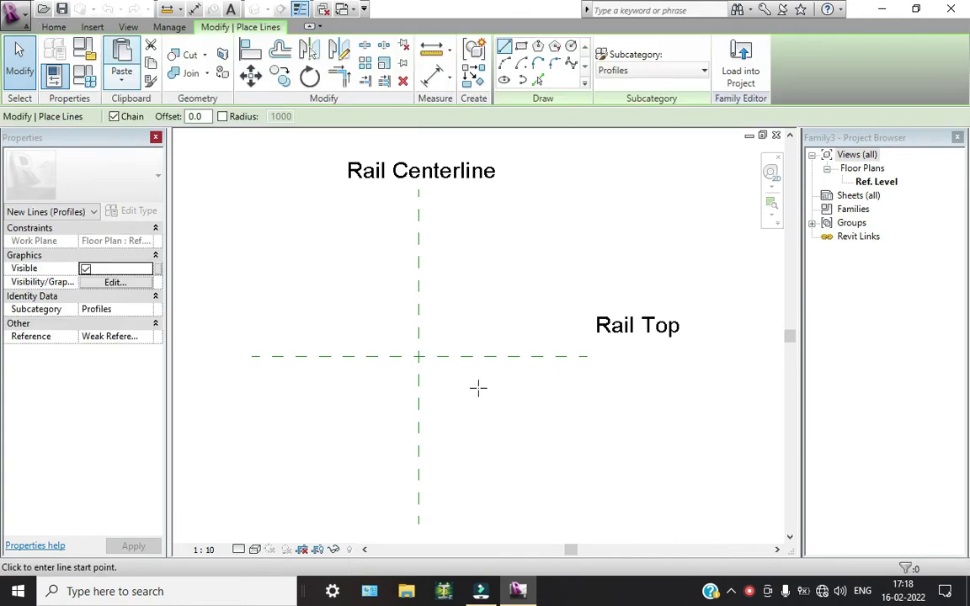
{"action": "scroll", "coordinate": [480, 383], "scroll_direction": "down", "scroll_amount": 2}
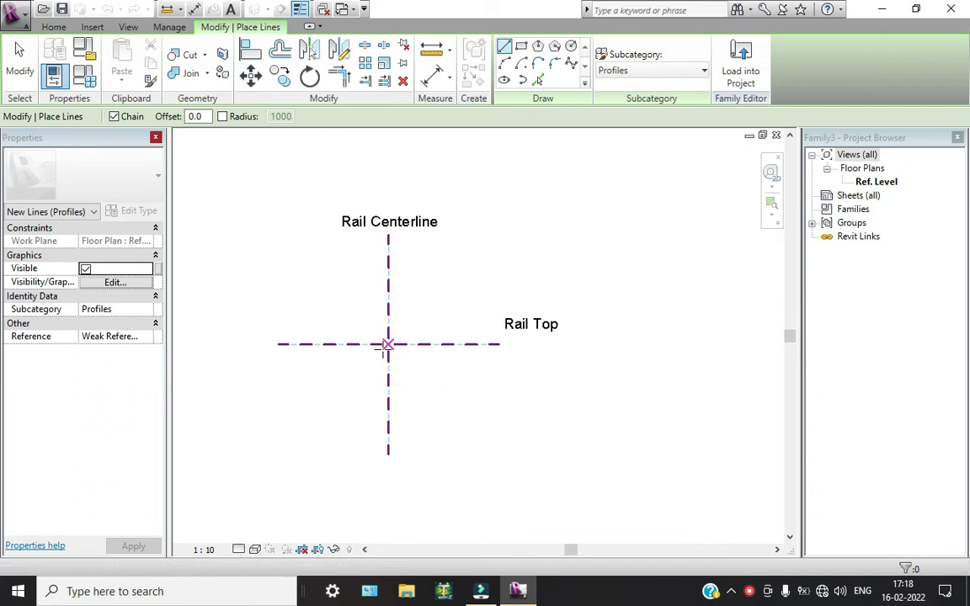
{"action": "key", "text": "u"}
{"action": "key", "text": "n"}
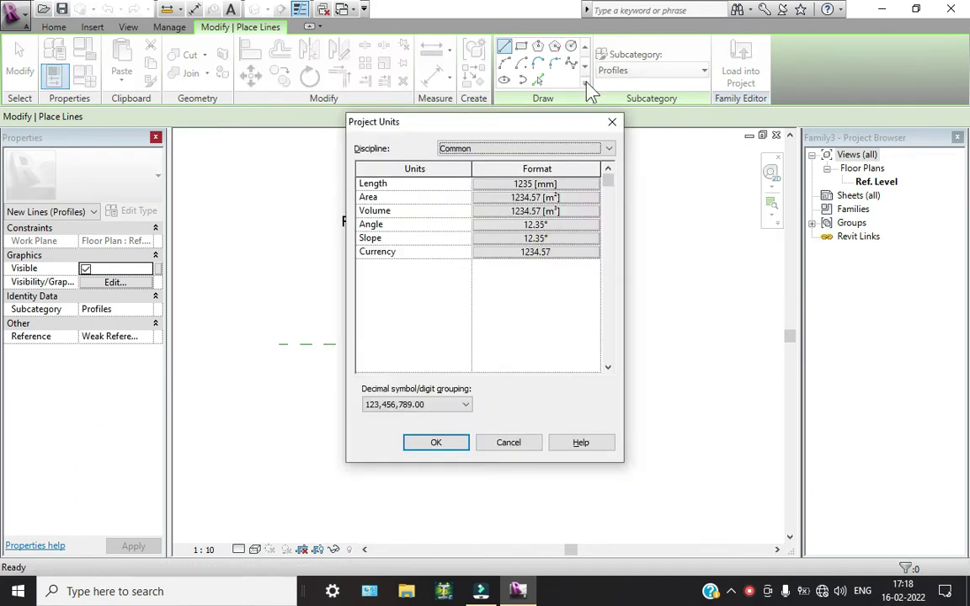
{"action": "left_click", "coordinate": [553, 185]}
{"action": "left_click", "coordinate": [523, 212]}
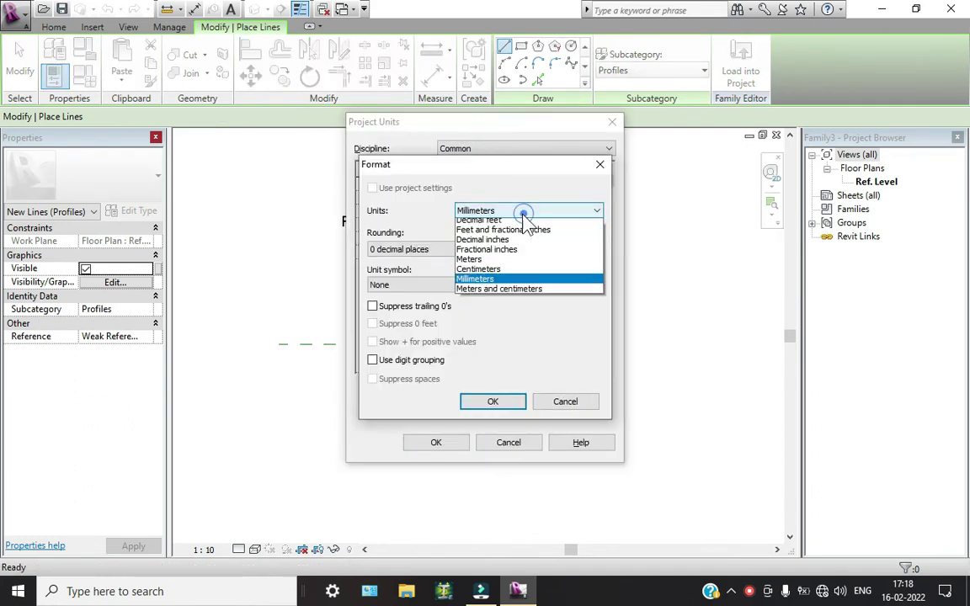
{"action": "left_click", "coordinate": [504, 274]}
{"action": "left_click", "coordinate": [492, 401]}
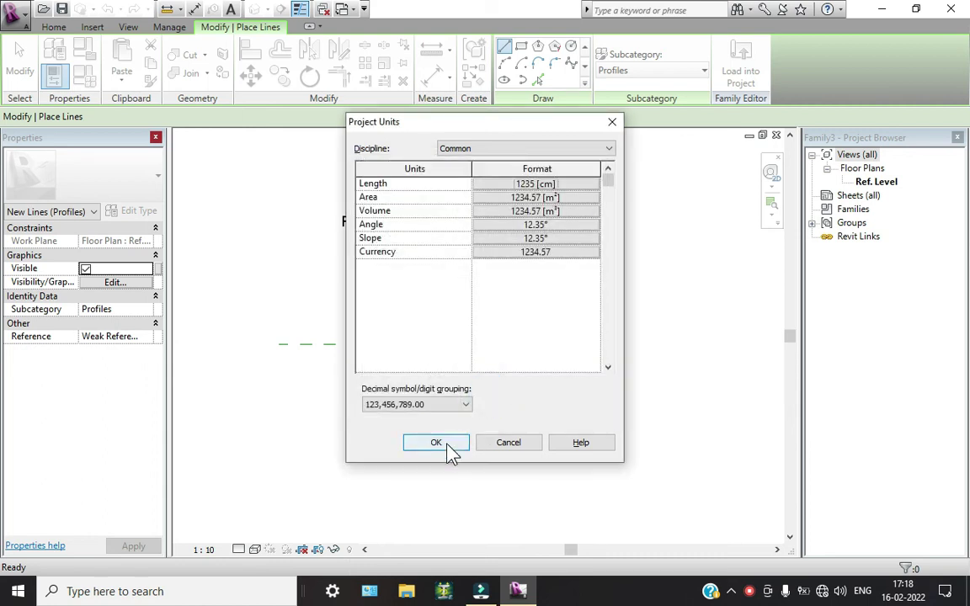
{"action": "left_click", "coordinate": [437, 443]}
{"action": "left_click", "coordinate": [433, 344]}
{"action": "left_click", "coordinate": [434, 434]}
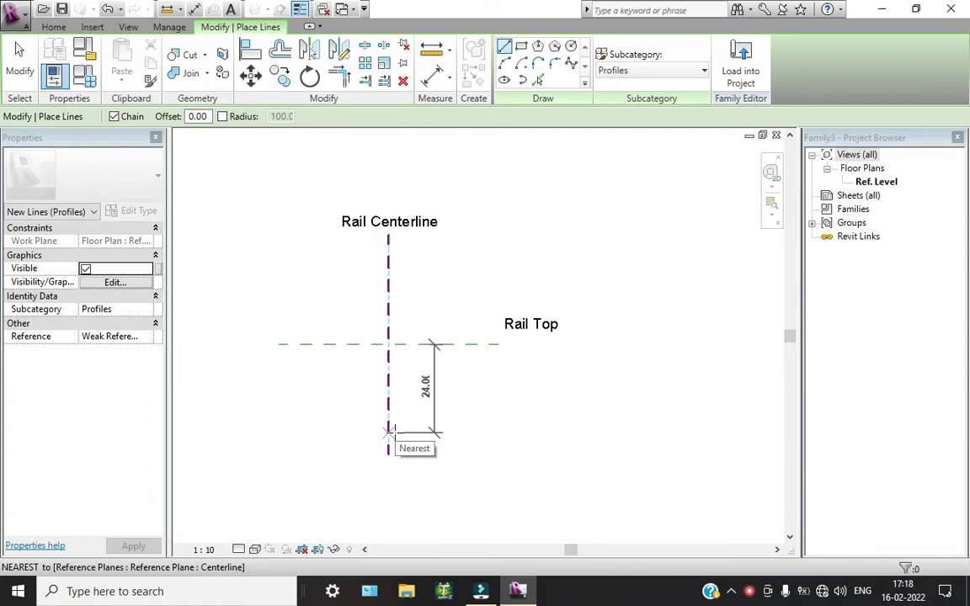
- Replace the stray line with a roughly 14 x 5.5 rectangle hanging from Rail Top
{"action": "key", "text": "ctrl+z"}
{"action": "left_click", "coordinate": [389, 394]}
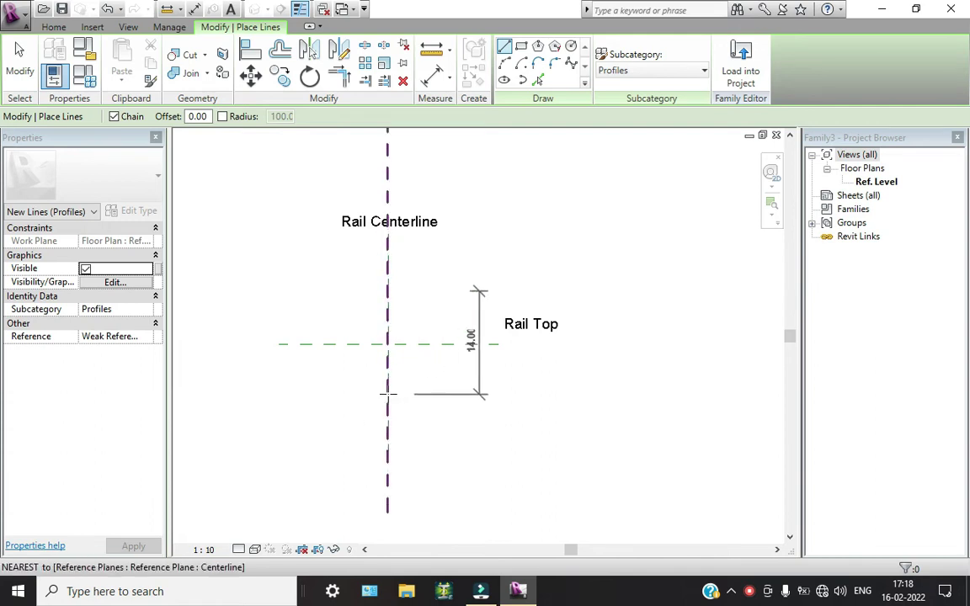
{"action": "key", "text": "Escape"}
{"action": "scroll", "coordinate": [388, 396], "scroll_direction": "up", "scroll_amount": 3}
{"action": "left_click", "coordinate": [318, 242]}
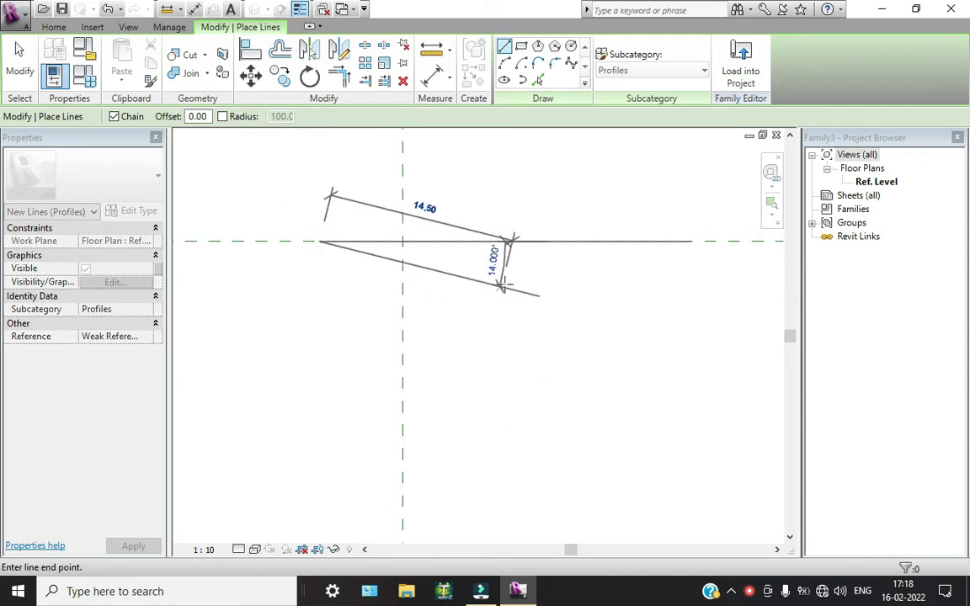
{"action": "left_click", "coordinate": [521, 46]}
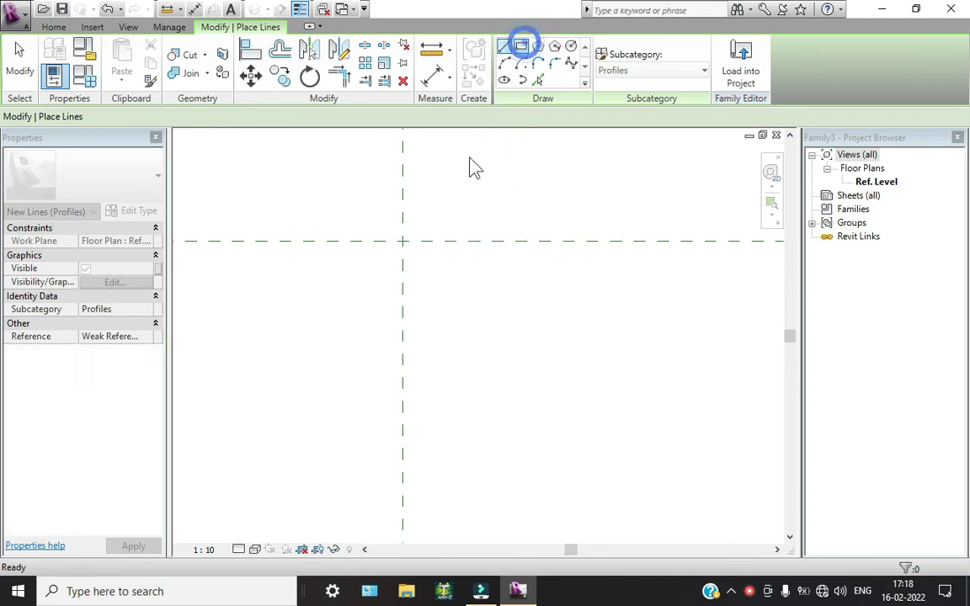
{"action": "left_click", "coordinate": [308, 242]}
{"action": "left_click", "coordinate": [485, 313]}
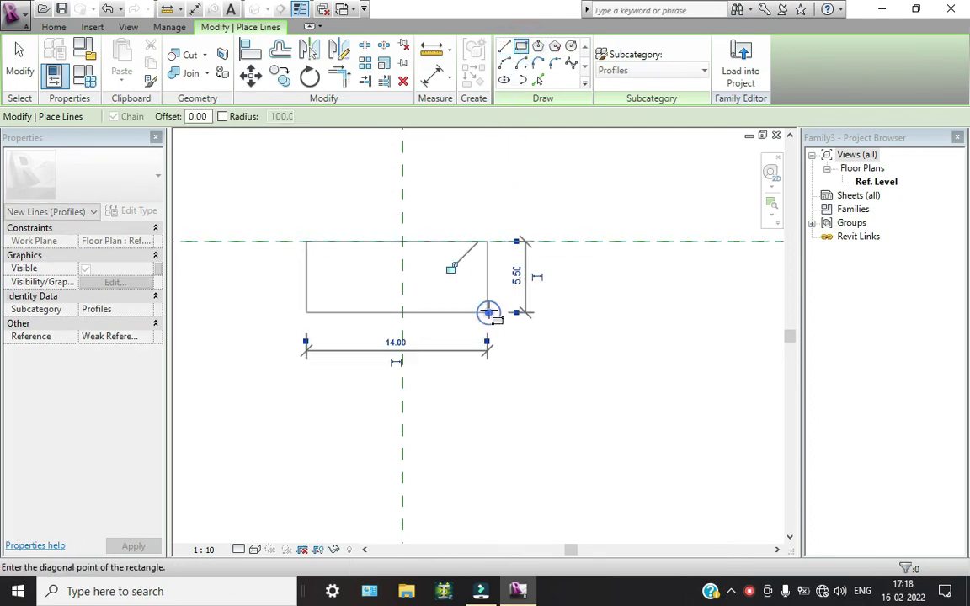
{"action": "left_click", "coordinate": [19, 49]}
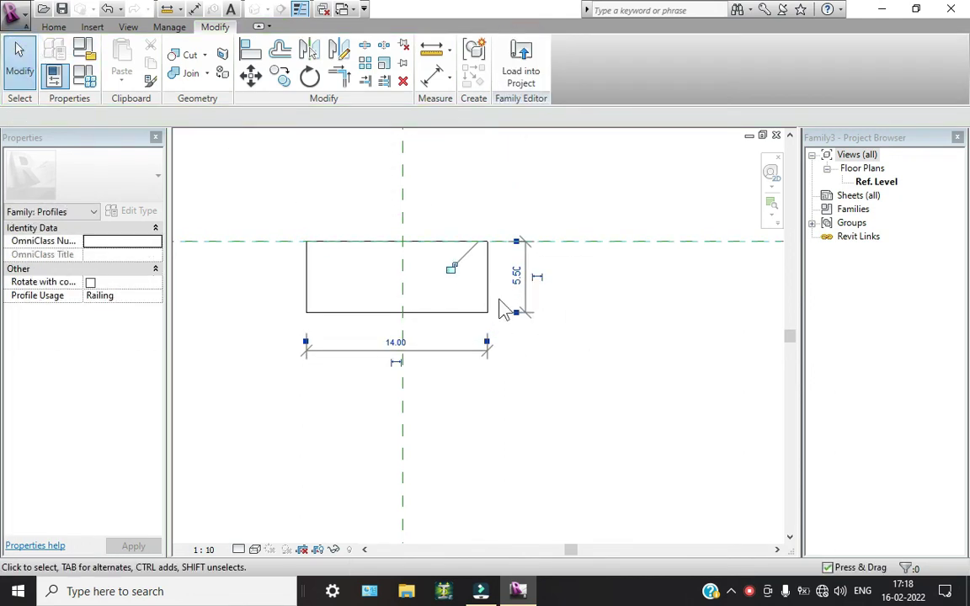
- Place the rectangle's left edge 8 from the centerline reference plane
{"action": "left_click_drag", "start_coordinate": [485, 338], "coordinate": [396, 346]}
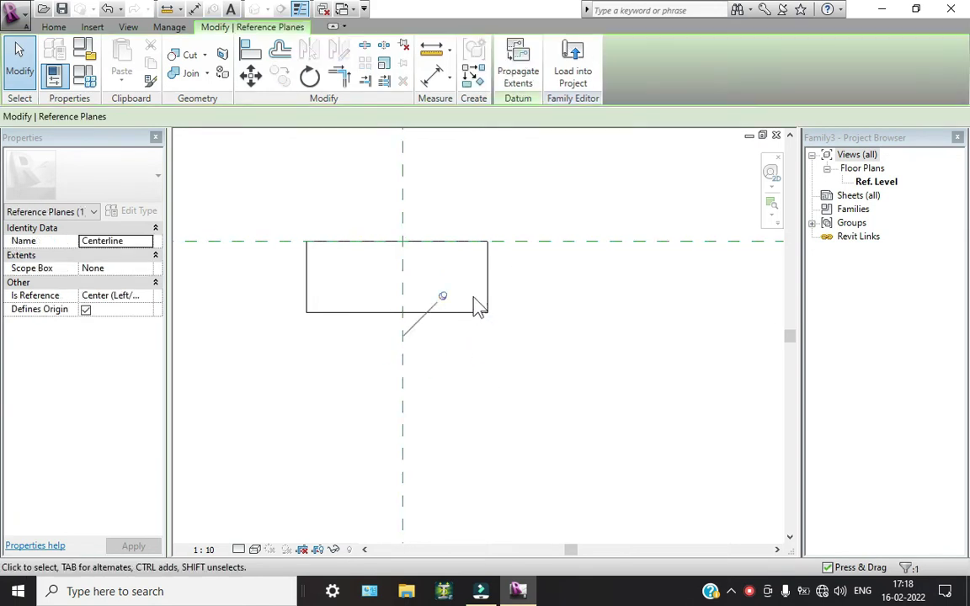
{"action": "left_click", "coordinate": [486, 282]}
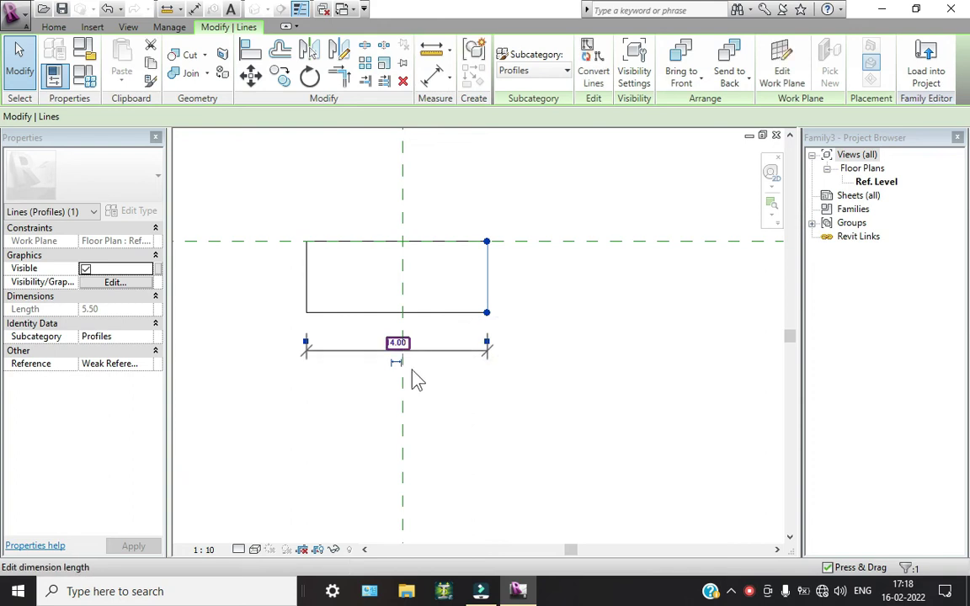
{"action": "left_click", "coordinate": [307, 276]}
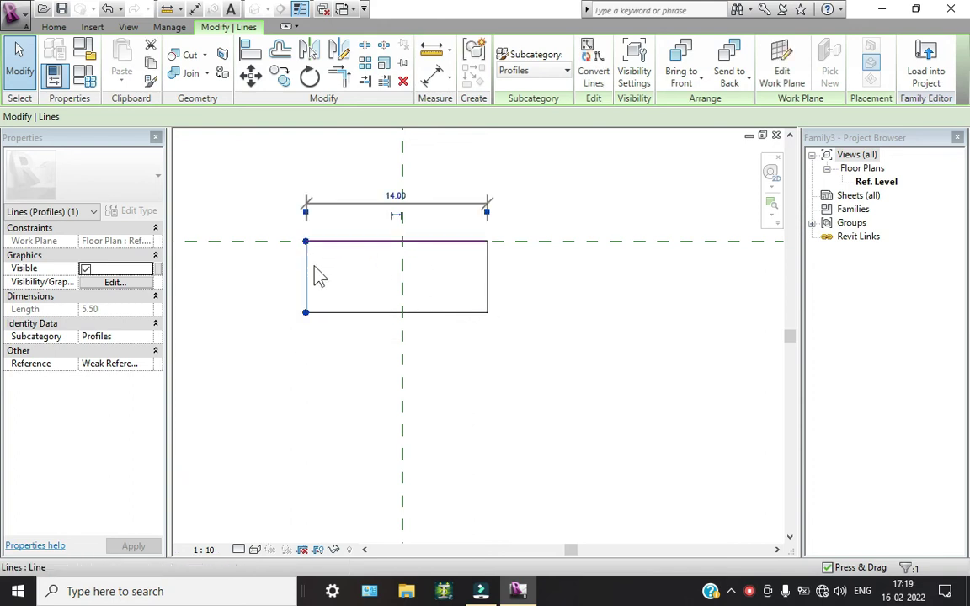
{"action": "left_click_drag", "start_coordinate": [487, 213], "coordinate": [402, 212]}
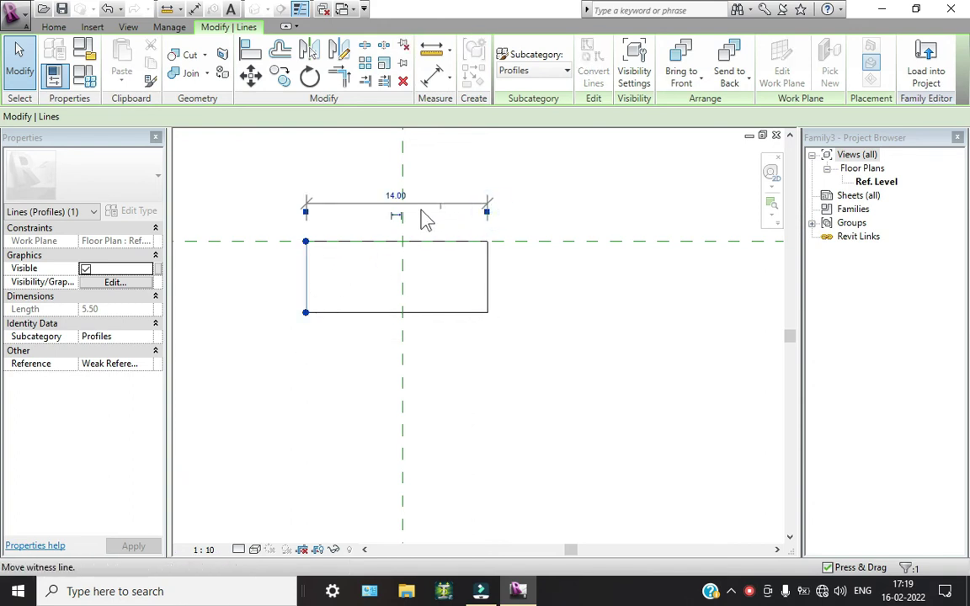
{"action": "left_click", "coordinate": [354, 195]}
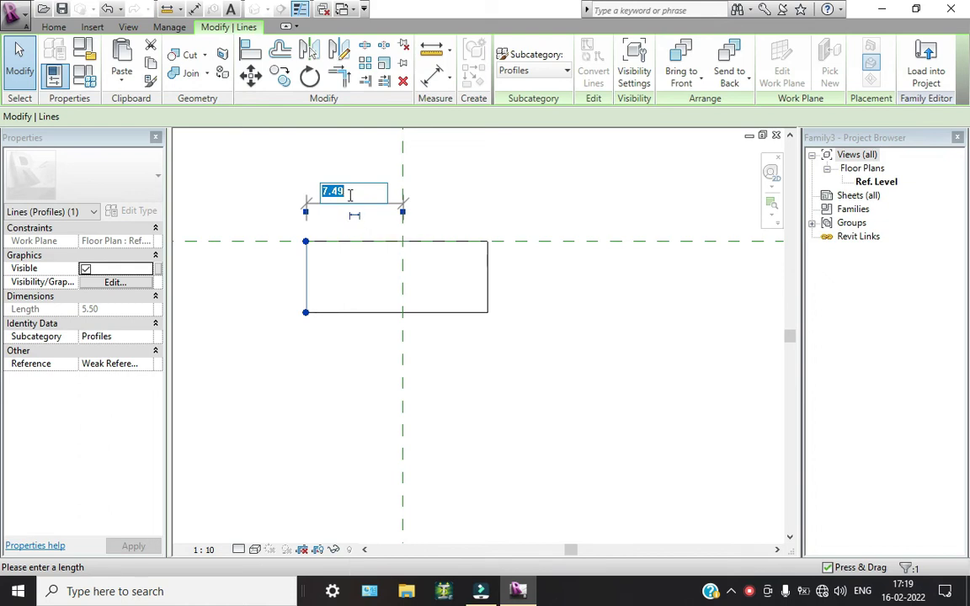
{"action": "type", "text": "8"}
{"action": "key", "text": "Return"}
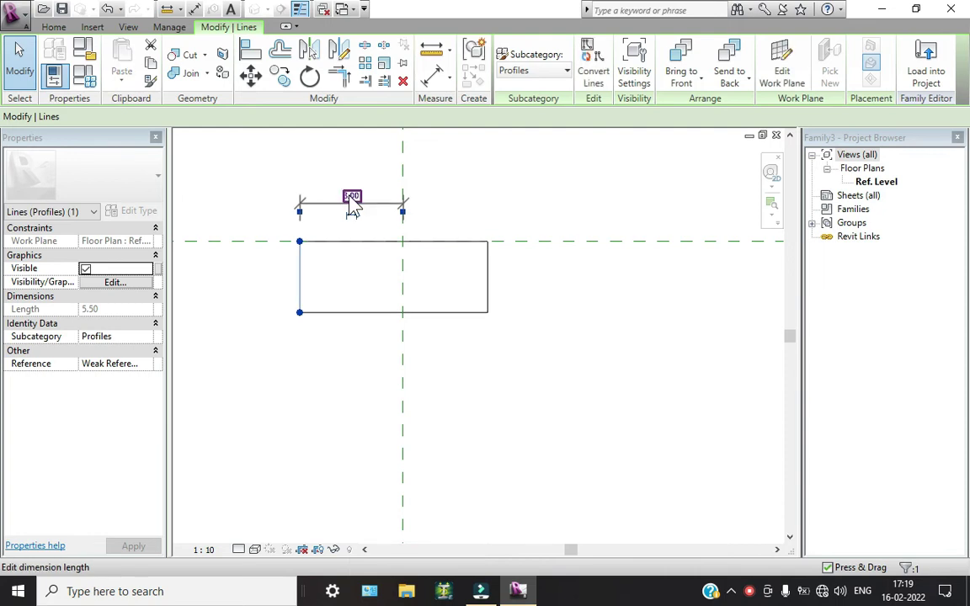
- Set the rectangle's width to 16 and its height to 6
{"action": "left_click", "coordinate": [489, 274]}
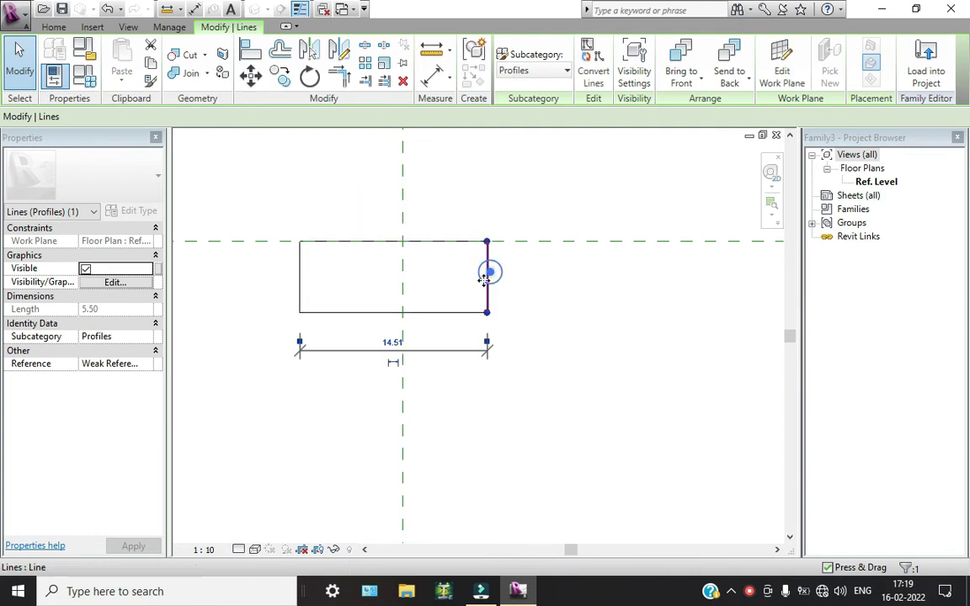
{"action": "left_click", "coordinate": [393, 340]}
{"action": "type", "text": "16"}
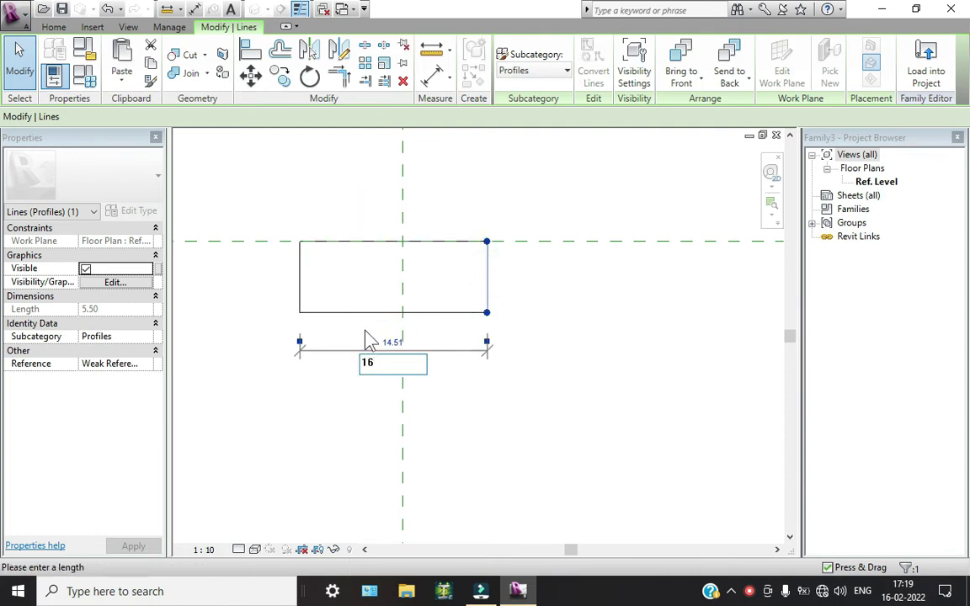
{"action": "key", "text": "Return"}
{"action": "left_click", "coordinate": [649, 364]}
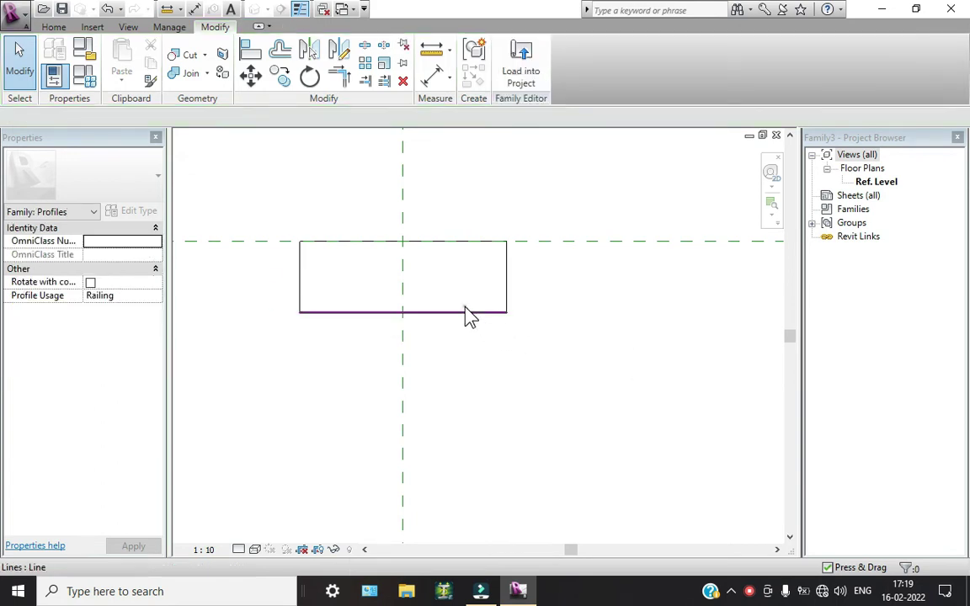
{"action": "left_click", "coordinate": [467, 312]}
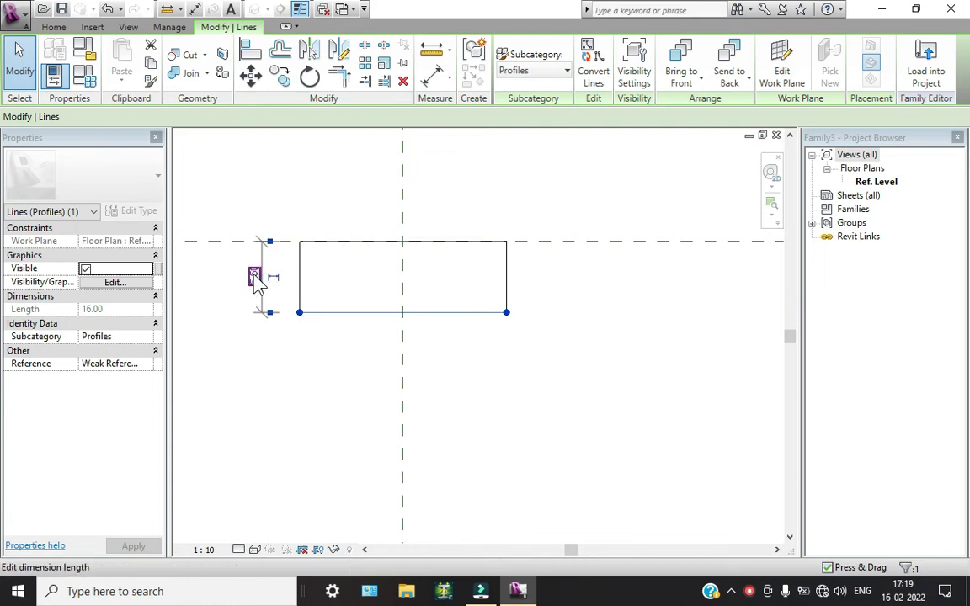
{"action": "left_click", "coordinate": [254, 277]}
{"action": "type", "text": "6"}
{"action": "key", "text": "Return"}
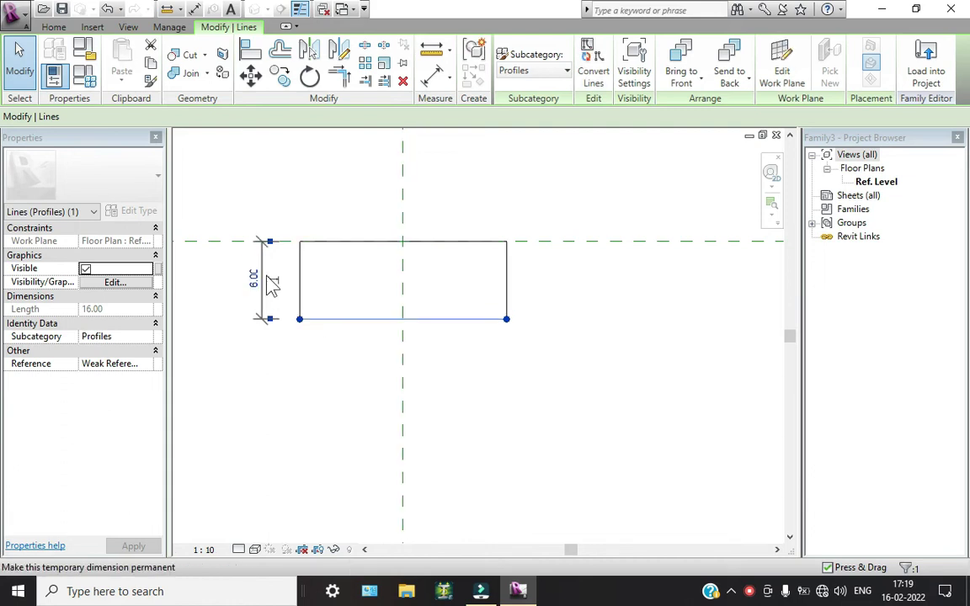
{"action": "left_click", "coordinate": [632, 431]}
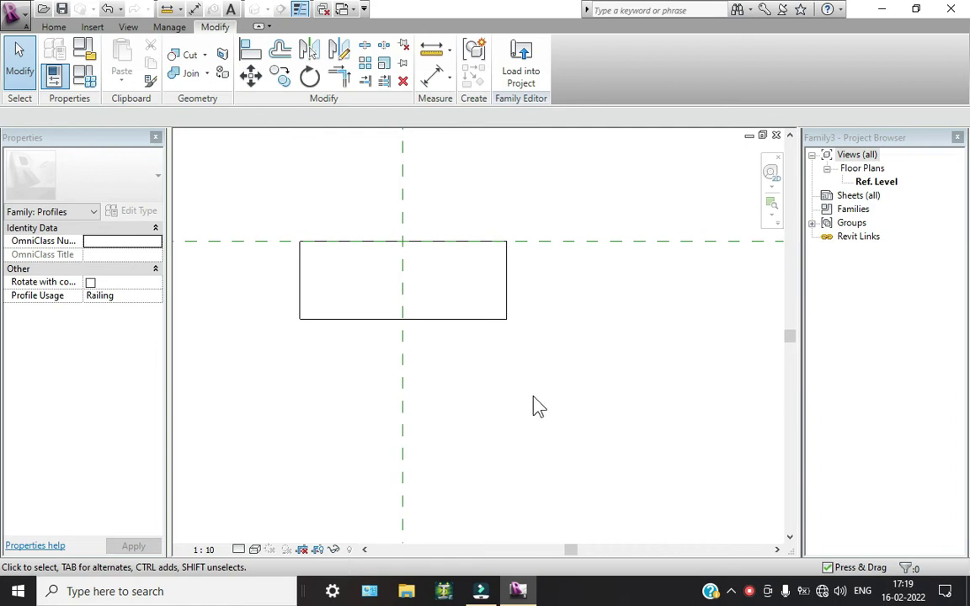
- Round the profile's top-left corner with a Fillet Arc between the top and left edges
{"action": "left_click", "coordinate": [53, 27]}
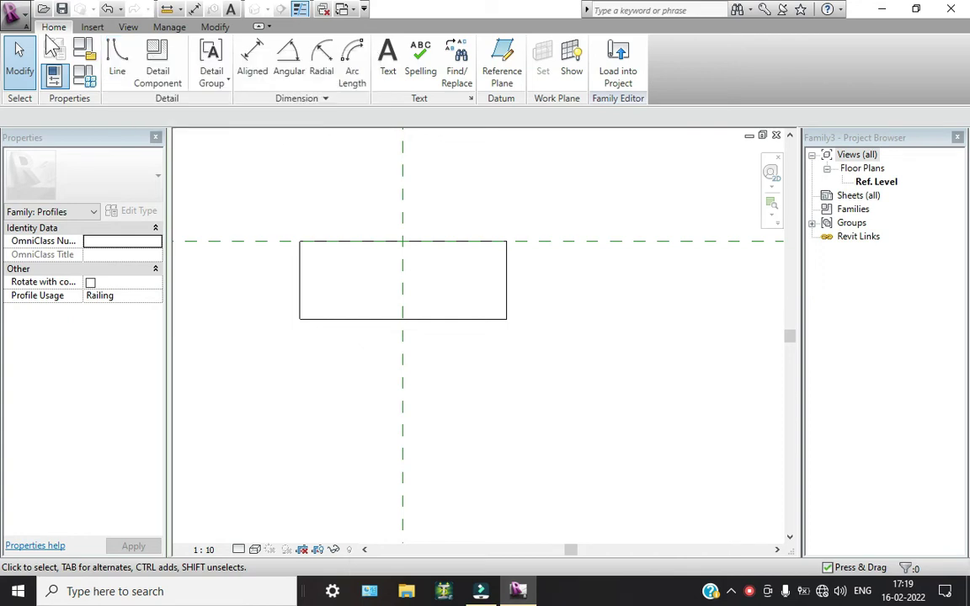
{"action": "left_click", "coordinate": [117, 52]}
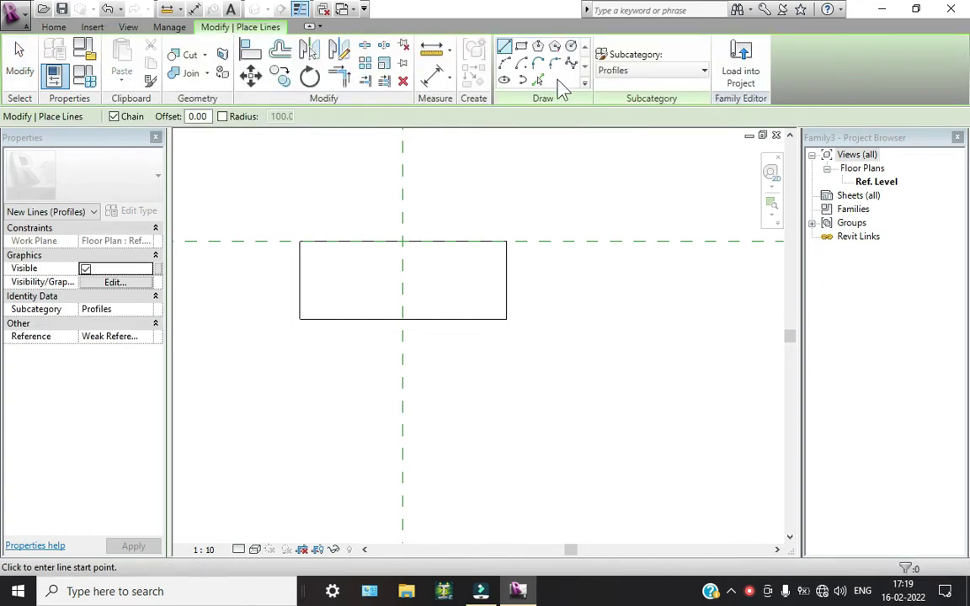
{"action": "left_click", "coordinate": [558, 71]}
{"action": "scroll", "coordinate": [317, 239], "scroll_direction": "up", "scroll_amount": 3}
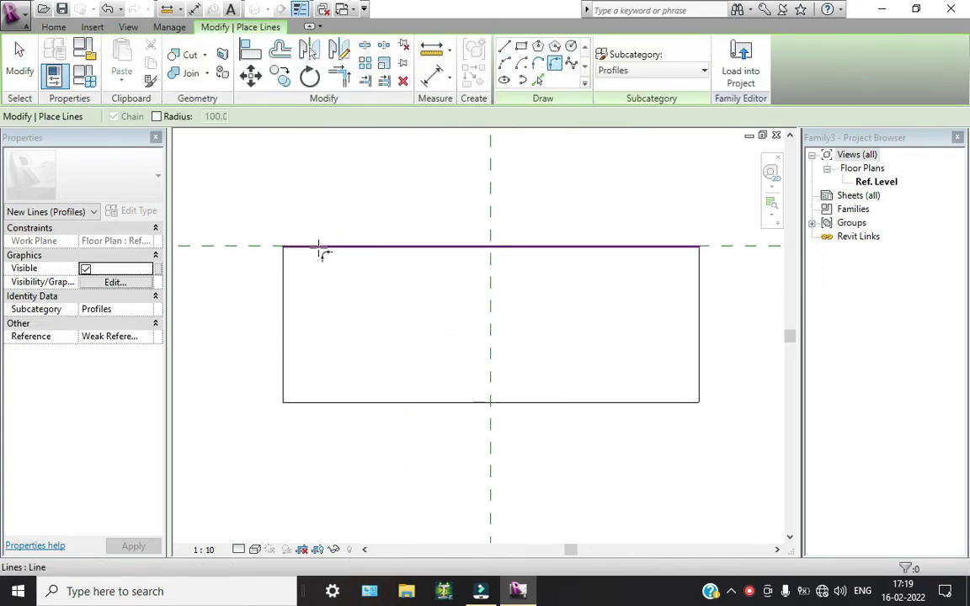
{"action": "left_click", "coordinate": [319, 247]}
{"action": "left_click", "coordinate": [283, 296]}
{"action": "left_click", "coordinate": [335, 297]}
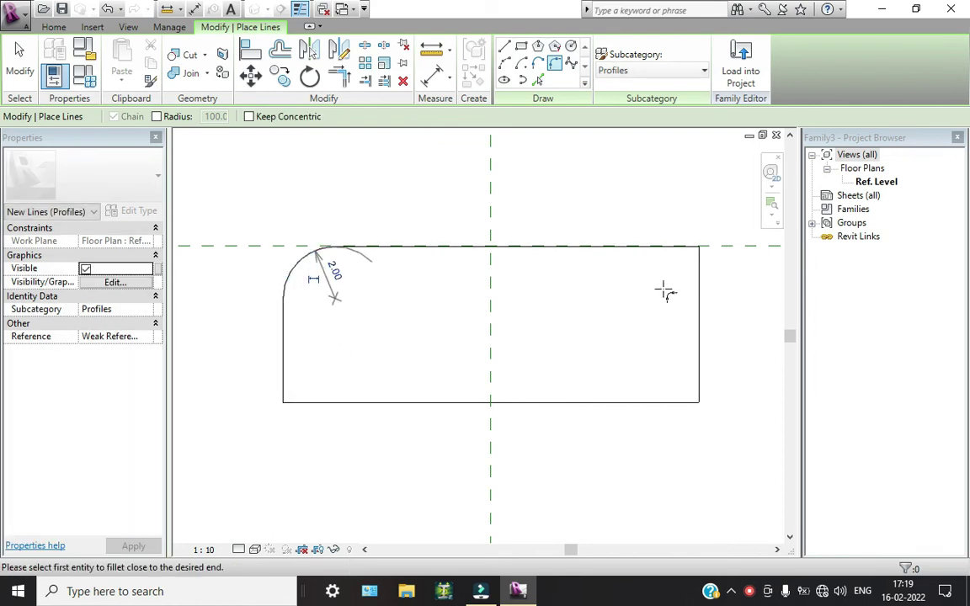
- Round the top-right corner with a 2.00 radius fillet and check the top-left radius
{"action": "left_click", "coordinate": [693, 299]}
{"action": "left_click", "coordinate": [664, 251]}
{"action": "left_click", "coordinate": [680, 263]}
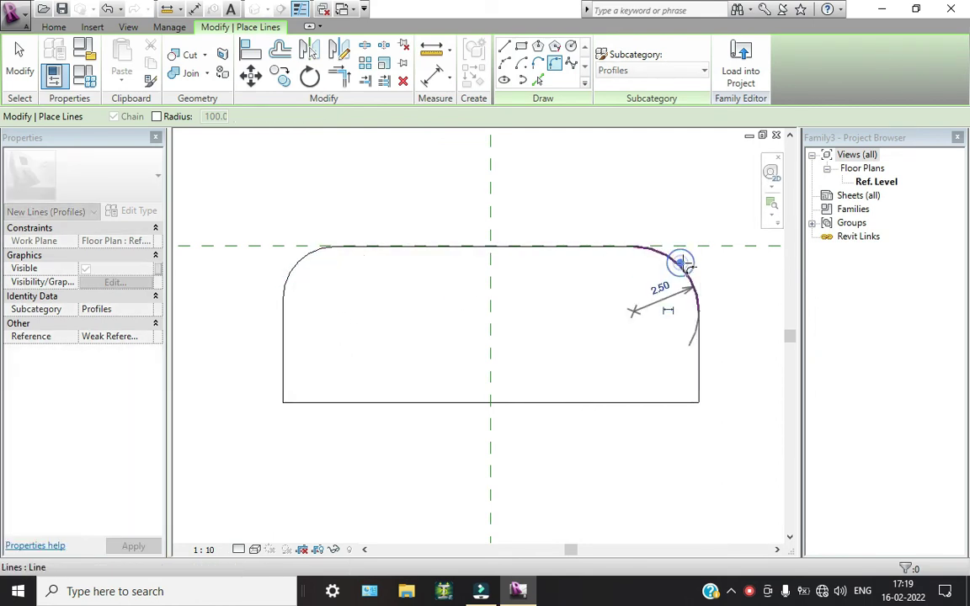
{"action": "left_click", "coordinate": [652, 287]}
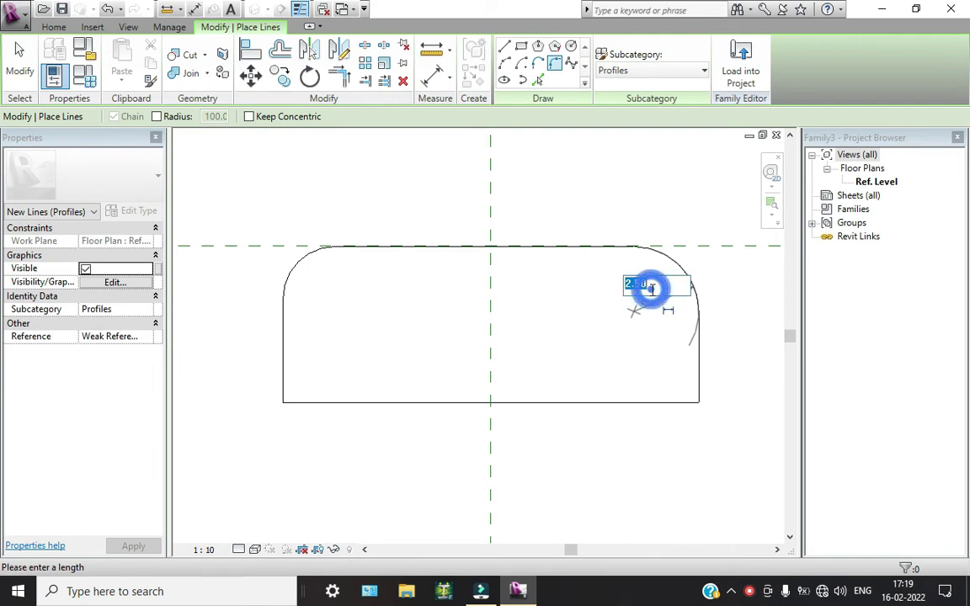
{"action": "type", "text": "2"}
{"action": "key", "text": "Return"}
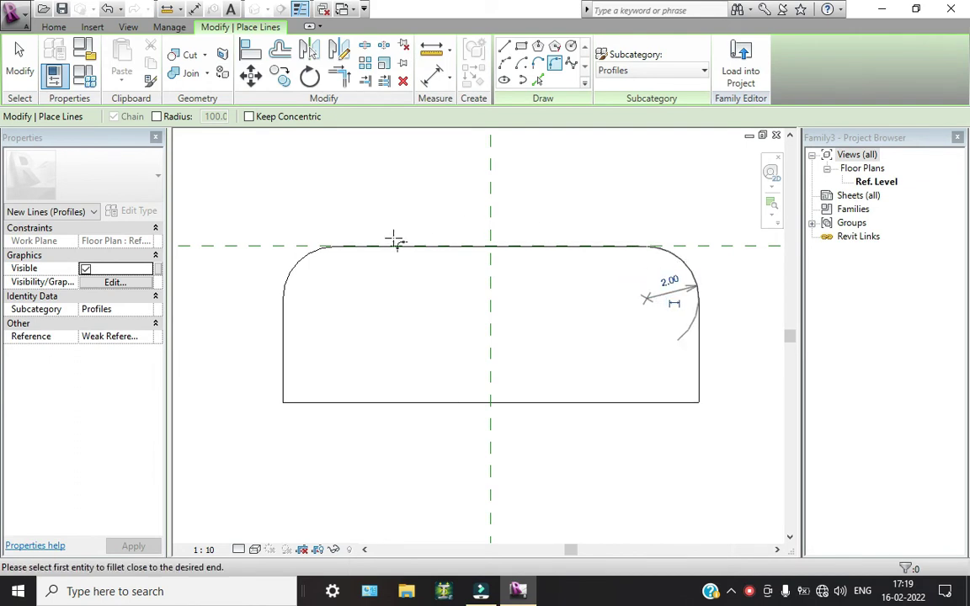
{"action": "left_click", "coordinate": [17, 63]}
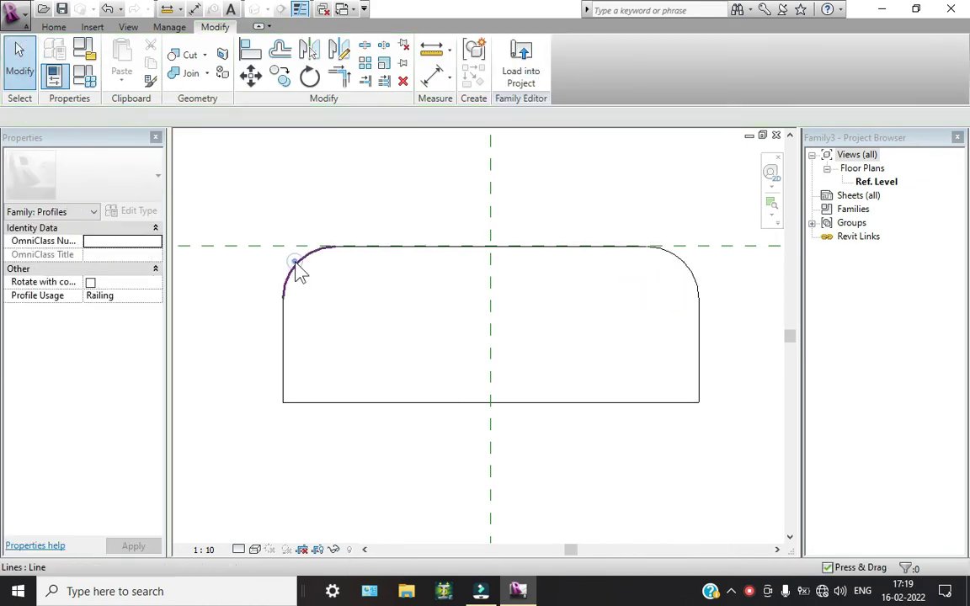
{"action": "left_click", "coordinate": [298, 265]}
{"action": "left_click", "coordinate": [403, 317]}
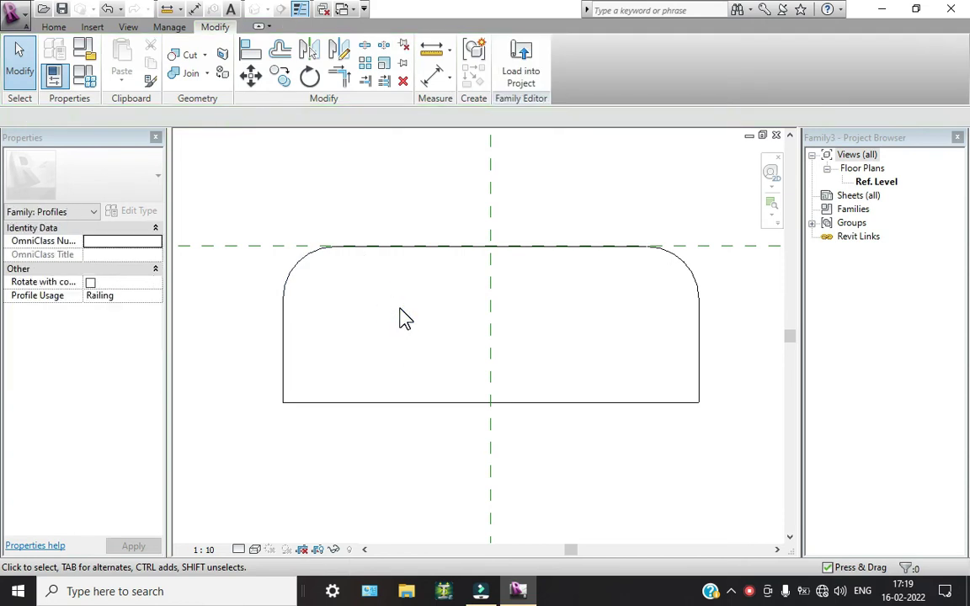
{"action": "scroll", "coordinate": [411, 332], "scroll_direction": "down", "scroll_amount": 1}
{"action": "scroll", "coordinate": [411, 331], "scroll_direction": "down", "scroll_amount": 1}
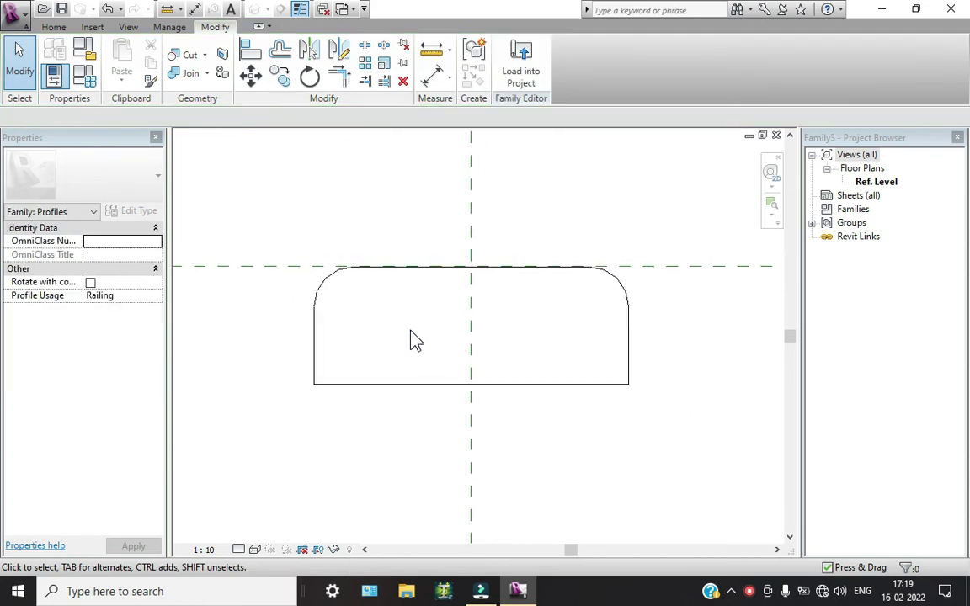
{"action": "scroll", "coordinate": [410, 333], "scroll_direction": "down", "scroll_amount": 2}
{"action": "scroll", "coordinate": [411, 335], "scroll_direction": "down", "scroll_amount": 2}
{"action": "scroll", "coordinate": [411, 334], "scroll_direction": "down", "scroll_amount": 3}
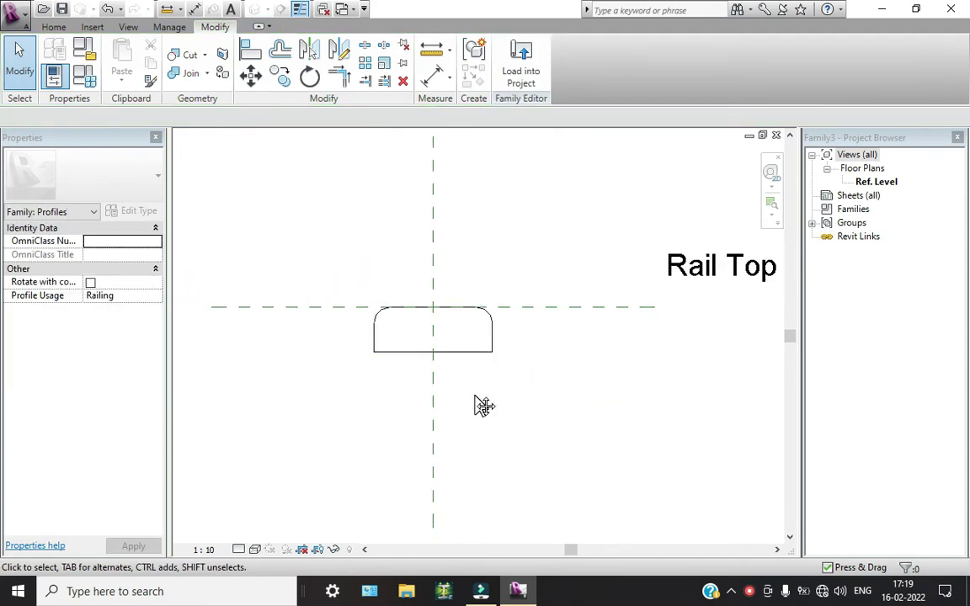
{"action": "middle_click_drag", "start_coordinate": [479, 405], "coordinate": [440, 403]}
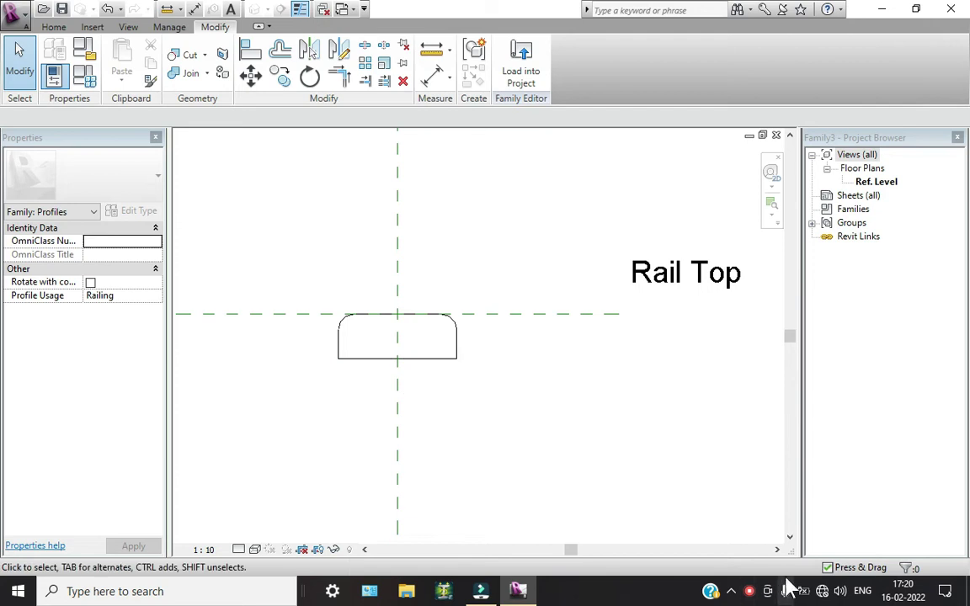
{"action": "left_click", "coordinate": [749, 591]}
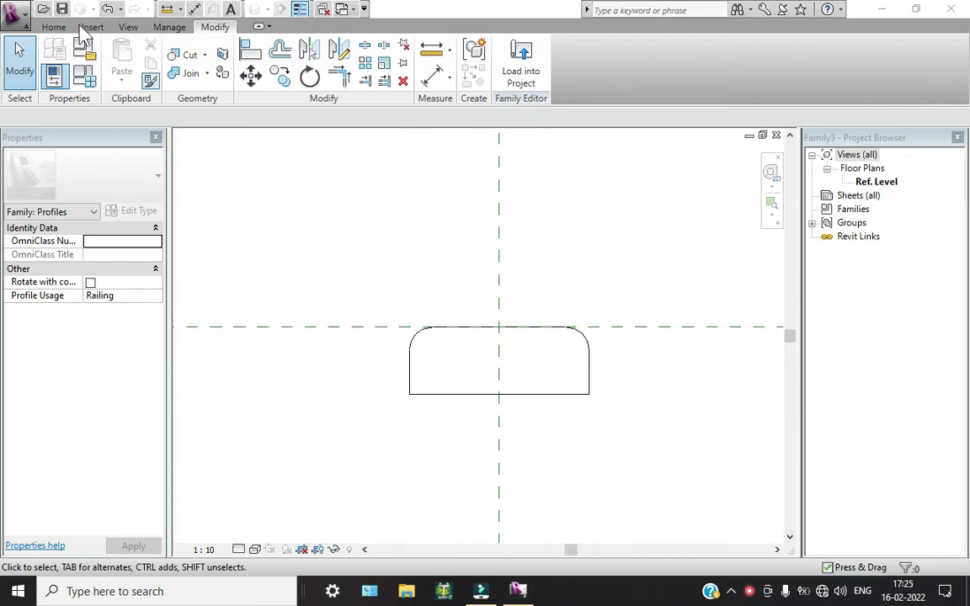
- Create a new project from the application menu
{"action": "left_click", "coordinate": [20, 17]}
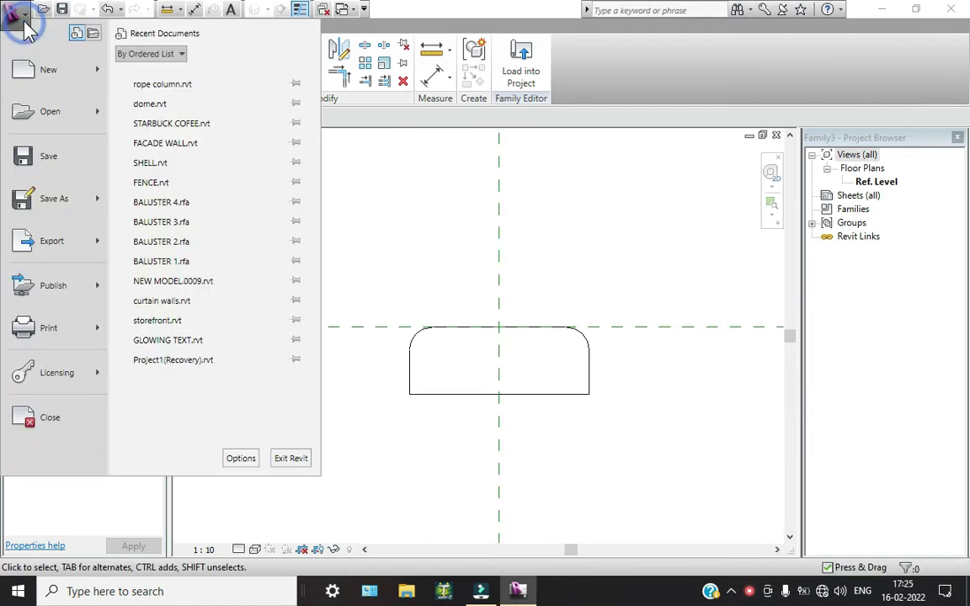
{"action": "mouse_move", "coordinate": [53, 70]}
{"action": "left_click", "coordinate": [99, 84]}
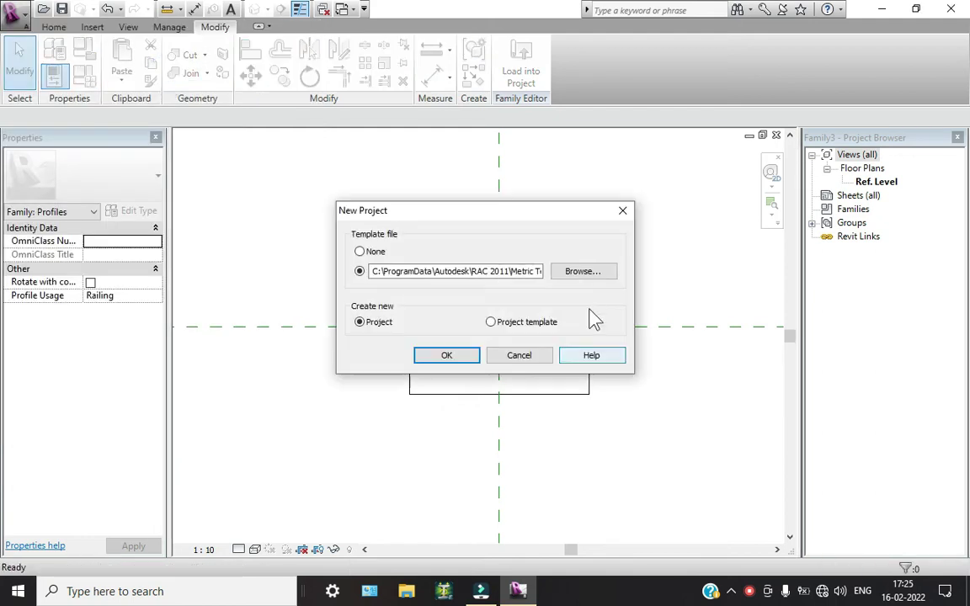
{"action": "left_click", "coordinate": [446, 356]}
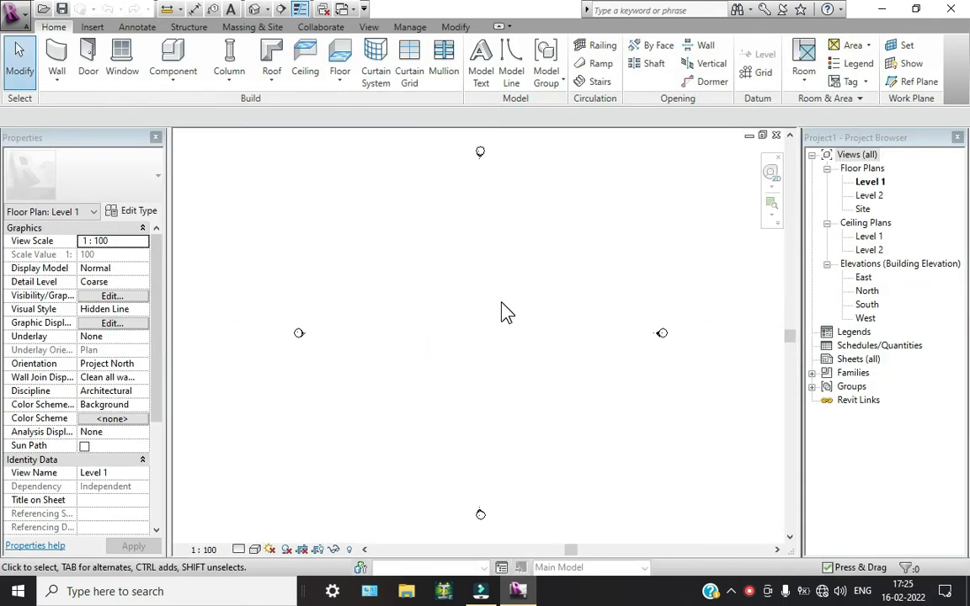
- Set the project's length units to Centimeters via the UN Project Units dialog
{"action": "key", "text": "u"}
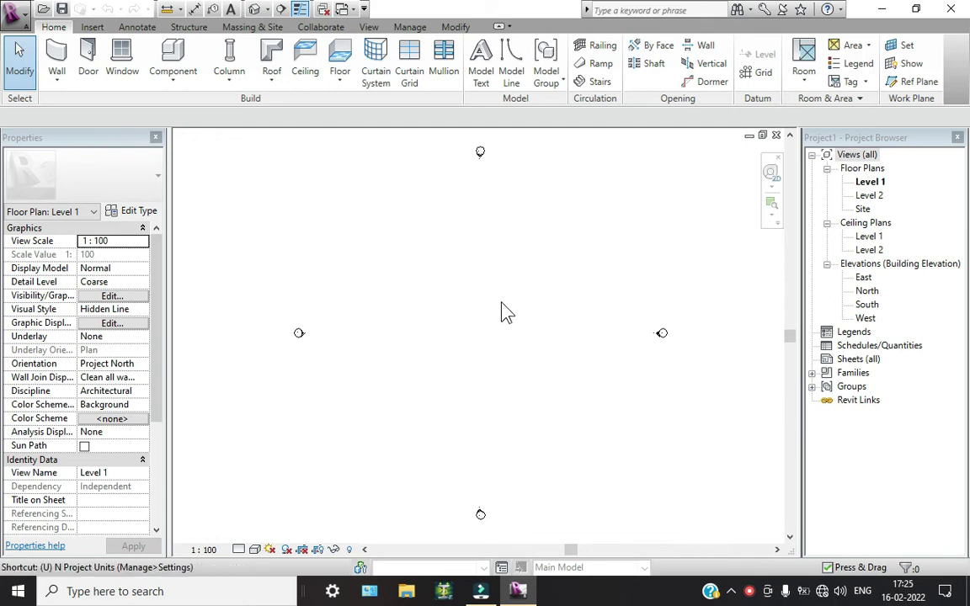
{"action": "key", "text": "n"}
{"action": "left_click", "coordinate": [576, 185]}
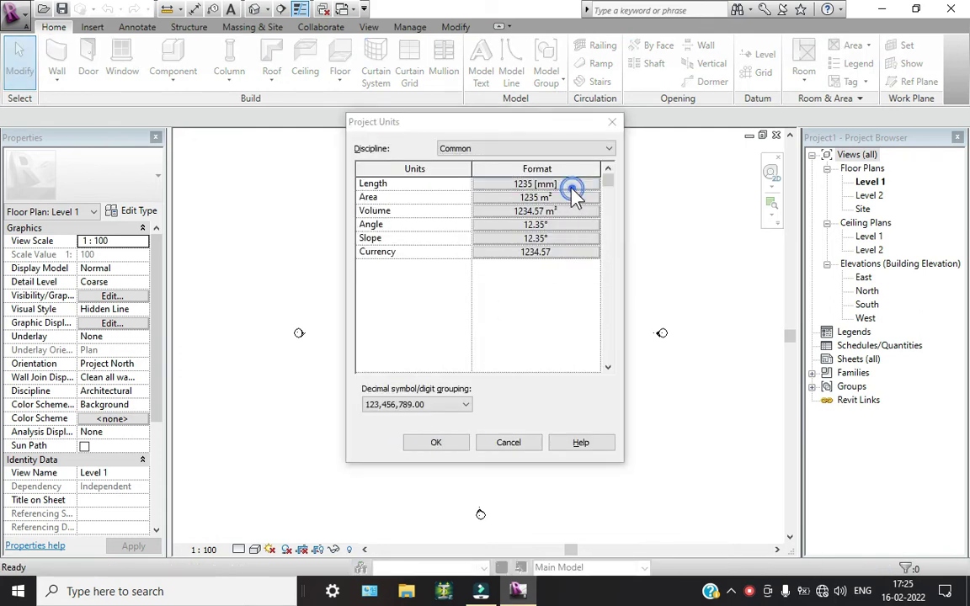
{"action": "left_click", "coordinate": [595, 210]}
{"action": "left_click", "coordinate": [496, 275]}
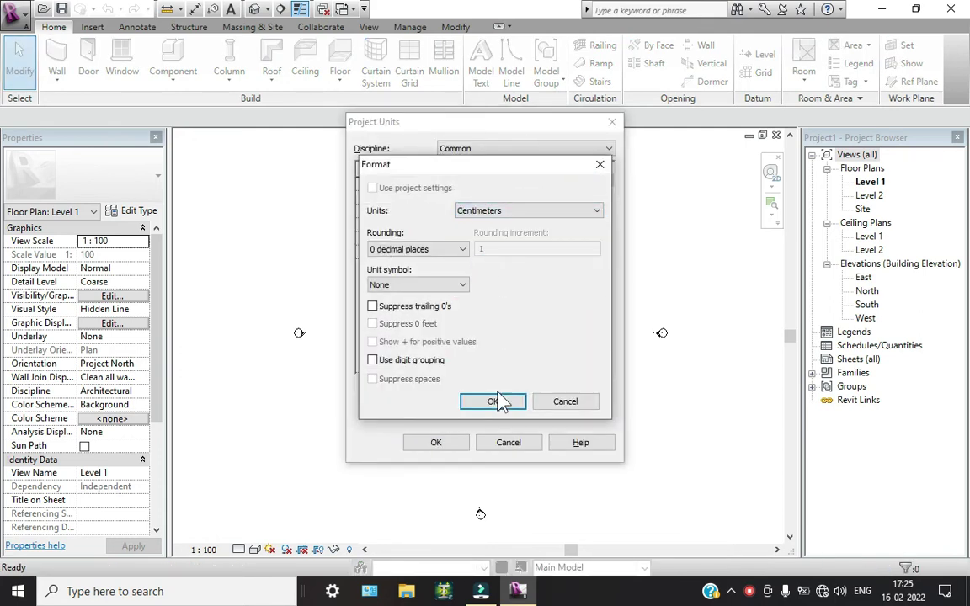
{"action": "left_click", "coordinate": [494, 398]}
{"action": "left_click", "coordinate": [443, 444]}
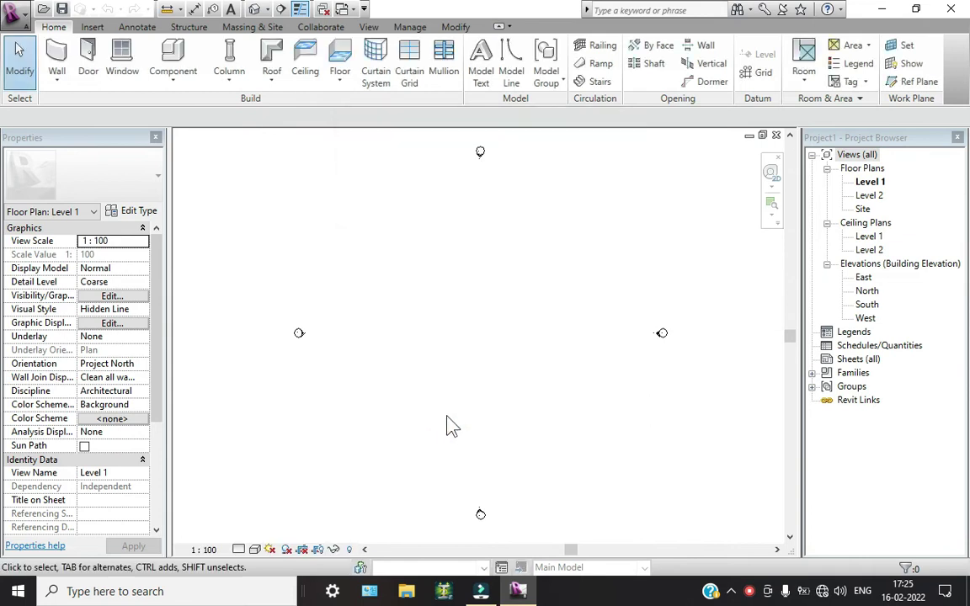
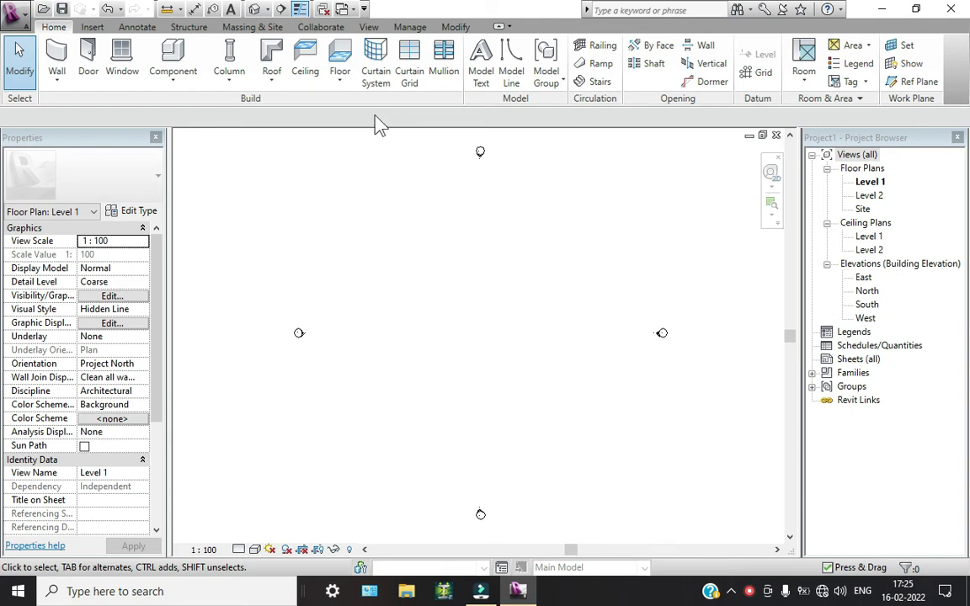
- Show the Switch Windows list of open views: Family1 3D, Family2, Family3 and Project1 Level 1
{"action": "left_click", "coordinate": [345, 11]}
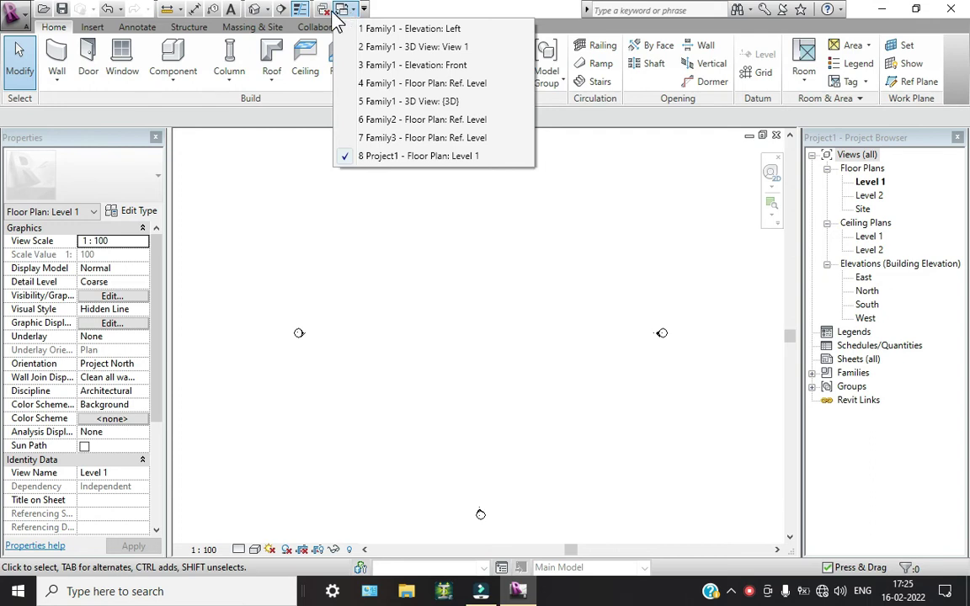
{"action": "left_click", "coordinate": [337, 11]}
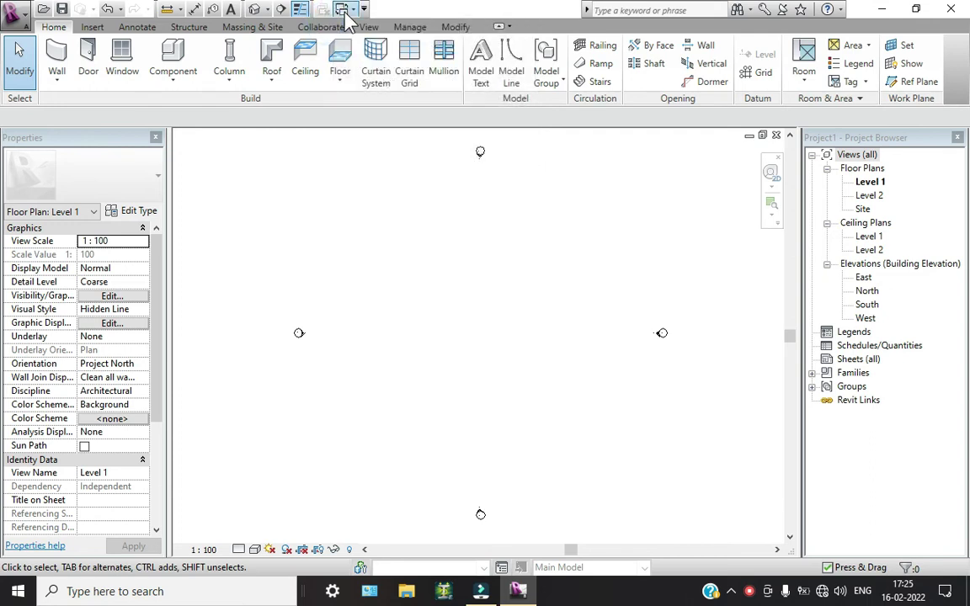
{"action": "left_click", "coordinate": [344, 9]}
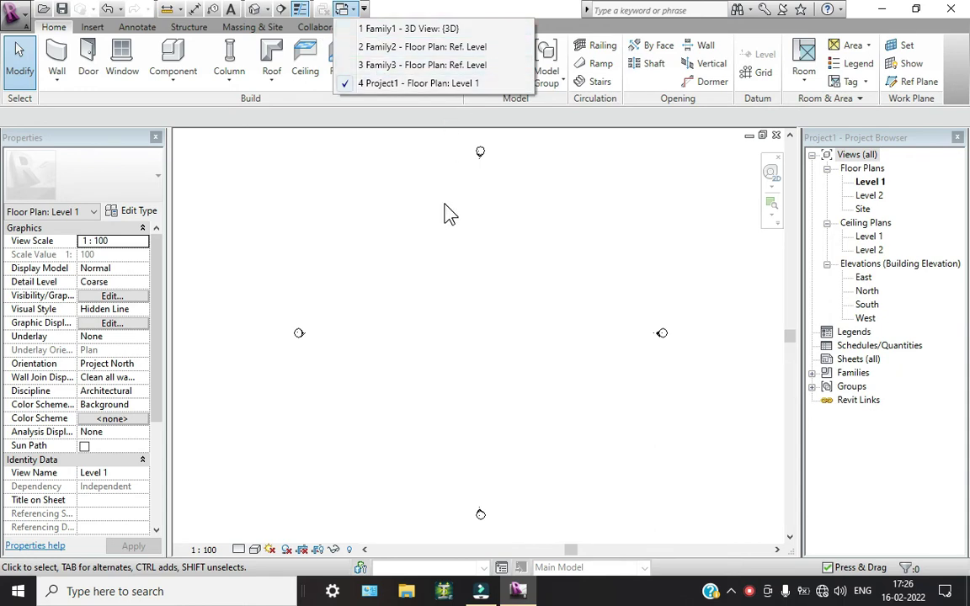
- Save the Family1 baluster as BALUSTER.rfa on the Desktop and load it into Project1
{"action": "left_click", "coordinate": [386, 31]}
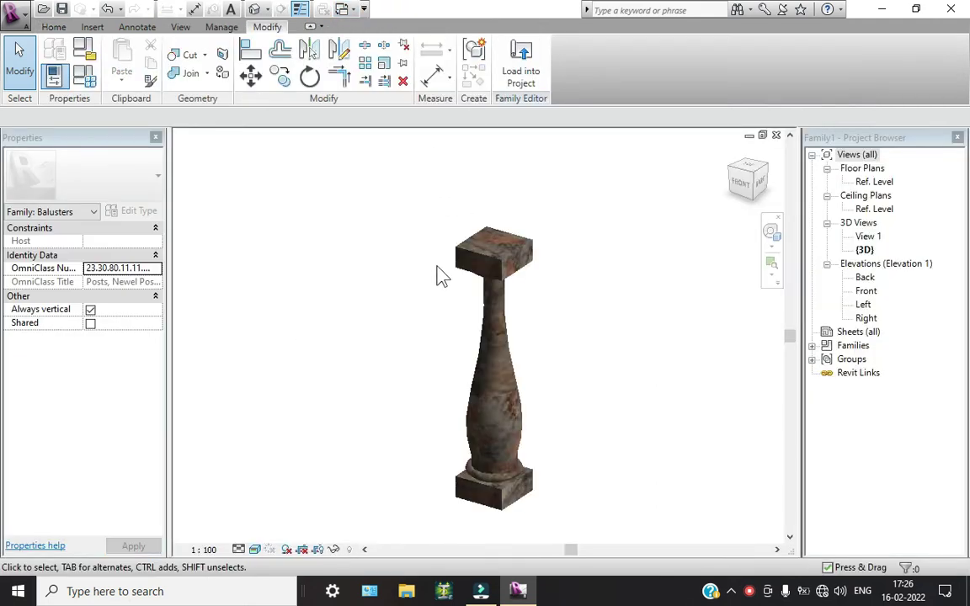
{"action": "left_click", "coordinate": [513, 52]}
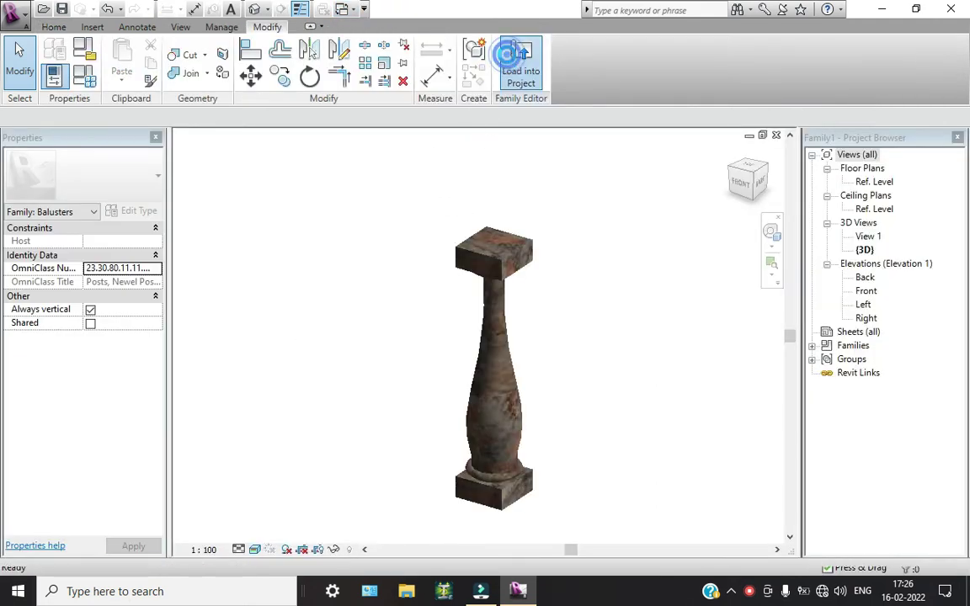
{"action": "left_click", "coordinate": [414, 263]}
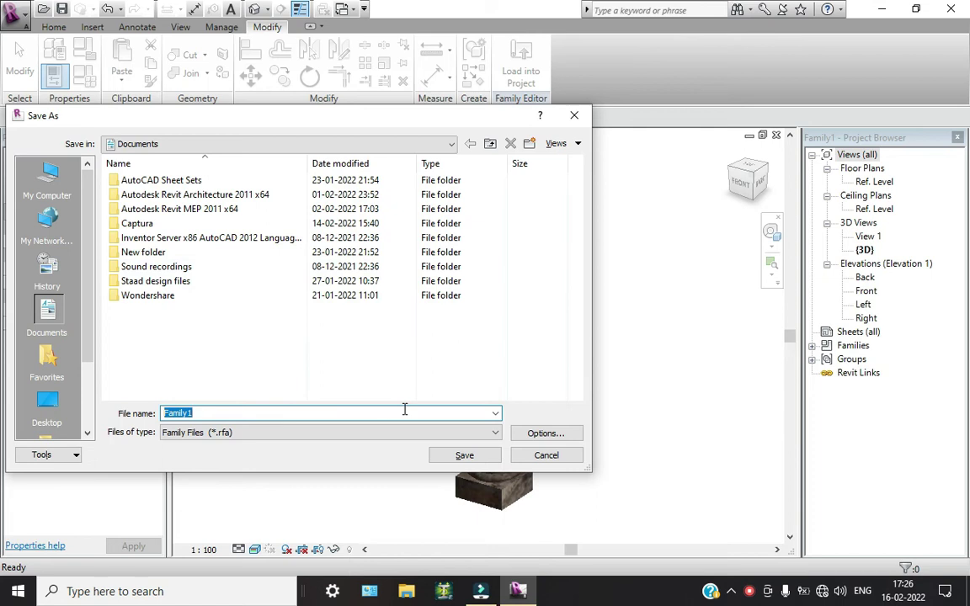
{"action": "left_click", "coordinate": [51, 408]}
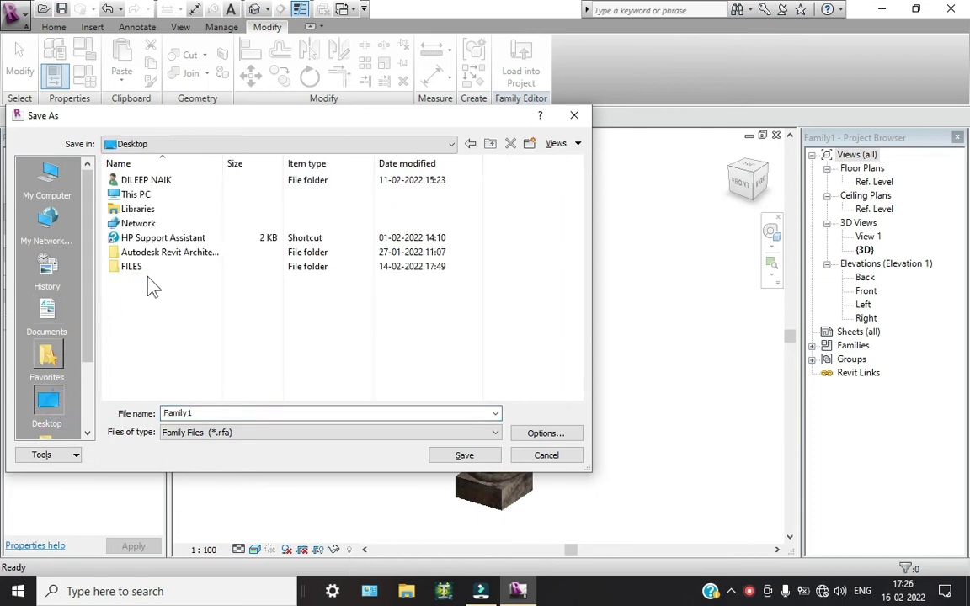
{"action": "double_click", "coordinate": [145, 267]}
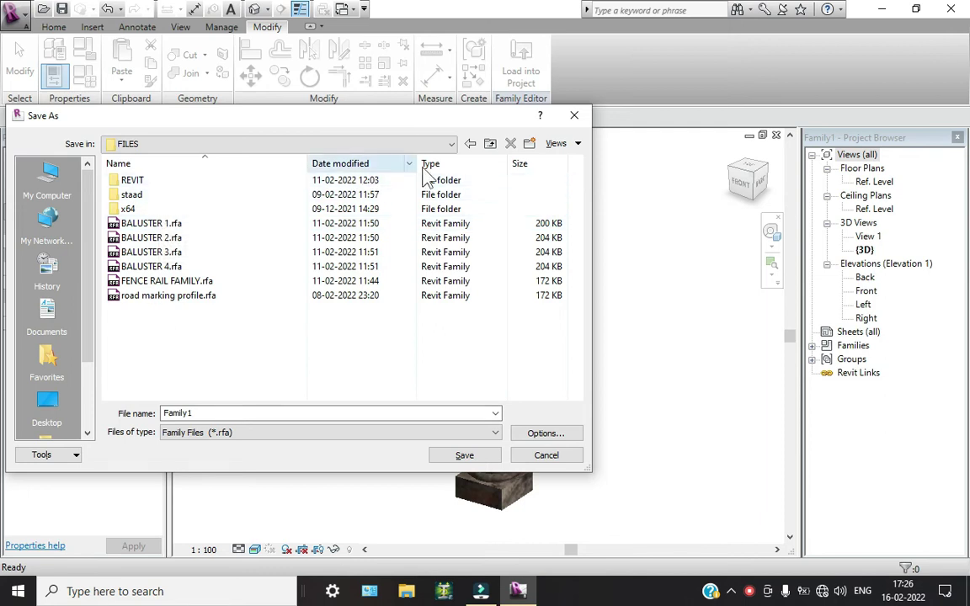
{"action": "left_click", "coordinate": [470, 143]}
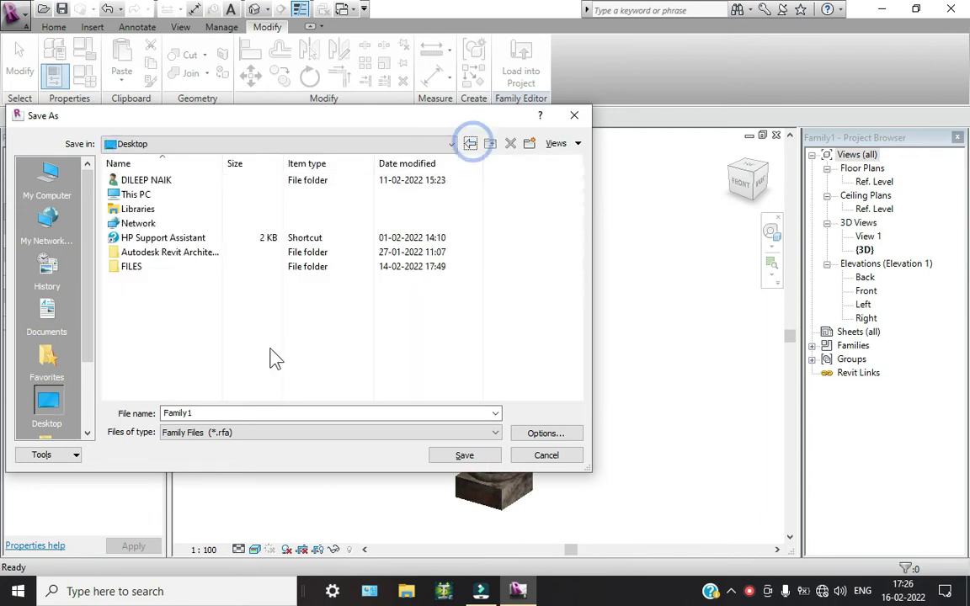
{"action": "double_click", "coordinate": [251, 416]}
{"action": "type", "text": "BALUSTER"}
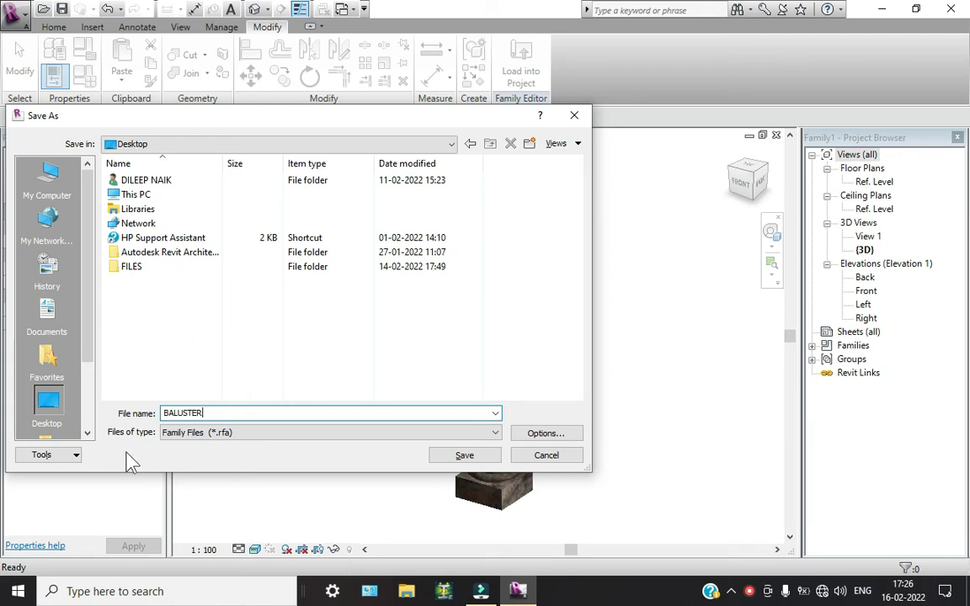
{"action": "left_click", "coordinate": [467, 456]}
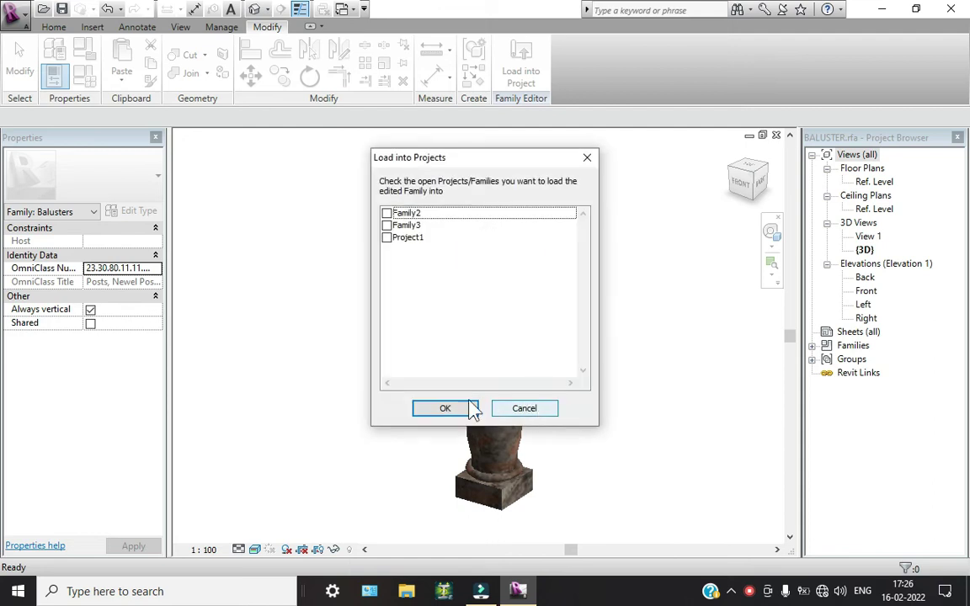
{"action": "left_click", "coordinate": [386, 238]}
{"action": "left_click", "coordinate": [445, 408]}
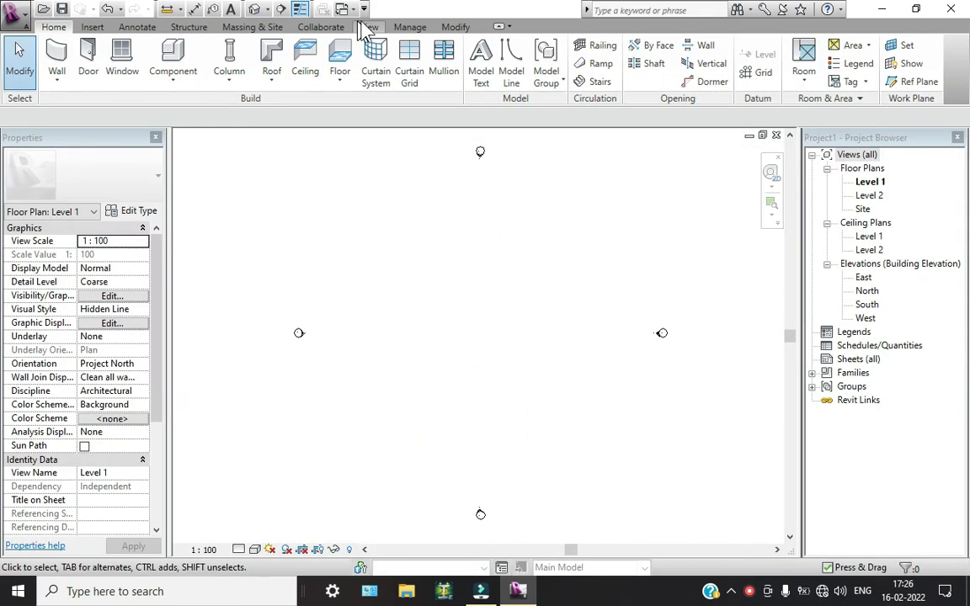
- Switch to the Family2 railing profile view and load it into Project1
{"action": "left_click", "coordinate": [342, 9]}
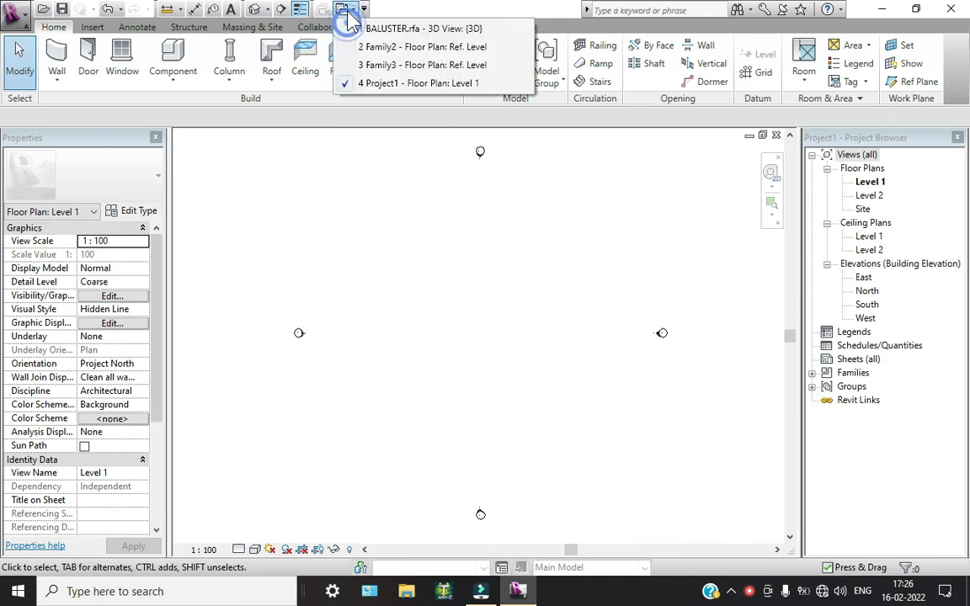
{"action": "left_click", "coordinate": [377, 47]}
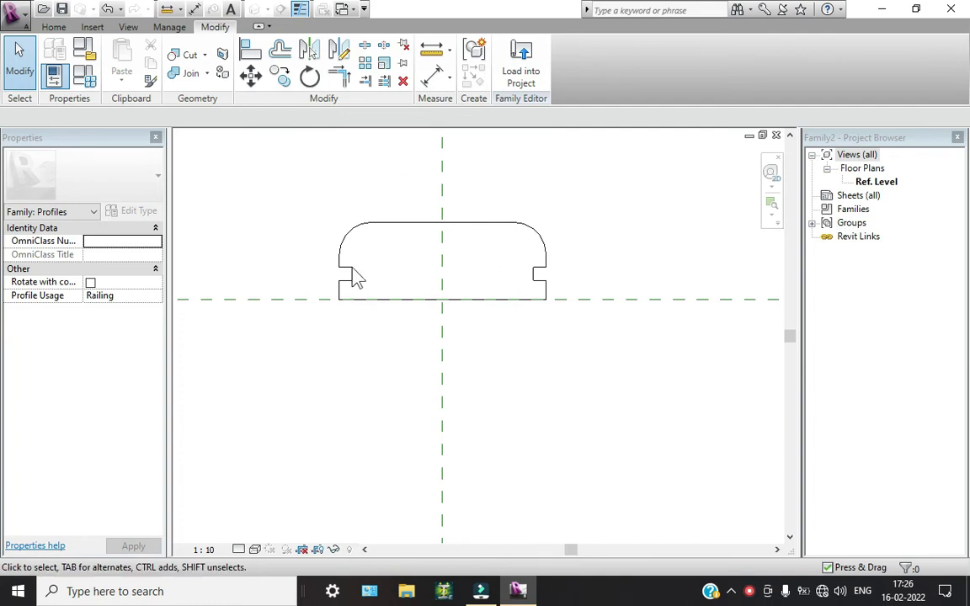
{"action": "left_click", "coordinate": [532, 67]}
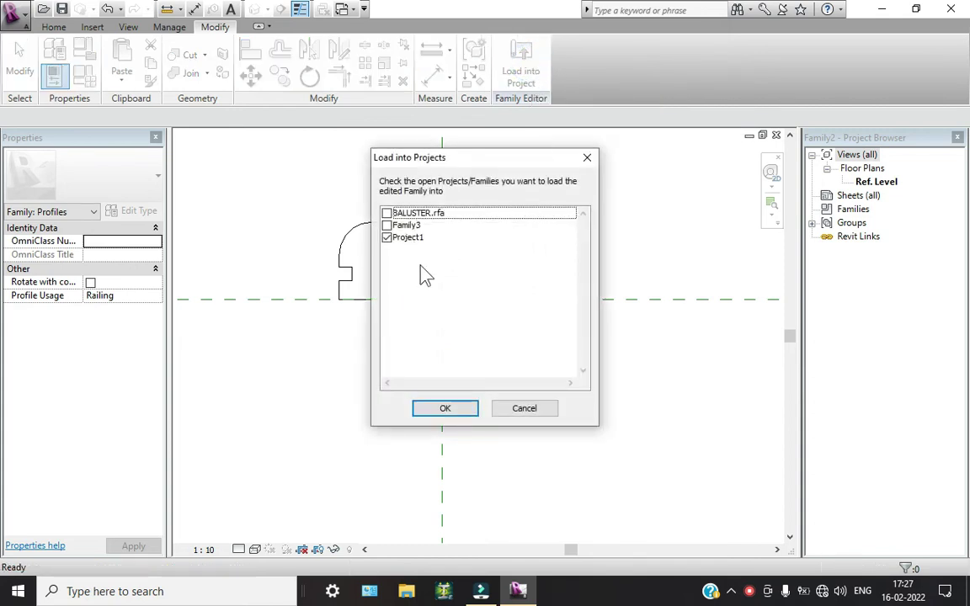
{"action": "left_click", "coordinate": [458, 411]}
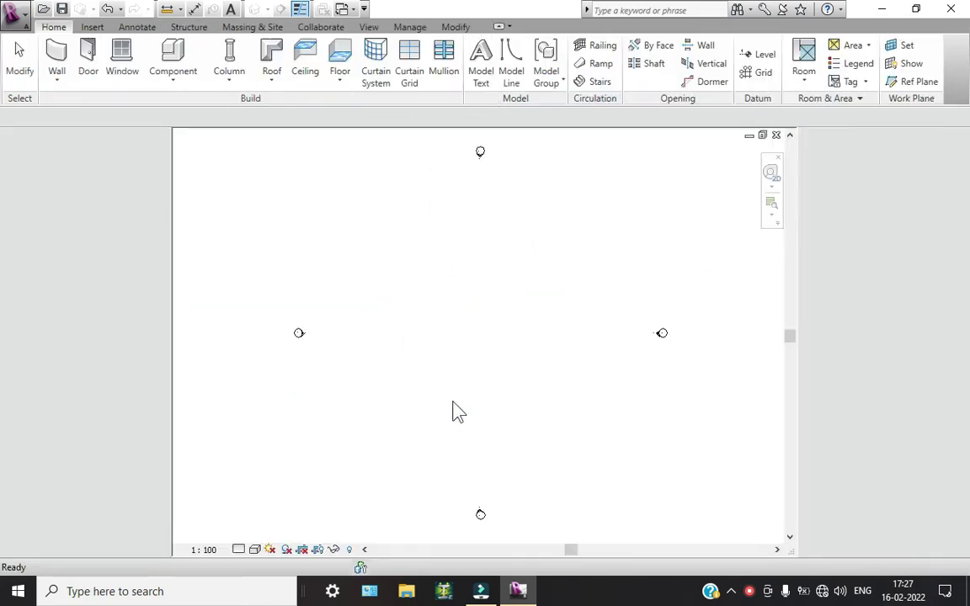
- Save the Family2 profile as TOP RAIL and load it into Project1
{"action": "left_click", "coordinate": [342, 9]}
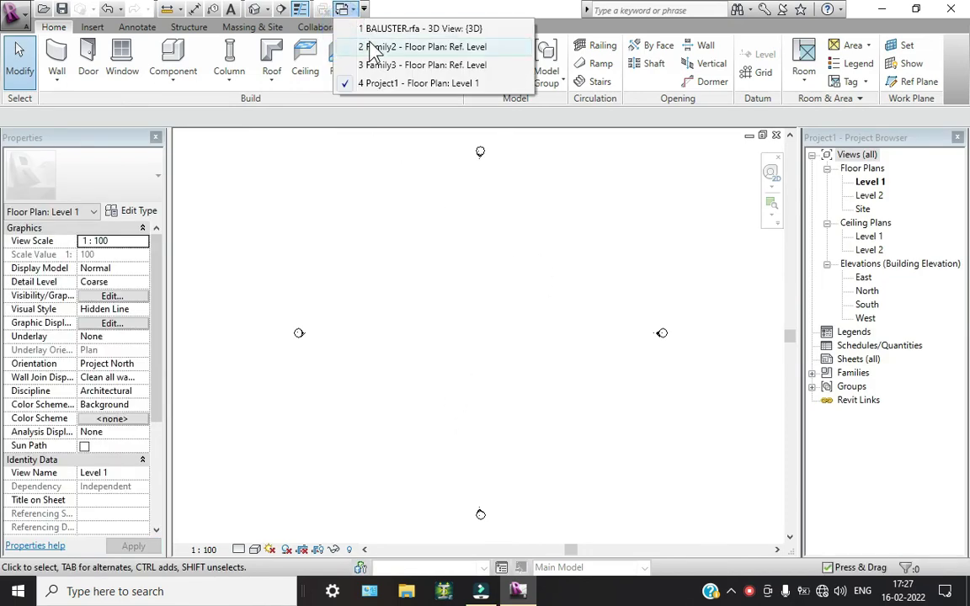
{"action": "left_click", "coordinate": [375, 47]}
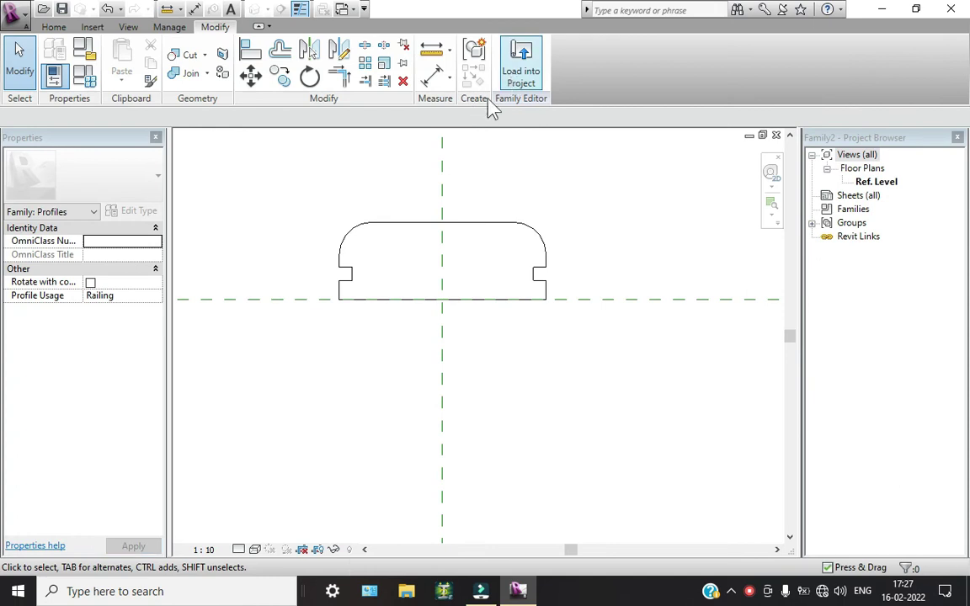
{"action": "left_click", "coordinate": [61, 8]}
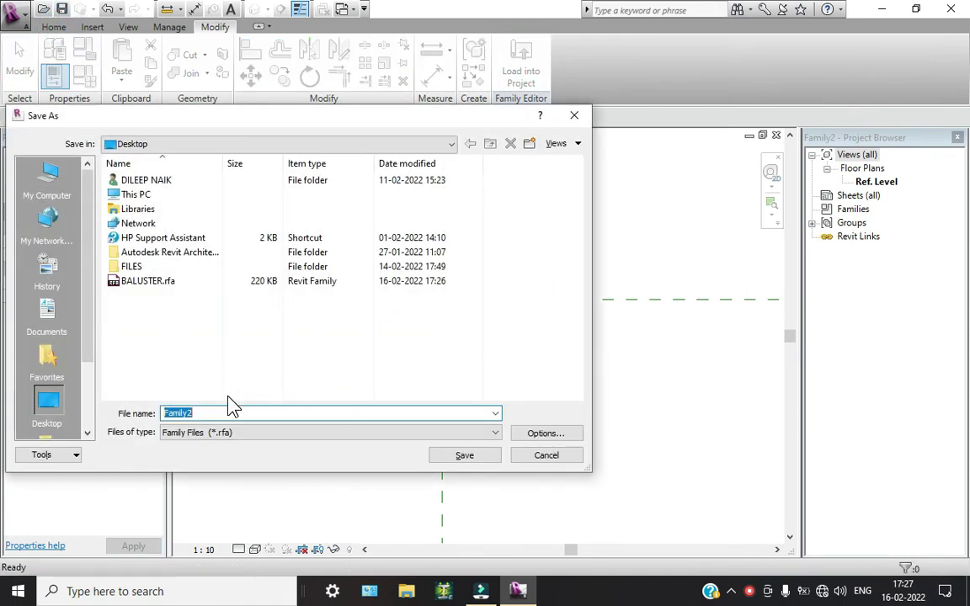
{"action": "type", "text": "TOP RAIL"}
{"action": "left_click", "coordinate": [446, 459]}
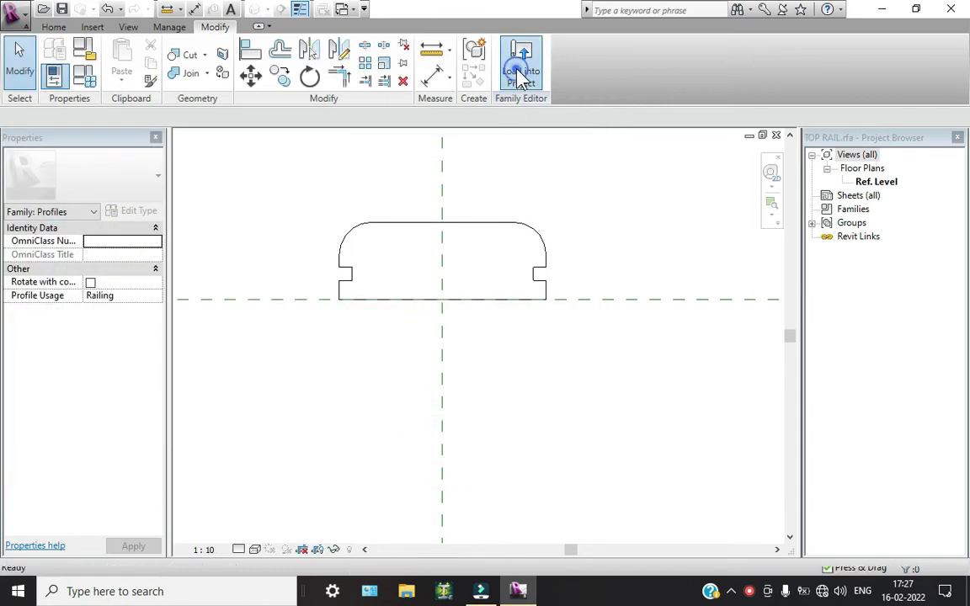
{"action": "left_click", "coordinate": [522, 77]}
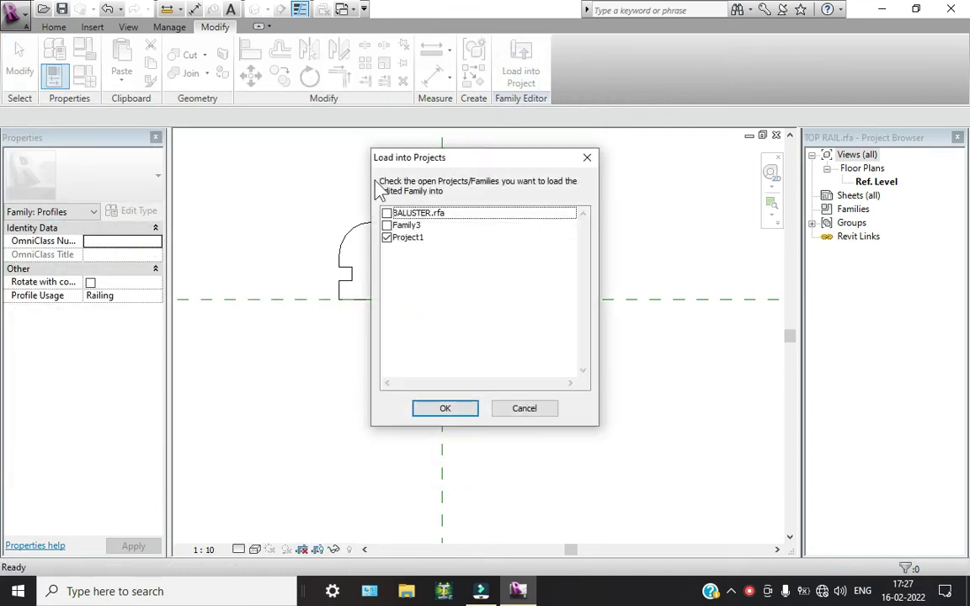
{"action": "left_click", "coordinate": [445, 408]}
- Save the Family3 profile as BOTM RAIL and load it into Project1
{"action": "left_click", "coordinate": [345, 10]}
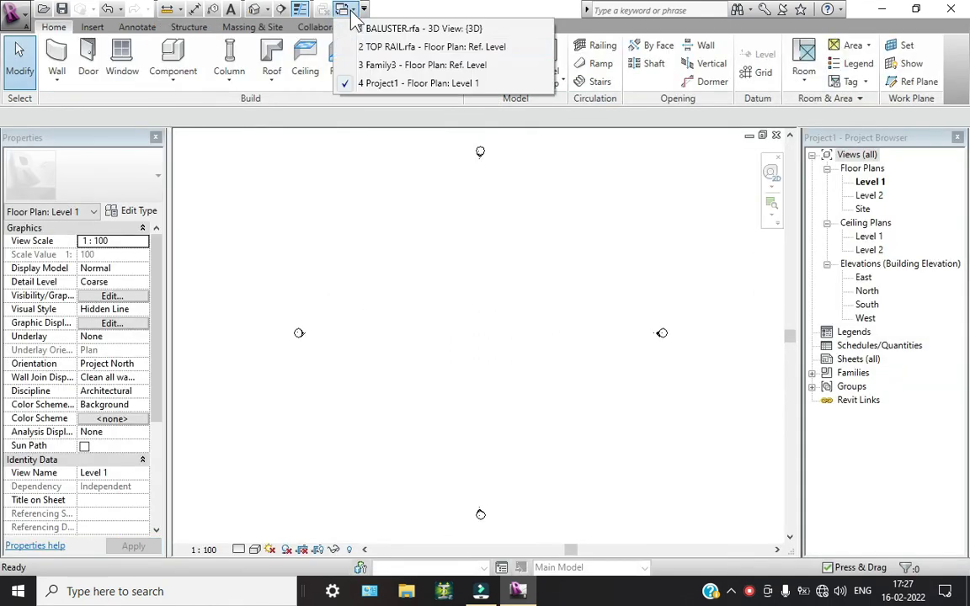
{"action": "left_click", "coordinate": [378, 65]}
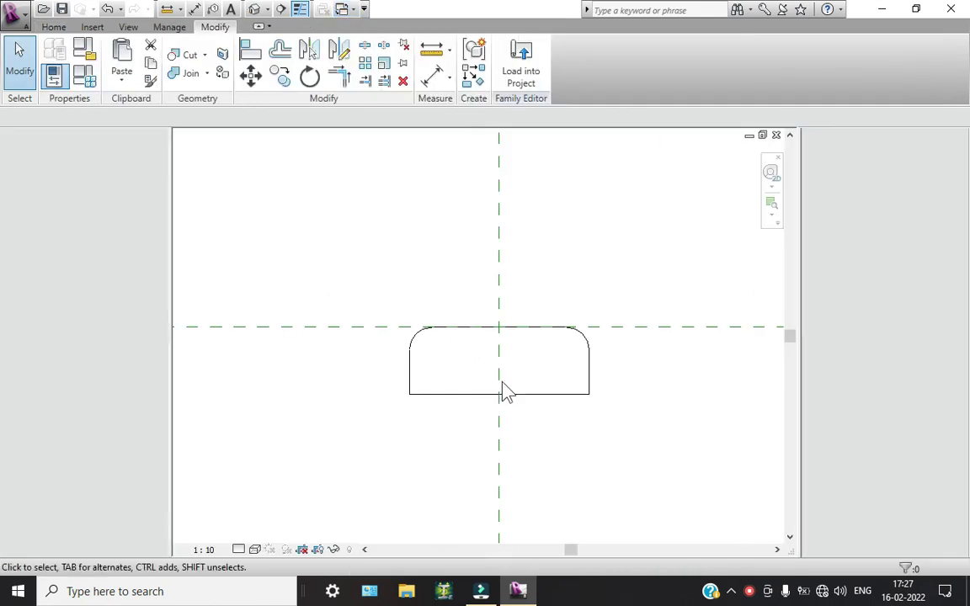
{"action": "left_click", "coordinate": [61, 9]}
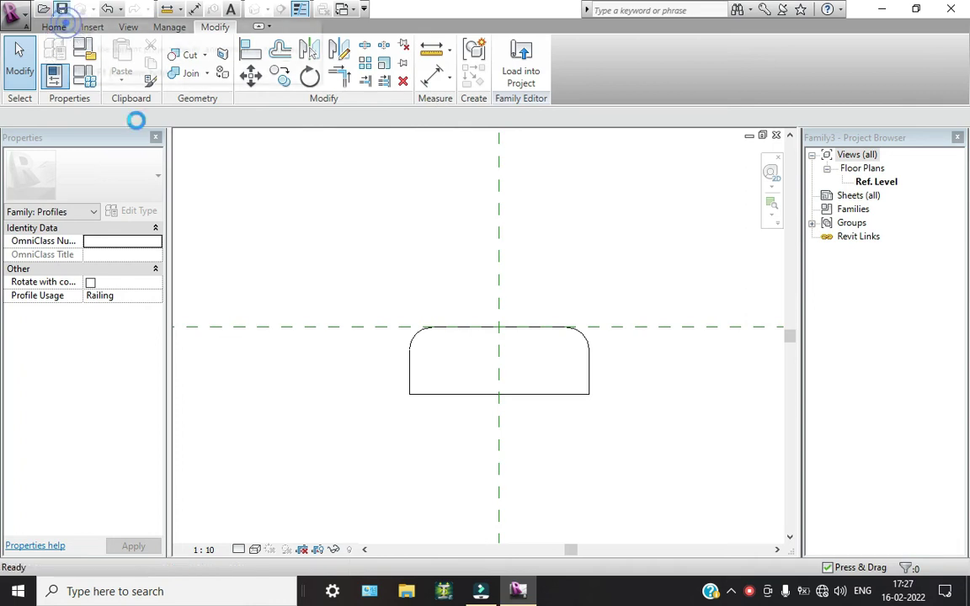
{"action": "type", "text": "B"}
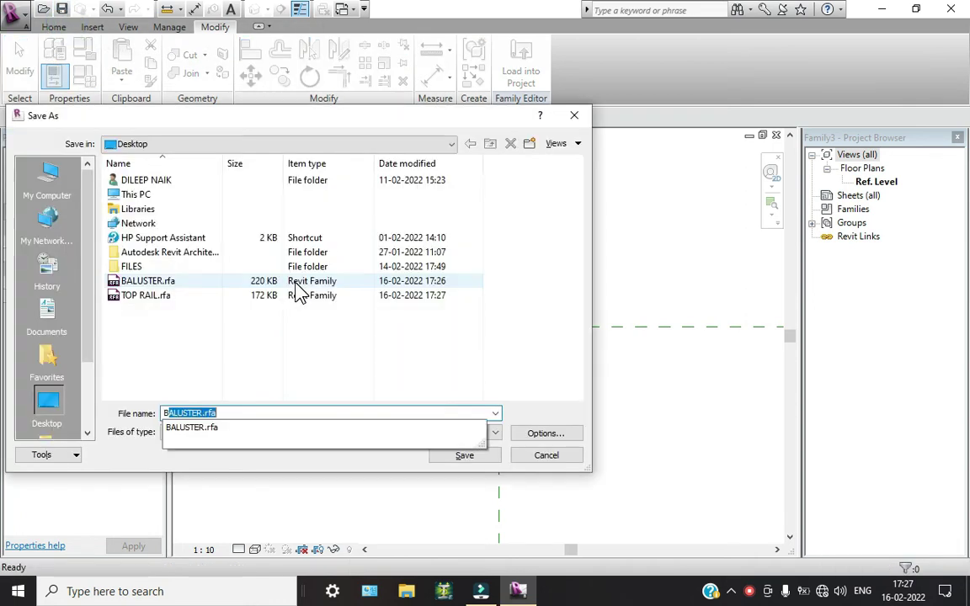
{"action": "type", "text": "OTM RAIL"}
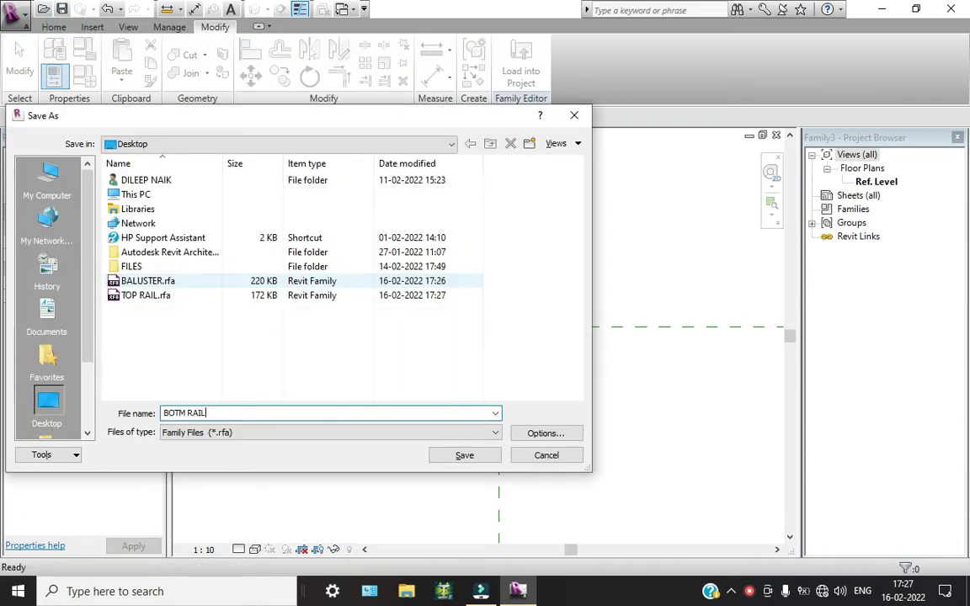
{"action": "left_click", "coordinate": [476, 455]}
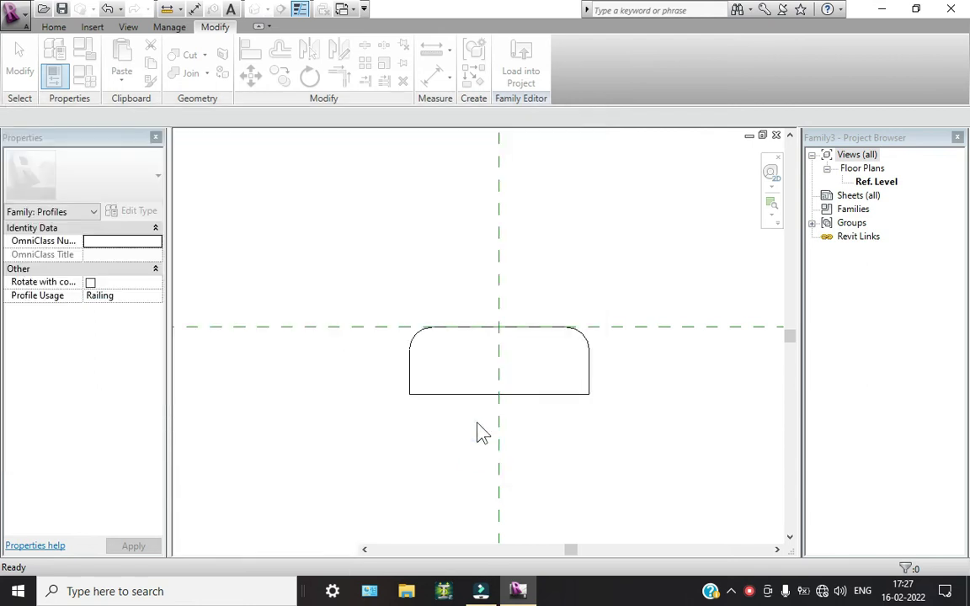
{"action": "left_click", "coordinate": [523, 72]}
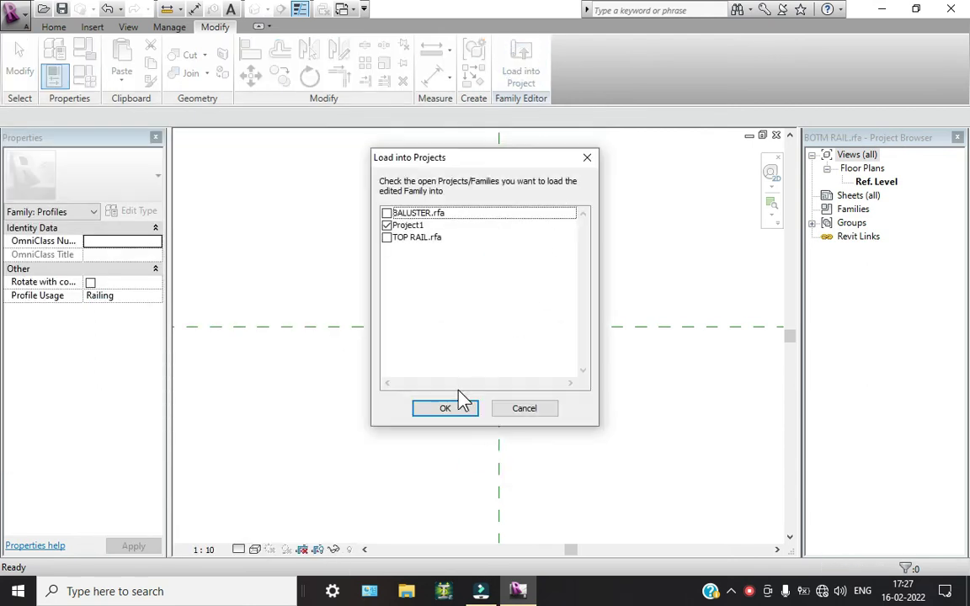
{"action": "left_click", "coordinate": [448, 406]}
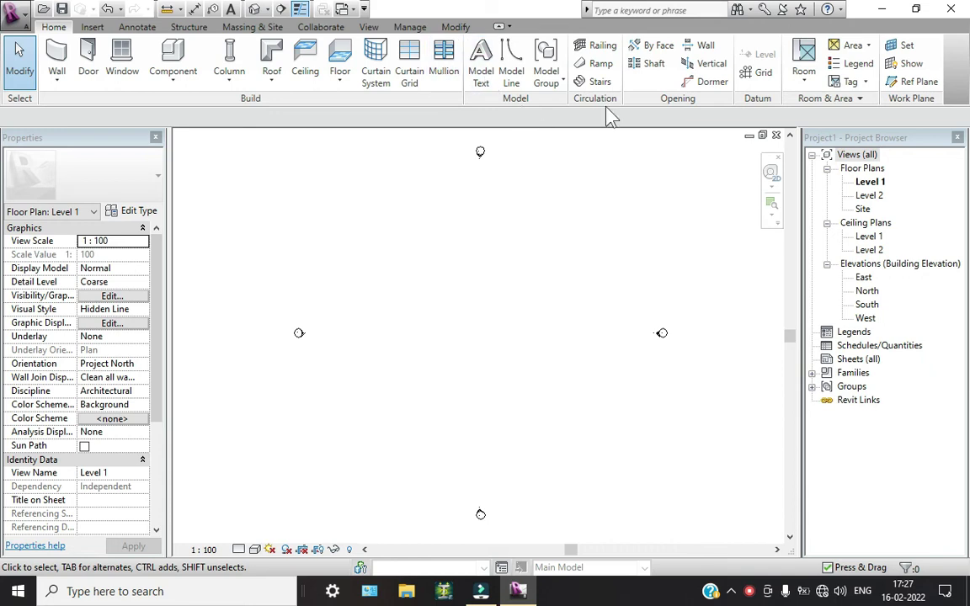
- Start a new railing and switch its type to 900mm in Type Properties
{"action": "left_click", "coordinate": [604, 44]}
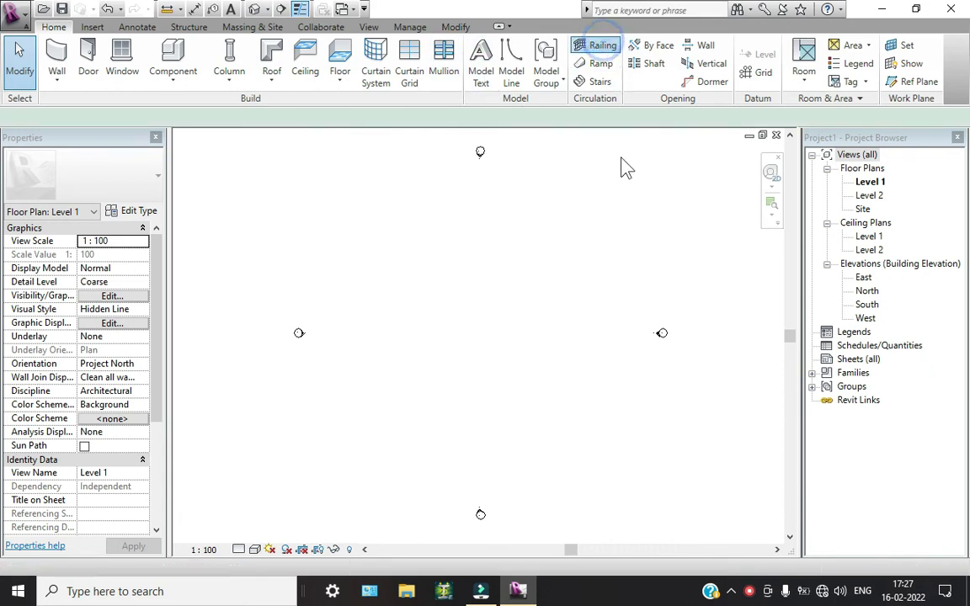
{"action": "left_click", "coordinate": [133, 213]}
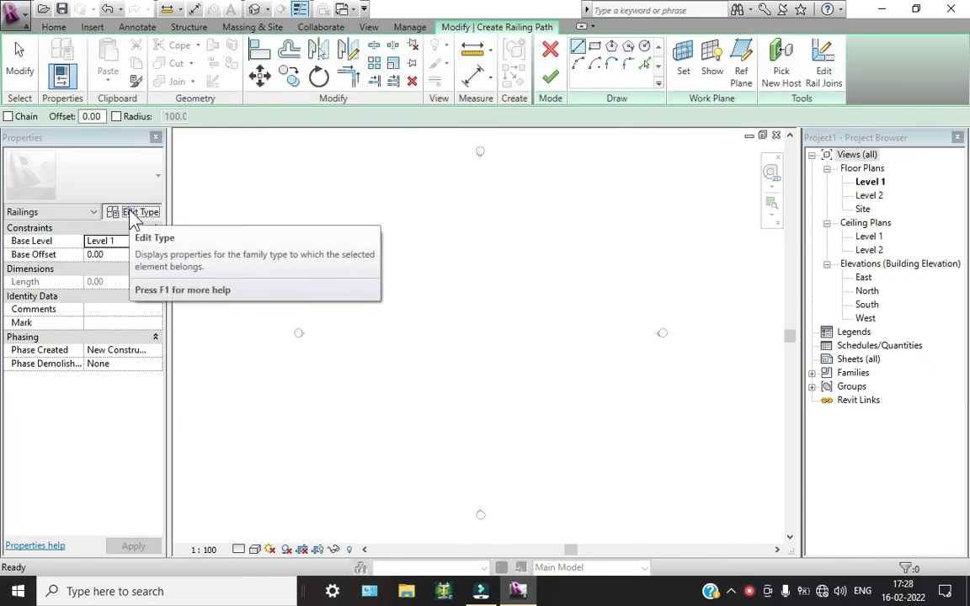
{"action": "left_click", "coordinate": [314, 81]}
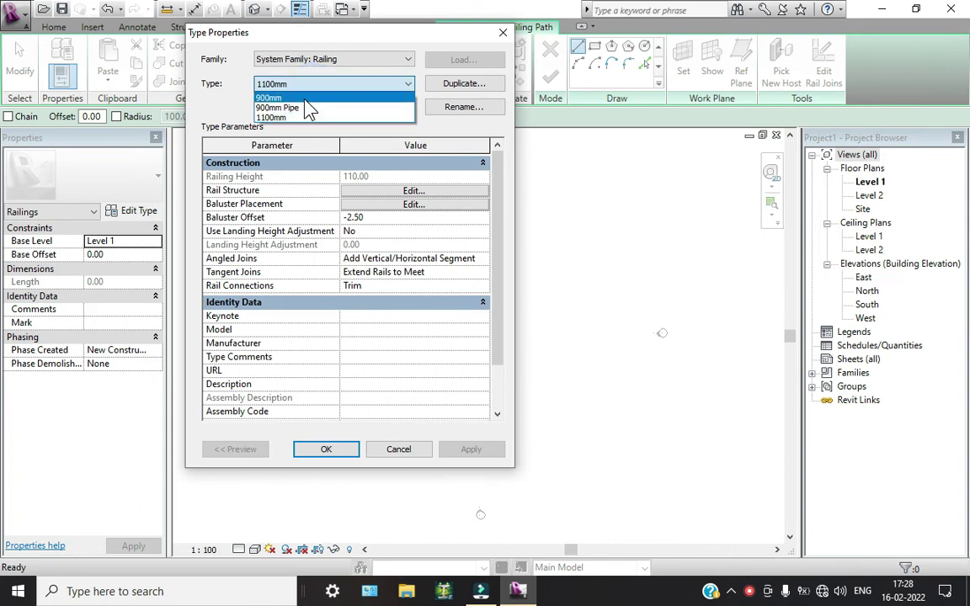
{"action": "left_click", "coordinate": [305, 99]}
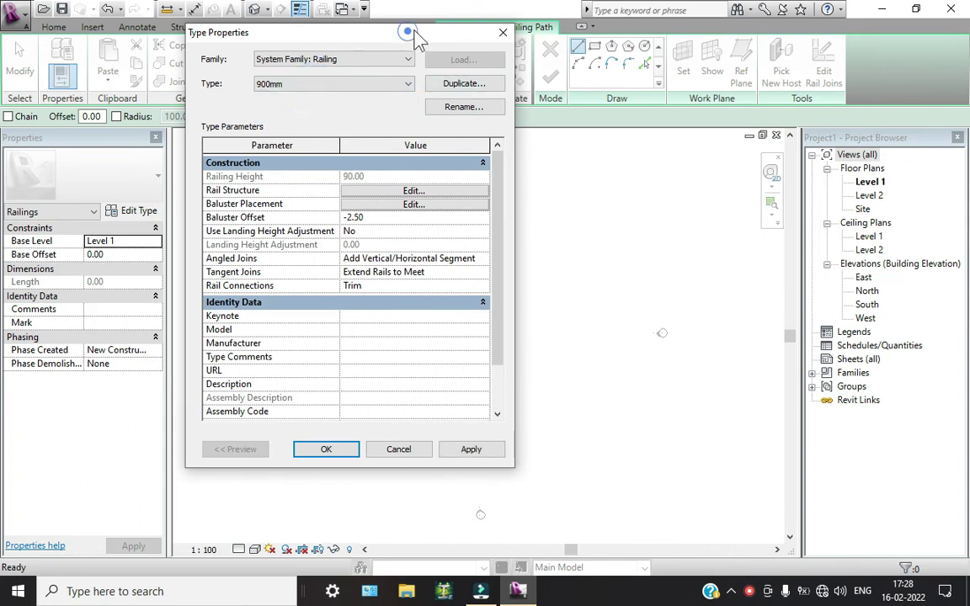
{"action": "left_click_drag", "start_coordinate": [413, 32], "coordinate": [433, 26]}
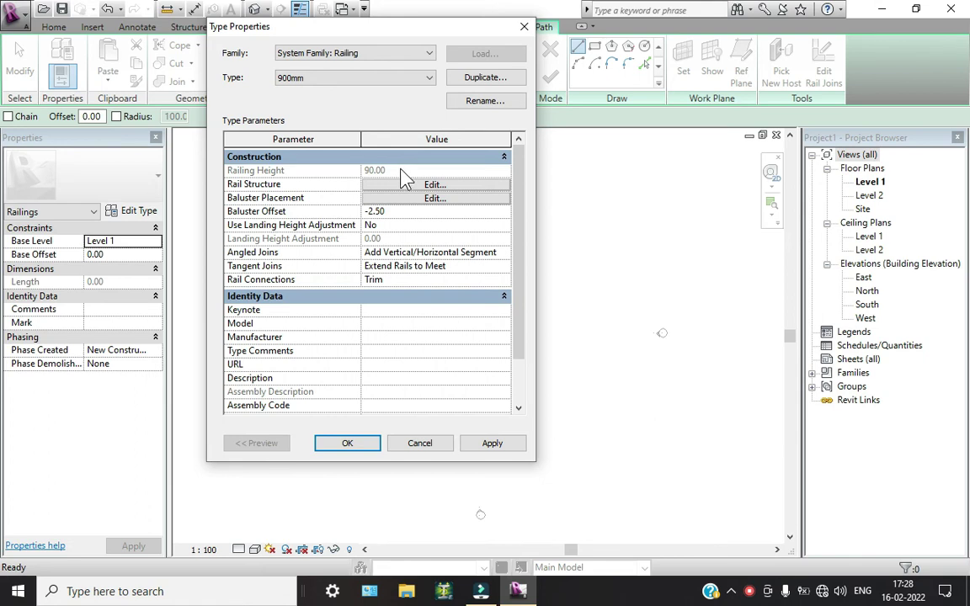
- Duplicate the 900mm railing type under the name CLASSICAL
{"action": "left_click", "coordinate": [483, 80]}
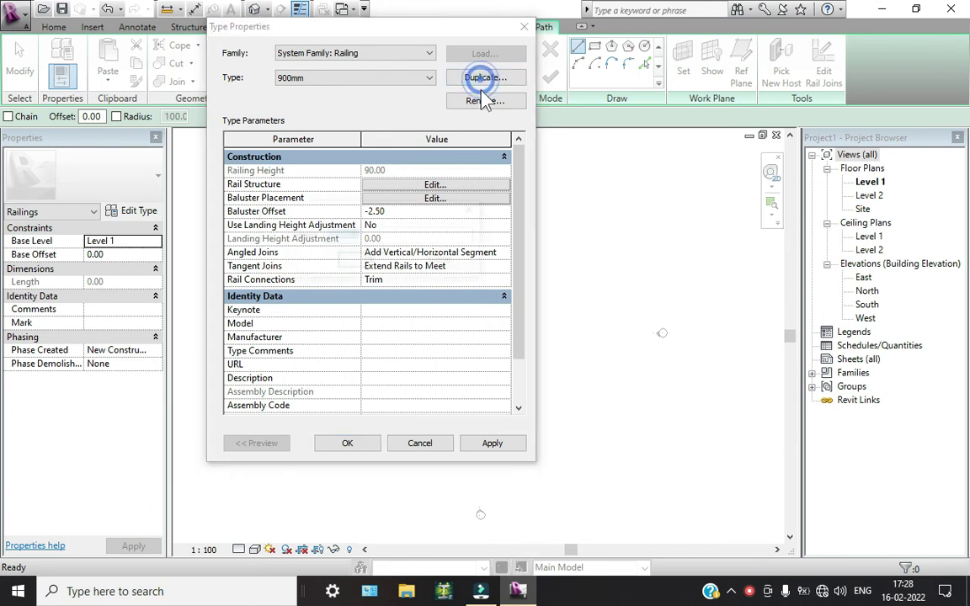
{"action": "type", "text": "B"}
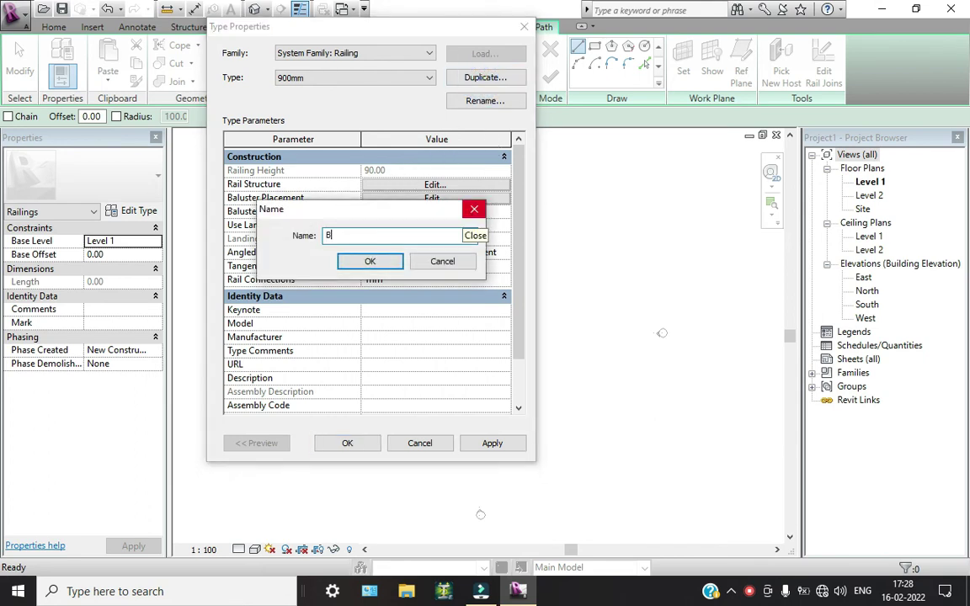
{"action": "key", "text": "BackSpace"}
{"action": "type", "text": "CLA"}
{"action": "type", "text": "SSICAL"}
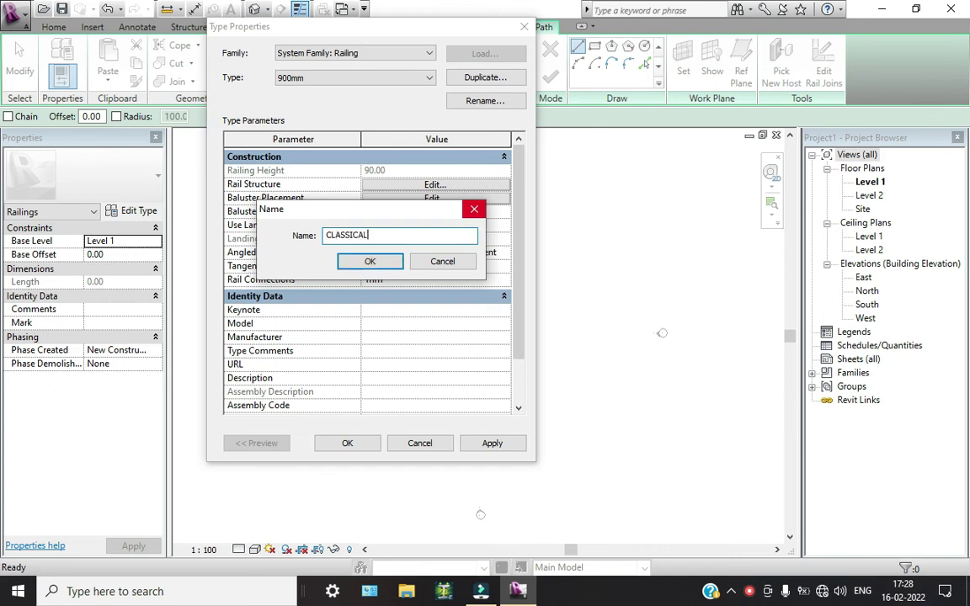
{"action": "key", "text": "Return"}
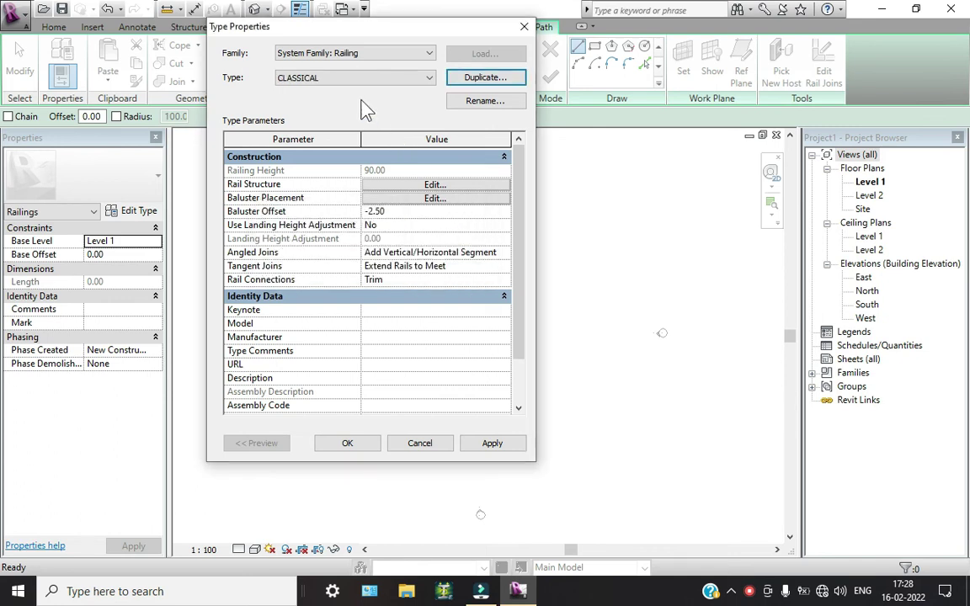
{"action": "left_click", "coordinate": [325, 91]}
- In the rail structure, insert two new rails and delete the original Rail 1
{"action": "left_click", "coordinate": [420, 186]}
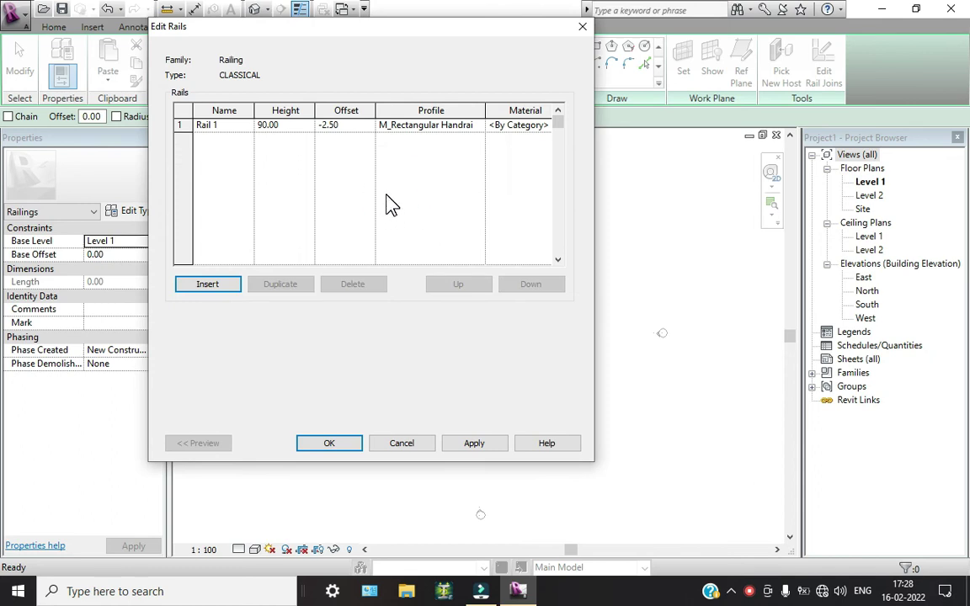
{"action": "left_click", "coordinate": [477, 124]}
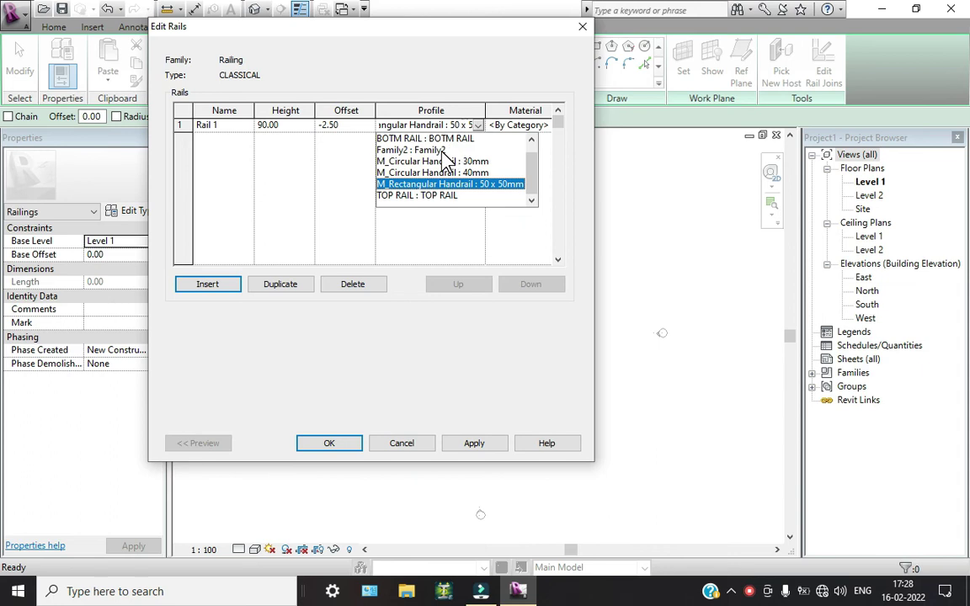
{"action": "left_click", "coordinate": [476, 240]}
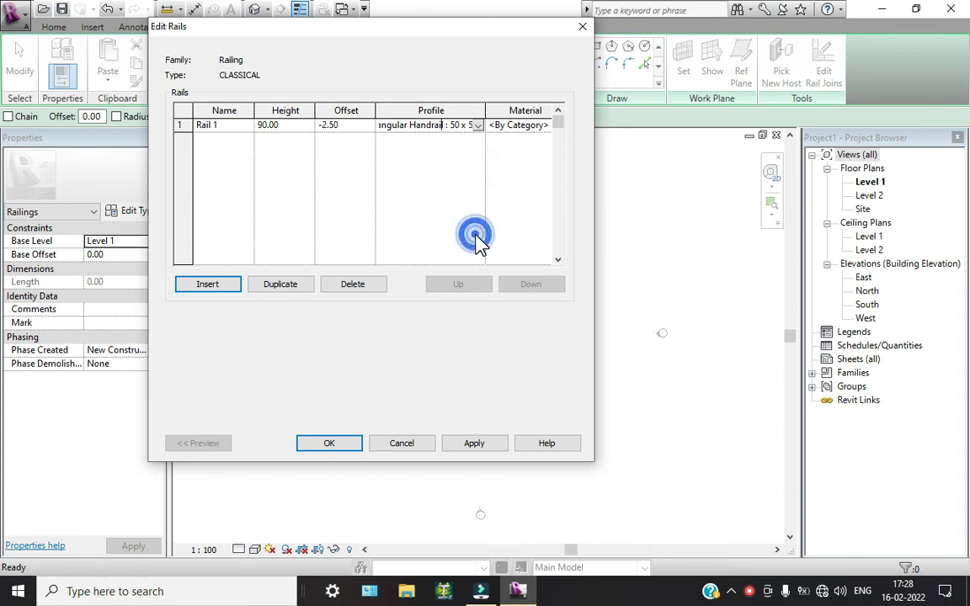
{"action": "left_click", "coordinate": [208, 284]}
{"action": "left_click", "coordinate": [208, 284]}
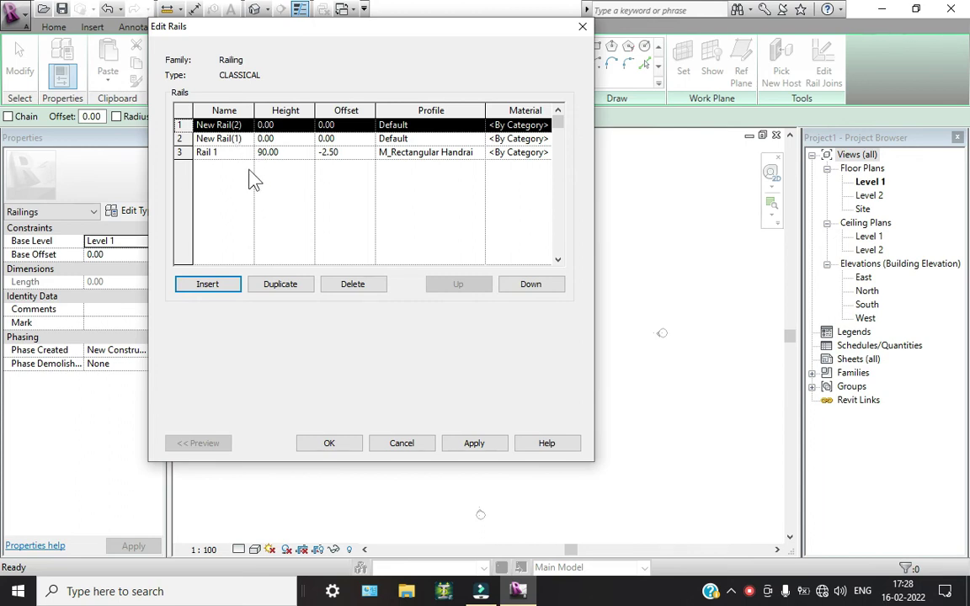
{"action": "left_click", "coordinate": [206, 152]}
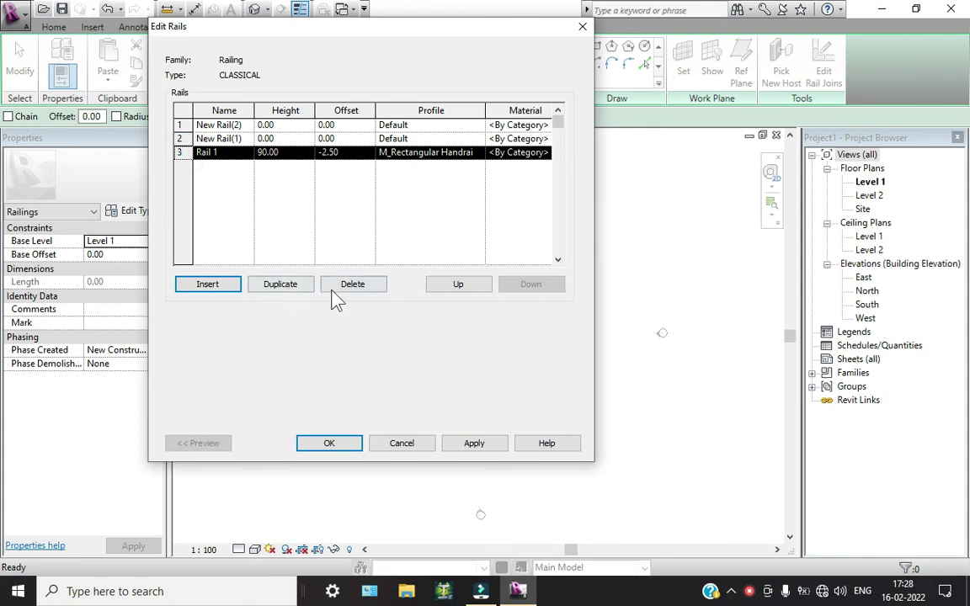
{"action": "left_click", "coordinate": [348, 285]}
{"action": "left_click", "coordinate": [523, 326]}
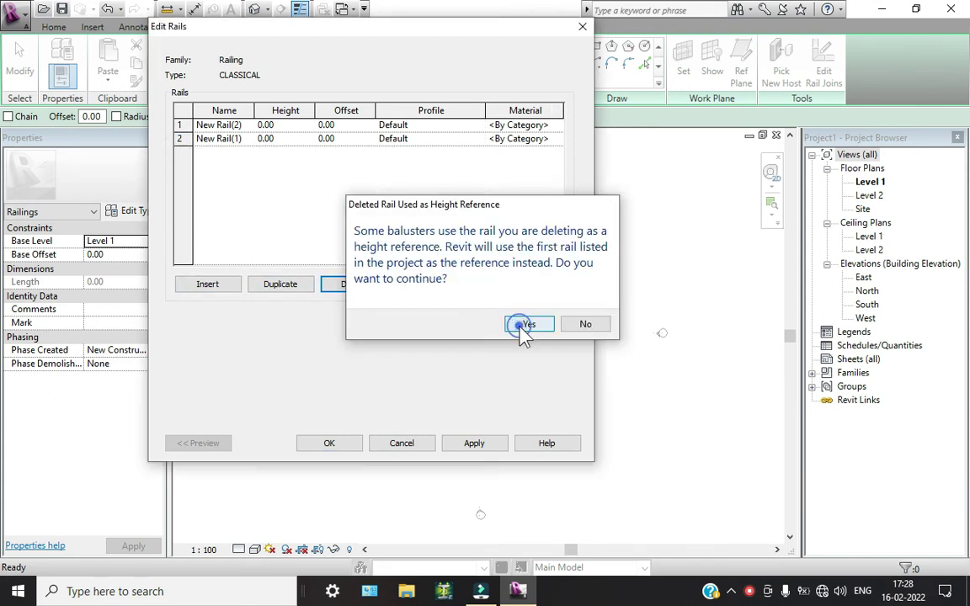
- Rename the two new rails TOP and BOTTOM
{"action": "left_click", "coordinate": [179, 124]}
{"action": "left_click", "coordinate": [238, 125]}
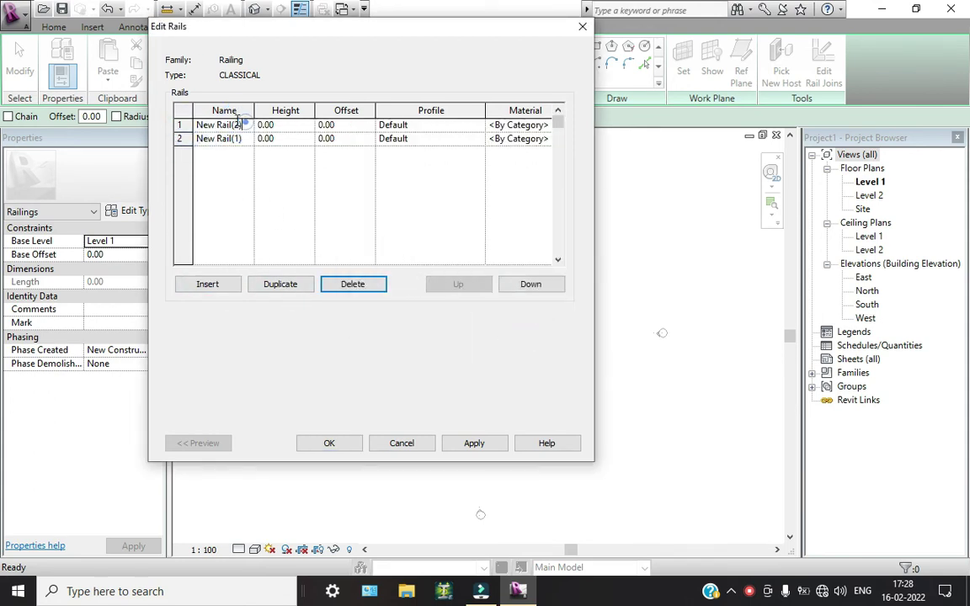
{"action": "left_click_drag", "start_coordinate": [237, 124], "coordinate": [174, 126]}
{"action": "type", "text": "TO"}
{"action": "type", "text": "P"}
{"action": "left_click", "coordinate": [234, 176]}
{"action": "left_click", "coordinate": [225, 136]}
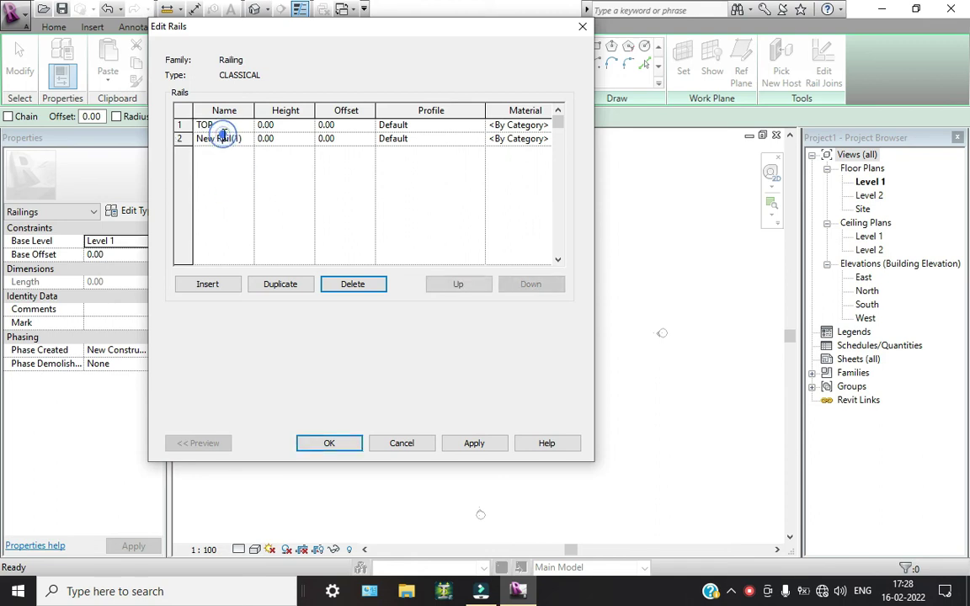
{"action": "left_click_drag", "start_coordinate": [240, 138], "coordinate": [143, 141]}
{"action": "type", "text": "BO"}
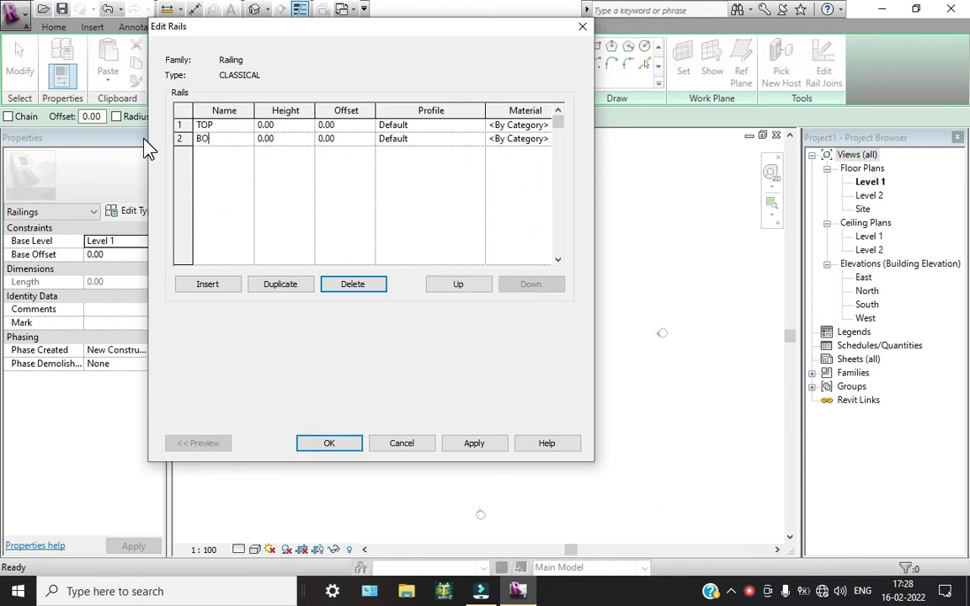
{"action": "type", "text": "TTOM"}
{"action": "left_click", "coordinate": [285, 192]}
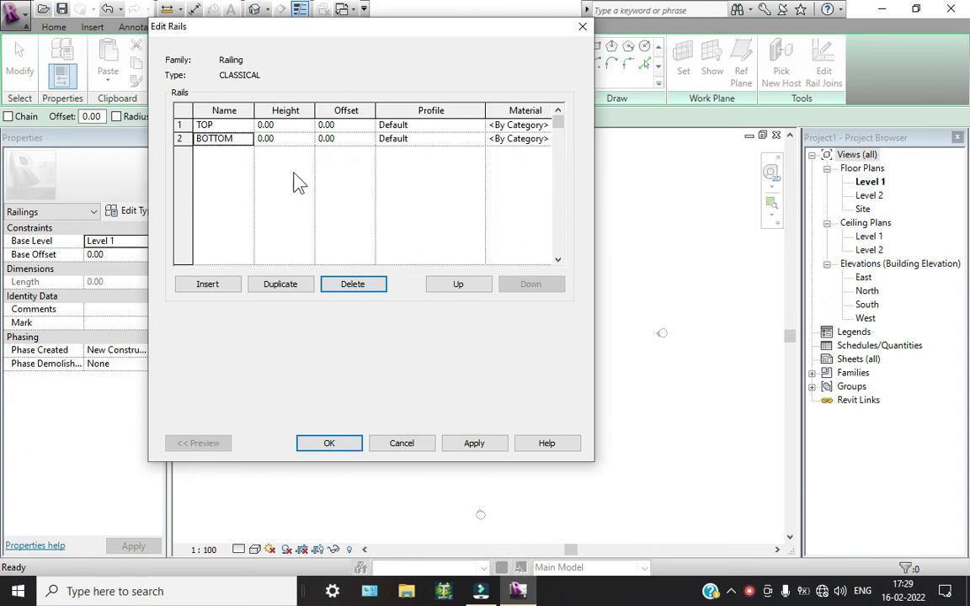
- Give the TOP rail the TOP RAIL profile and the BOTTOM rail the BOTM RAIL profile
{"action": "left_click", "coordinate": [467, 125]}
{"action": "left_click", "coordinate": [477, 125]}
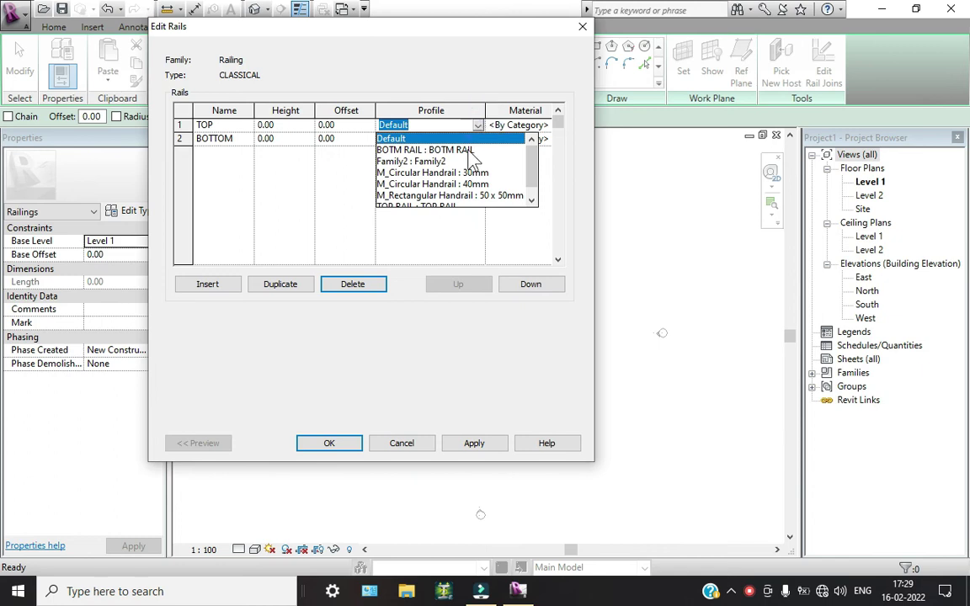
{"action": "scroll", "coordinate": [464, 177], "scroll_direction": "down", "scroll_amount": 1}
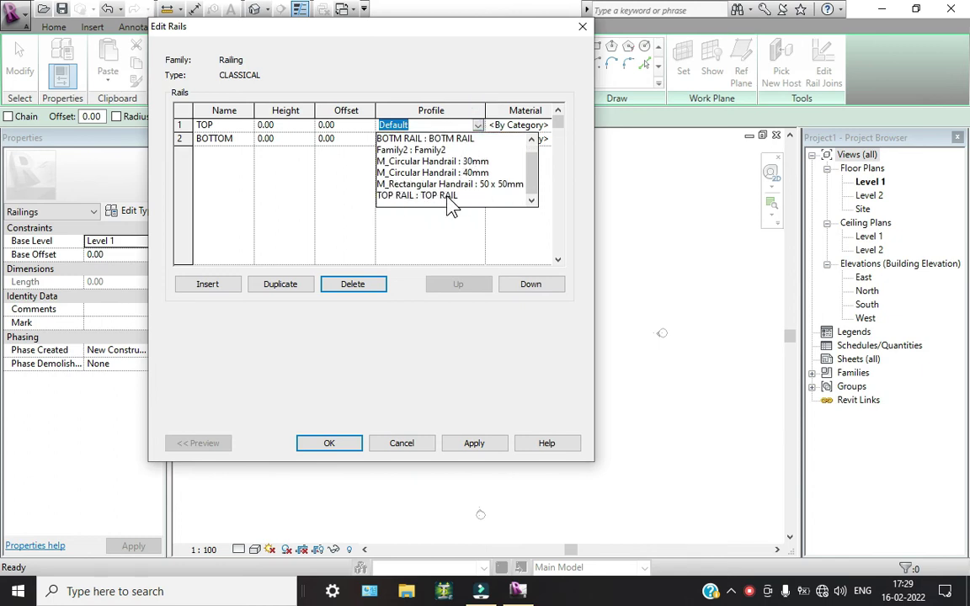
{"action": "left_click", "coordinate": [448, 196]}
{"action": "left_click", "coordinate": [477, 138]}
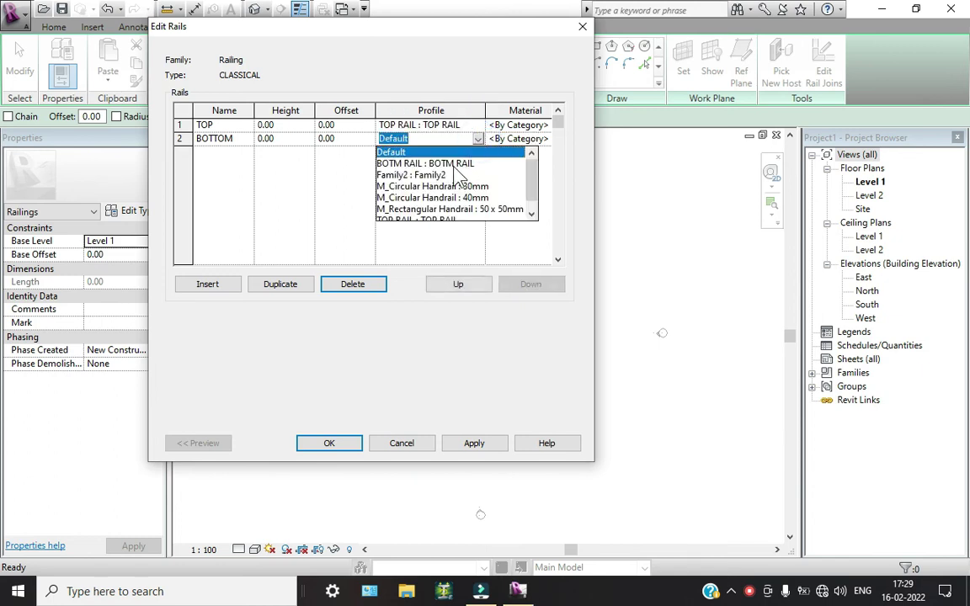
{"action": "left_click", "coordinate": [455, 164]}
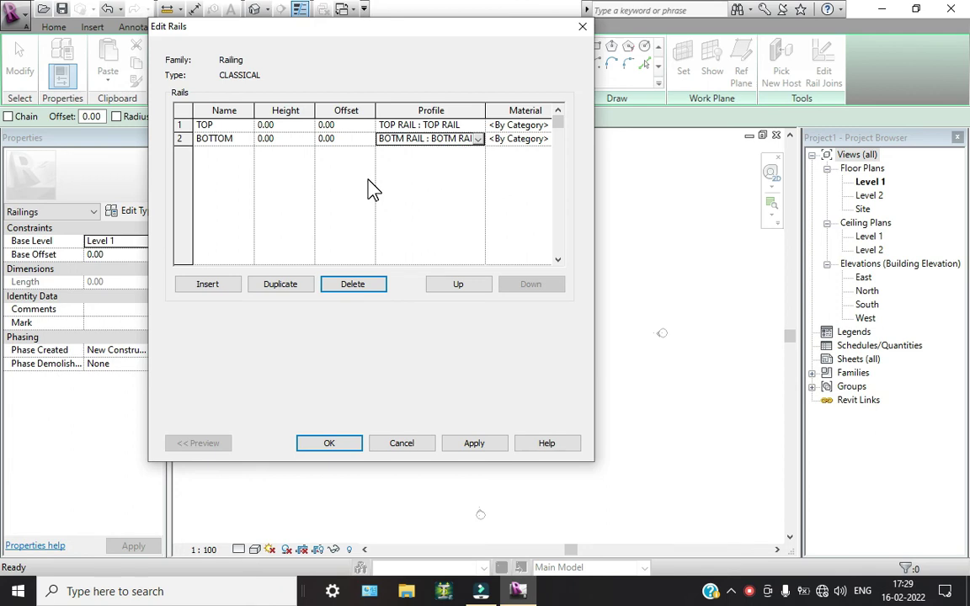
{"action": "left_click", "coordinate": [749, 592]}
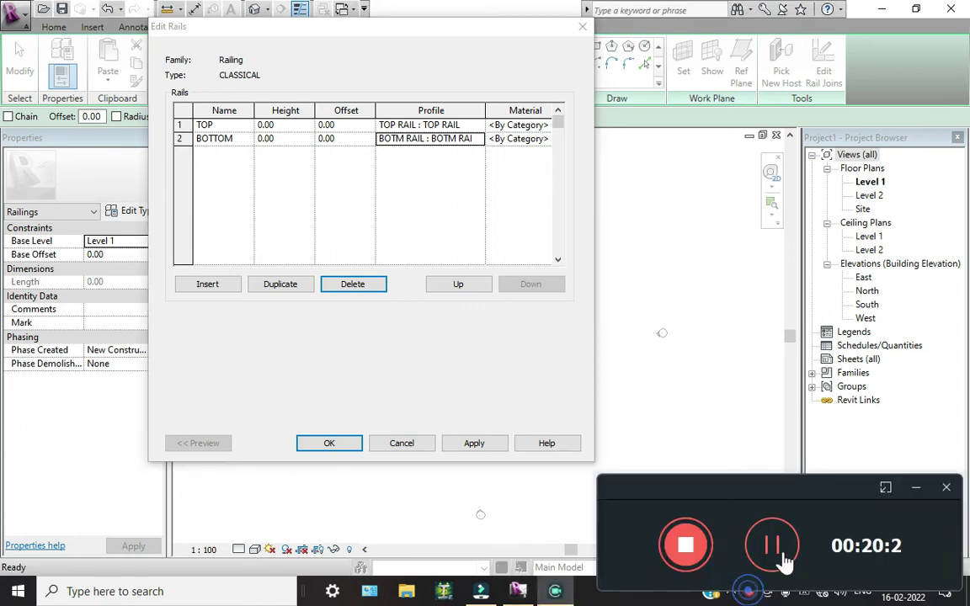
{"action": "left_click", "coordinate": [783, 560]}
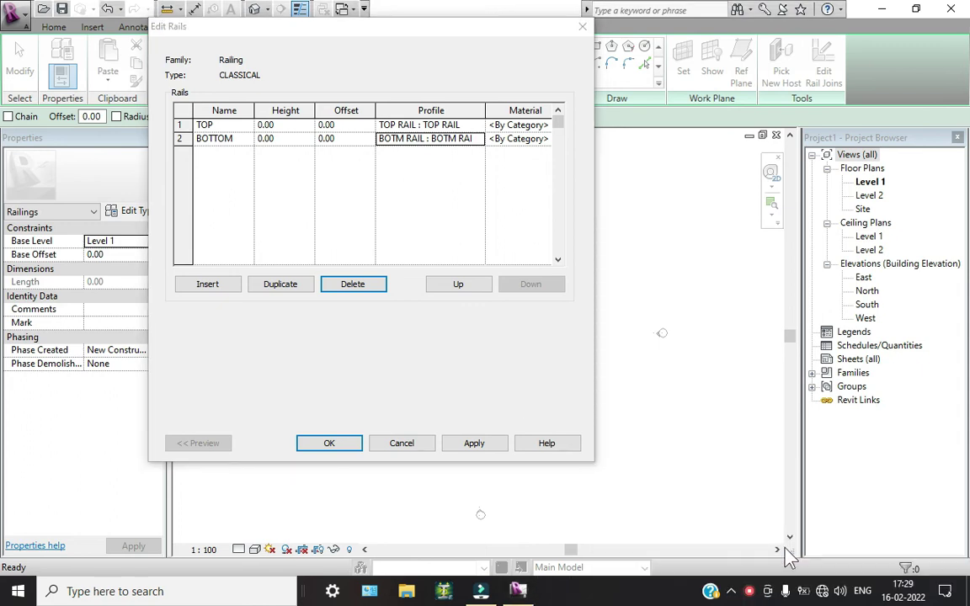
- Set the TOP rail height to 60, leaving the BOTTOM rail at 0
{"action": "left_click", "coordinate": [303, 125]}
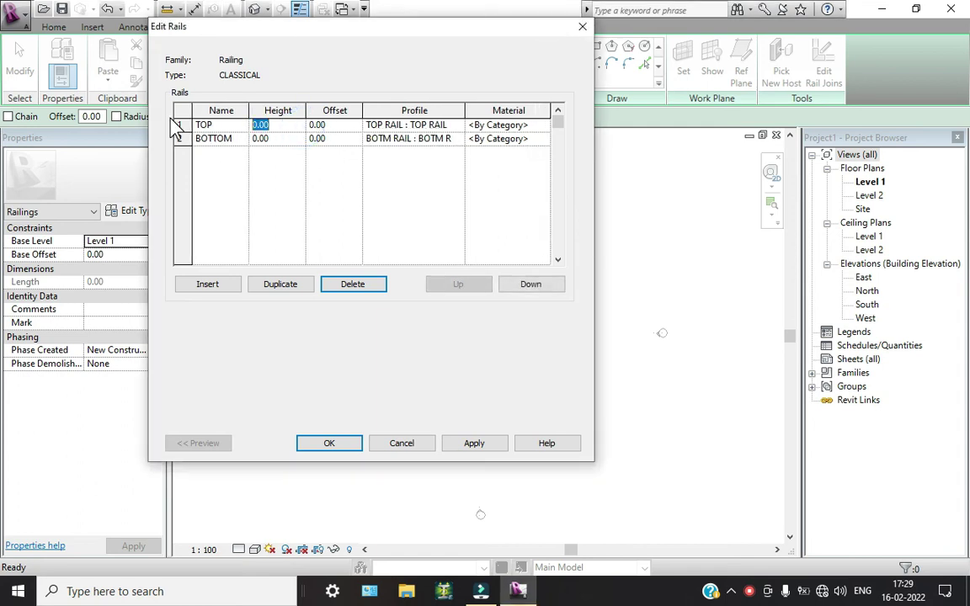
{"action": "type", "text": "60"}
{"action": "left_click", "coordinate": [265, 138]}
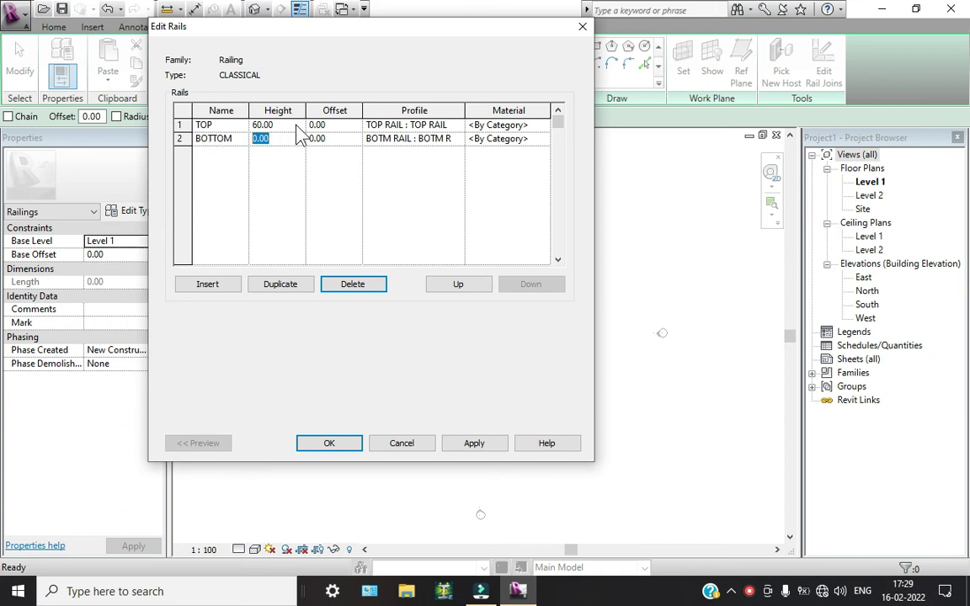
{"action": "left_click", "coordinate": [267, 139]}
- Duplicate the Stone (2) material as Stone (2) 2 and assign it to the top rail
{"action": "left_click", "coordinate": [546, 127]}
{"action": "left_click", "coordinate": [545, 126]}
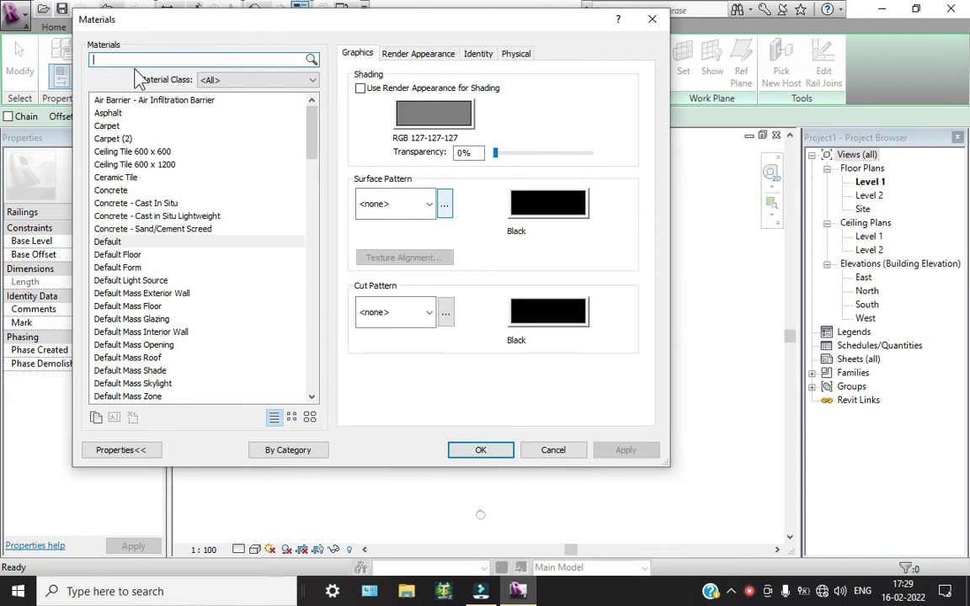
{"action": "type", "text": "STONE"}
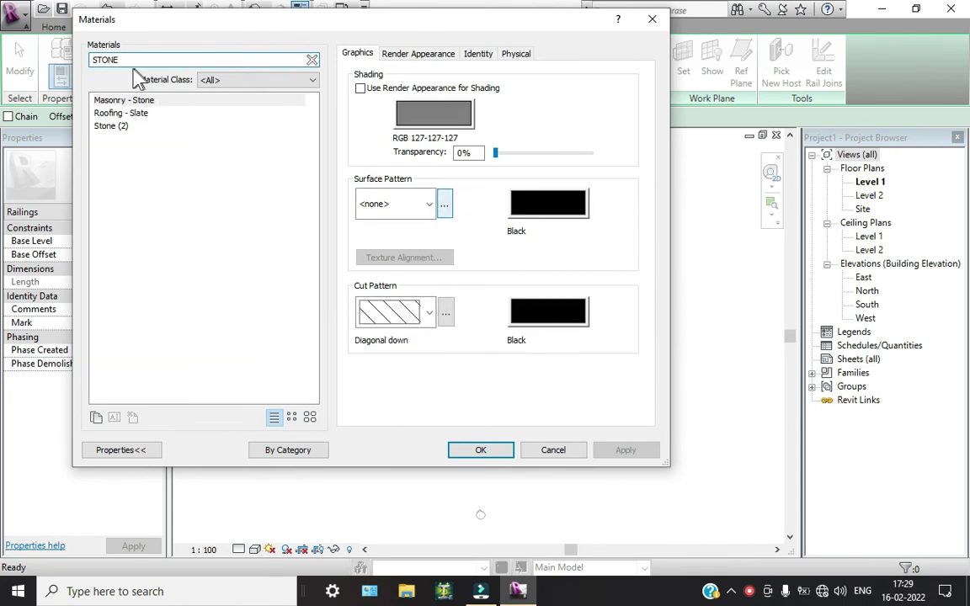
{"action": "left_click", "coordinate": [131, 129]}
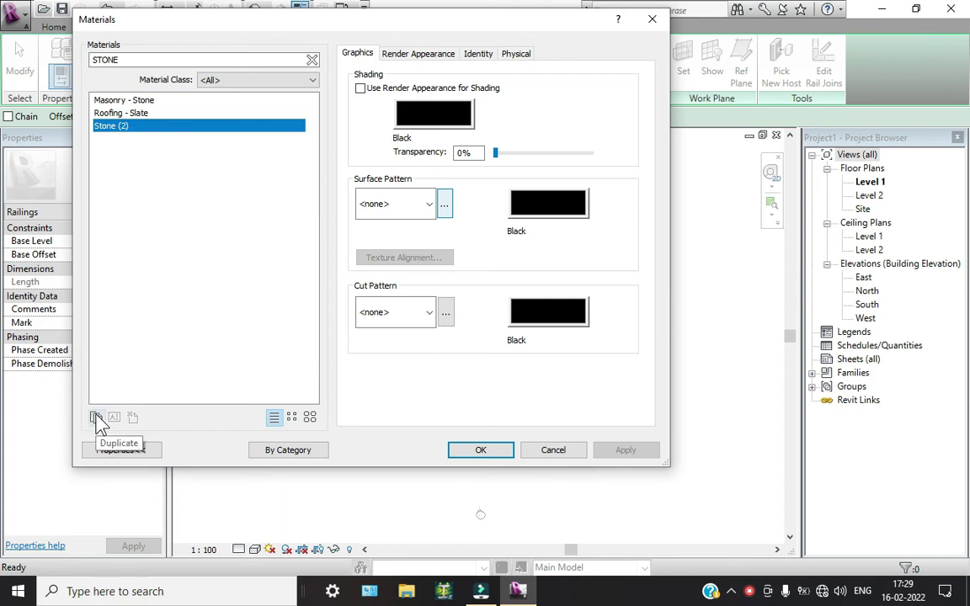
{"action": "left_click", "coordinate": [417, 53]}
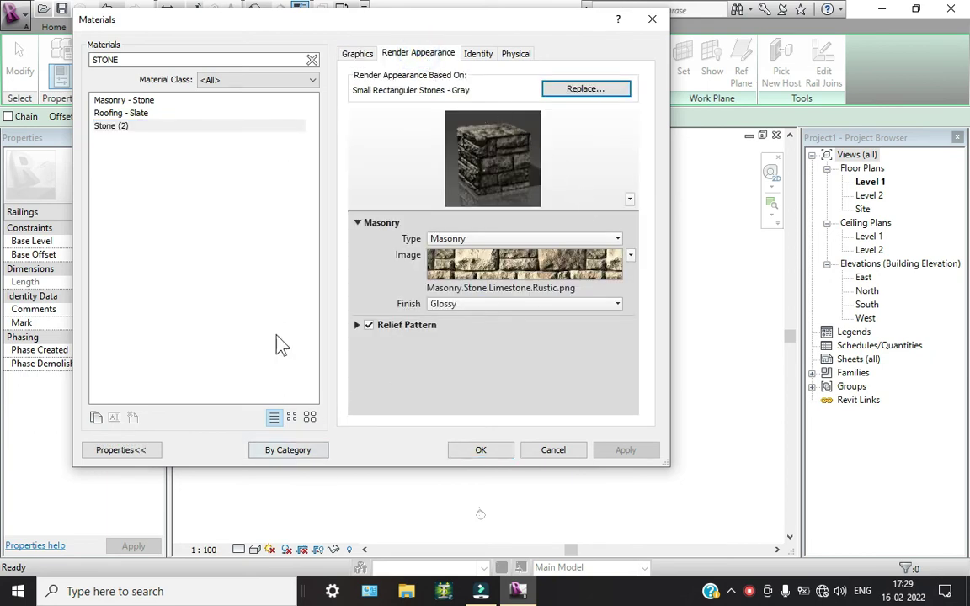
{"action": "left_click", "coordinate": [95, 418]}
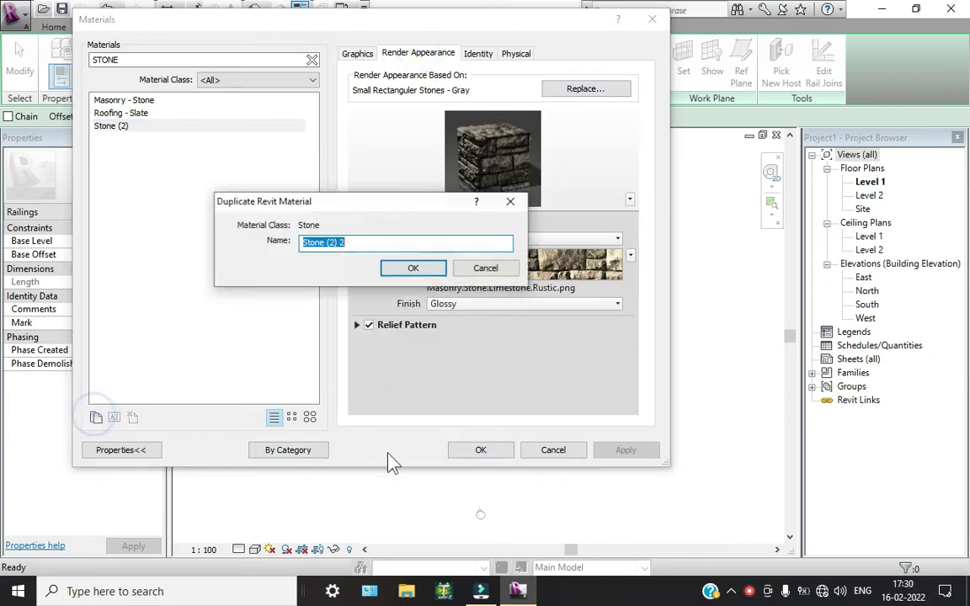
{"action": "left_click", "coordinate": [412, 268]}
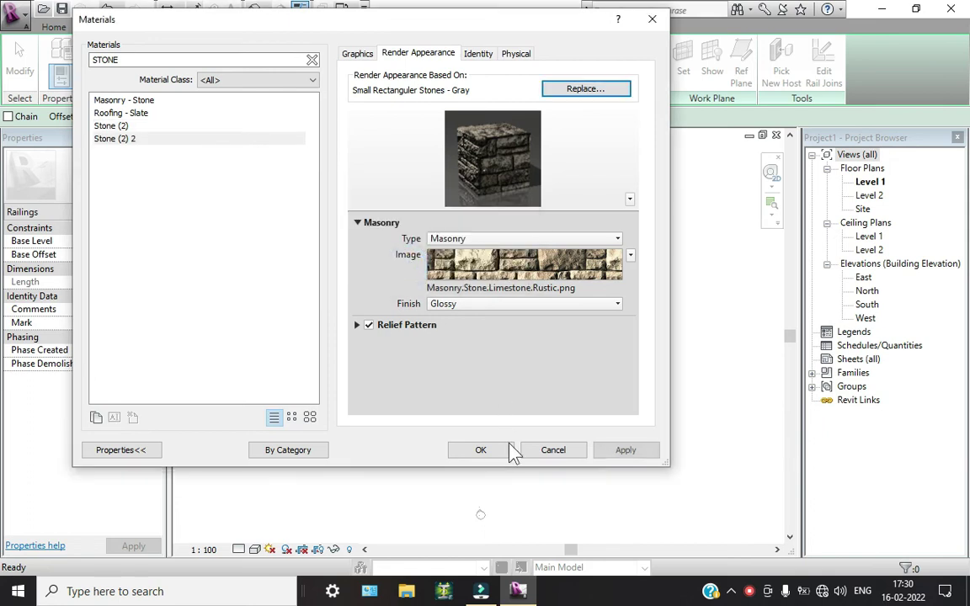
{"action": "left_click", "coordinate": [481, 450]}
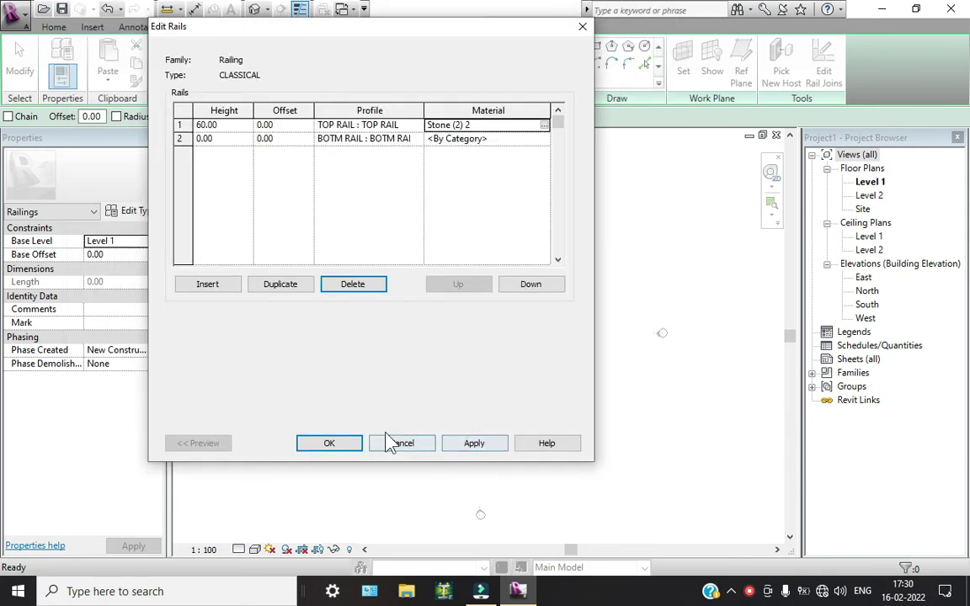
- Assign Stone (2) 2 to the bottom rail as well and apply the rail changes
{"action": "left_click", "coordinate": [543, 139]}
{"action": "left_click", "coordinate": [543, 138]}
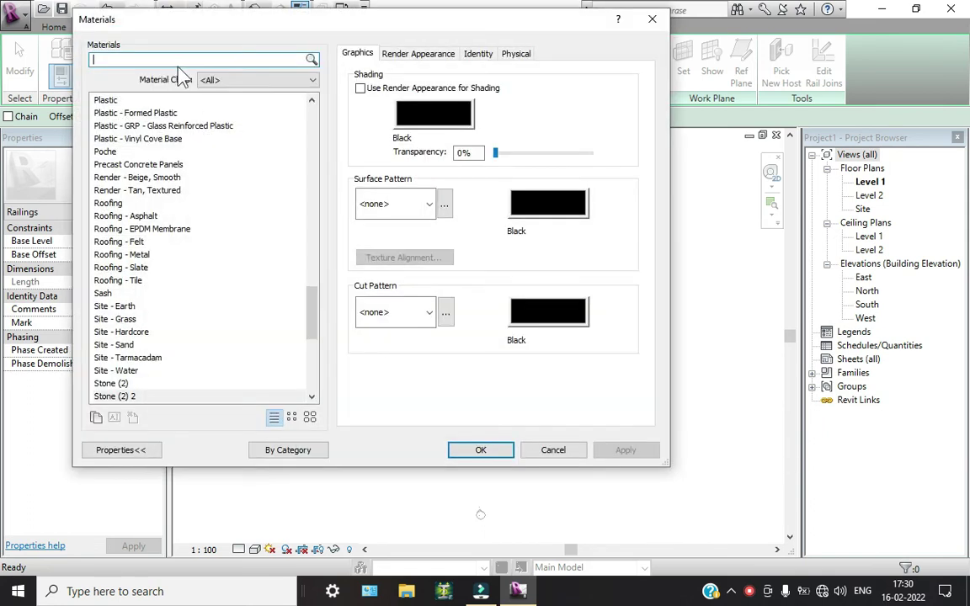
{"action": "type", "text": "STO"}
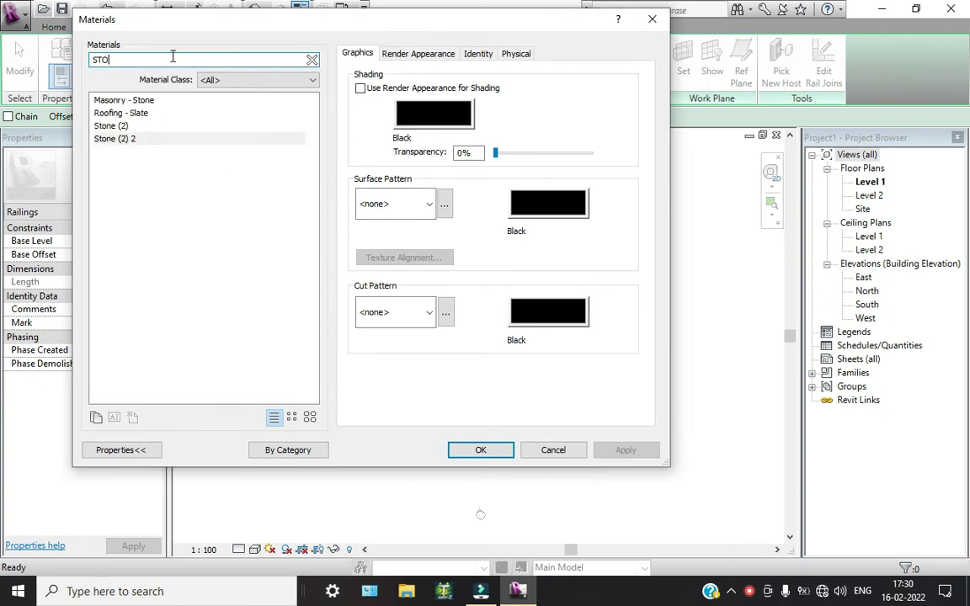
{"action": "type", "text": "N"}
{"action": "left_click", "coordinate": [139, 139]}
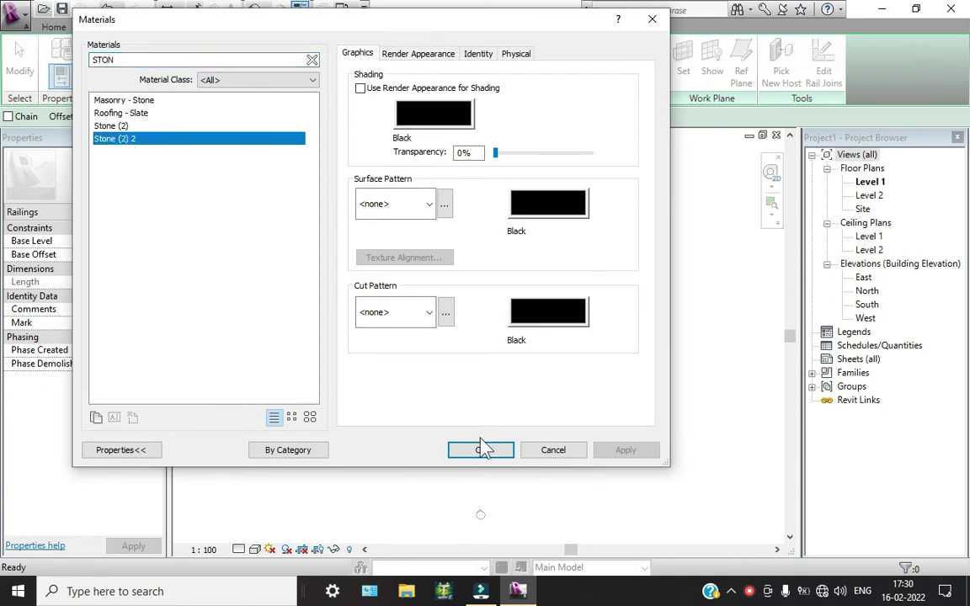
{"action": "left_click", "coordinate": [484, 450]}
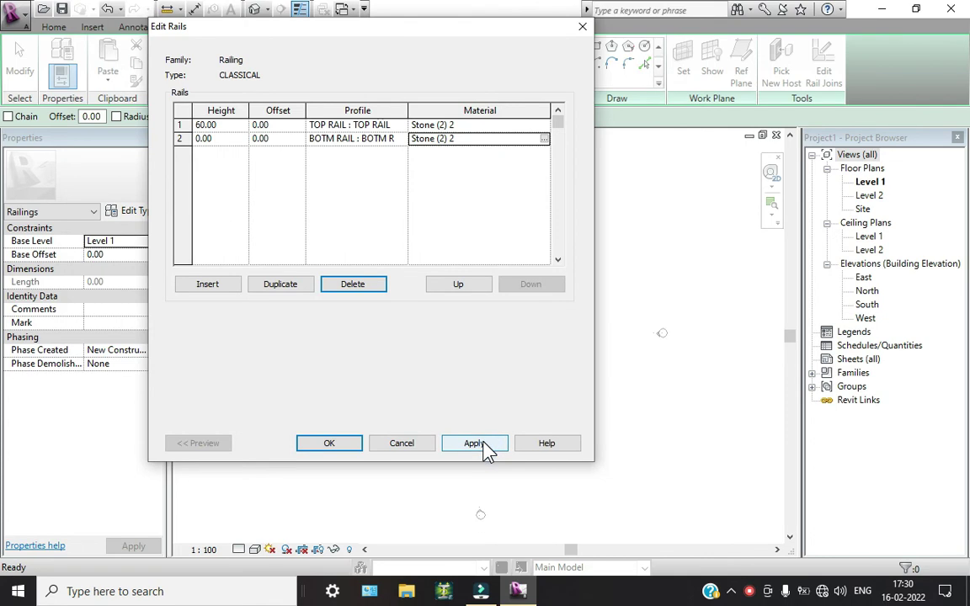
{"action": "left_click", "coordinate": [477, 443]}
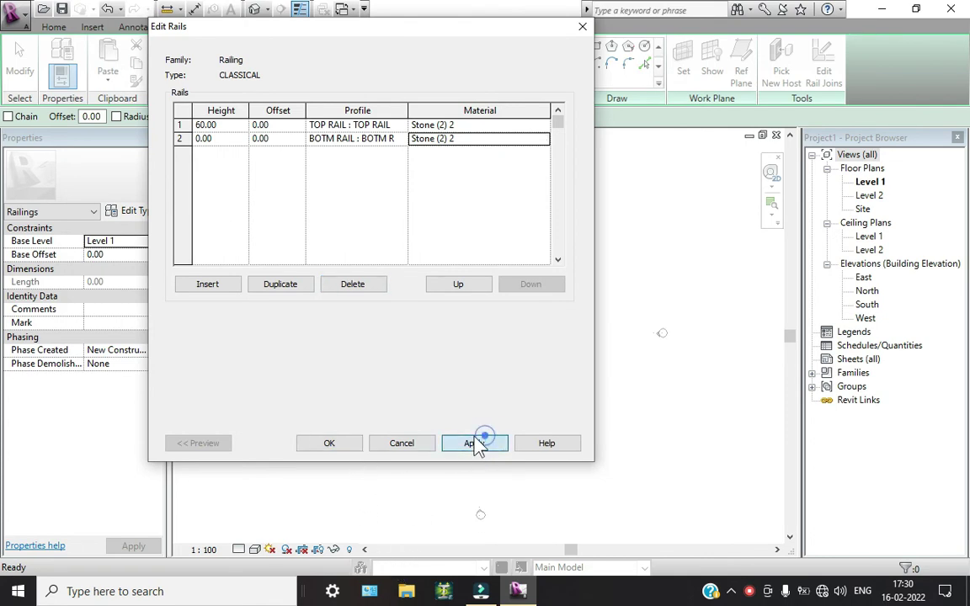
- Close the rail settings and set the regular baluster family to BALUSTER
{"action": "left_click", "coordinate": [347, 444]}
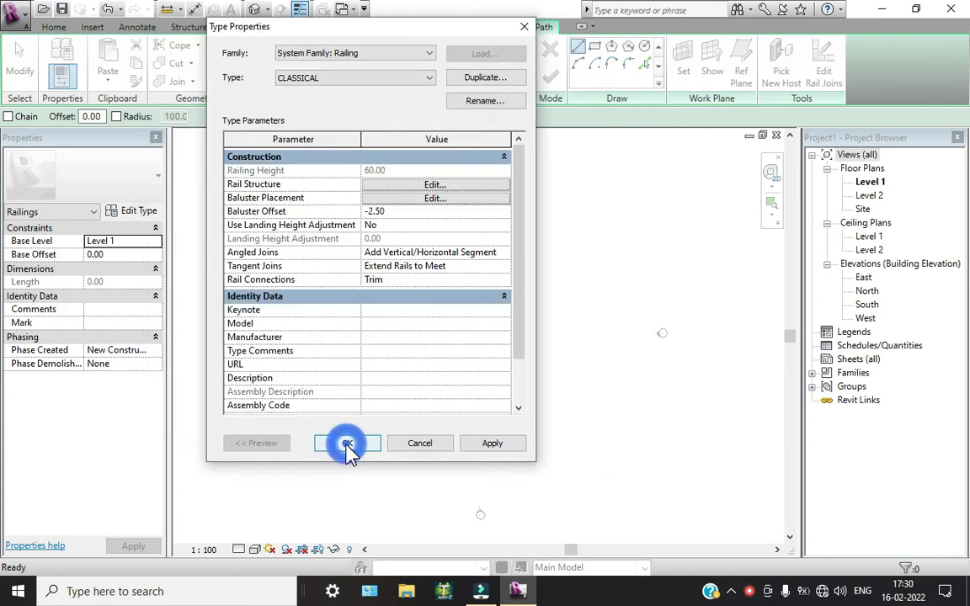
{"action": "left_click", "coordinate": [425, 199]}
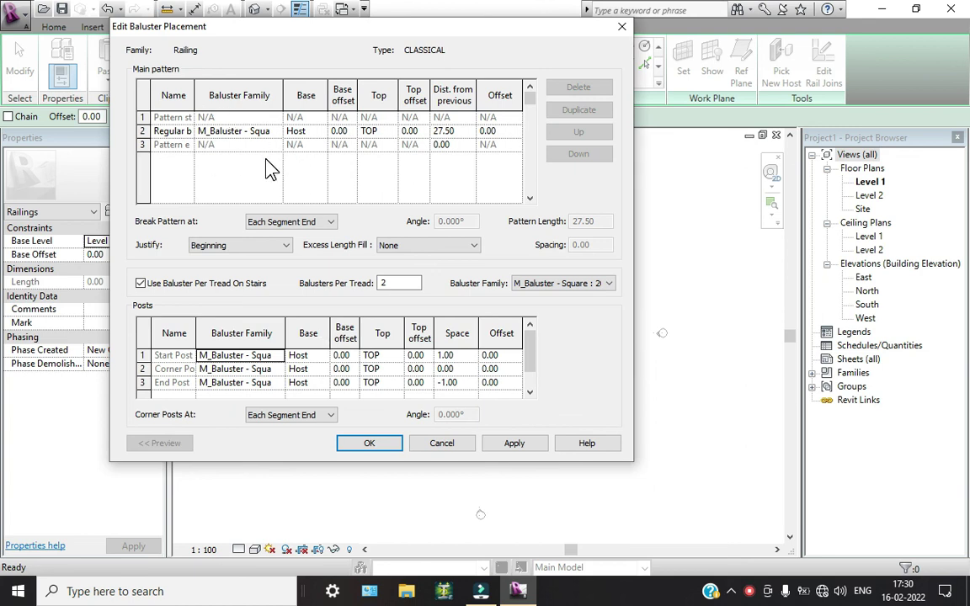
{"action": "left_click", "coordinate": [276, 132]}
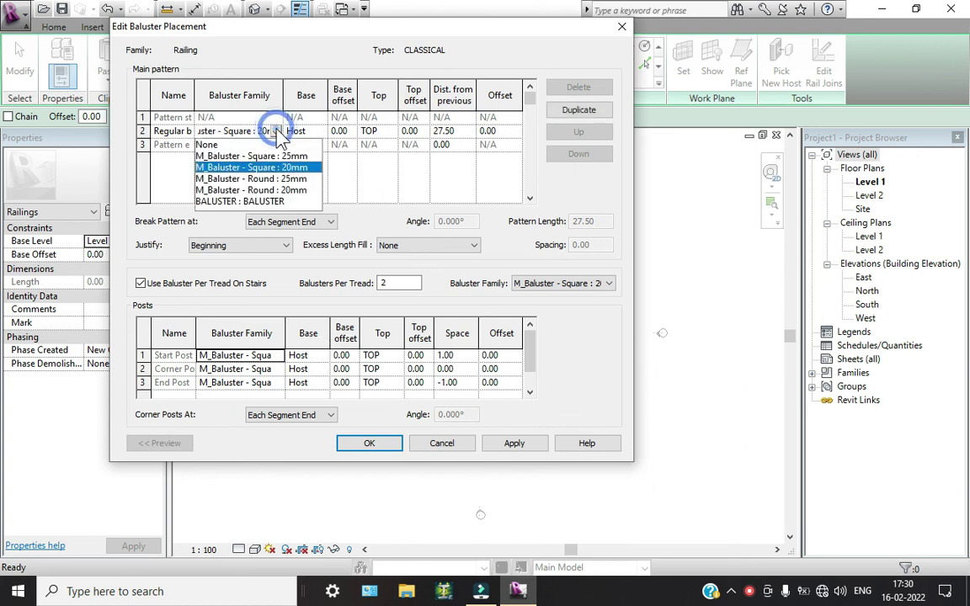
{"action": "left_click", "coordinate": [258, 202]}
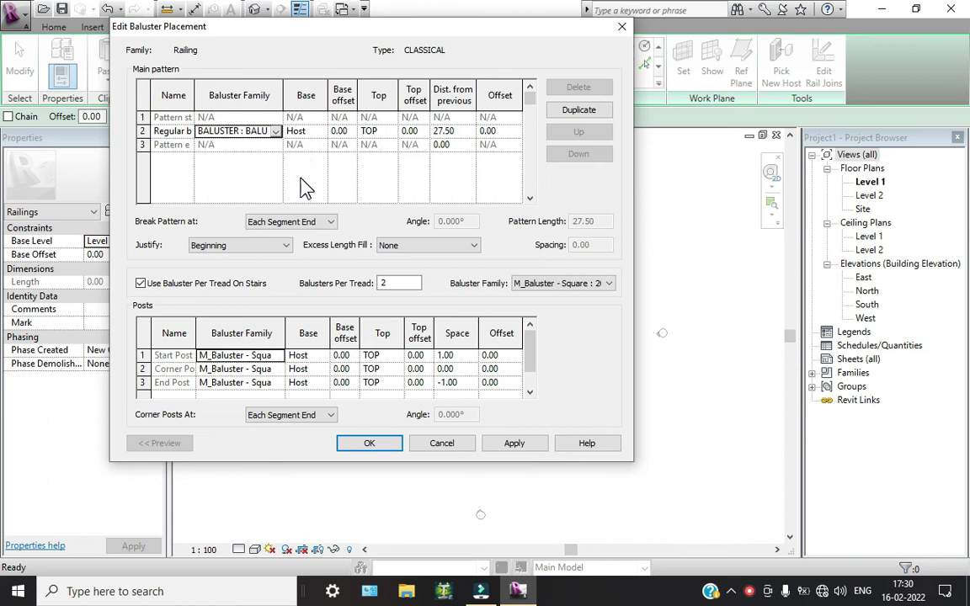
- Run the balusters from the BOTTOM rail to the TOP rail, spaced 30 apart
{"action": "left_click", "coordinate": [317, 131]}
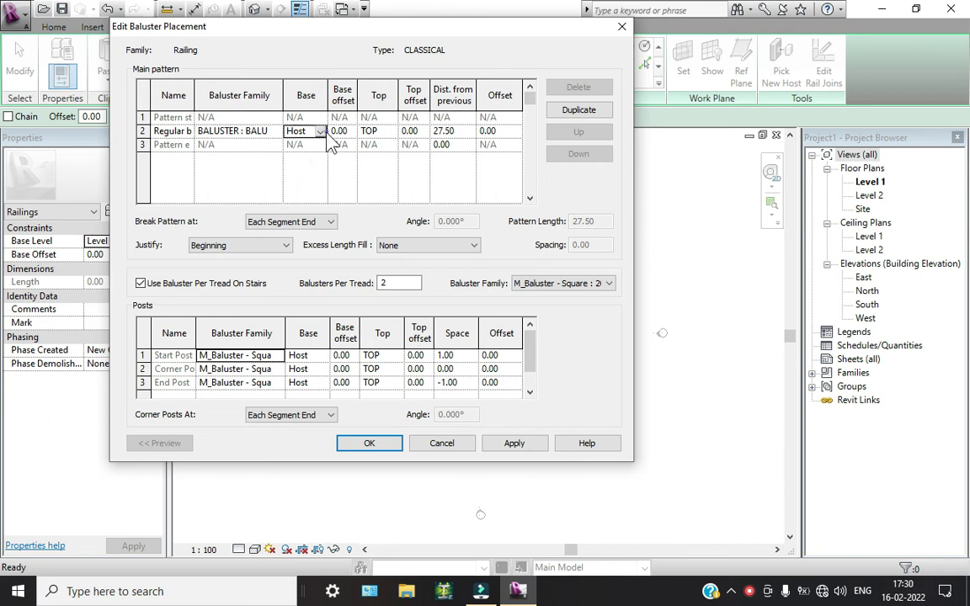
{"action": "left_click", "coordinate": [319, 131]}
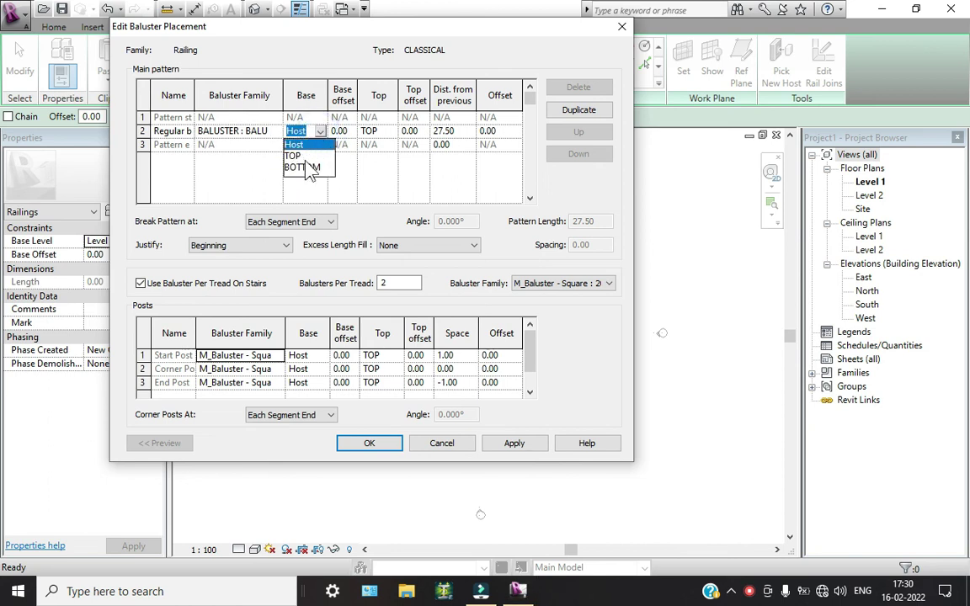
{"action": "left_click", "coordinate": [303, 167]}
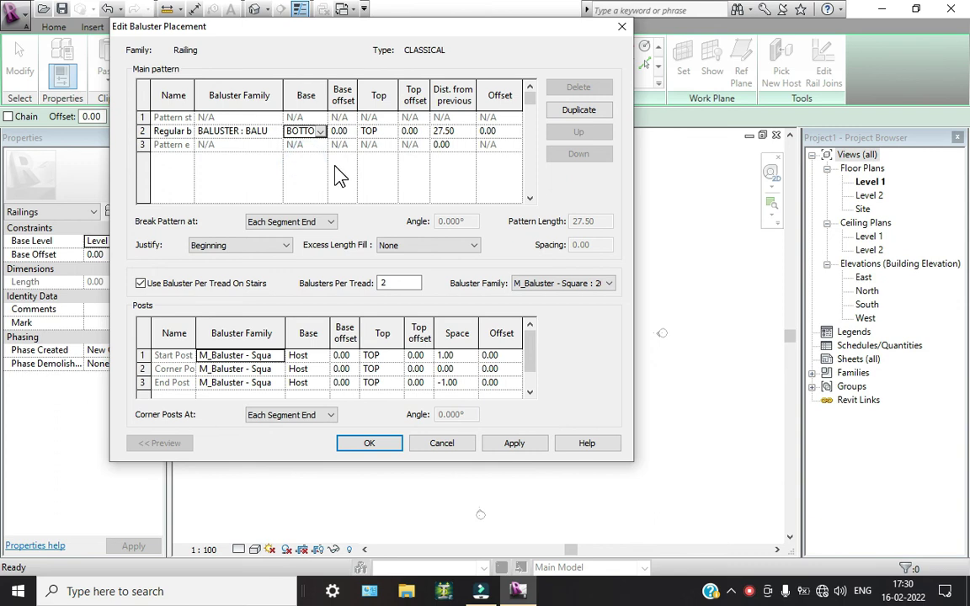
{"action": "left_click", "coordinate": [393, 131]}
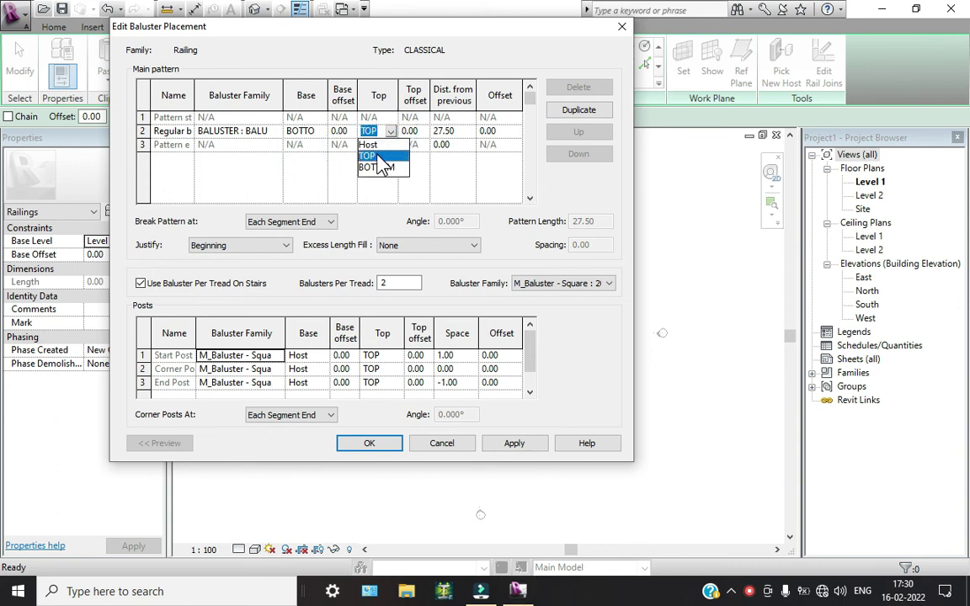
{"action": "left_click", "coordinate": [378, 156]}
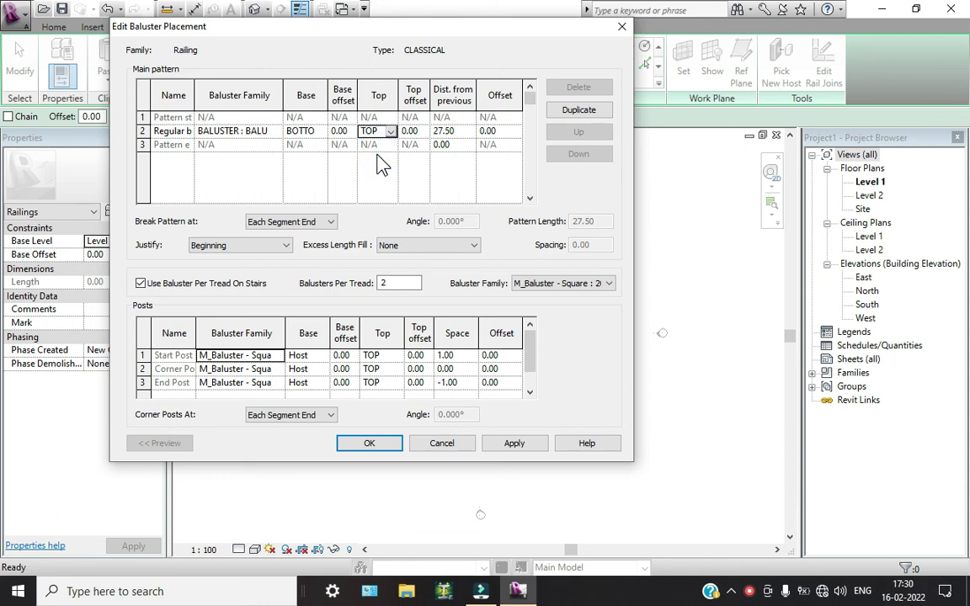
{"action": "left_click", "coordinate": [433, 167]}
{"action": "left_click", "coordinate": [462, 130]}
{"action": "type", "text": "30"}
{"action": "key", "text": "Tab"}
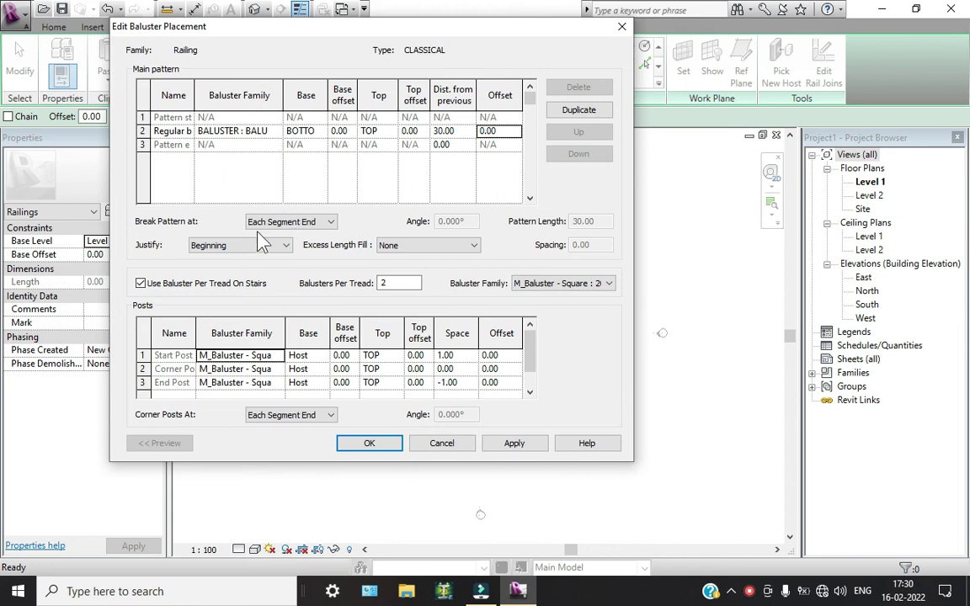
- Set Justify to Spread Pattern To Fit, keeping Break Pattern At as Each Segment End
{"action": "left_click", "coordinate": [236, 246]}
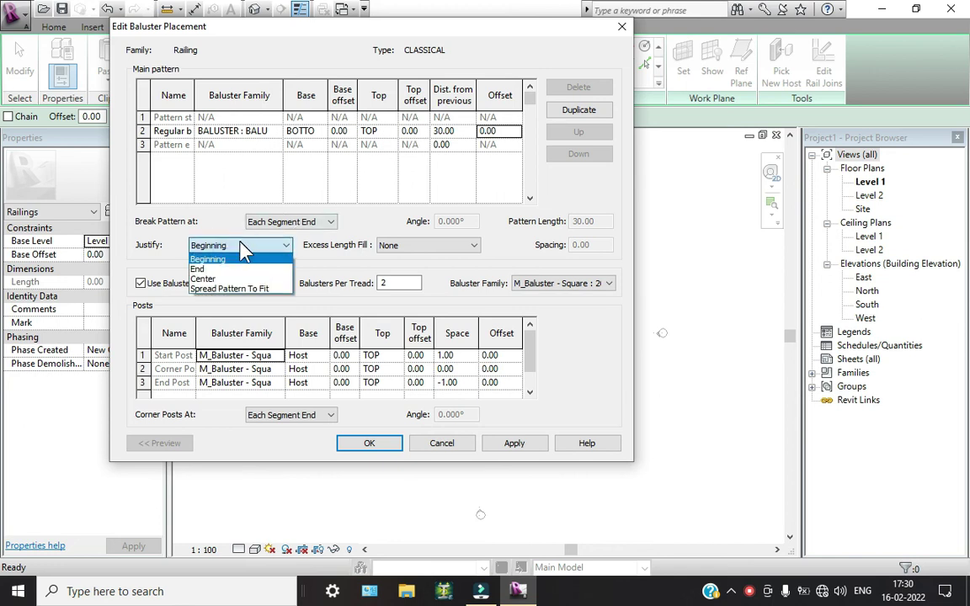
{"action": "left_click", "coordinate": [226, 288]}
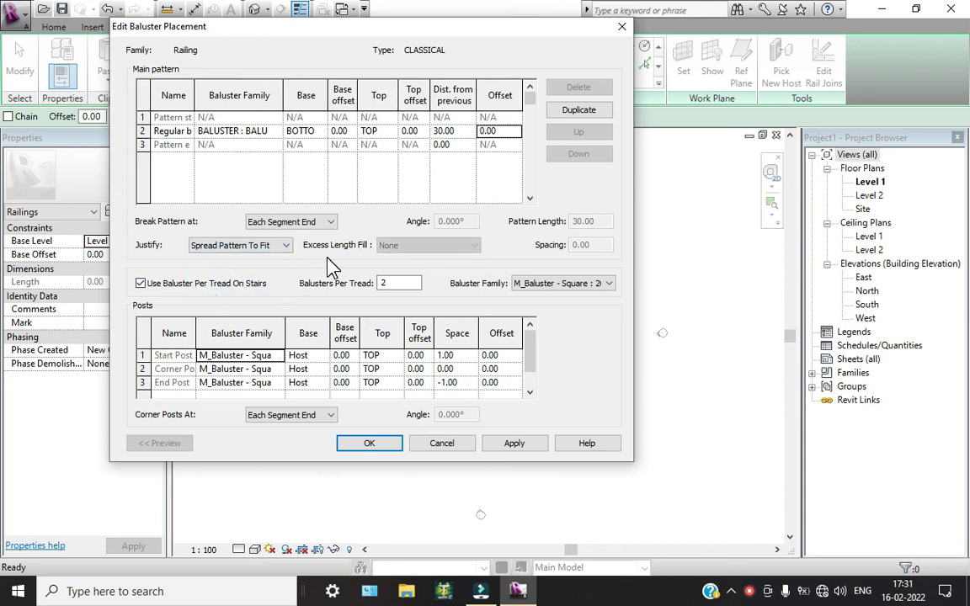
{"action": "left_click", "coordinate": [313, 222]}
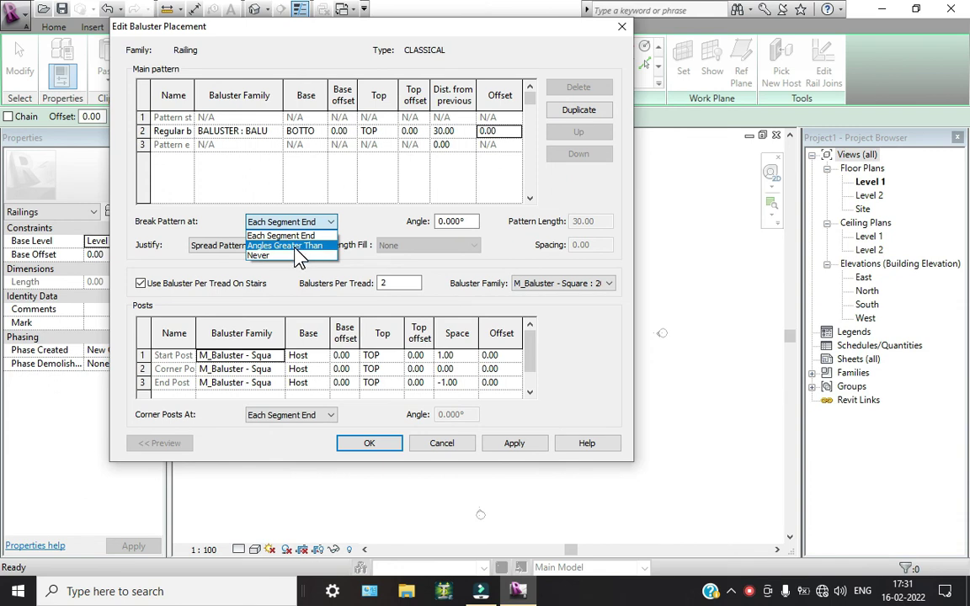
{"action": "left_click", "coordinate": [300, 235]}
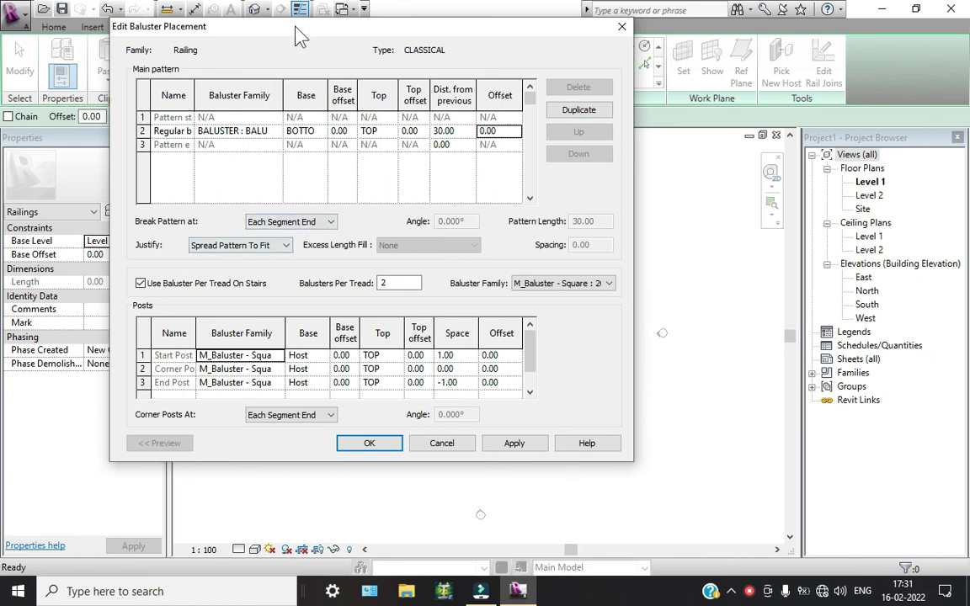
{"action": "left_click_drag", "start_coordinate": [297, 32], "coordinate": [316, 21]}
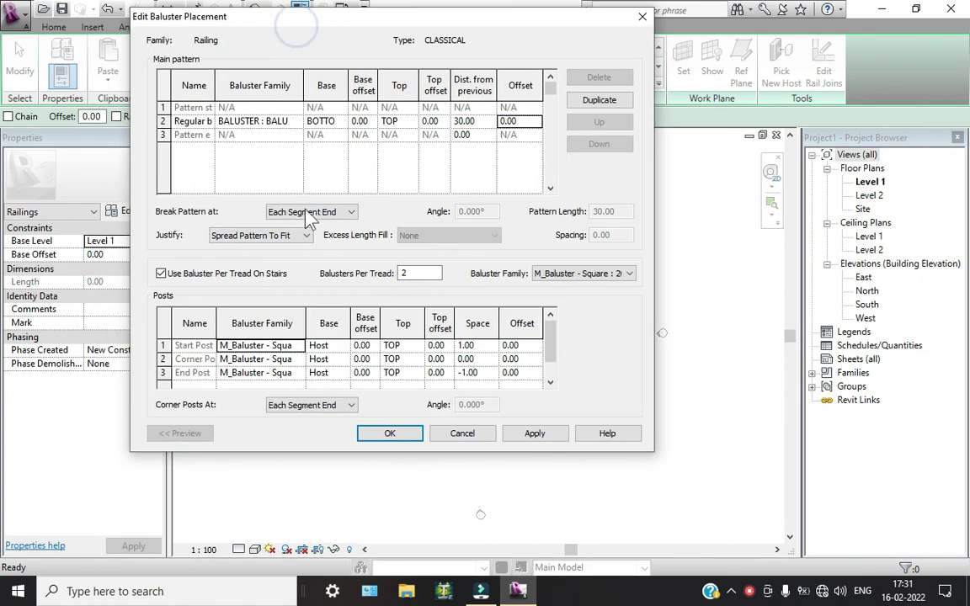
- Turn off Use Baluster Per Tread On Stairs
{"action": "left_click", "coordinate": [161, 274]}
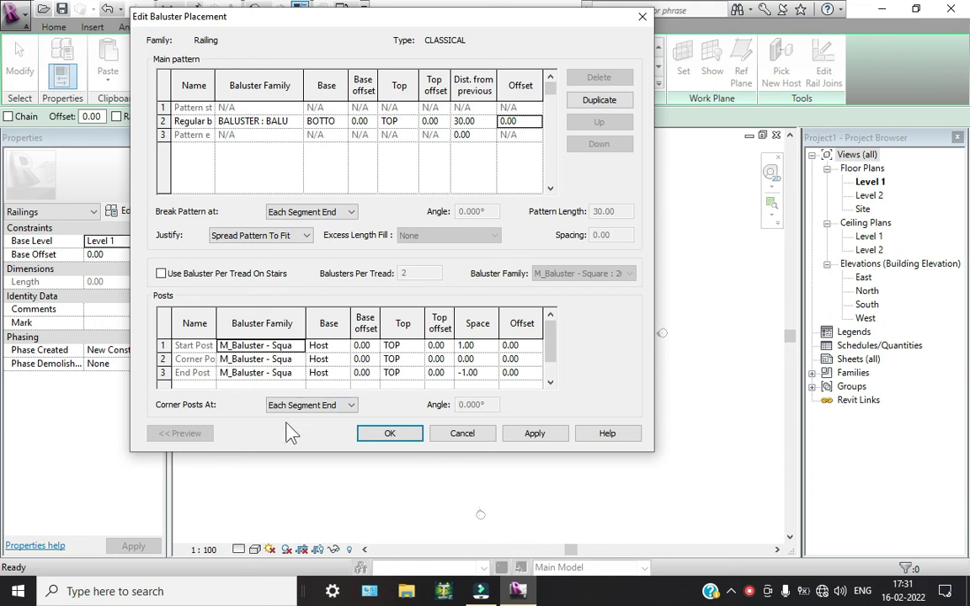
{"action": "scroll", "coordinate": [288, 358], "scroll_direction": "down", "scroll_amount": 1}
{"action": "scroll", "coordinate": [289, 362], "scroll_direction": "up", "scroll_amount": 1}
- Set the start, corner and end posts to the BALUSTER : BALUSTER family
{"action": "left_click", "coordinate": [261, 345]}
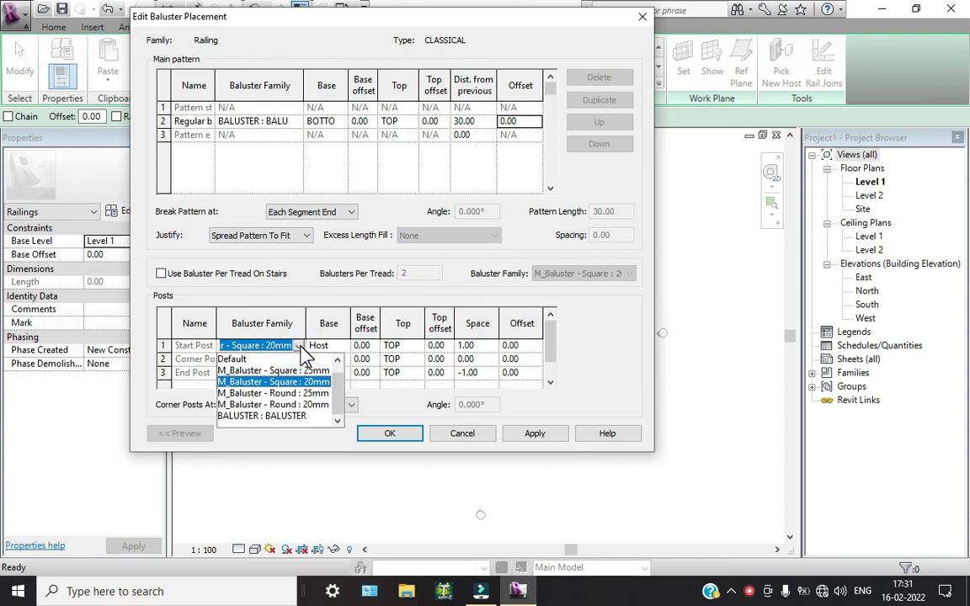
{"action": "left_click", "coordinate": [260, 416]}
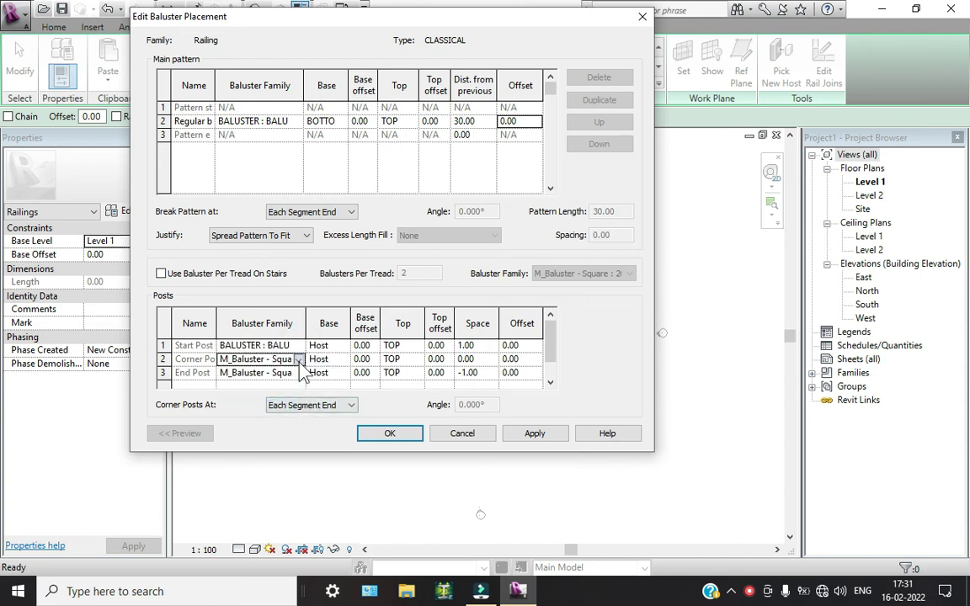
{"action": "left_click", "coordinate": [299, 360]}
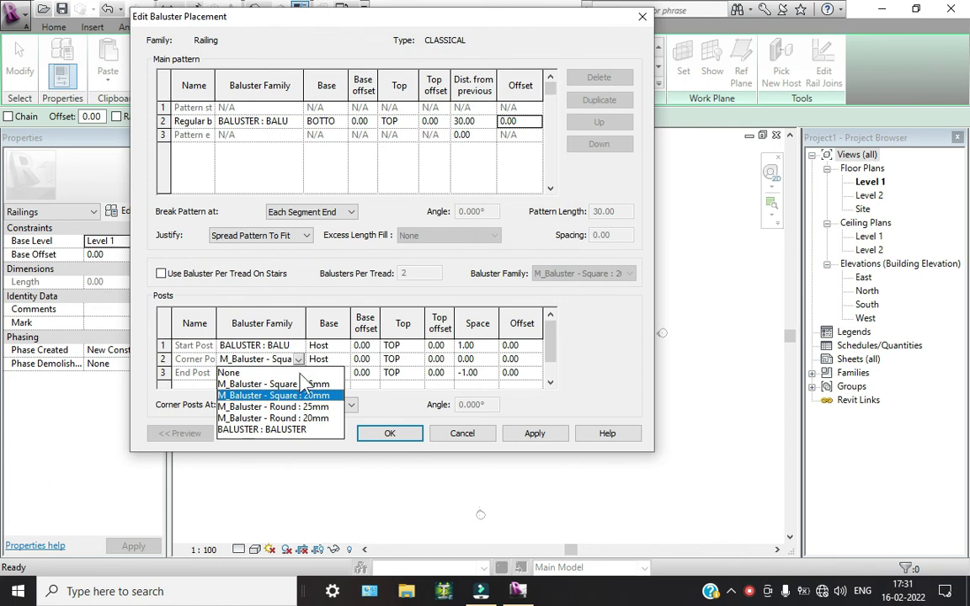
{"action": "left_click", "coordinate": [287, 429]}
{"action": "left_click", "coordinate": [261, 373]}
{"action": "left_click", "coordinate": [298, 373]}
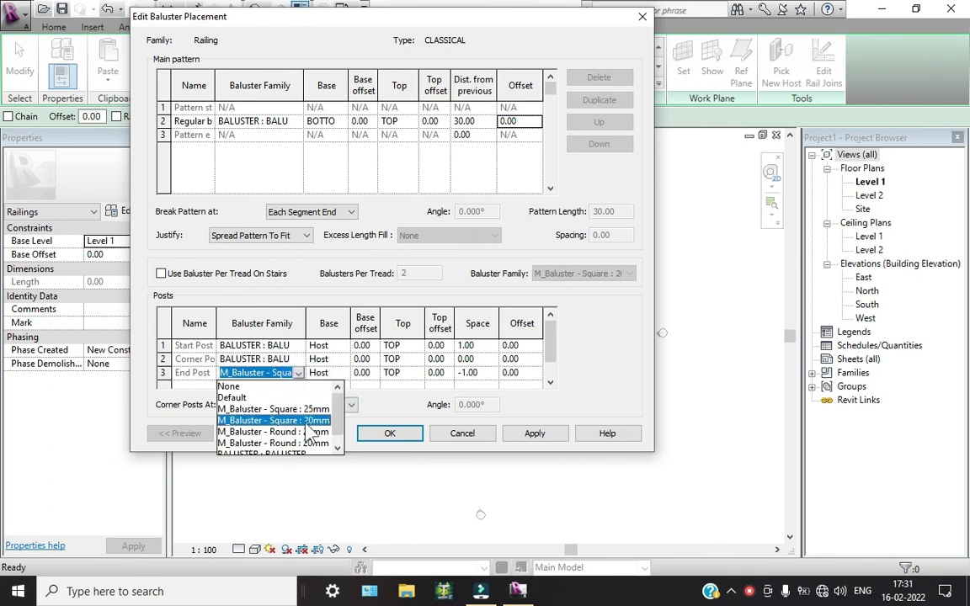
{"action": "scroll", "coordinate": [303, 455], "scroll_direction": "down", "scroll_amount": 1}
{"action": "left_click", "coordinate": [271, 447]}
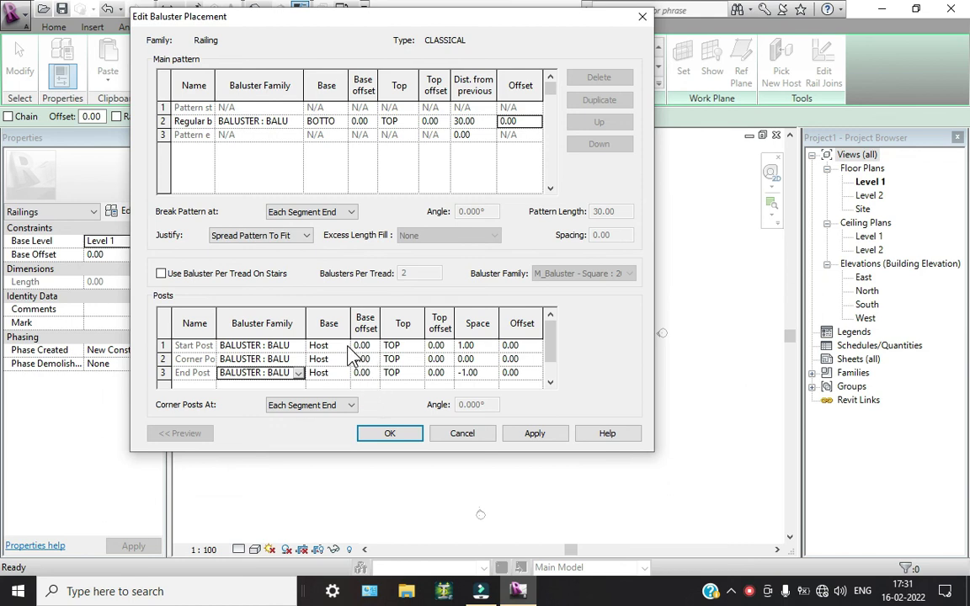
- Set the Base of all three posts to BOTTOM
{"action": "left_click", "coordinate": [320, 345]}
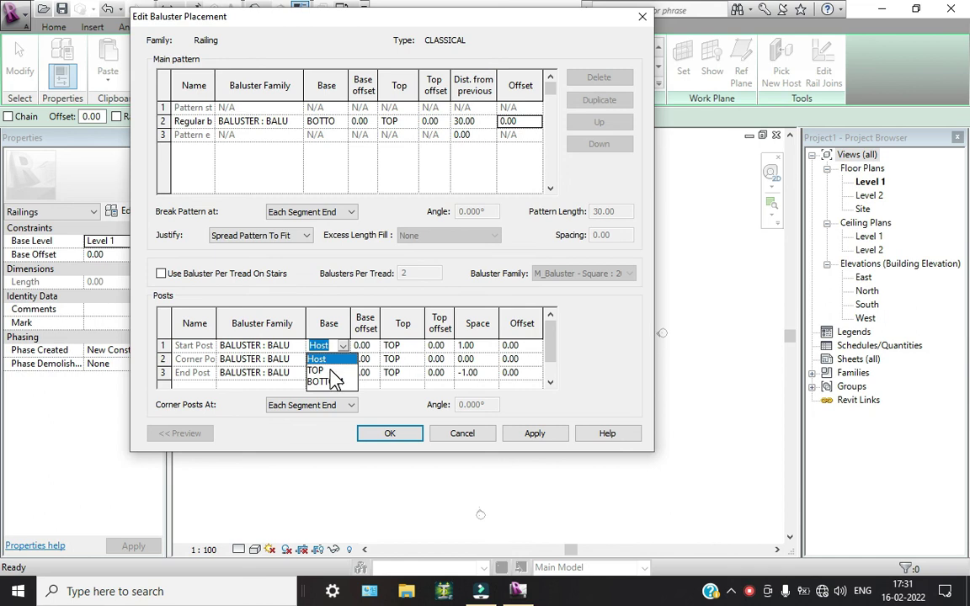
{"action": "left_click", "coordinate": [324, 381]}
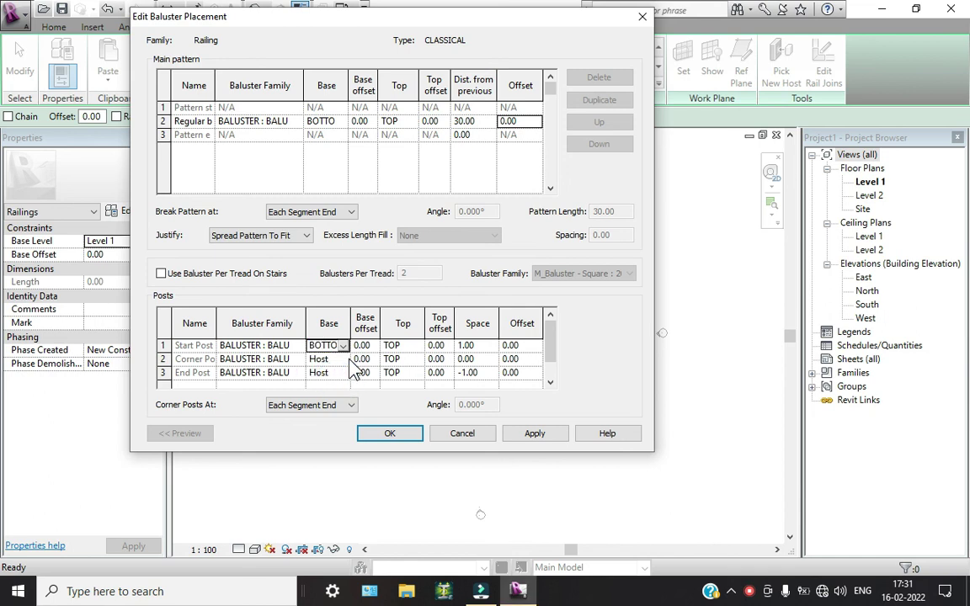
{"action": "left_click", "coordinate": [320, 358]}
{"action": "left_click", "coordinate": [336, 395]}
{"action": "left_click", "coordinate": [320, 372]}
{"action": "left_click", "coordinate": [343, 372]}
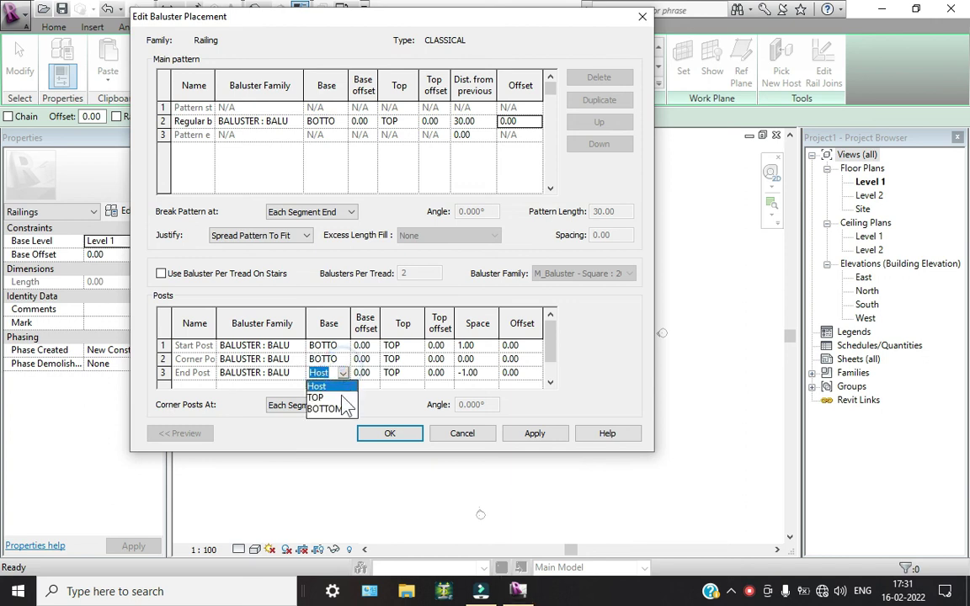
{"action": "left_click", "coordinate": [324, 409]}
- Keep the start and end post Tops at TOP and confirm the baluster placement settings
{"action": "left_click", "coordinate": [392, 345]}
{"action": "left_click", "coordinate": [417, 345]}
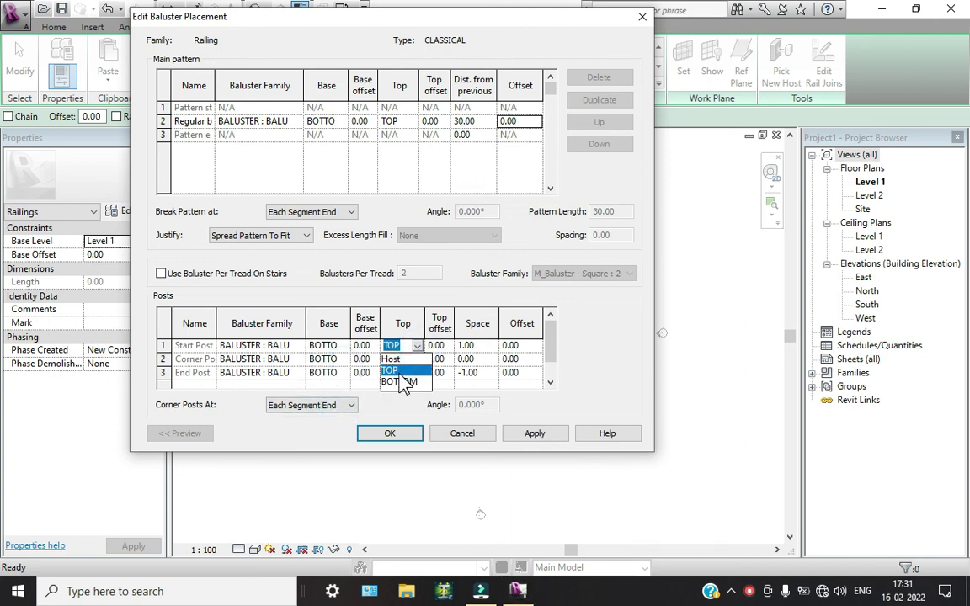
{"action": "left_click", "coordinate": [394, 365]}
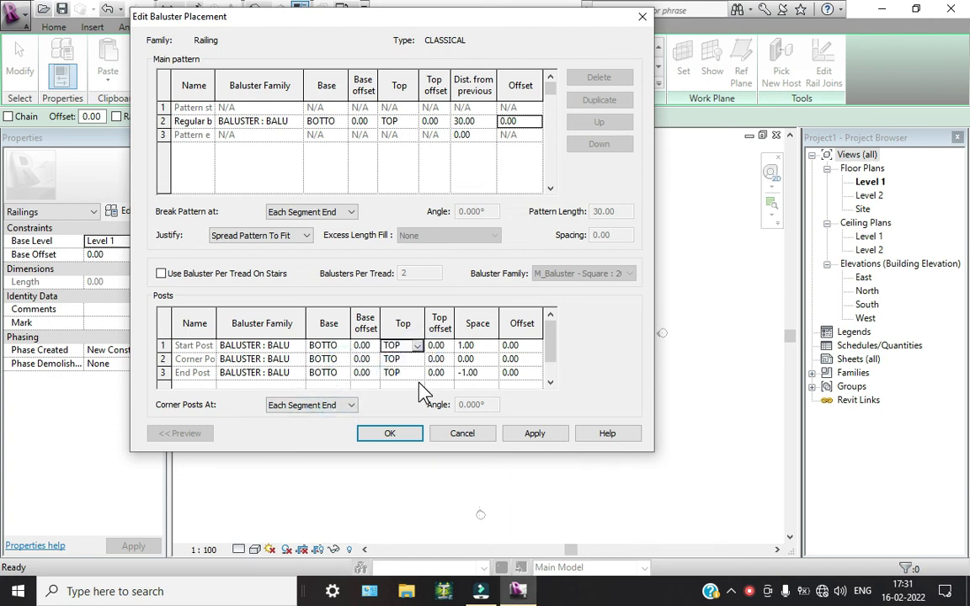
{"action": "left_click", "coordinate": [394, 372]}
{"action": "left_click", "coordinate": [417, 372]}
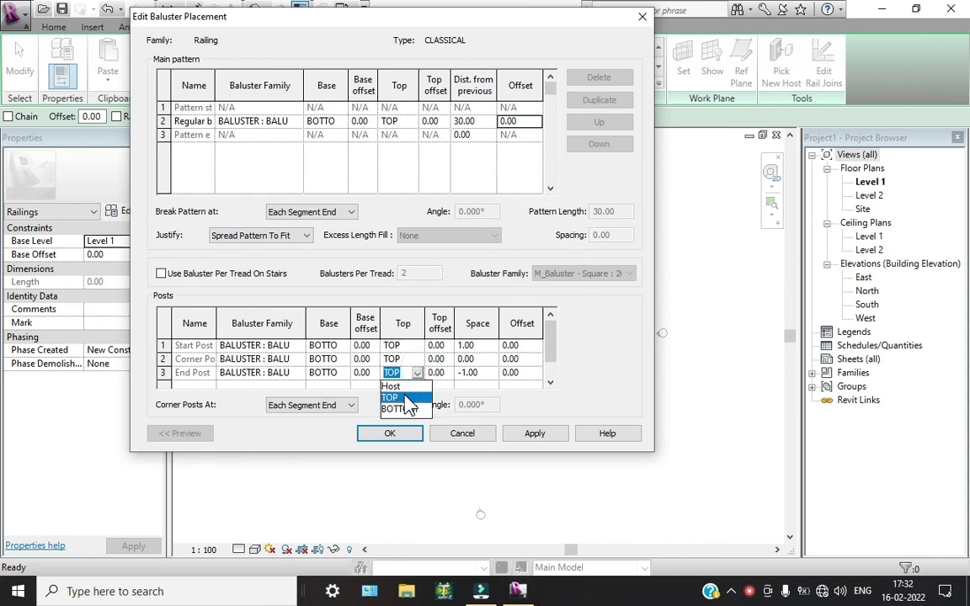
{"action": "left_click", "coordinate": [406, 397]}
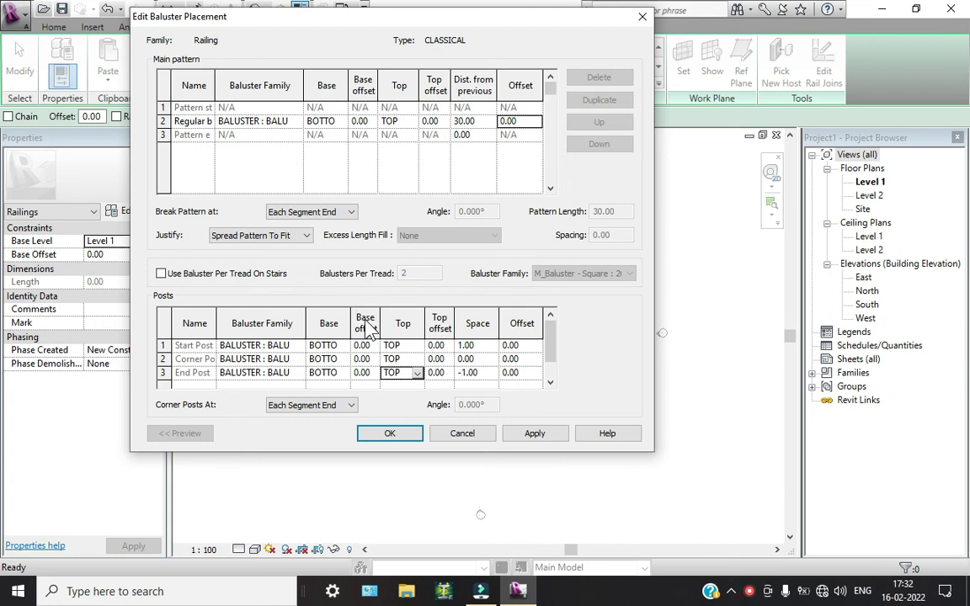
{"action": "left_click", "coordinate": [387, 434]}
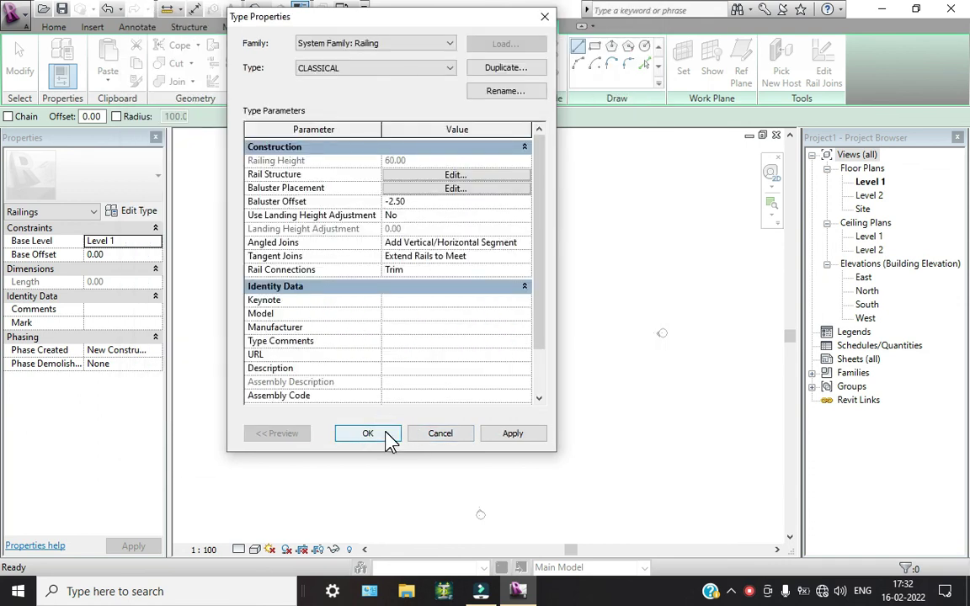
- Apply the type changes, change Baluster Offset from -2.50 to 0, and confirm
{"action": "left_click", "coordinate": [511, 446]}
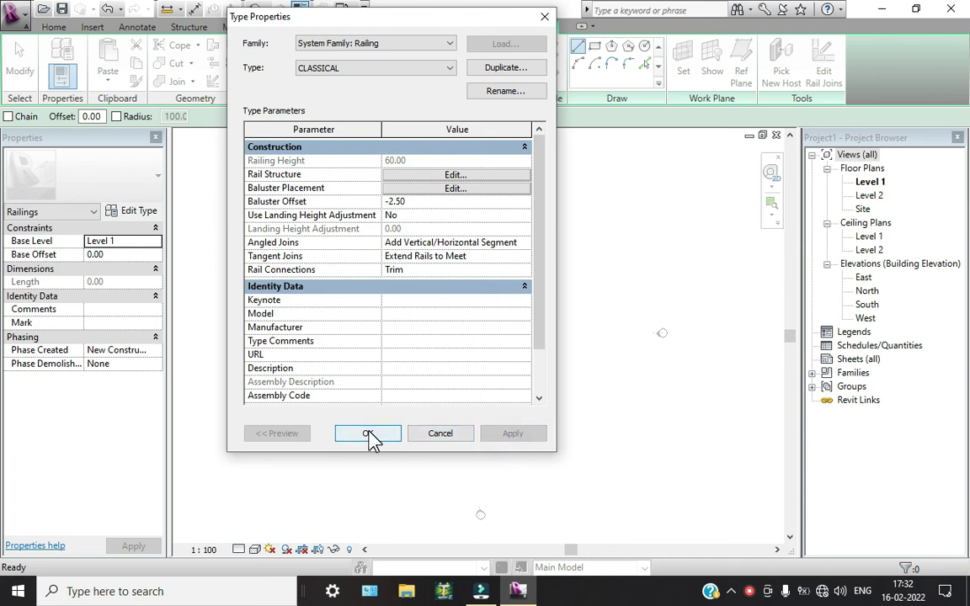
{"action": "left_click", "coordinate": [421, 203]}
{"action": "type", "text": "0"}
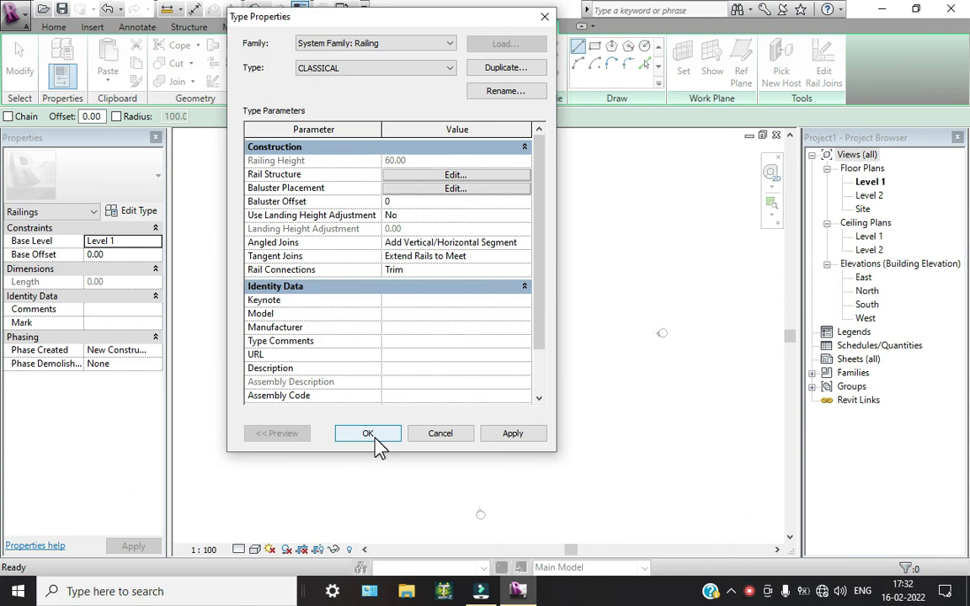
{"action": "left_click", "coordinate": [375, 433]}
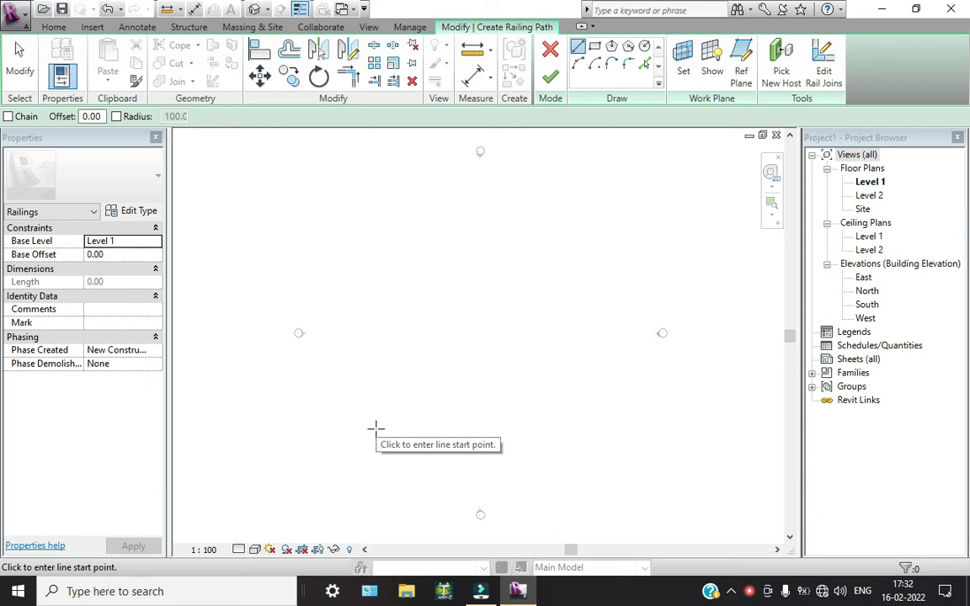
- Sketch a 2000 bottom line, an 1100 vertical segment and a top straight line
{"action": "left_click", "coordinate": [383, 335]}
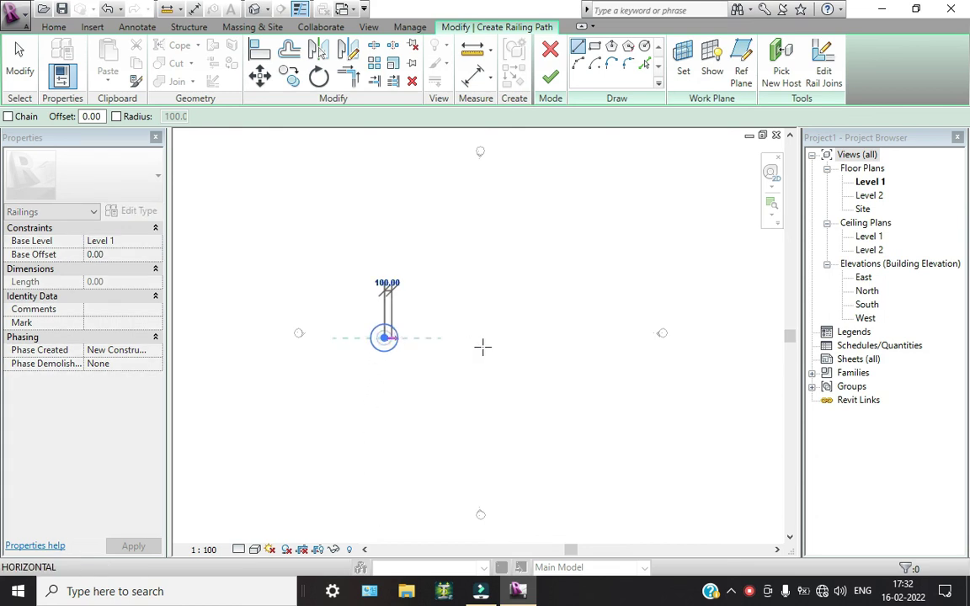
{"action": "left_click", "coordinate": [530, 337]}
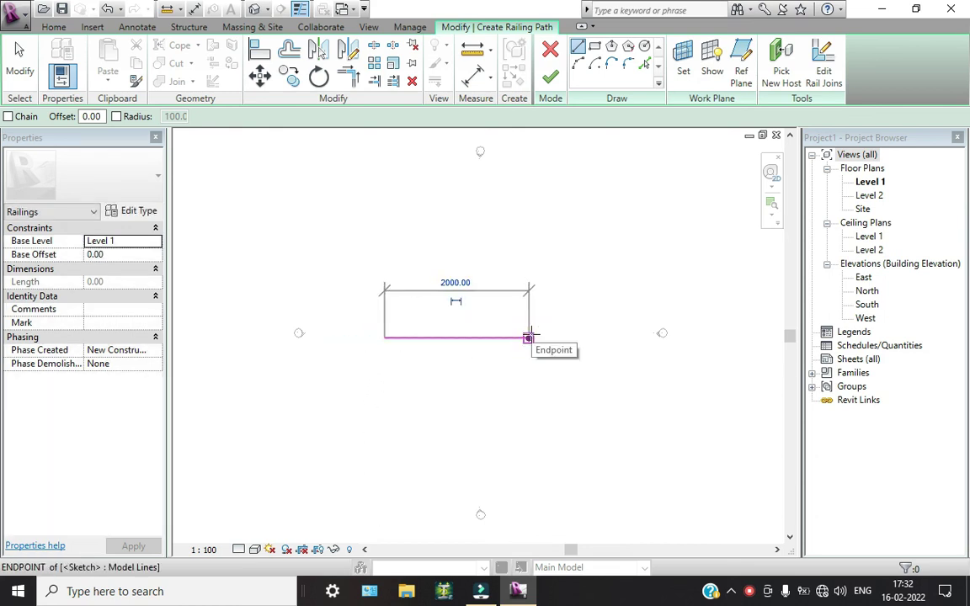
{"action": "left_click", "coordinate": [529, 260]}
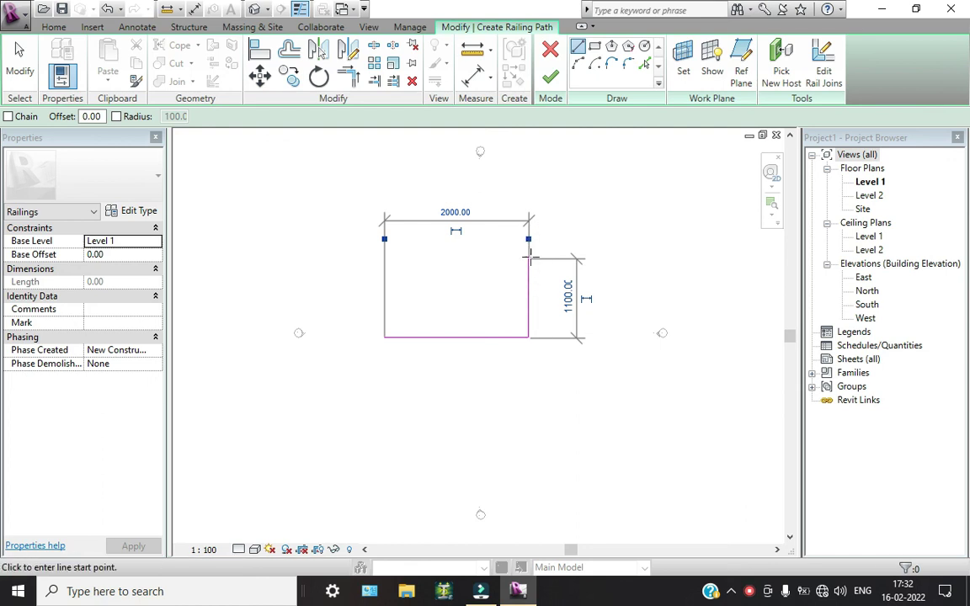
{"action": "left_click", "coordinate": [528, 257]}
{"action": "left_click", "coordinate": [622, 259]}
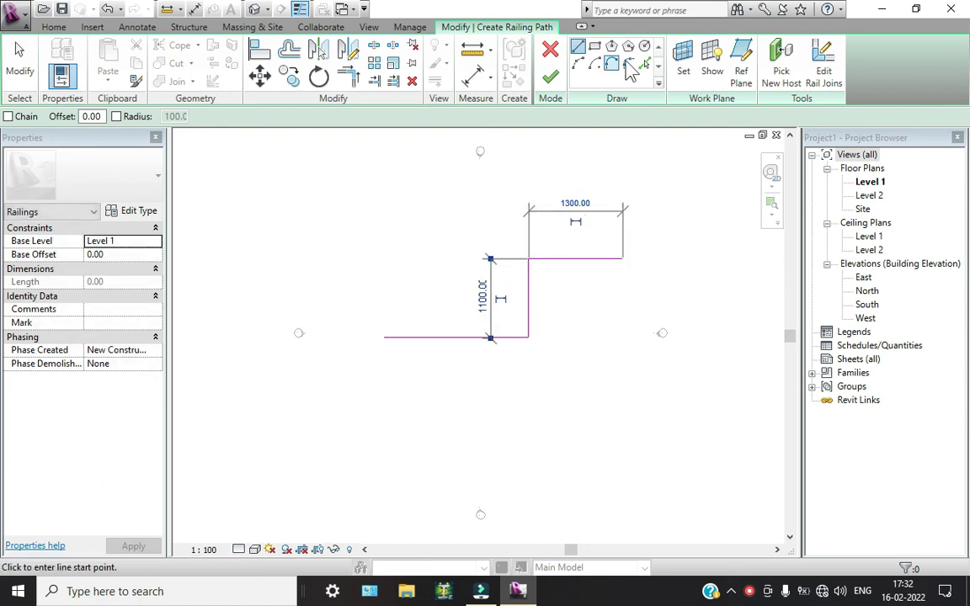
- Round the end by joining the top and bottom lines with a 550-radius fillet arc
{"action": "key", "text": "Escape"}
{"action": "left_click", "coordinate": [556, 259]}
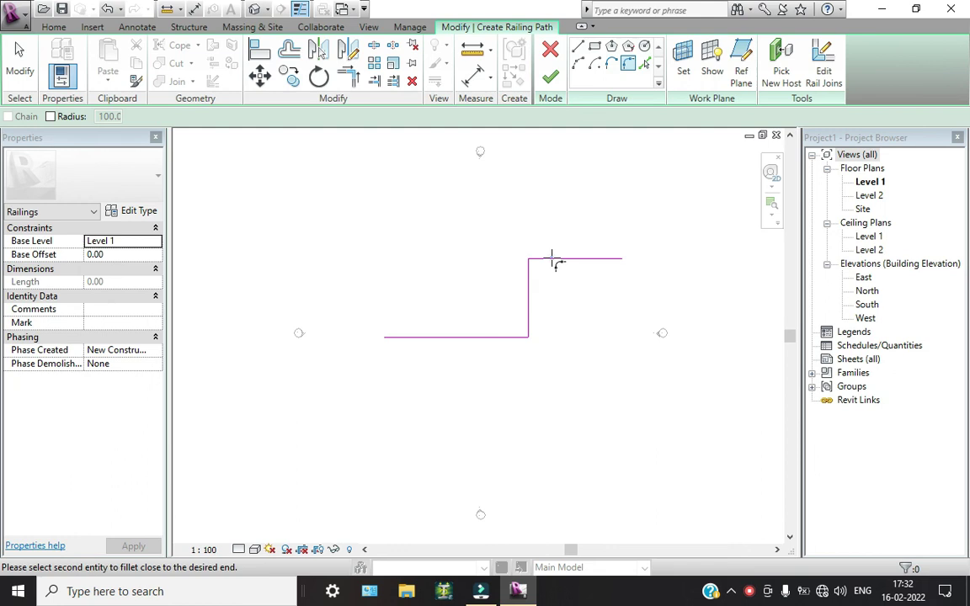
{"action": "left_click", "coordinate": [515, 337]}
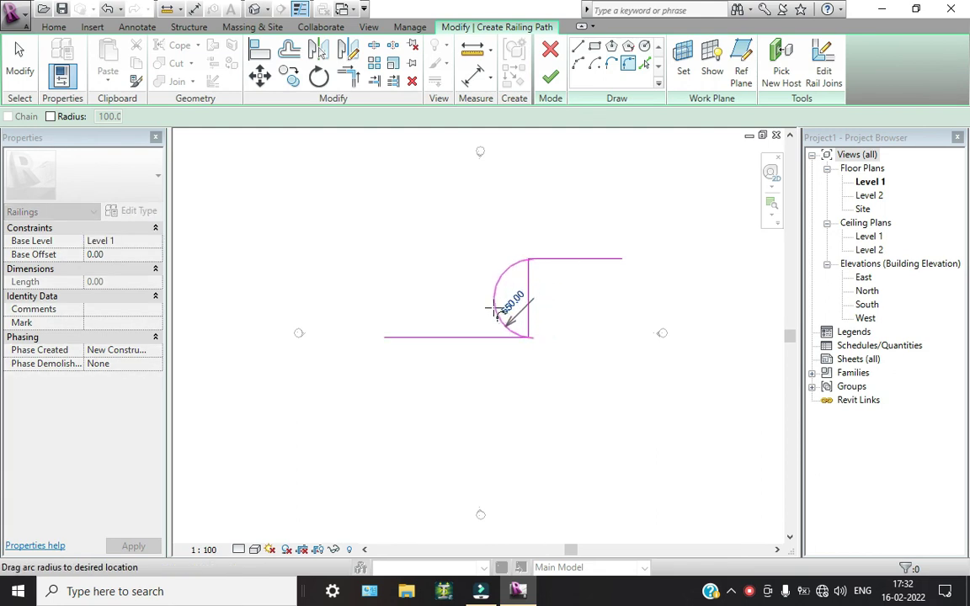
{"action": "left_click", "coordinate": [494, 310]}
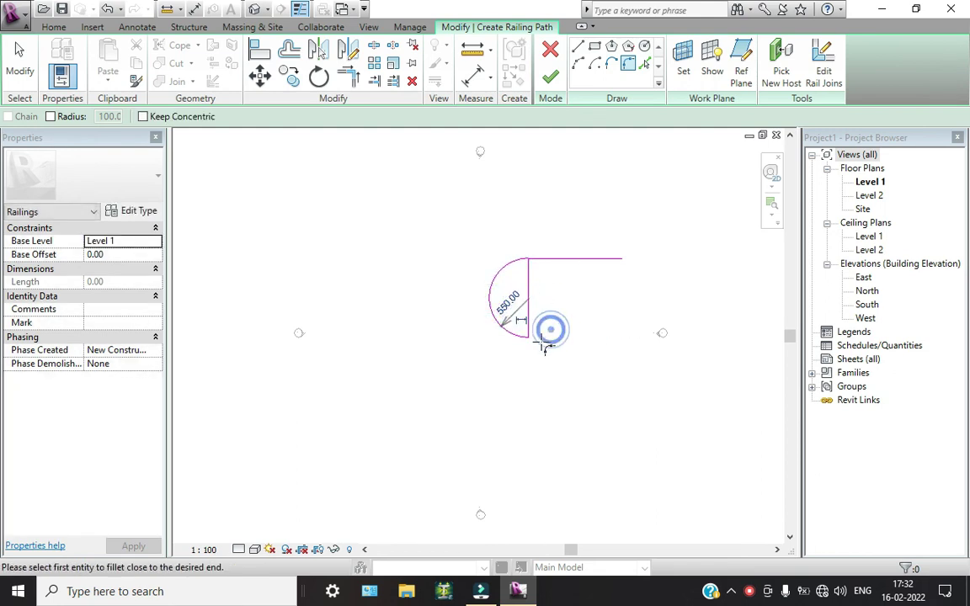
- Draw a 1000 mm straight run from the arc's lower end
{"action": "left_click", "coordinate": [578, 48]}
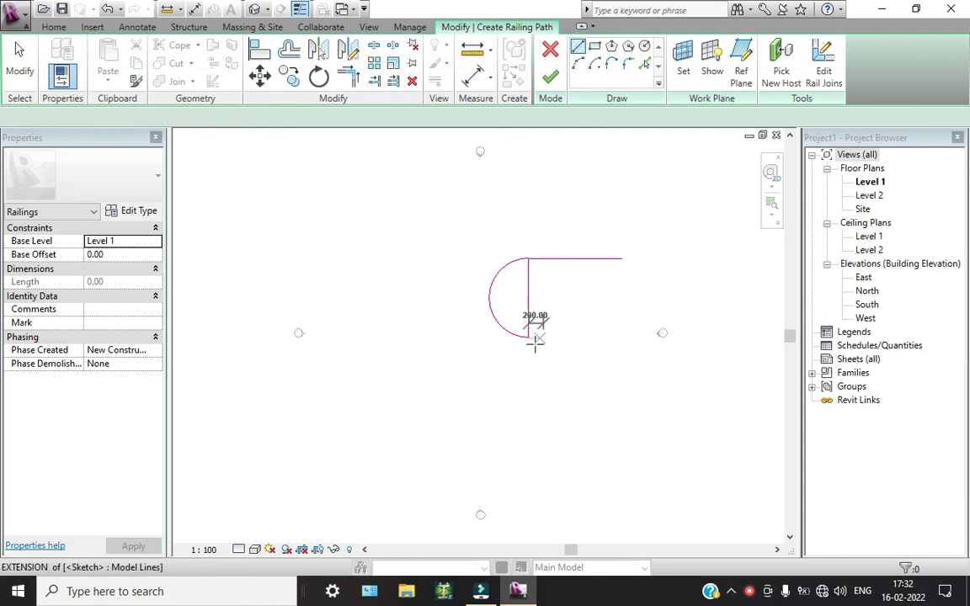
{"action": "left_click", "coordinate": [530, 335]}
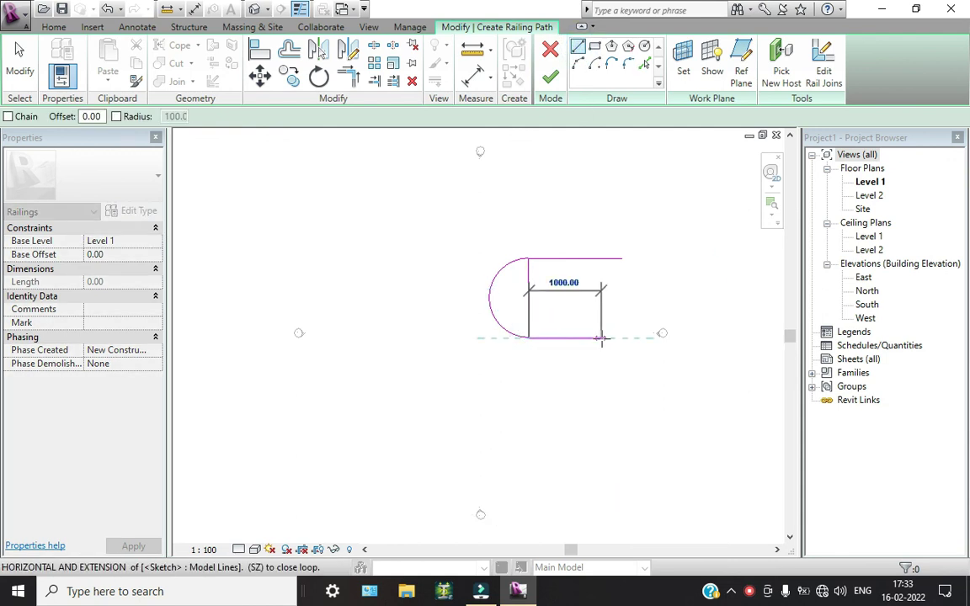
{"action": "left_click", "coordinate": [600, 337]}
{"action": "key", "text": "Escape"}
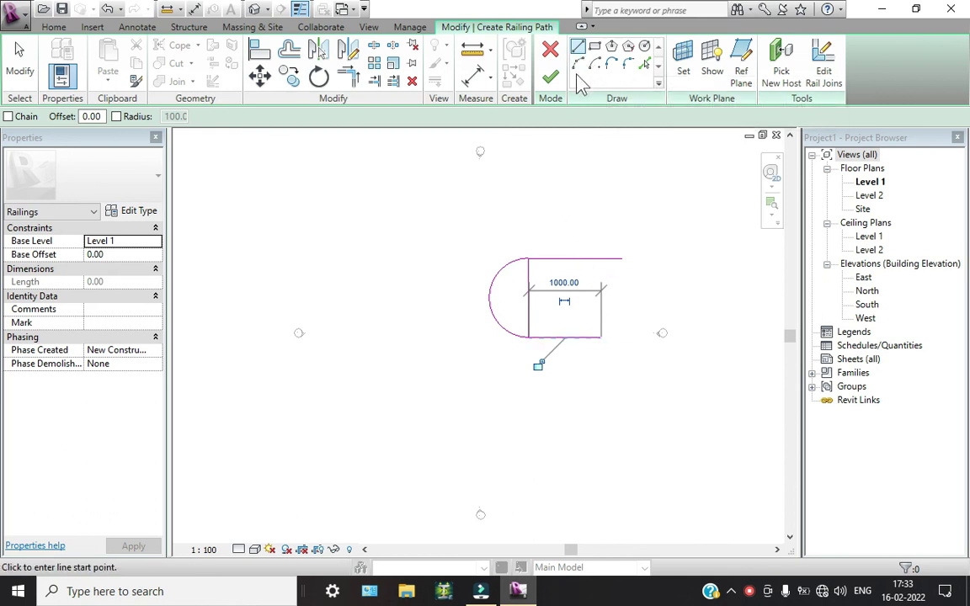
{"action": "key", "text": "Escape"}
- Add a start-end-radius arc bowing downward, then try to finish the path sketch
{"action": "left_click", "coordinate": [600, 337]}
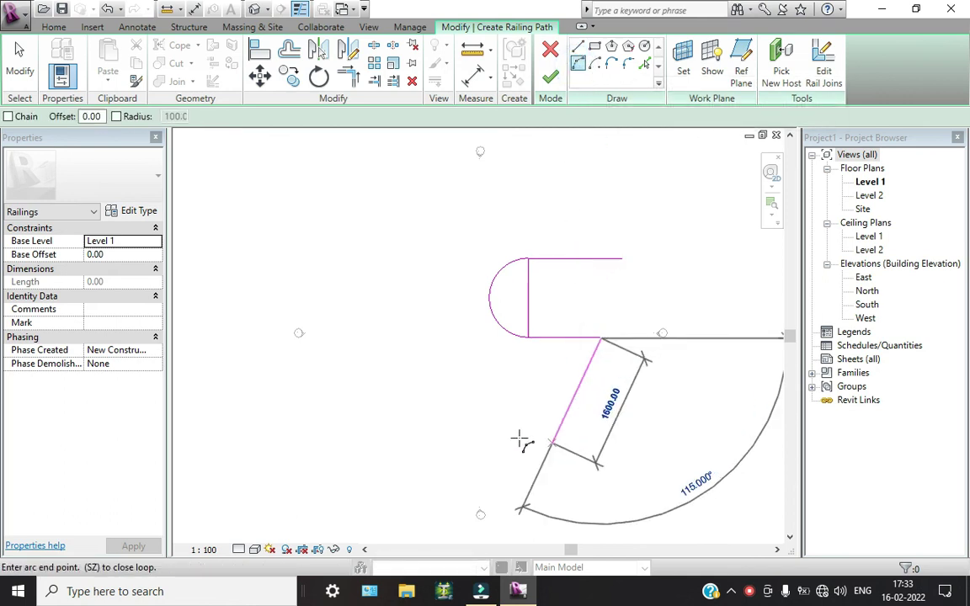
{"action": "left_click", "coordinate": [437, 429]}
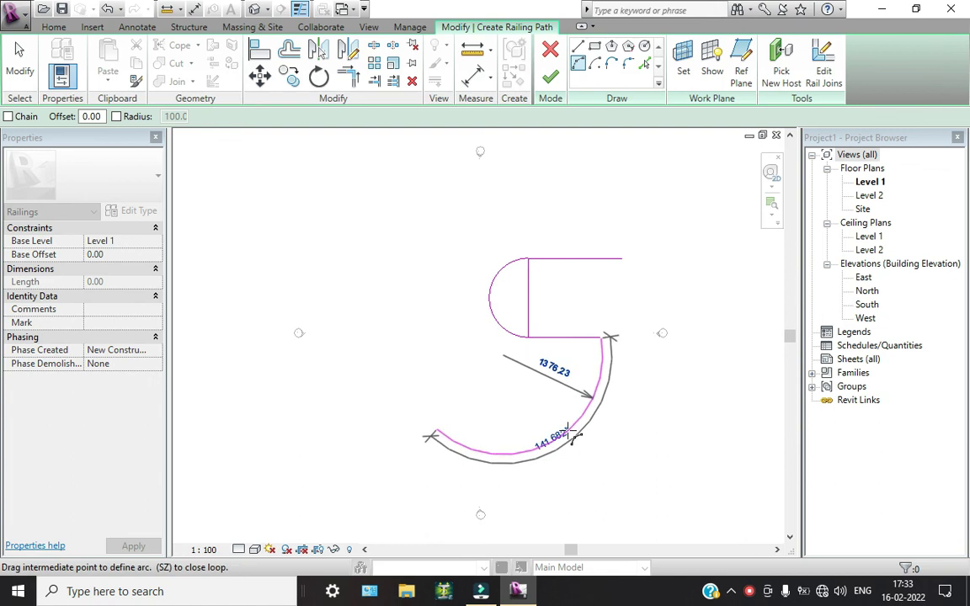
{"action": "left_click", "coordinate": [556, 442]}
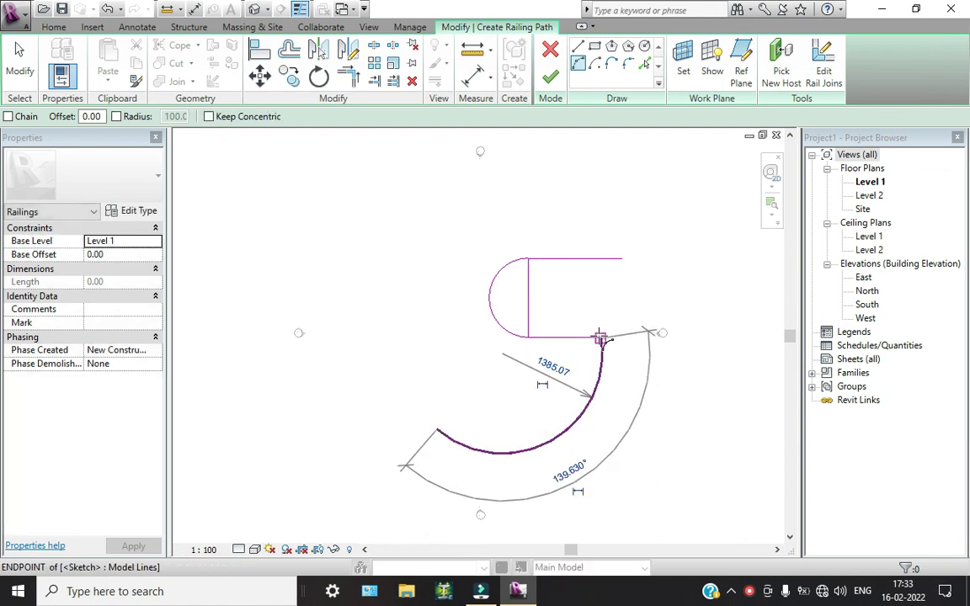
{"action": "scroll", "coordinate": [600, 338], "scroll_direction": "up", "scroll_amount": 2}
{"action": "scroll", "coordinate": [621, 324], "scroll_direction": "up", "scroll_amount": 3}
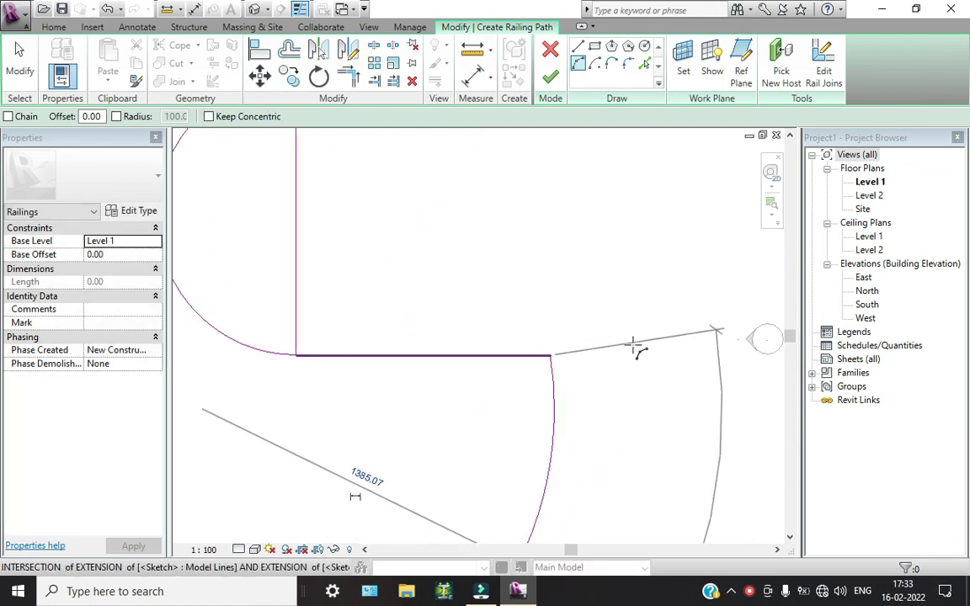
{"action": "left_click", "coordinate": [550, 88]}
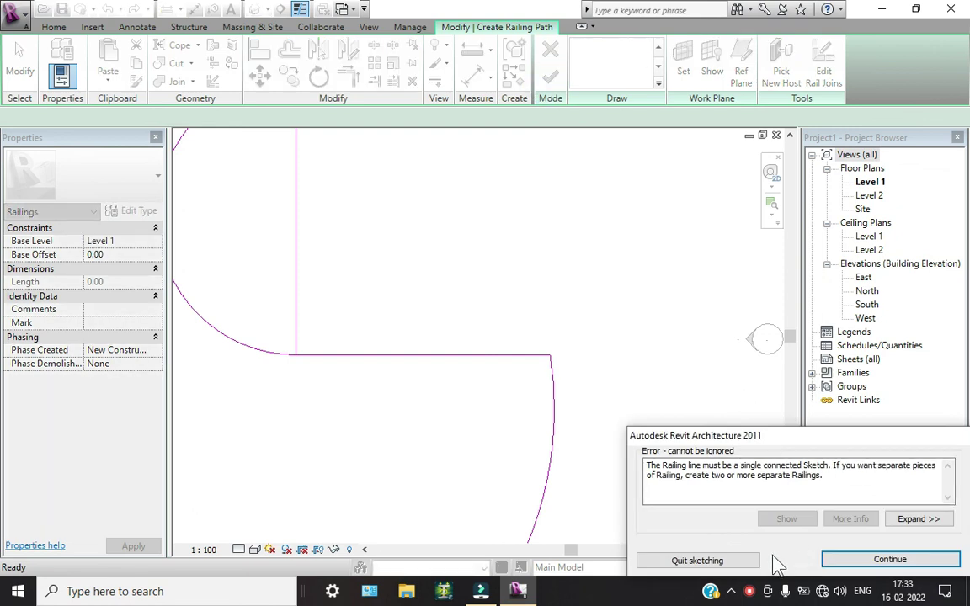
- Delete the stray vertical line across the rounded end, finish the railing and open Default 3D
{"action": "left_click", "coordinate": [845, 553]}
{"action": "scroll", "coordinate": [351, 254], "scroll_direction": "down", "scroll_amount": 2}
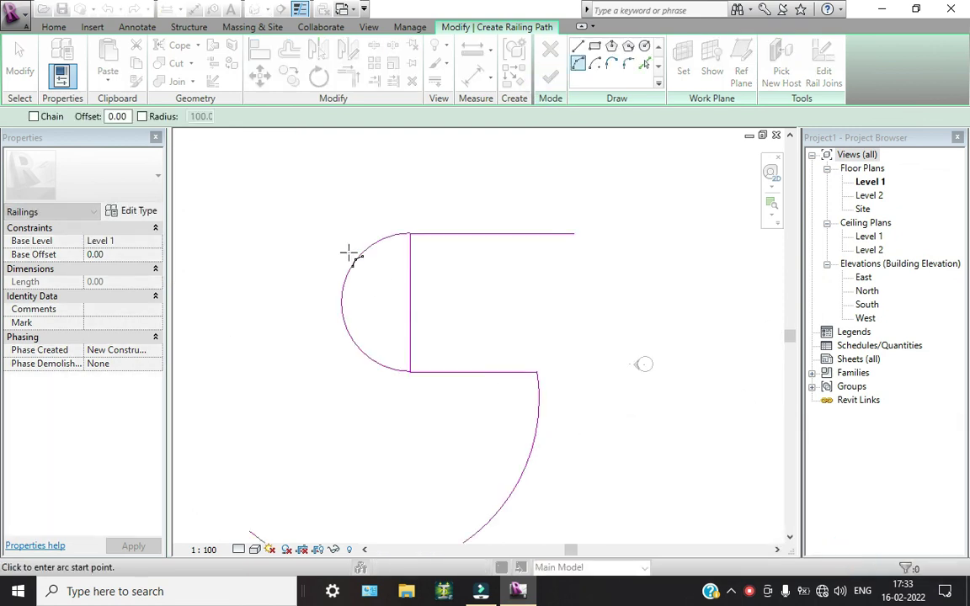
{"action": "left_click", "coordinate": [19, 63]}
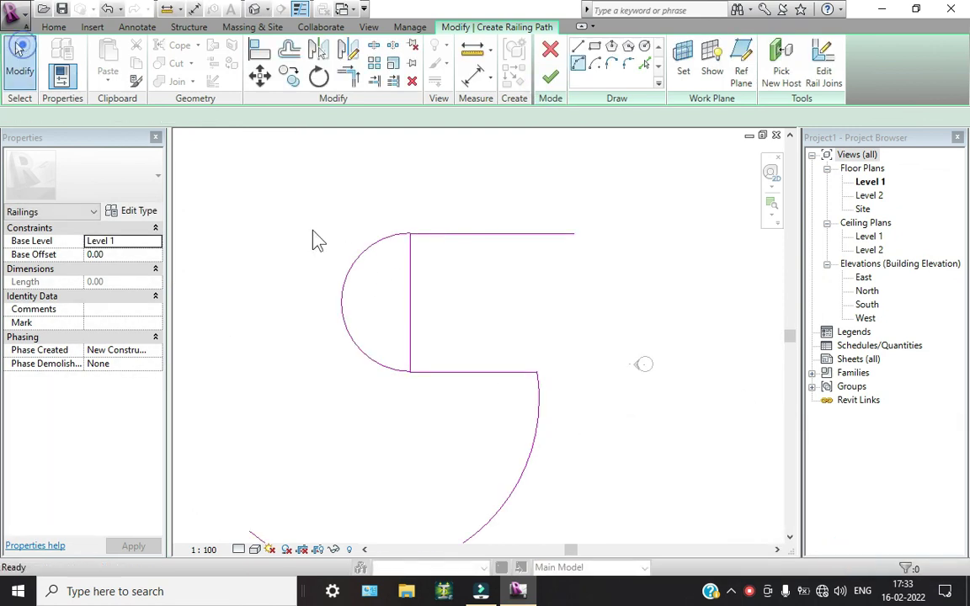
{"action": "left_click", "coordinate": [407, 293]}
{"action": "key", "text": "Delete"}
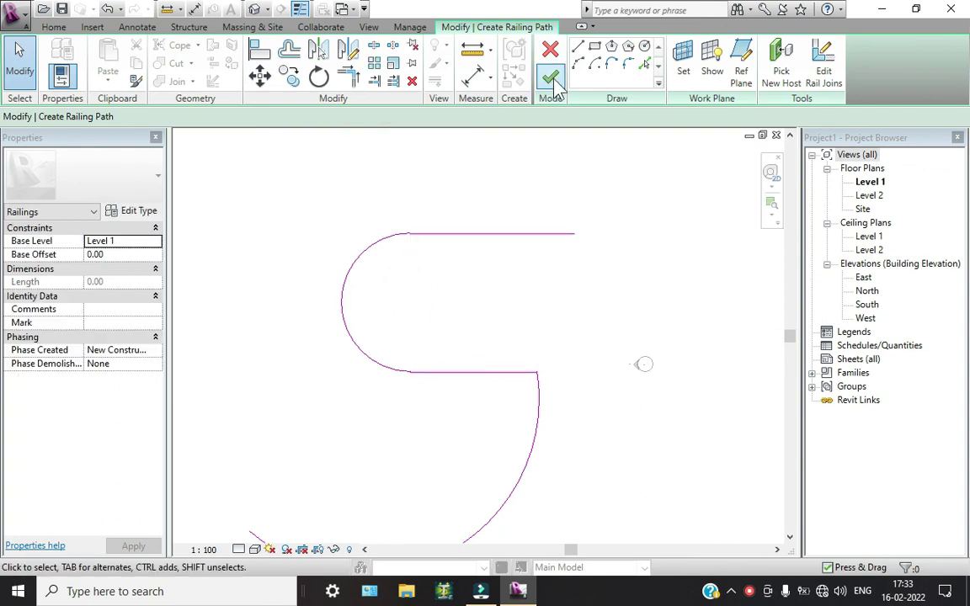
{"action": "left_click", "coordinate": [552, 80]}
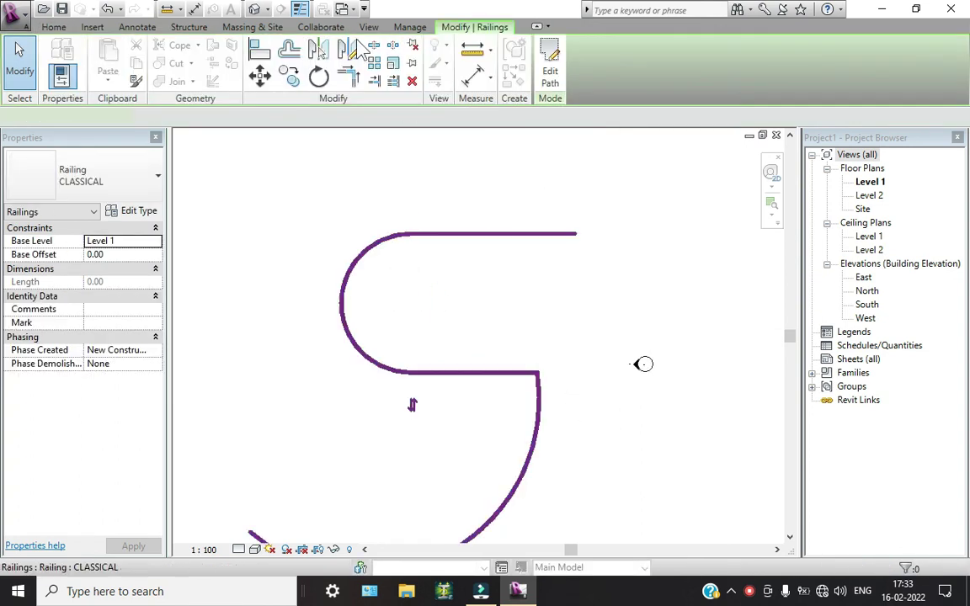
{"action": "left_click", "coordinate": [256, 9]}
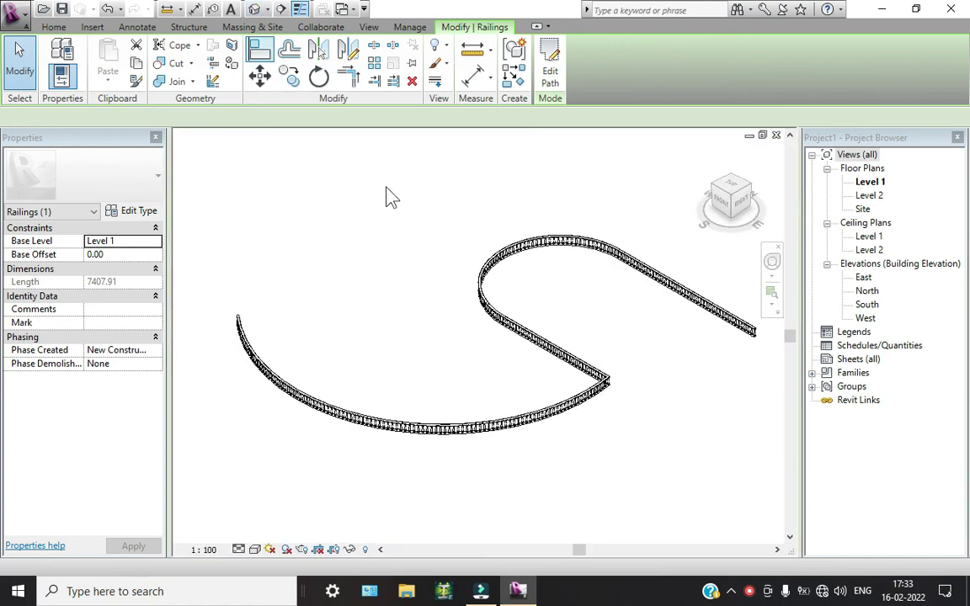
- Zoom, pan and orbit the 3D view, then set the Visual Style to Realistic
{"action": "scroll", "coordinate": [466, 399], "scroll_direction": "up", "scroll_amount": 5}
{"action": "scroll", "coordinate": [466, 400], "scroll_direction": "up", "scroll_amount": 2}
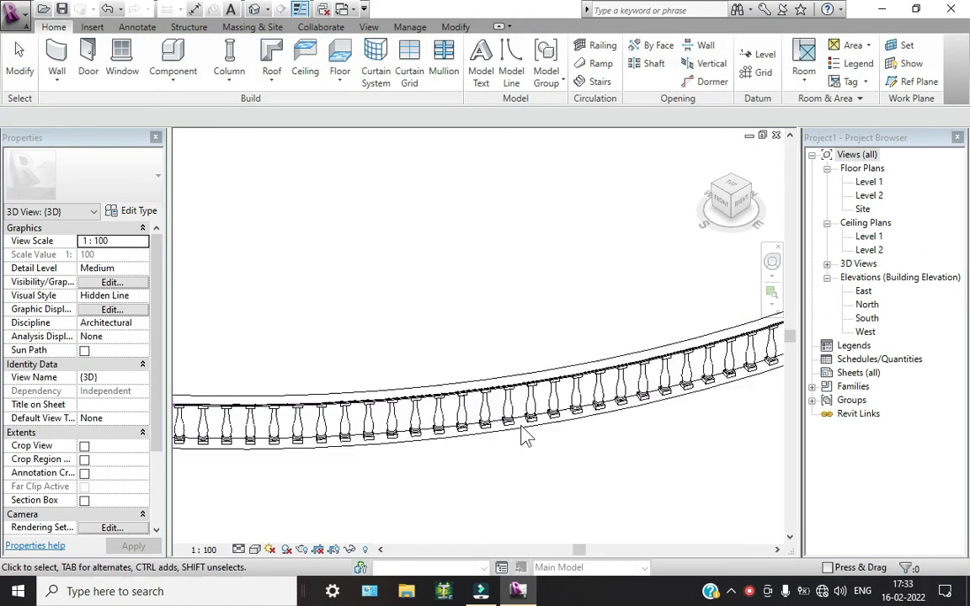
{"action": "mouse_move", "coordinate": [466, 400]}
{"action": "middle_mouse_down"}
{"action": "mouse_move", "coordinate": [345, 329]}
{"action": "mouse_move", "coordinate": [500, 389]}
{"action": "mouse_move", "coordinate": [462, 383]}
{"action": "mouse_move", "coordinate": [471, 471]}
{"action": "mouse_move", "coordinate": [505, 564]}
{"action": "middle_mouse_up"}
{"action": "left_click", "coordinate": [512, 398]}
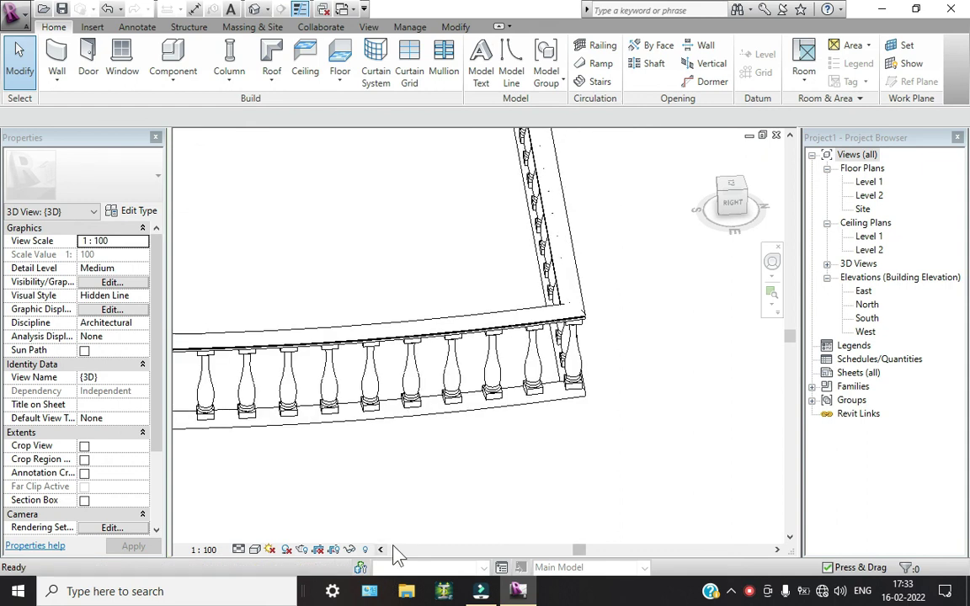
{"action": "scroll", "coordinate": [551, 337], "scroll_direction": "up", "scroll_amount": 2}
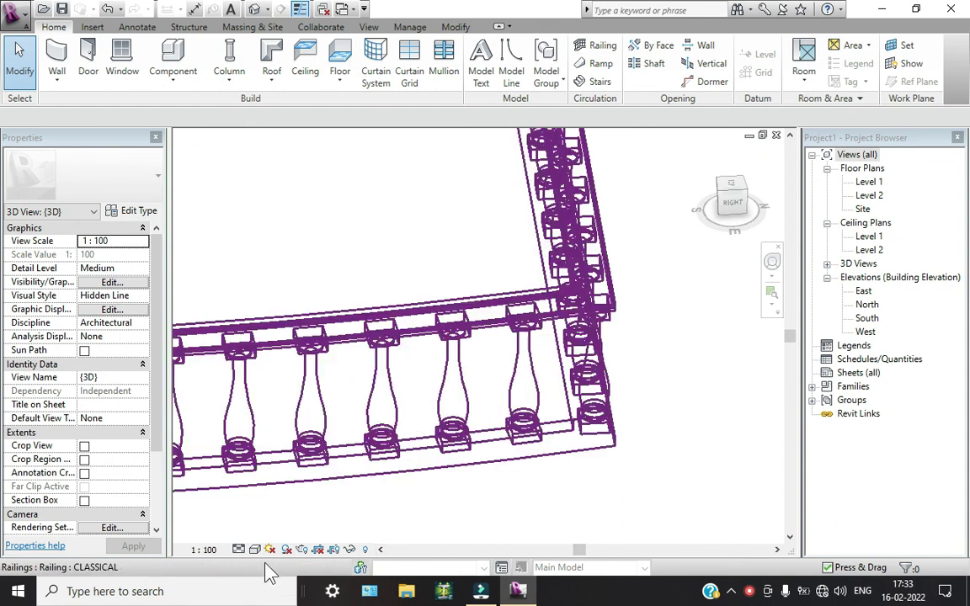
{"action": "left_click", "coordinate": [255, 549]}
{"action": "left_click", "coordinate": [268, 533]}
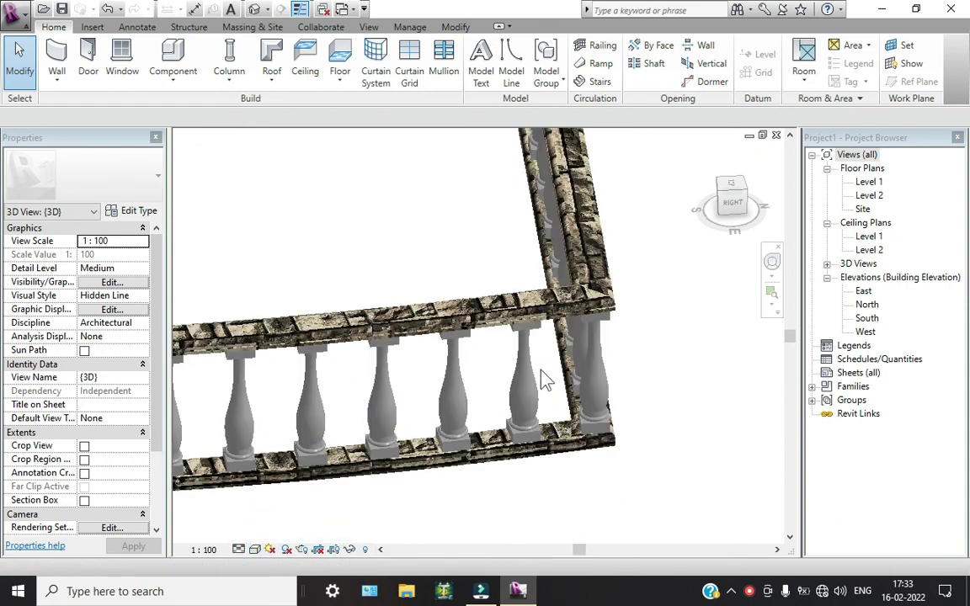
- Select the railing and pan and zoom to inspect its curved section and rounded end
{"action": "left_click", "coordinate": [521, 275]}
{"action": "scroll", "coordinate": [787, 352], "scroll_direction": "up", "scroll_amount": 1}
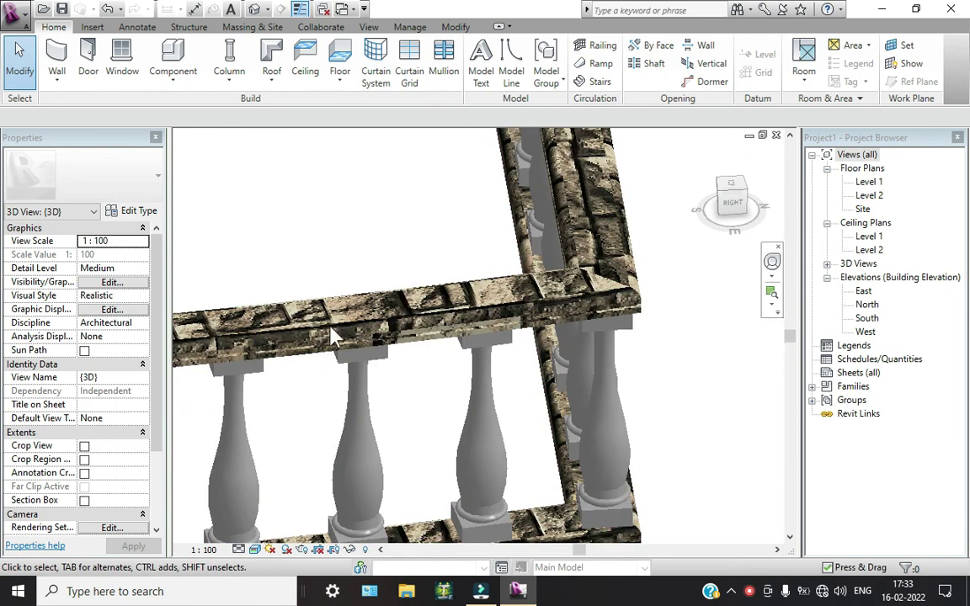
{"action": "scroll", "coordinate": [335, 335], "scroll_direction": "down", "scroll_amount": 2}
{"action": "scroll", "coordinate": [380, 329], "scroll_direction": "down", "scroll_amount": 2}
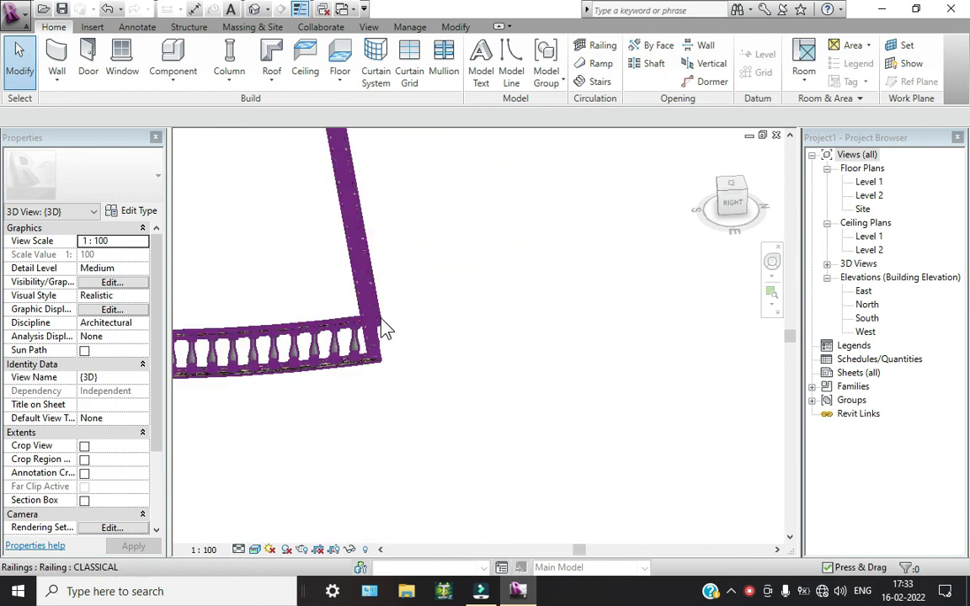
{"action": "mouse_move", "coordinate": [429, 451]}
{"action": "middle_mouse_down"}
{"action": "mouse_move", "coordinate": [423, 491]}
{"action": "mouse_move", "coordinate": [463, 431]}
{"action": "mouse_move", "coordinate": [546, 193]}
{"action": "middle_mouse_up"}
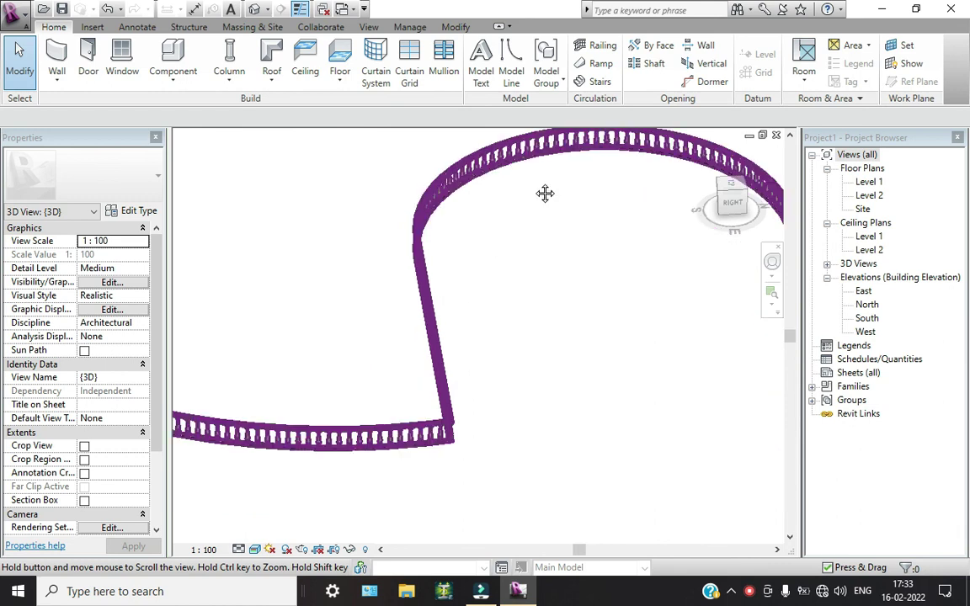
{"action": "middle_click_drag", "start_coordinate": [505, 249], "coordinate": [487, 356]}
{"action": "scroll", "coordinate": [487, 357], "scroll_direction": "up", "scroll_amount": 2}
{"action": "scroll", "coordinate": [547, 244], "scroll_direction": "up", "scroll_amount": 2}
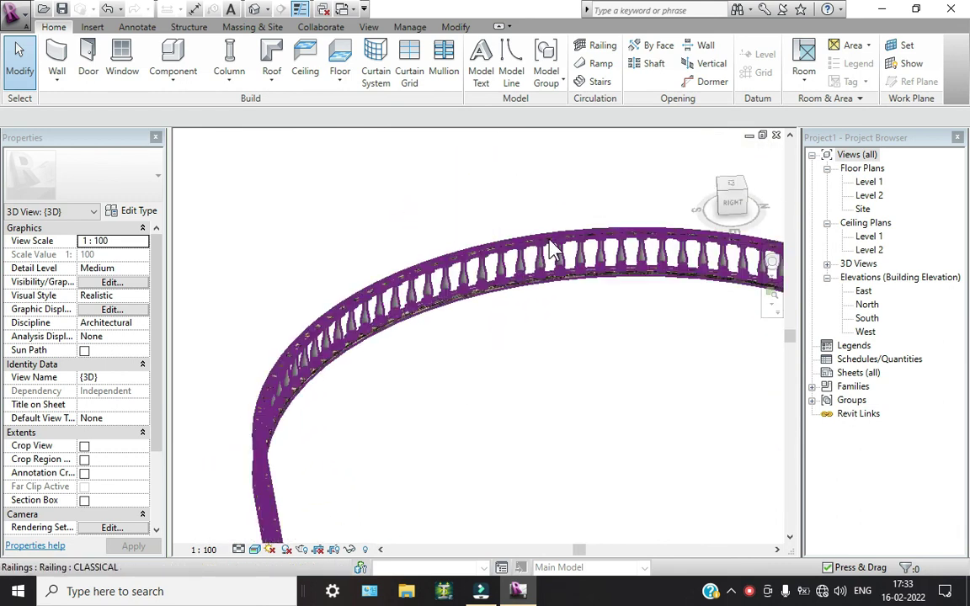
{"action": "scroll", "coordinate": [551, 249], "scroll_direction": "up", "scroll_amount": 3}
{"action": "scroll", "coordinate": [484, 324], "scroll_direction": "down", "scroll_amount": 1}
{"action": "scroll", "coordinate": [484, 324], "scroll_direction": "down", "scroll_amount": 3}
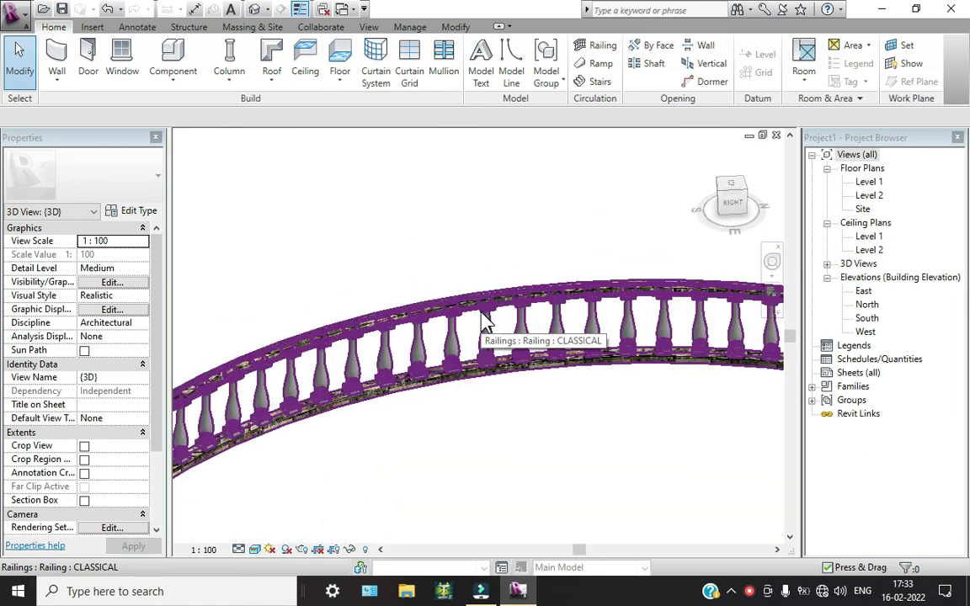